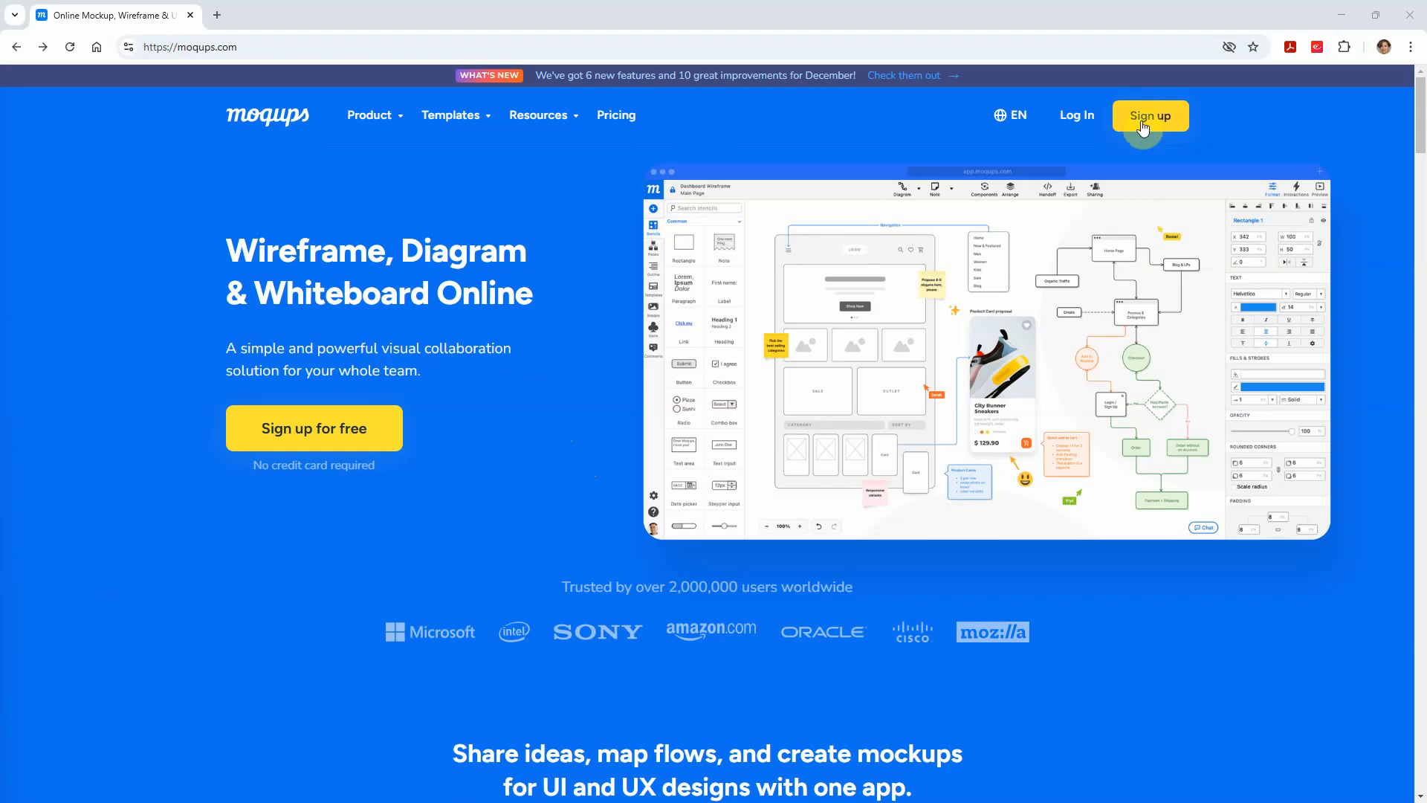
- Log in to the account and open the recent project Recipe Website Mockup
{"action": "left_click", "coordinate": [1074, 119]}
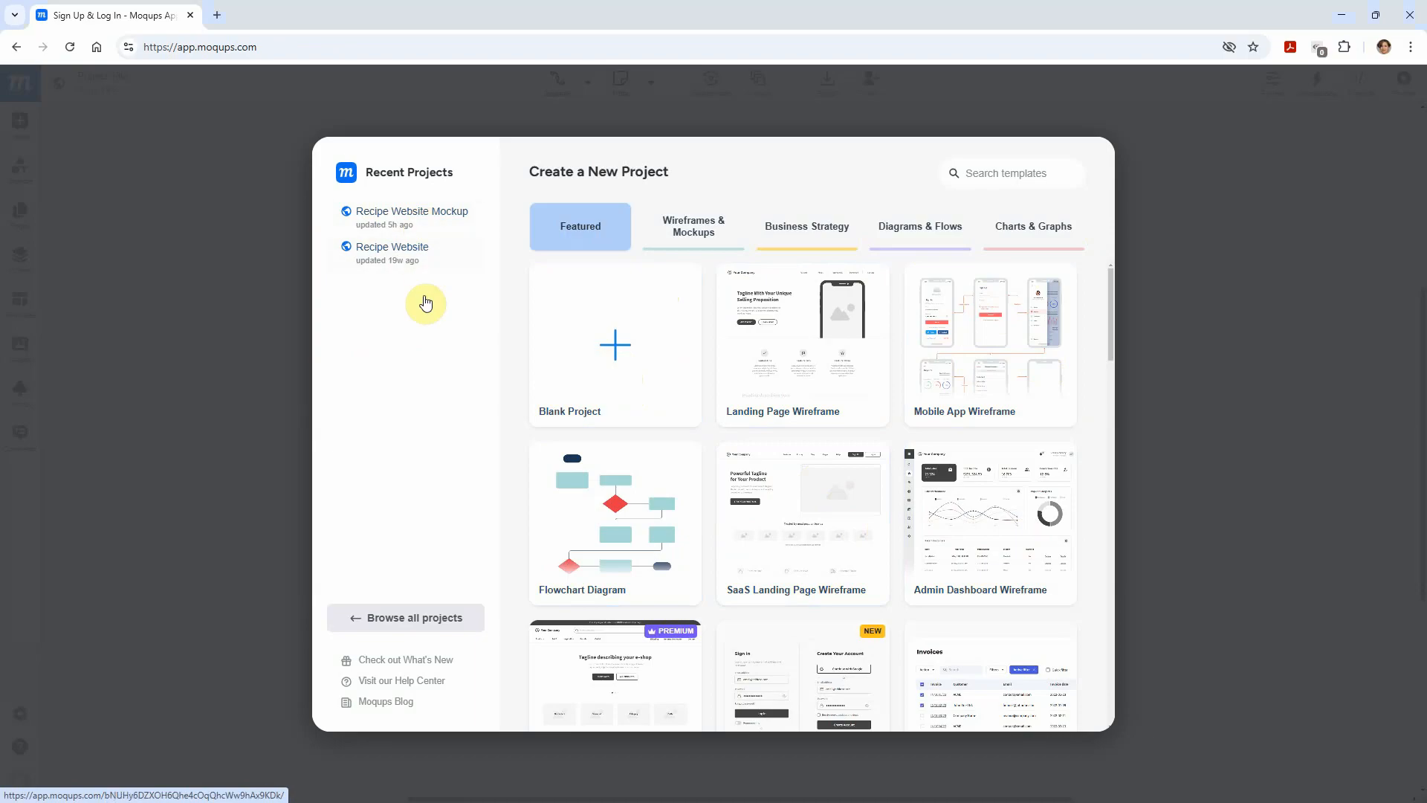
{"action": "left_click", "coordinate": [402, 225]}
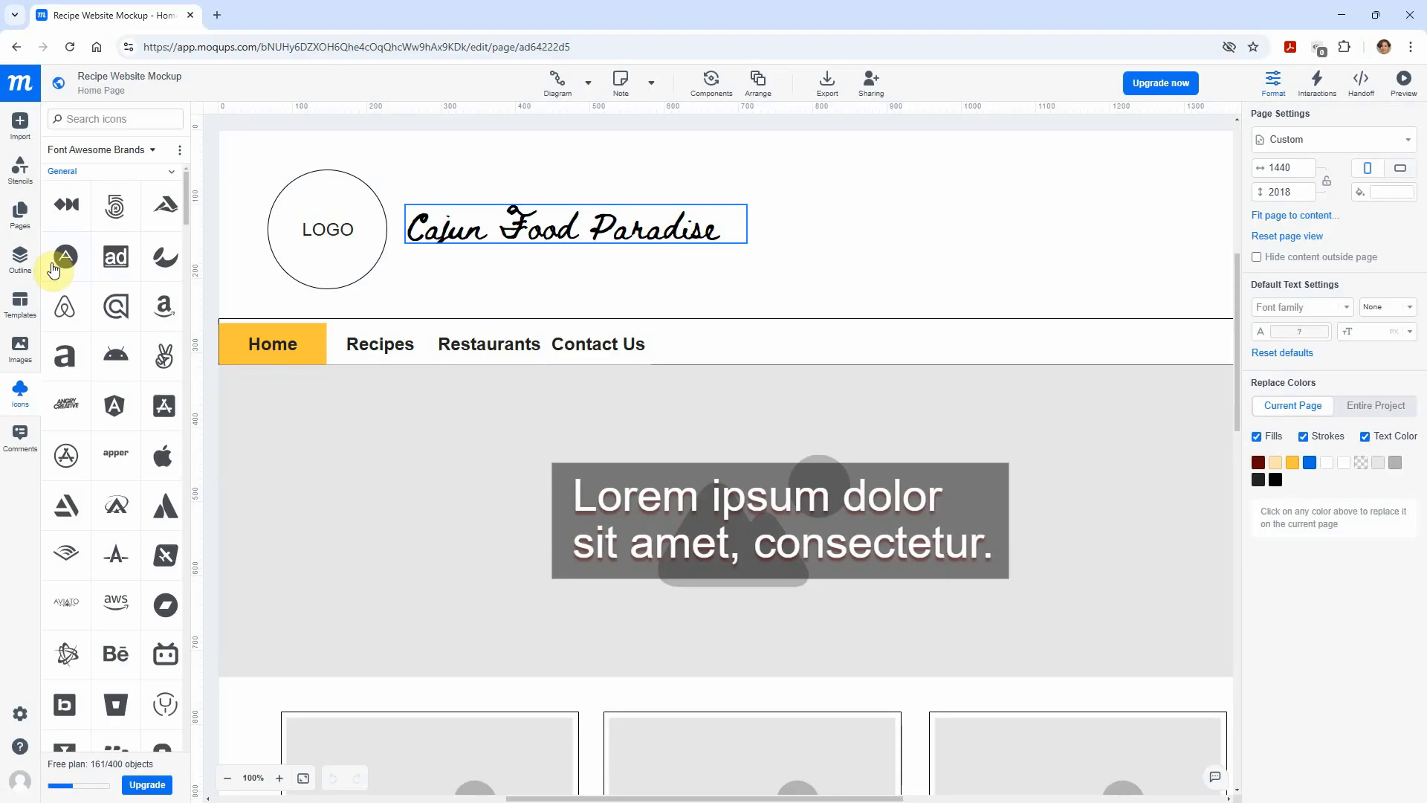
- Add a new blank page to the project, directly after Home Page
{"action": "left_click", "coordinate": [20, 211]}
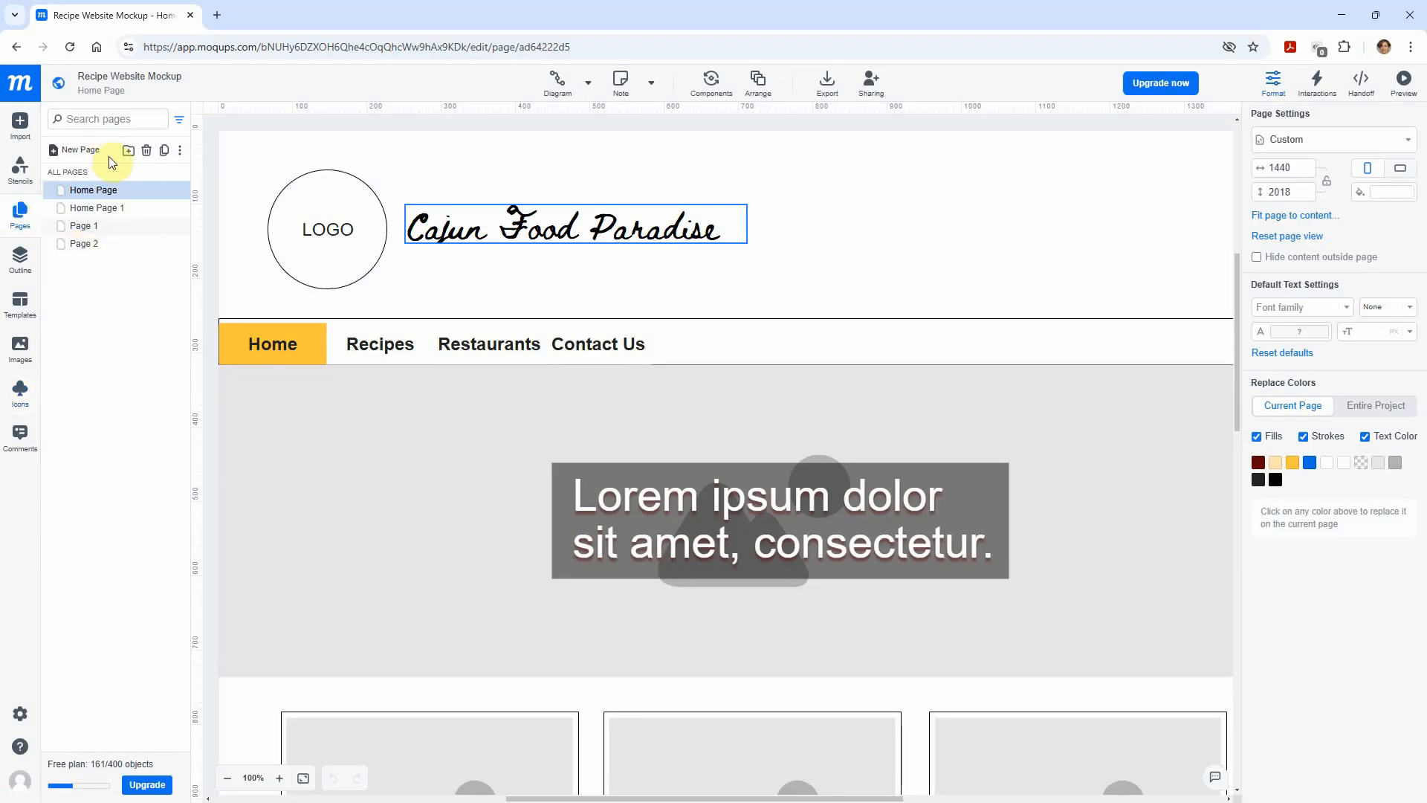
{"action": "left_click", "coordinate": [71, 153]}
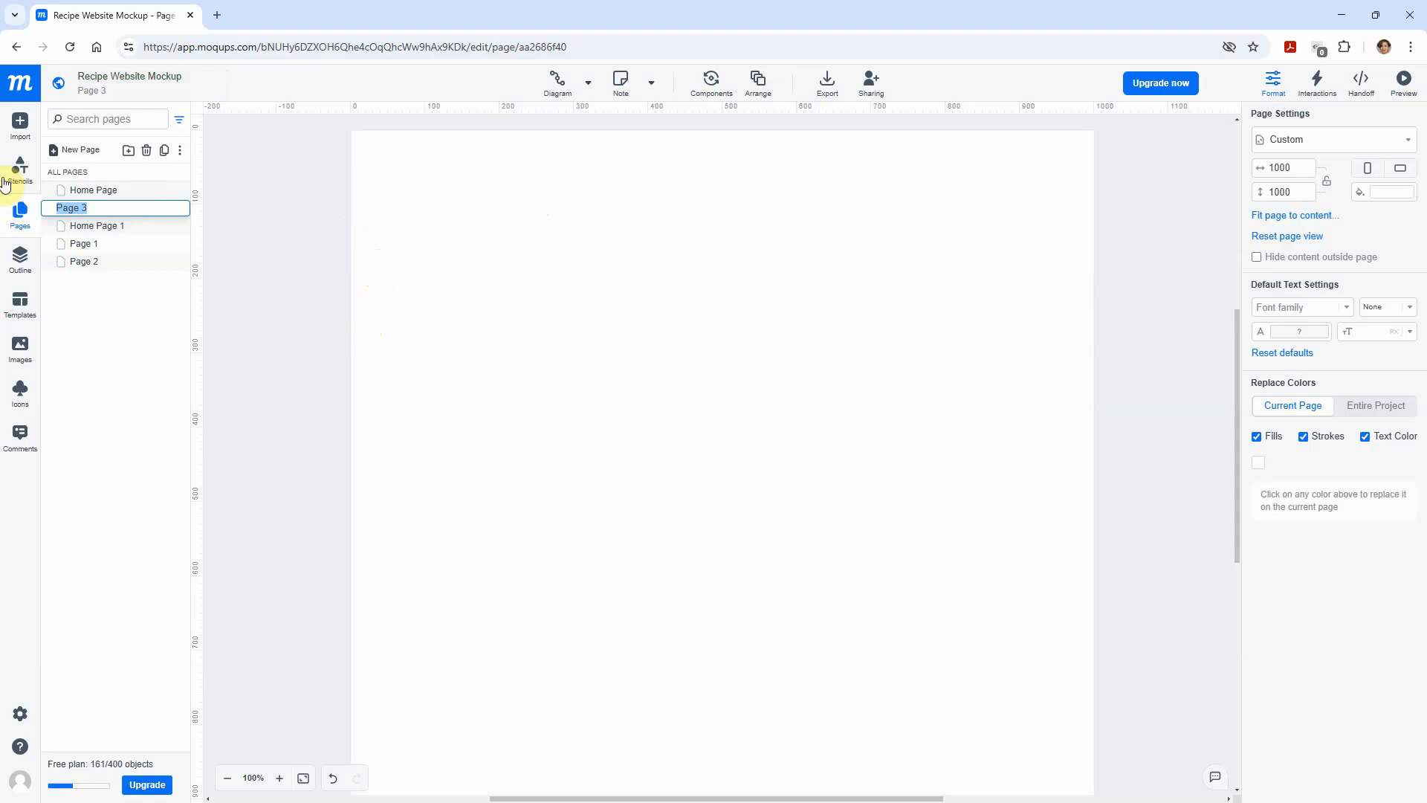
- Place a circle shape near the new page's upper-left corner and enlarge it to about 136 × 136 px
{"action": "left_click", "coordinate": [22, 177]}
{"action": "scroll", "coordinate": [111, 446], "scroll_direction": "down", "scroll_amount": 8}
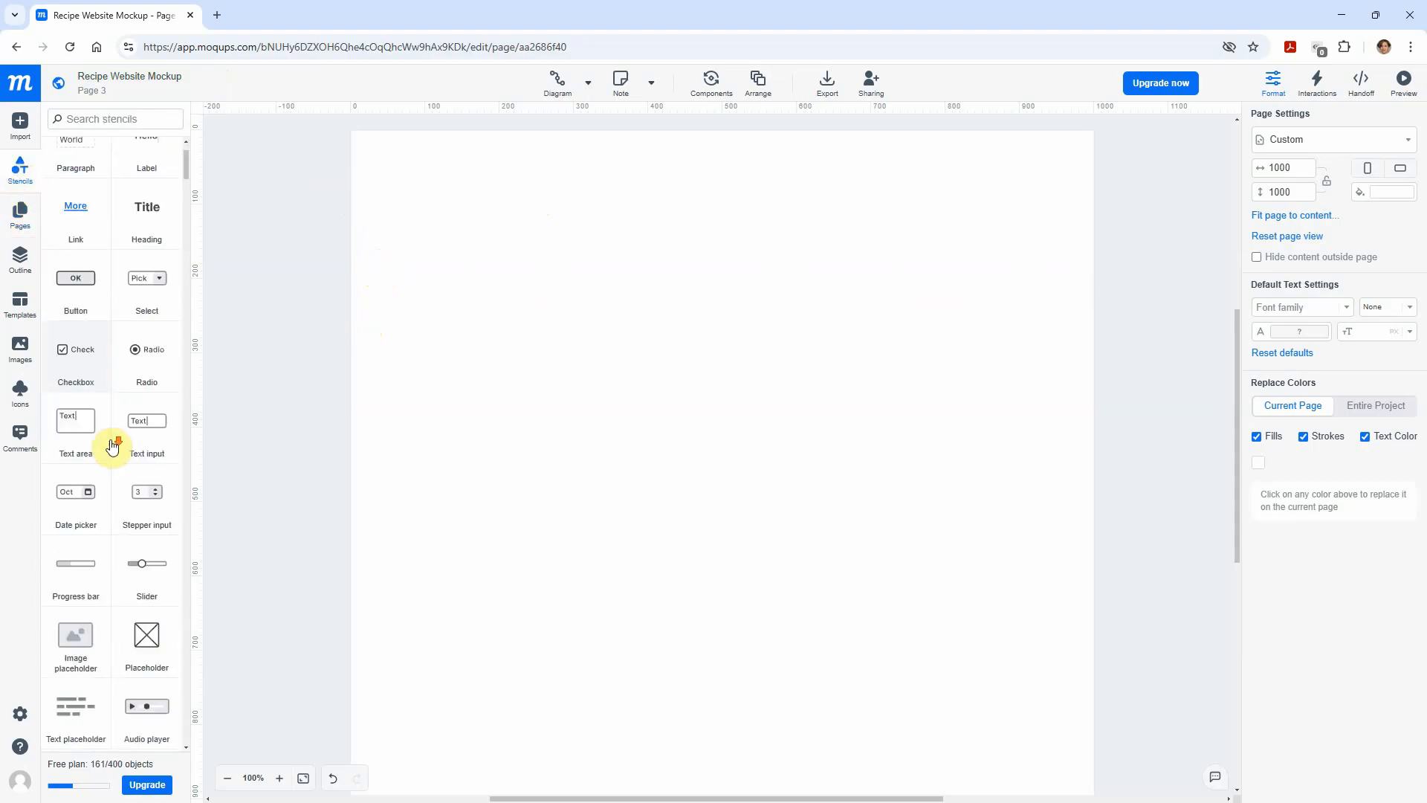
{"action": "scroll", "coordinate": [111, 446], "scroll_direction": "down", "scroll_amount": 3}
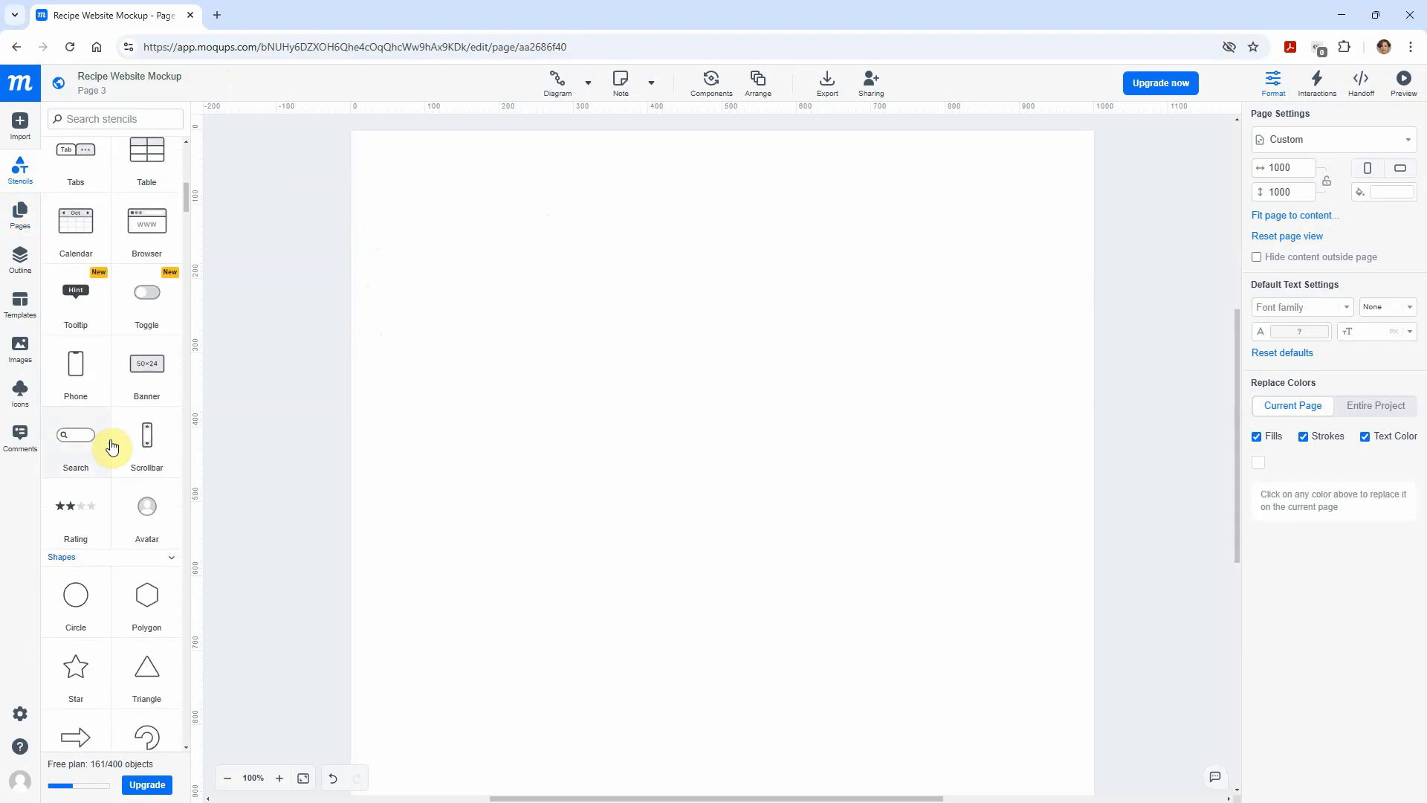
{"action": "left_click", "coordinate": [69, 609]}
{"action": "left_click_drag", "start_coordinate": [69, 610], "coordinate": [381, 150]}
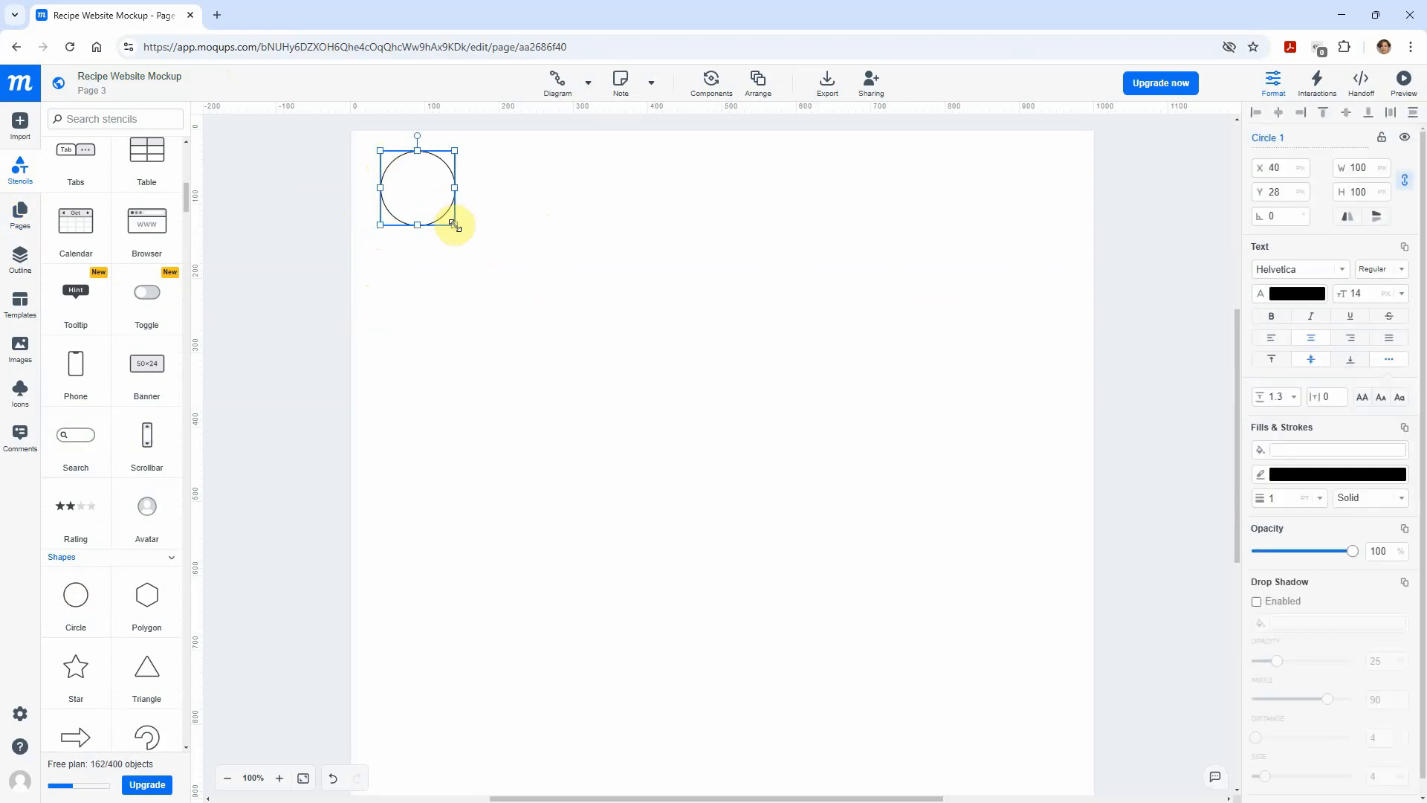
{"action": "left_click_drag", "start_coordinate": [454, 224], "coordinate": [485, 253]}
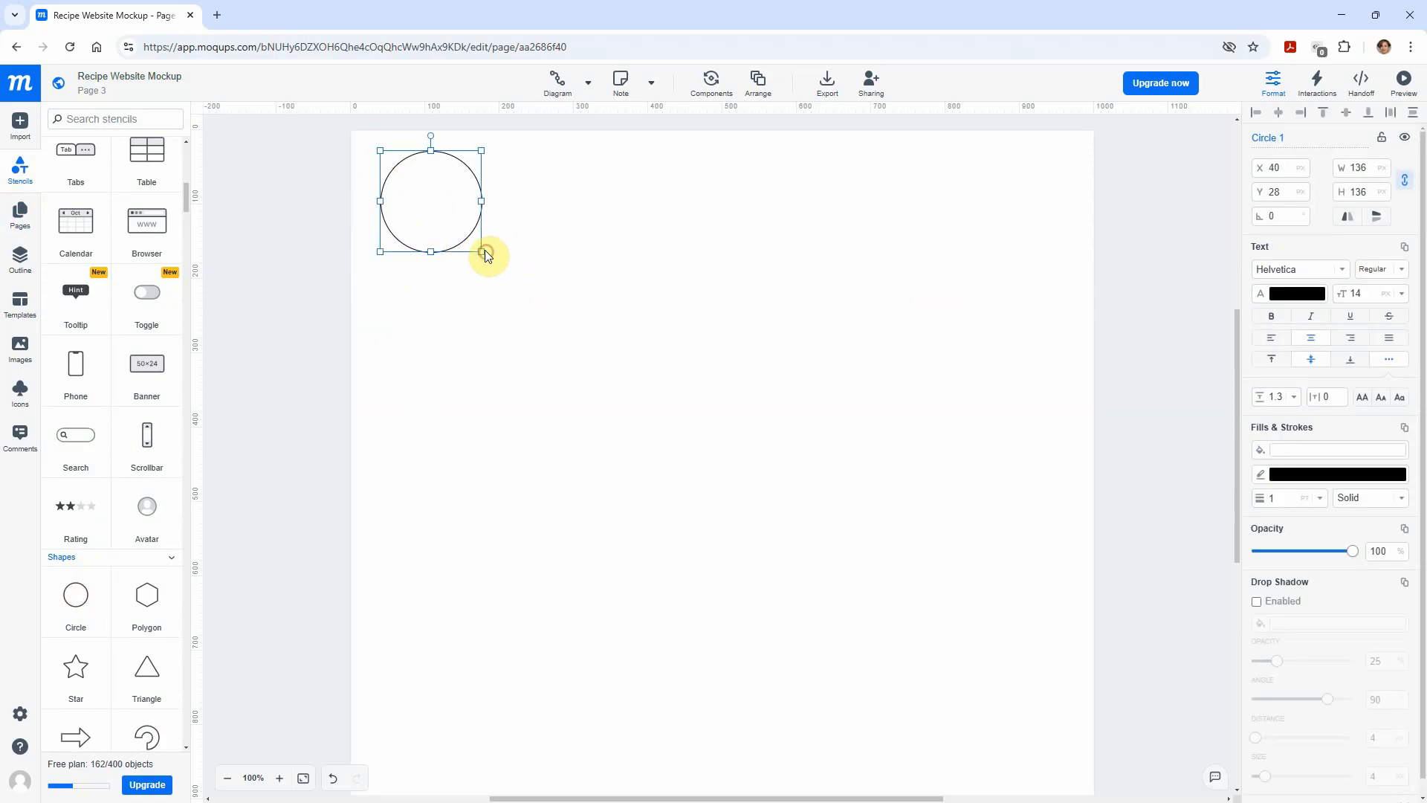
- Label the circle with the text "LOGO"
{"action": "double_click", "coordinate": [432, 202]}
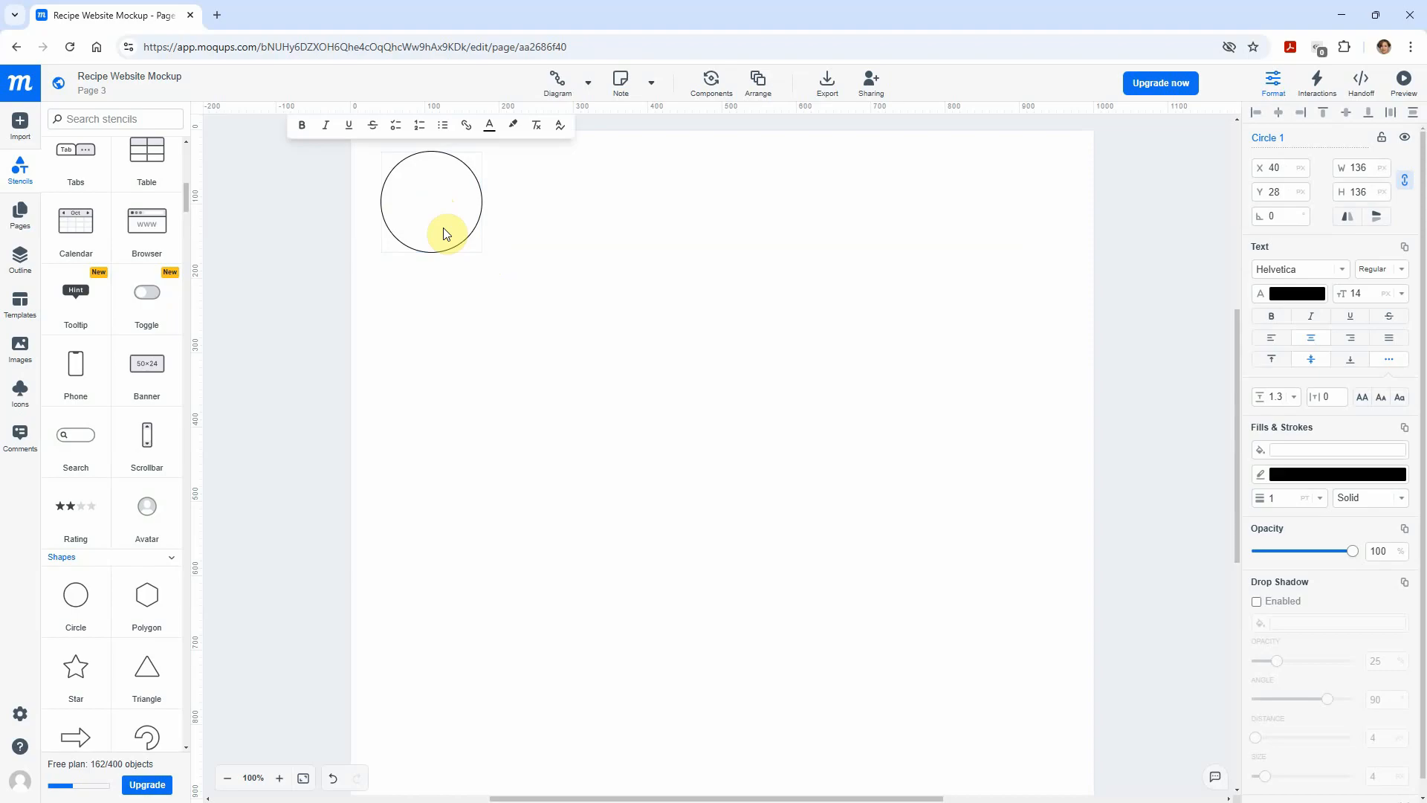
{"action": "type", "text": "LOGO"}
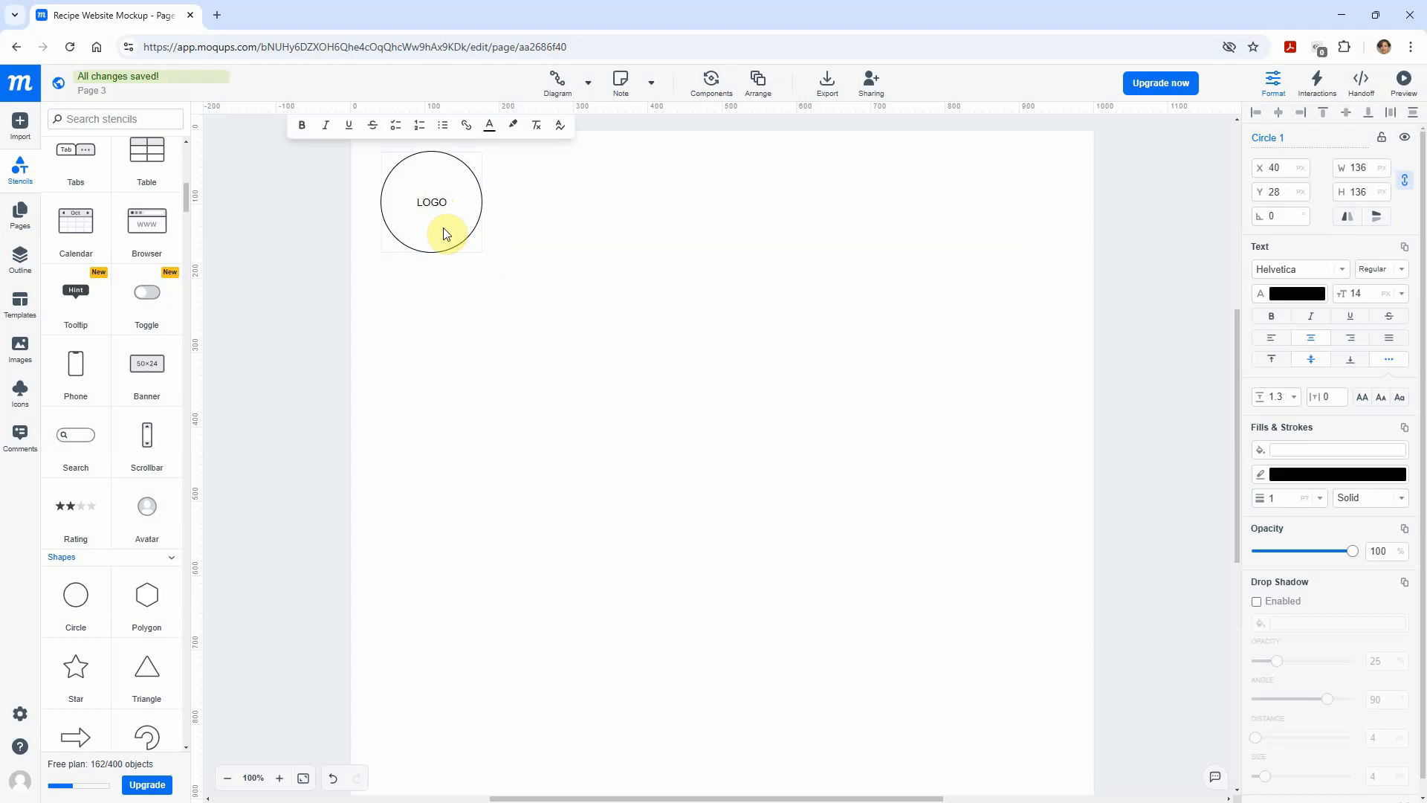
{"action": "left_click", "coordinate": [565, 237]}
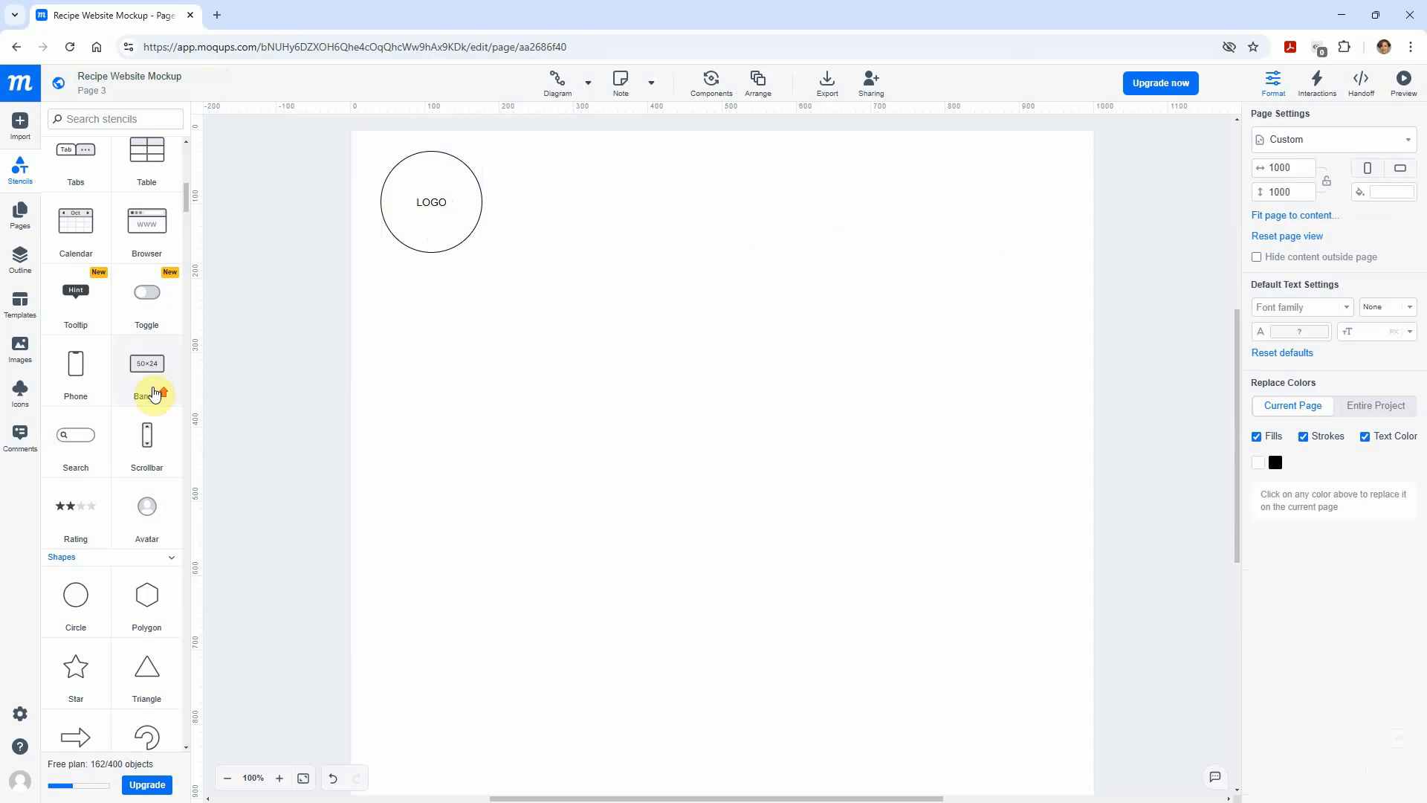
- Add a heading about 488 × 58 px beside the LOGO circle, vertically centred on it
{"action": "scroll", "coordinate": [152, 390], "scroll_direction": "up", "scroll_amount": 15}
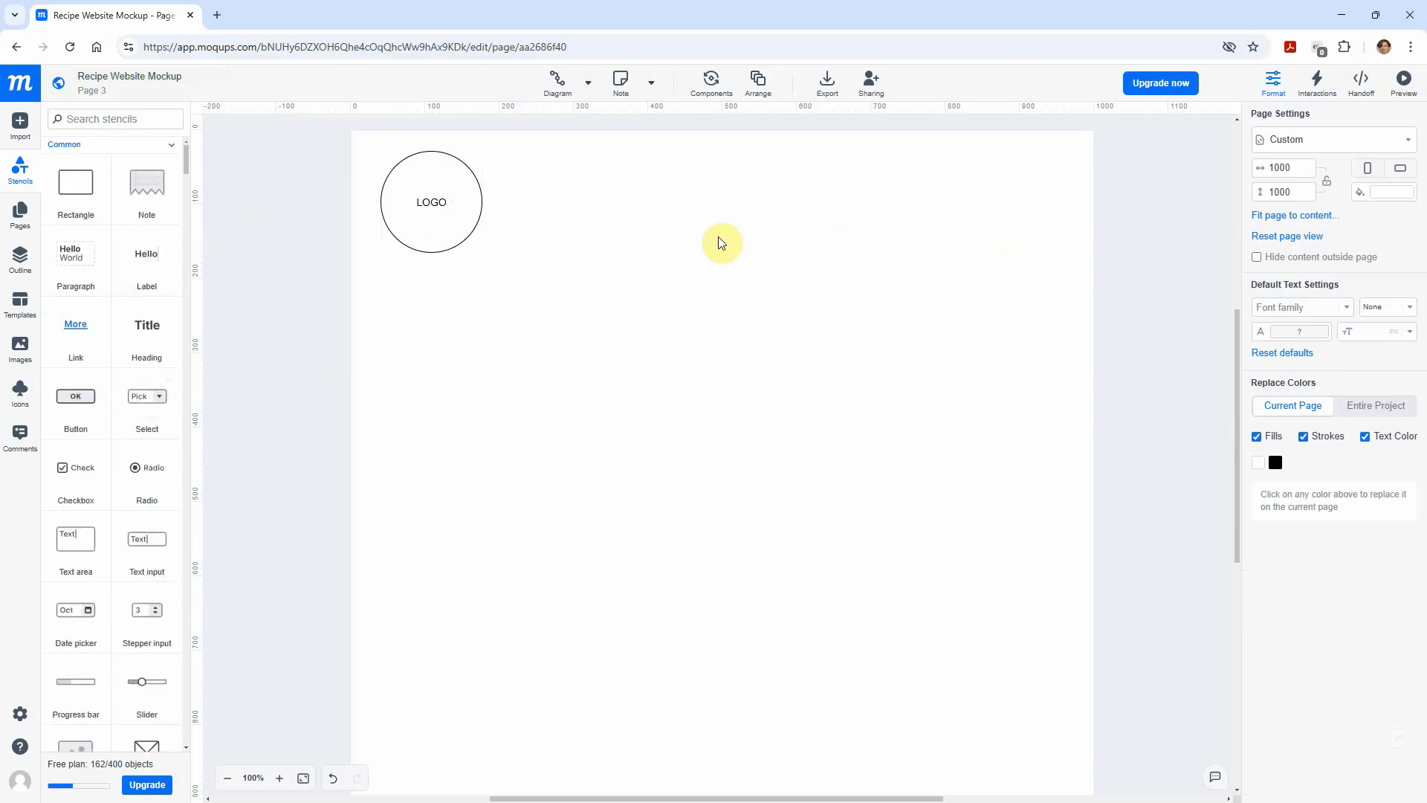
{"action": "left_click", "coordinate": [148, 329]}
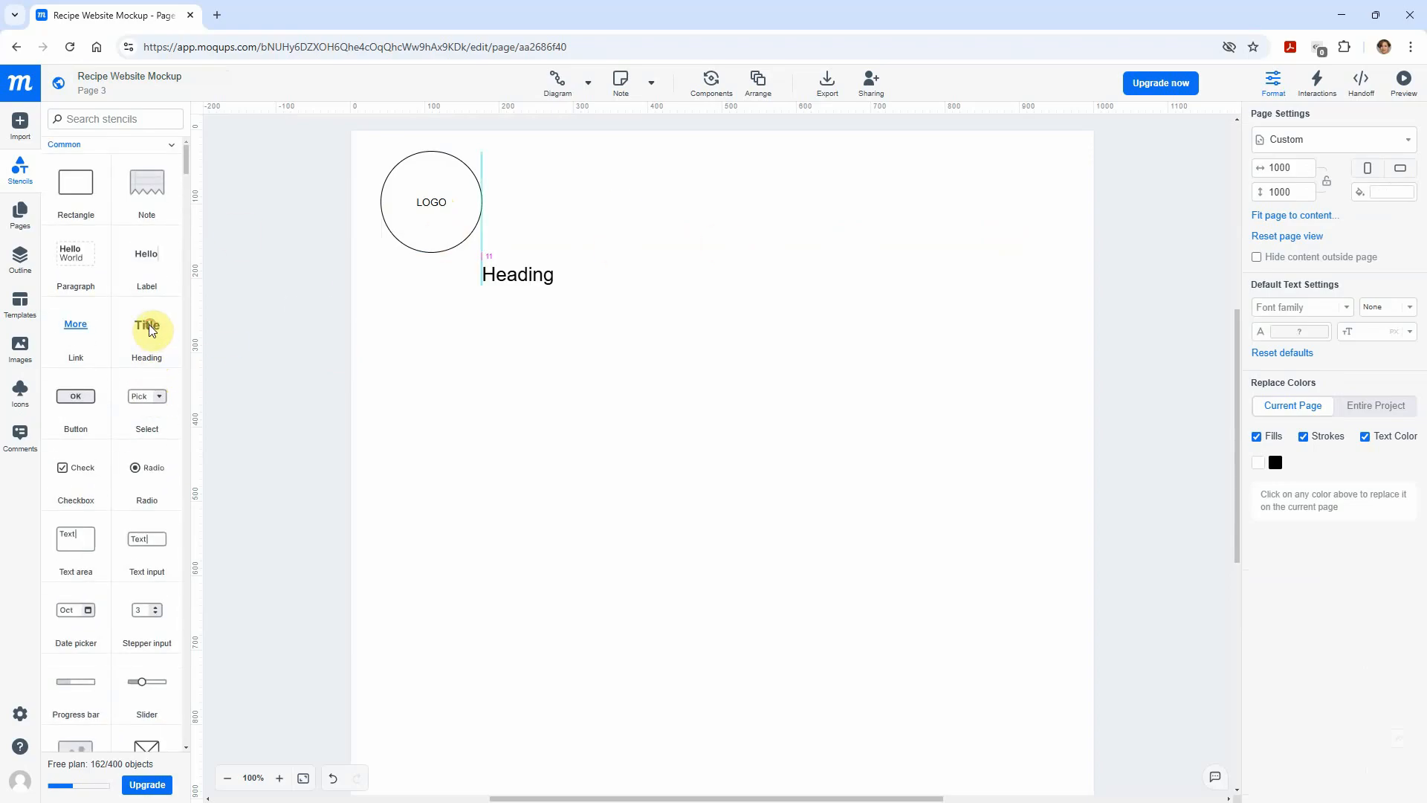
{"action": "left_click_drag", "start_coordinate": [149, 329], "coordinate": [892, 235]}
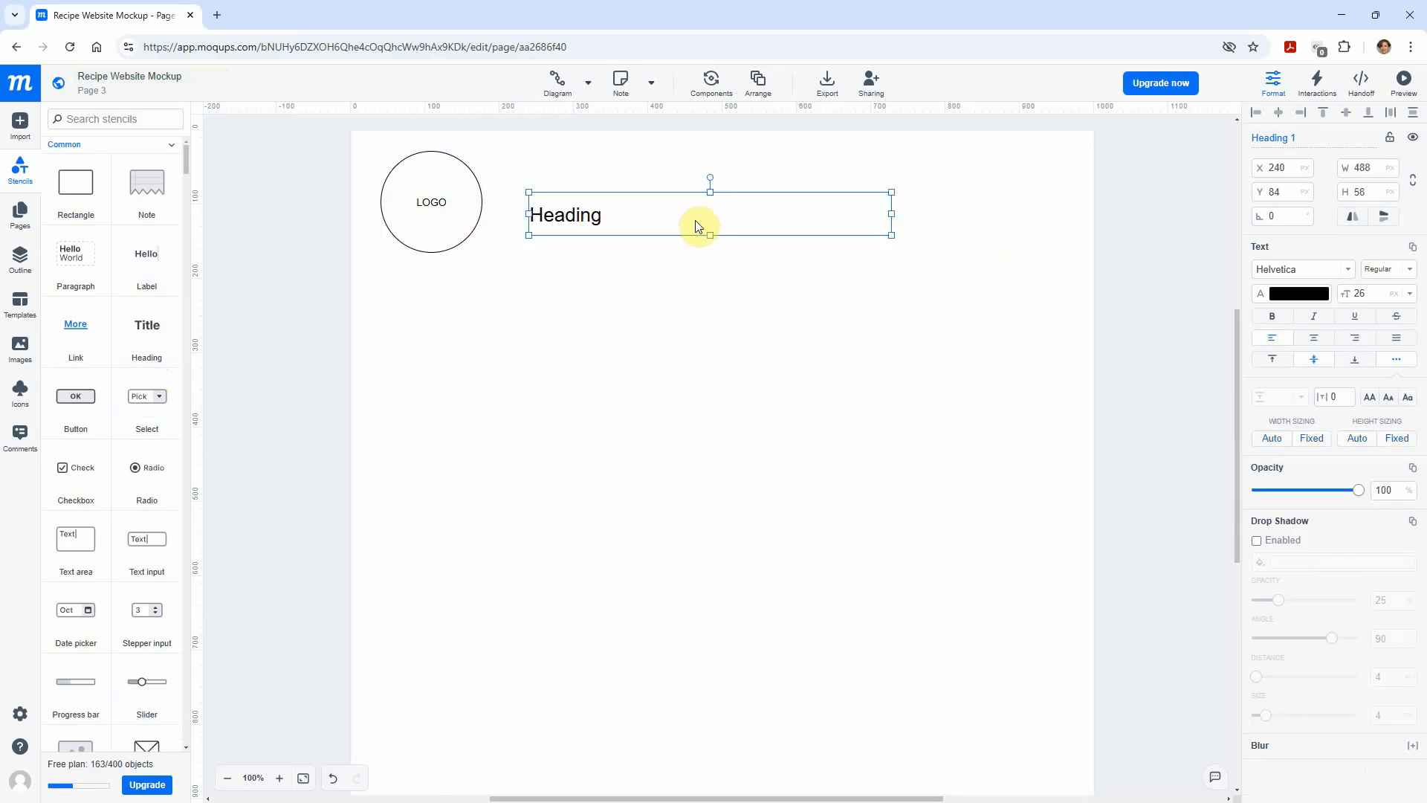
{"action": "left_click_drag", "start_coordinate": [659, 217], "coordinate": [660, 205]}
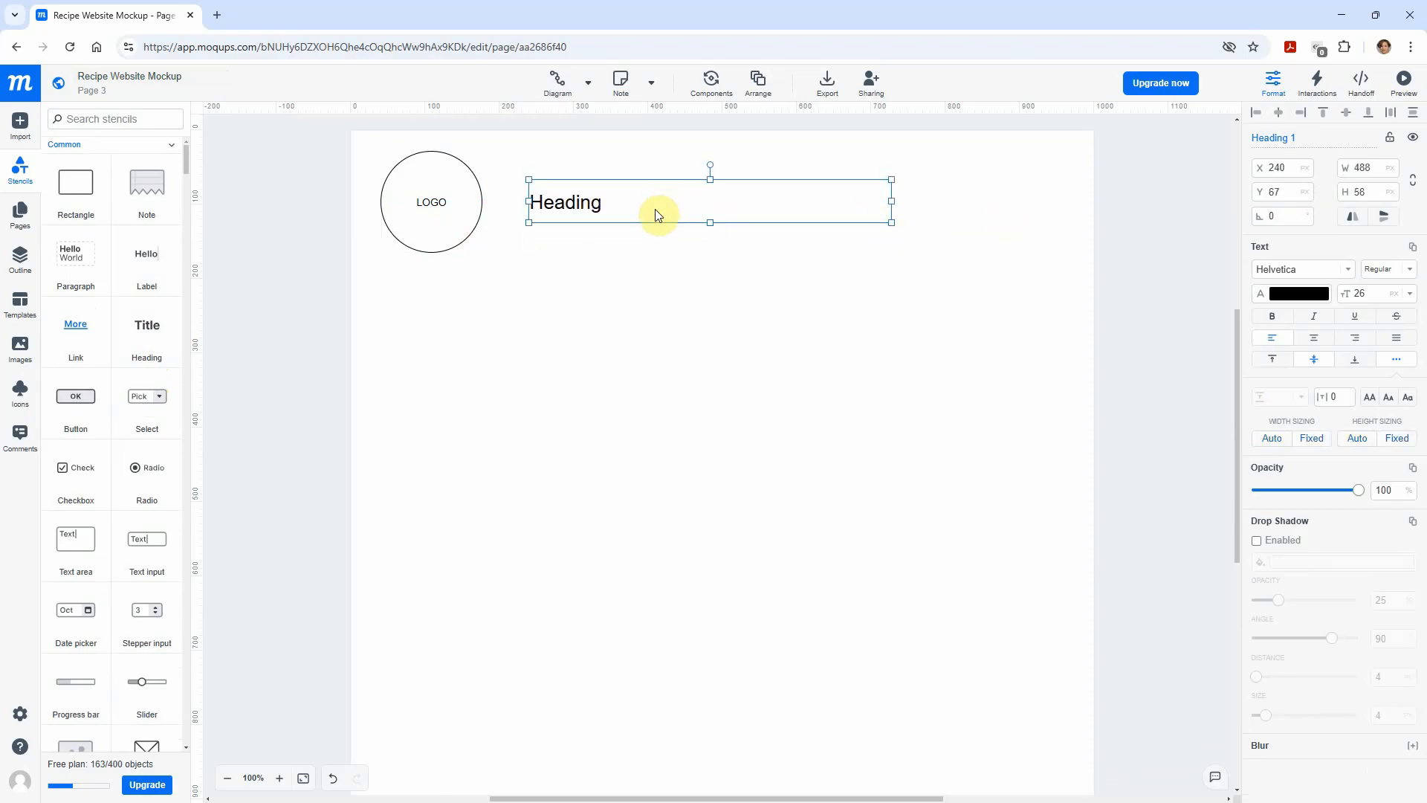
- Replace the heading's text with "Cajun Food Paradise" and shift it closer to the LOGO circle, to about X 227
{"action": "double_click", "coordinate": [593, 205]}
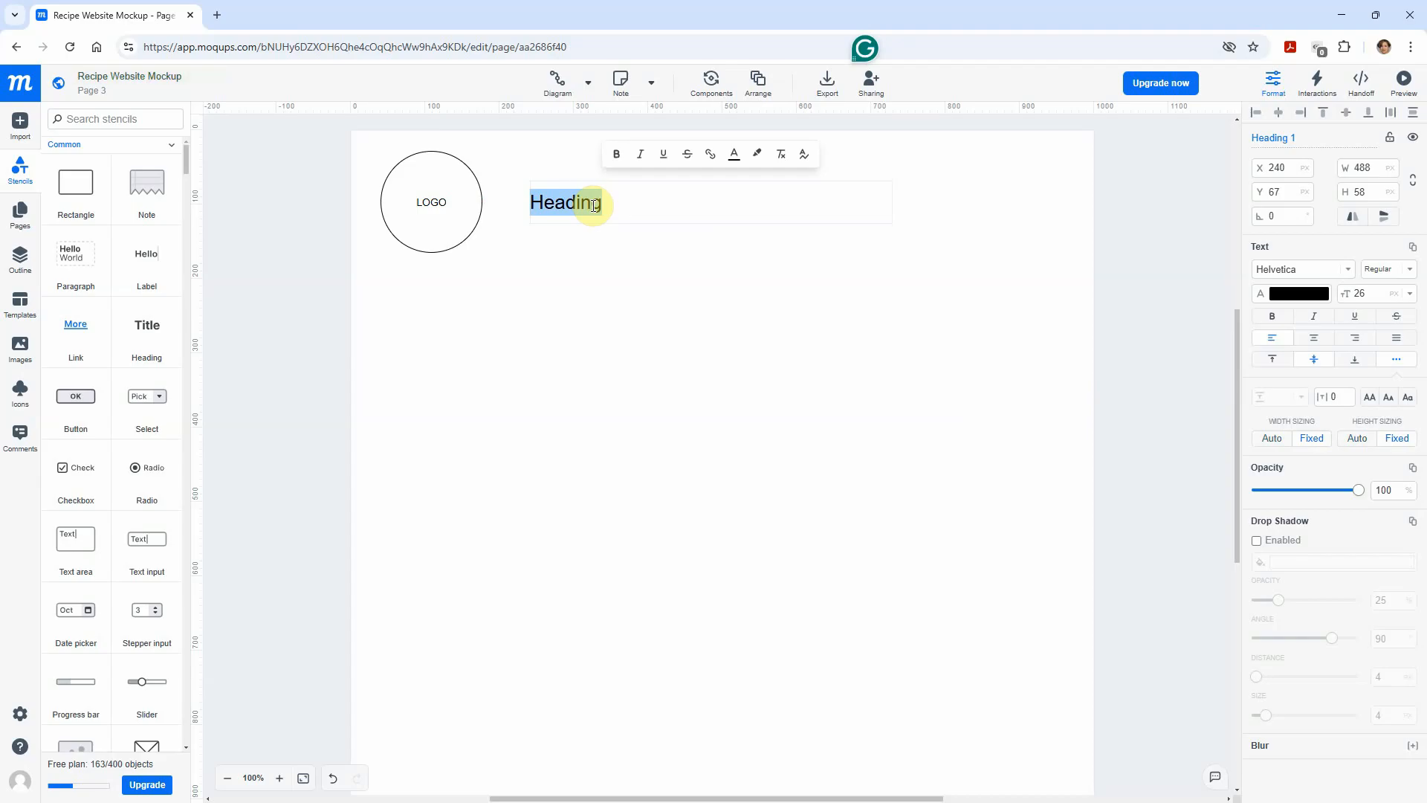
{"action": "type", "text": "Ca"}
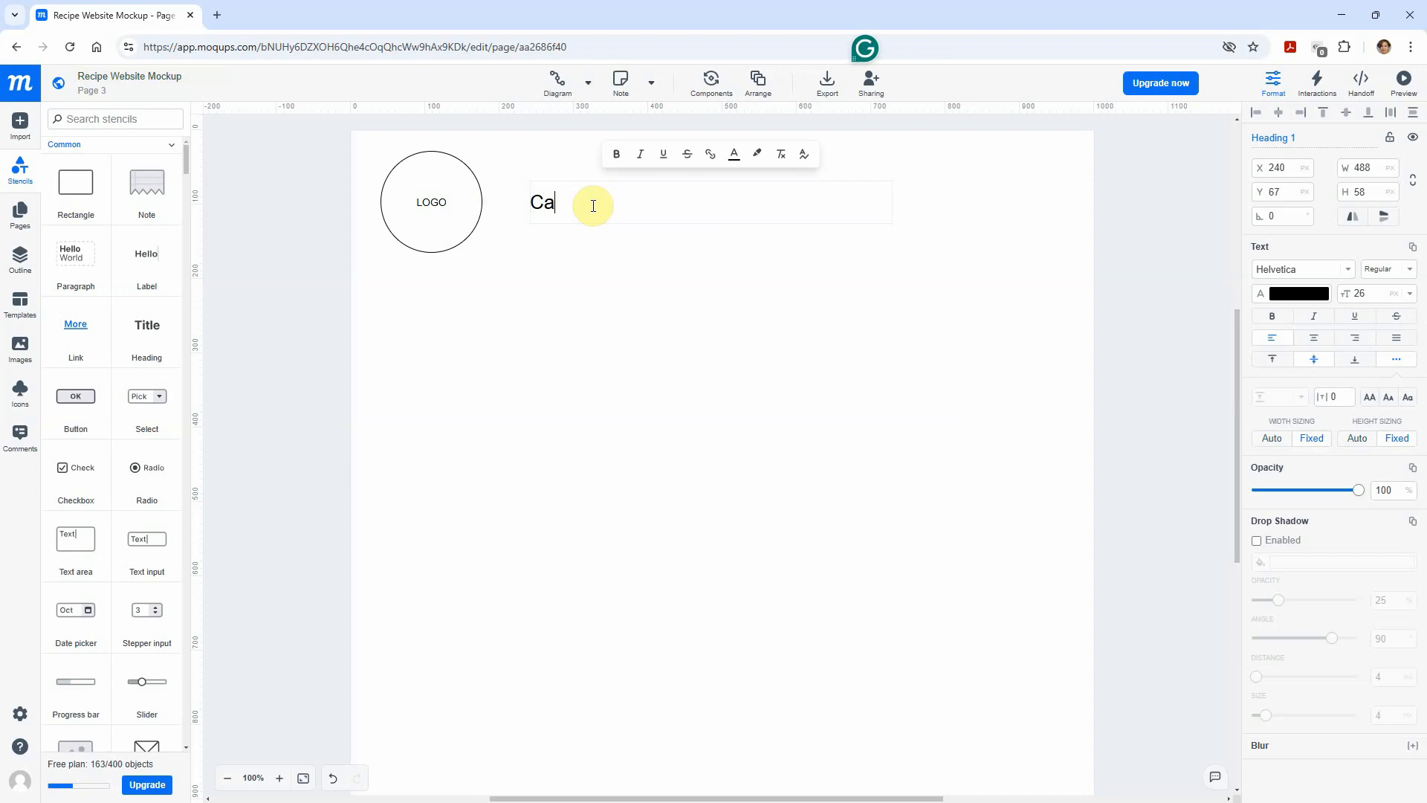
{"action": "type", "text": "jun Food Paradise"}
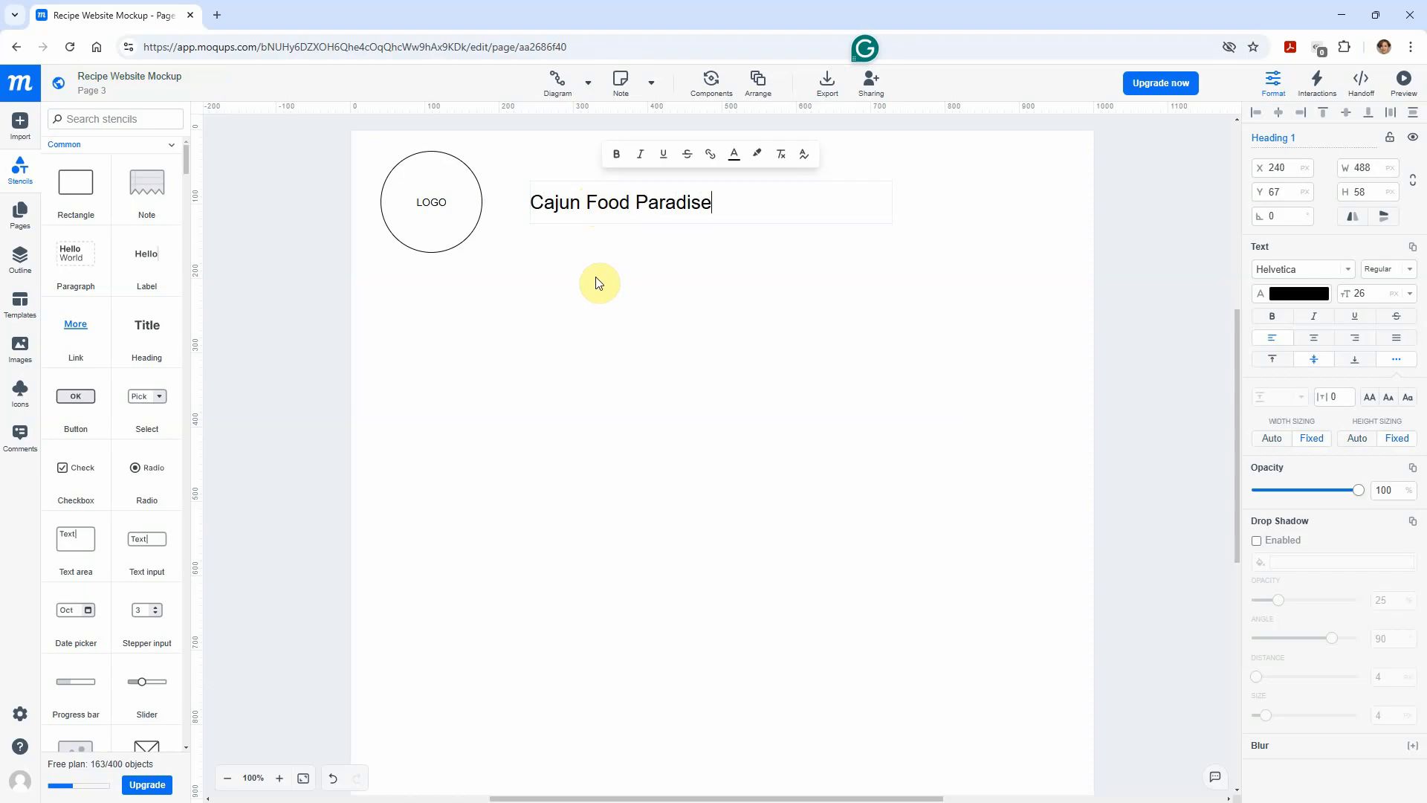
{"action": "left_click", "coordinate": [562, 240]}
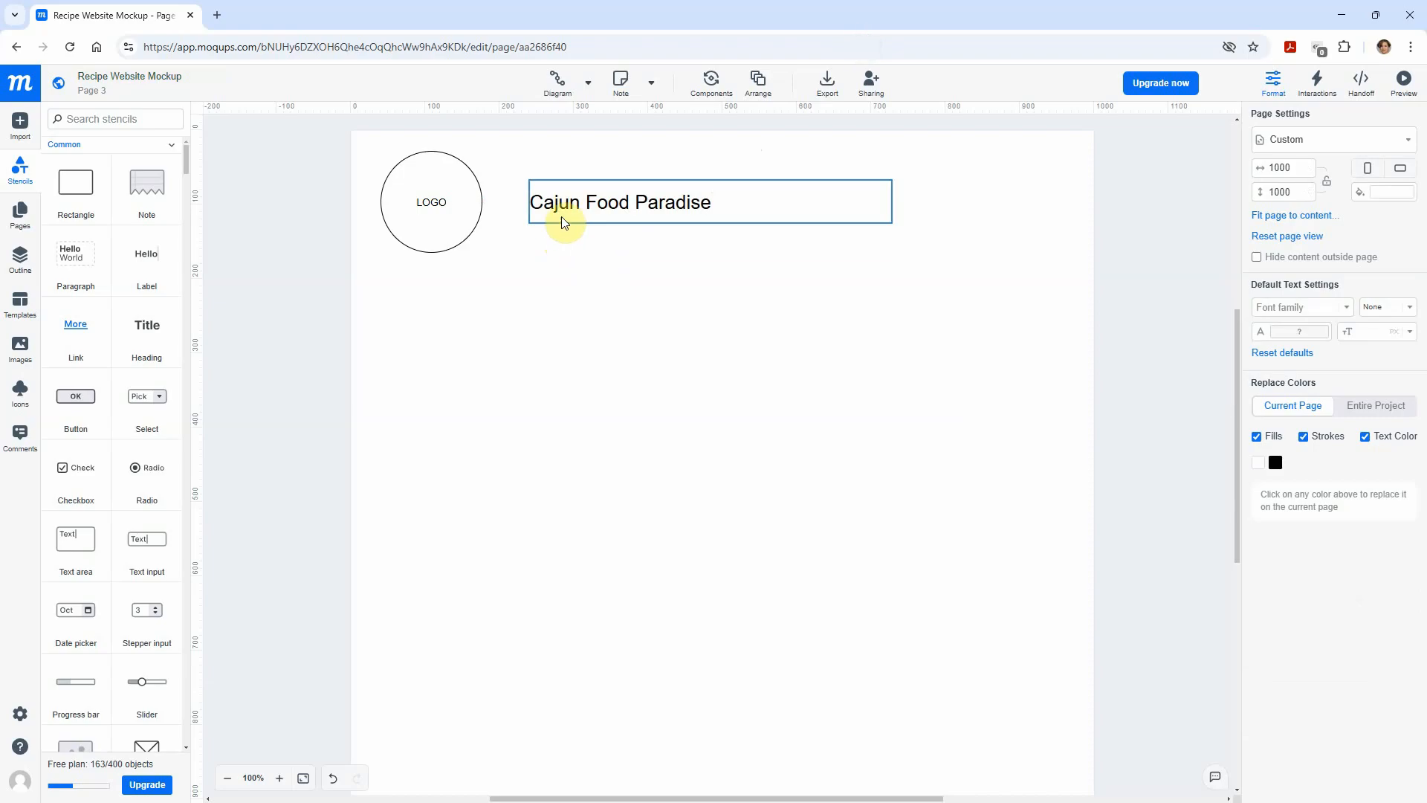
{"action": "left_click_drag", "start_coordinate": [561, 224], "coordinate": [550, 221]}
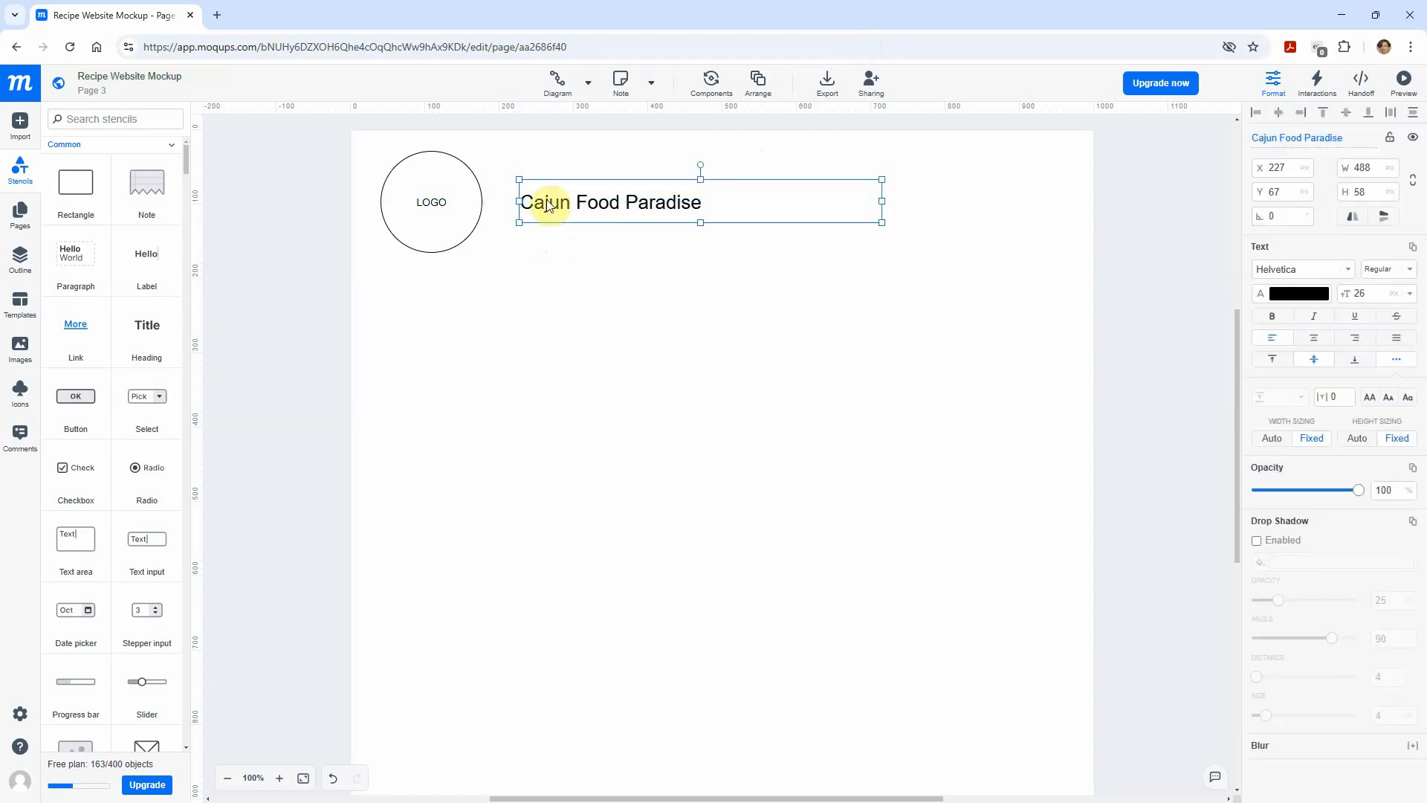
- Change the font of the whole "Cajun Food Paradise" heading to Bubblegum Sans
{"action": "double_click", "coordinate": [546, 204]}
{"action": "left_click_drag", "start_coordinate": [706, 203], "coordinate": [519, 202]}
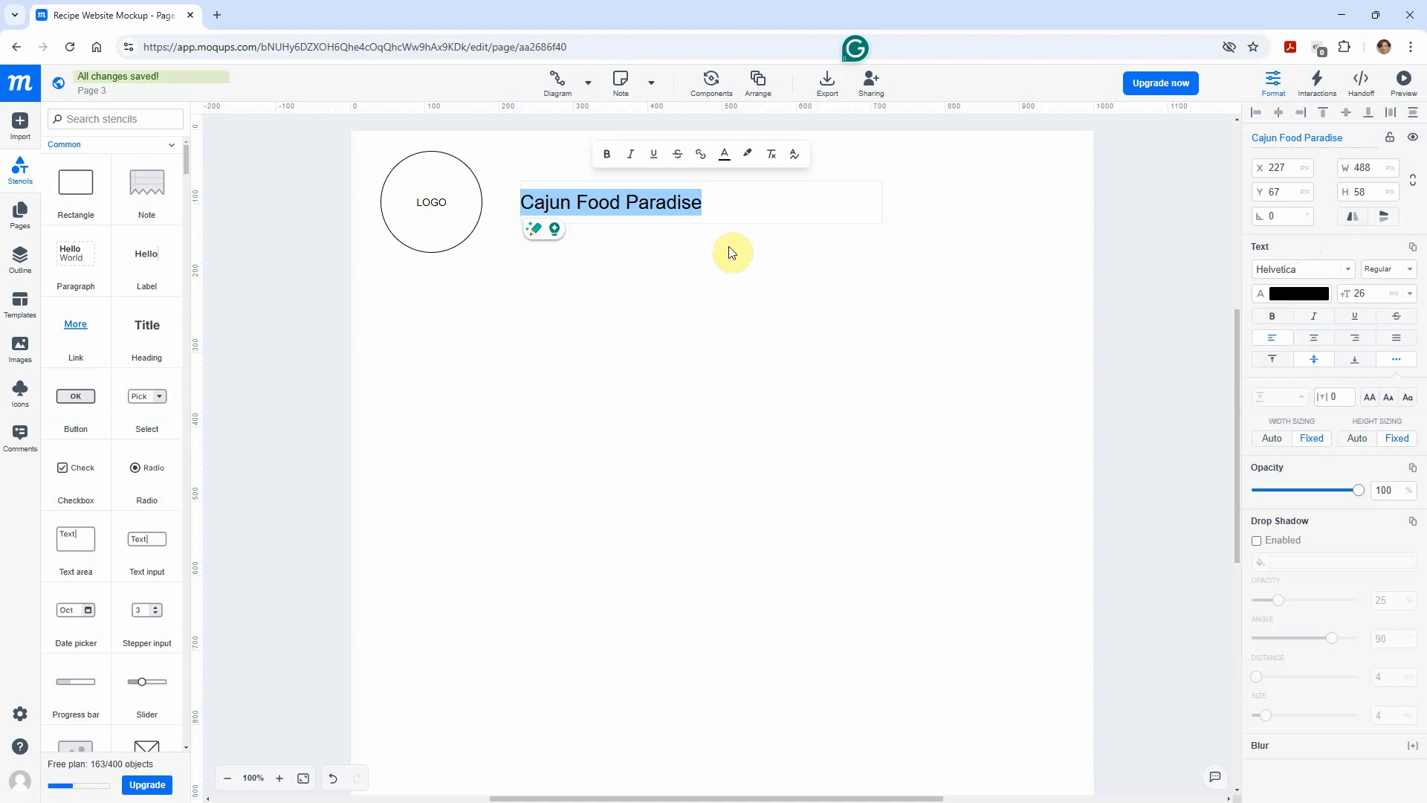
{"action": "left_click", "coordinate": [1348, 274]}
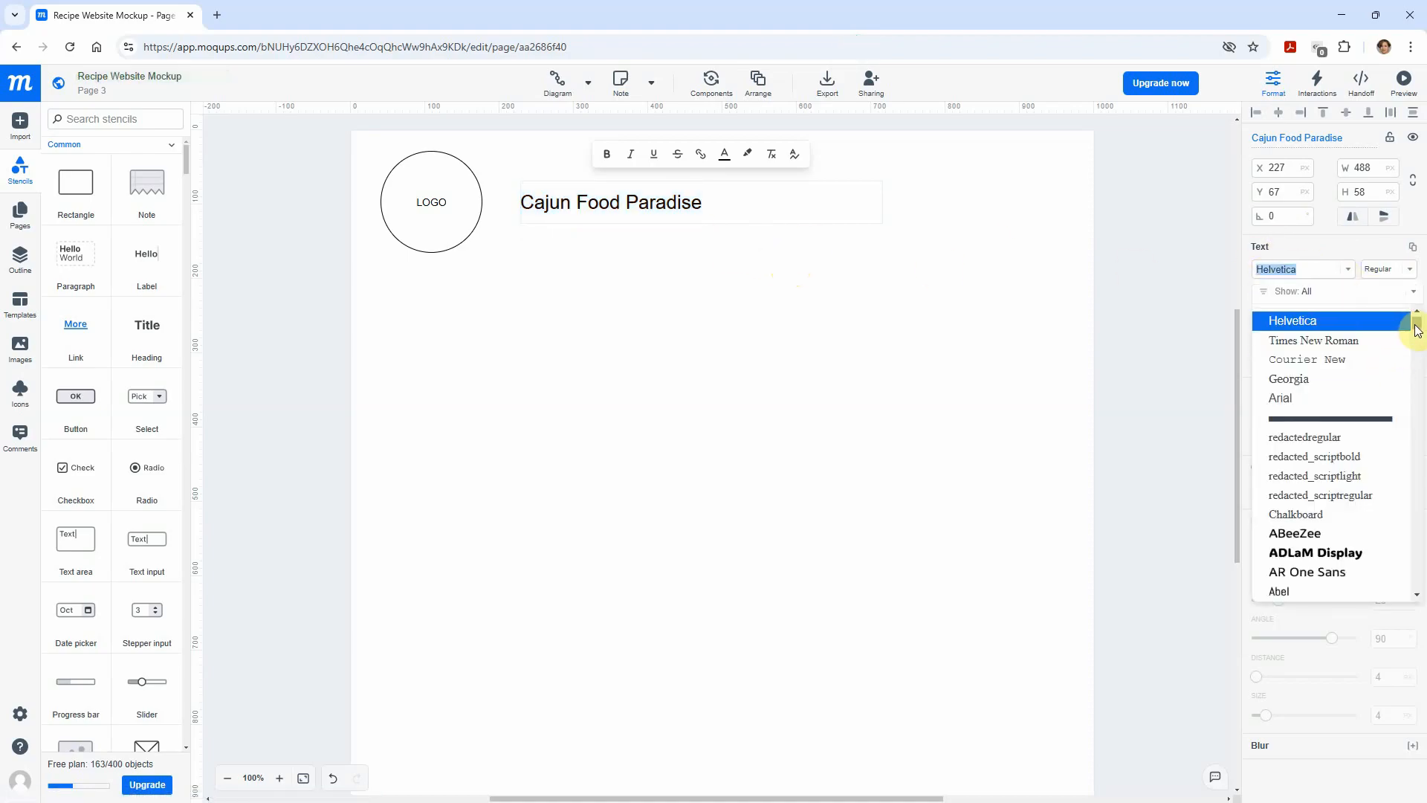
{"action": "left_click_drag", "start_coordinate": [1420, 330], "coordinate": [1418, 365]}
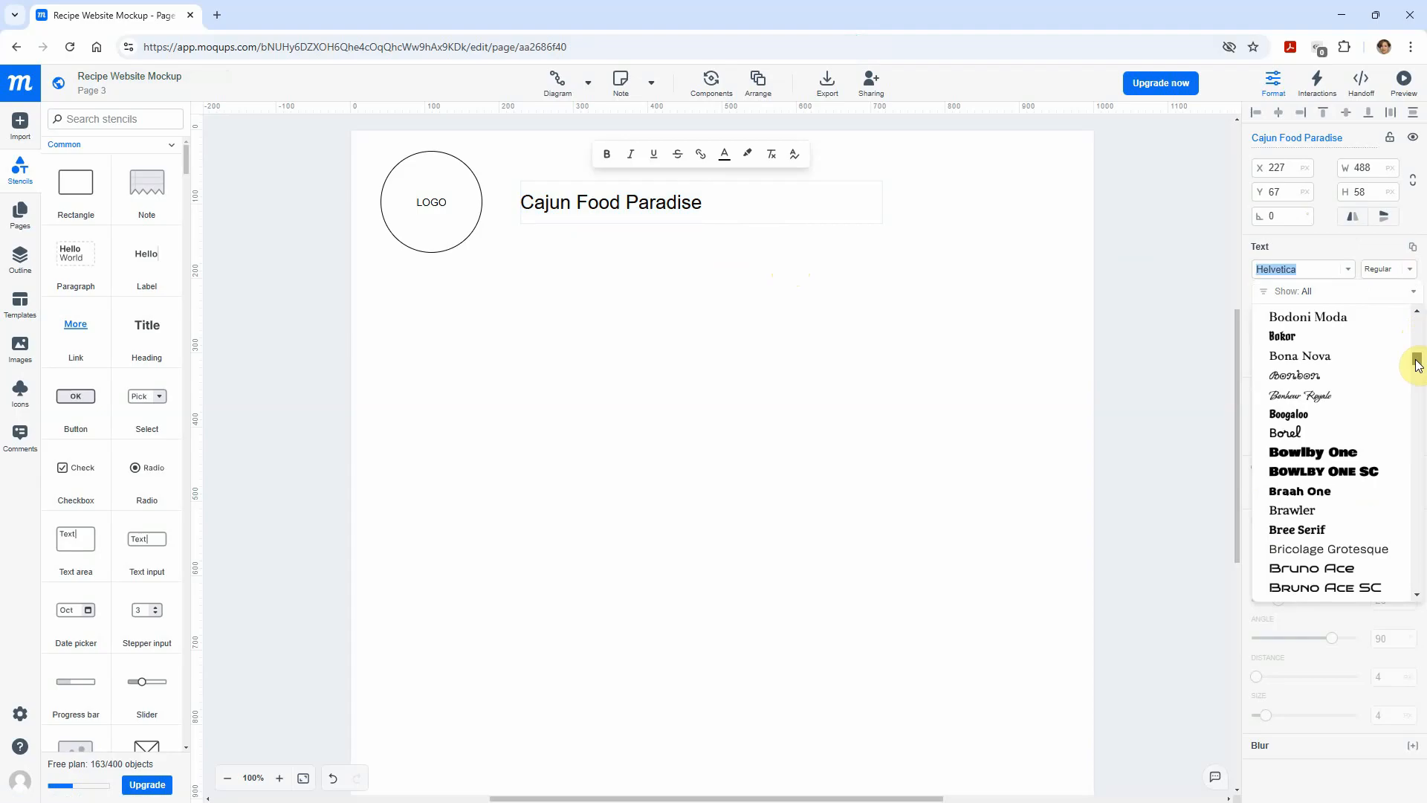
{"action": "scroll", "coordinate": [1381, 470], "scroll_direction": "down", "scroll_amount": 1}
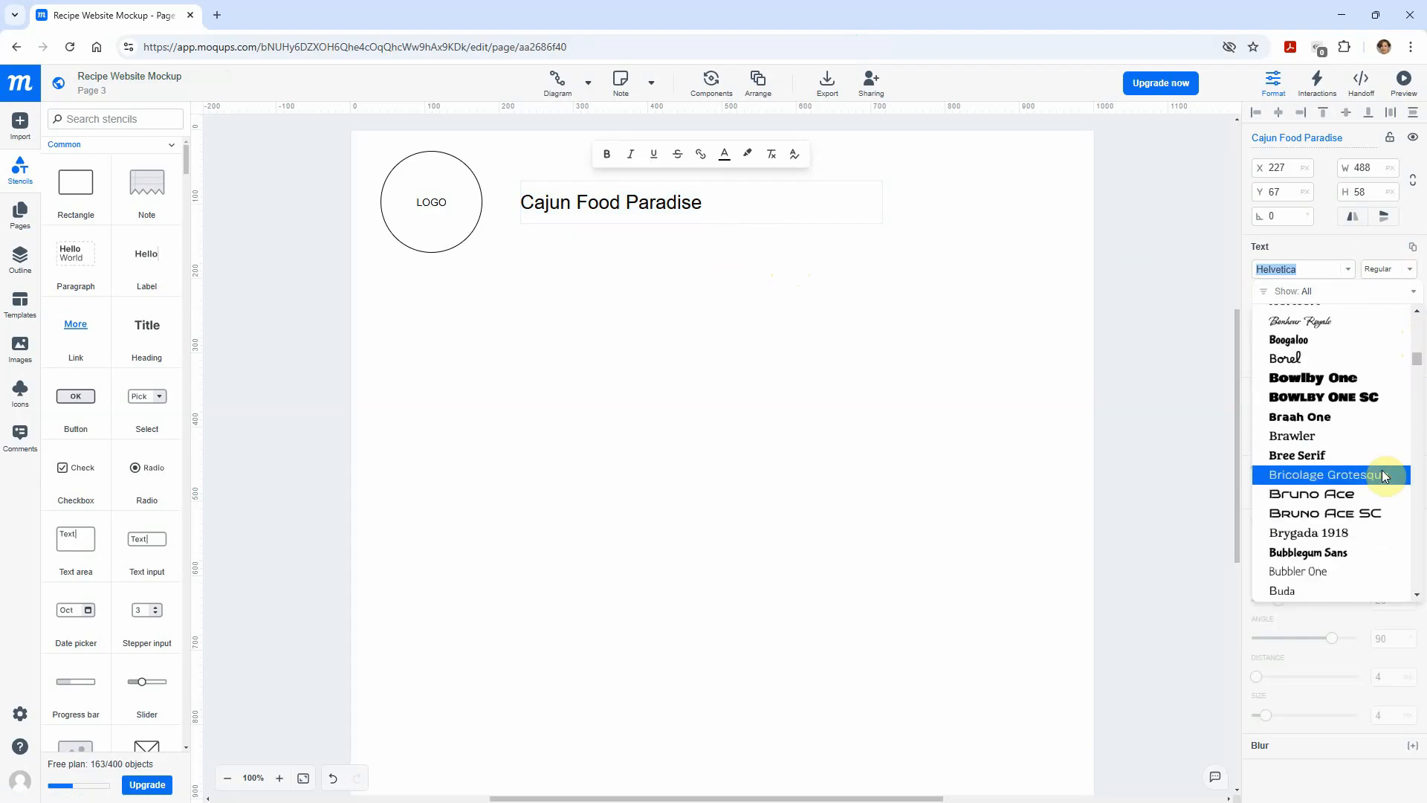
{"action": "left_click", "coordinate": [1324, 553]}
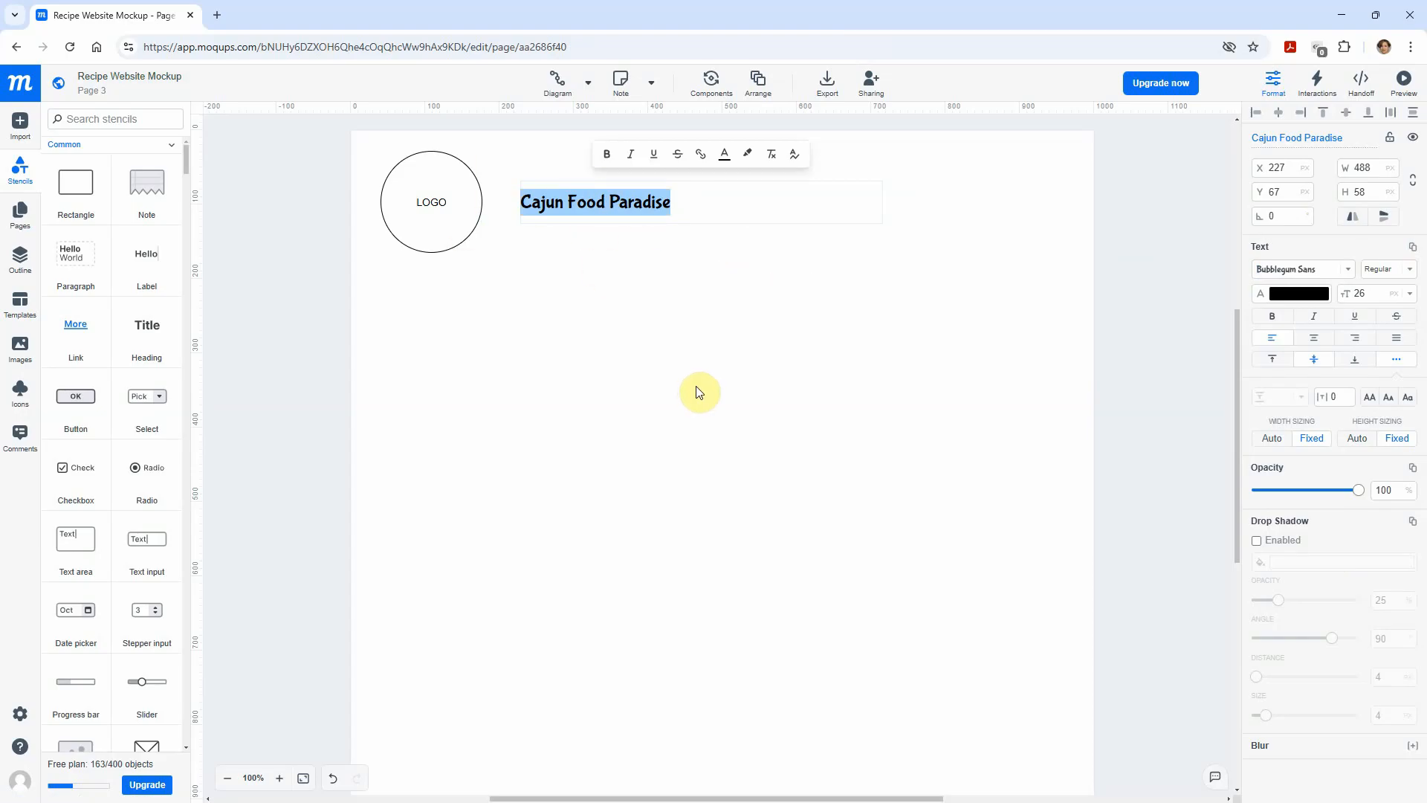
- Set the heading's font size to 60 px and enlarge its box to about 529 × 90 px
{"action": "left_click", "coordinate": [1410, 293]}
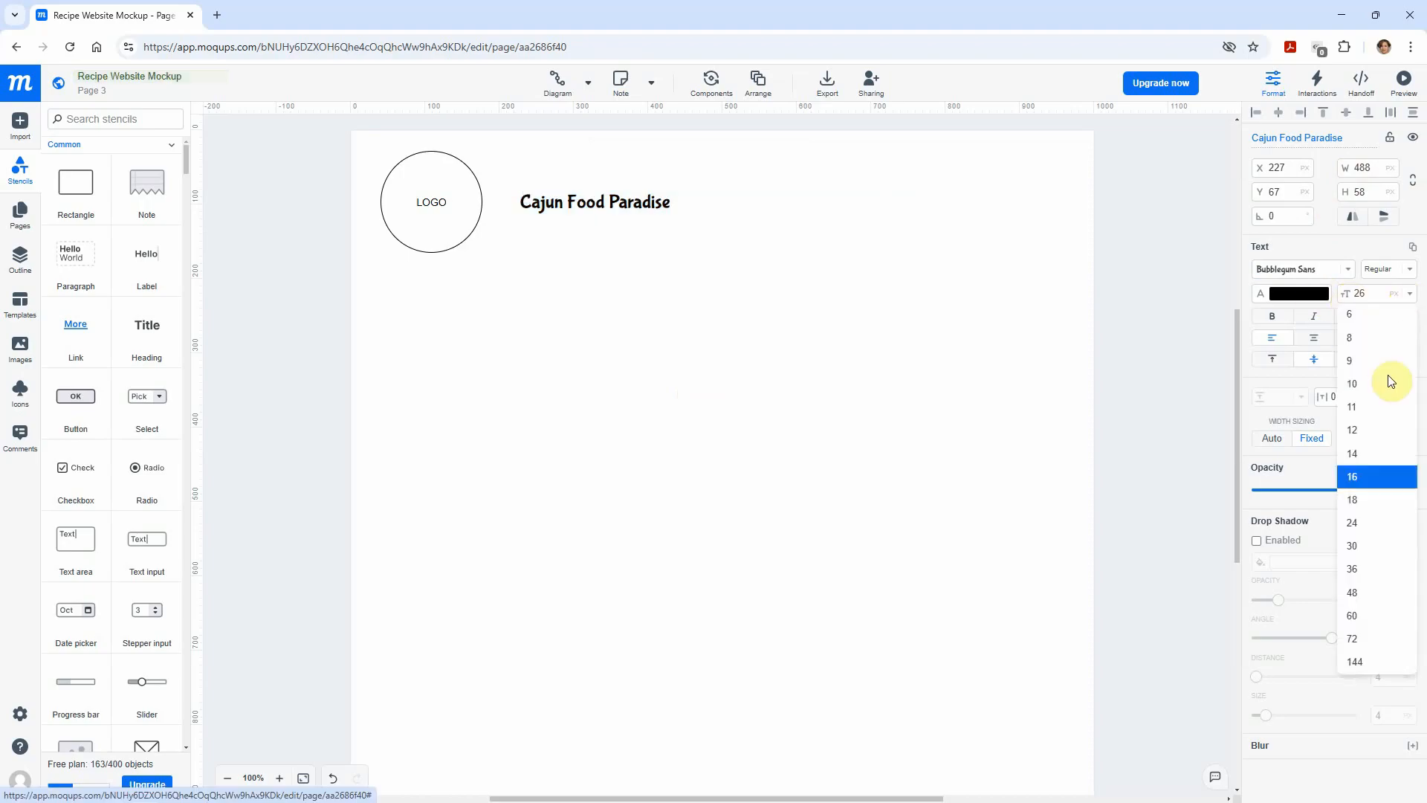
{"action": "left_click", "coordinate": [1353, 617]}
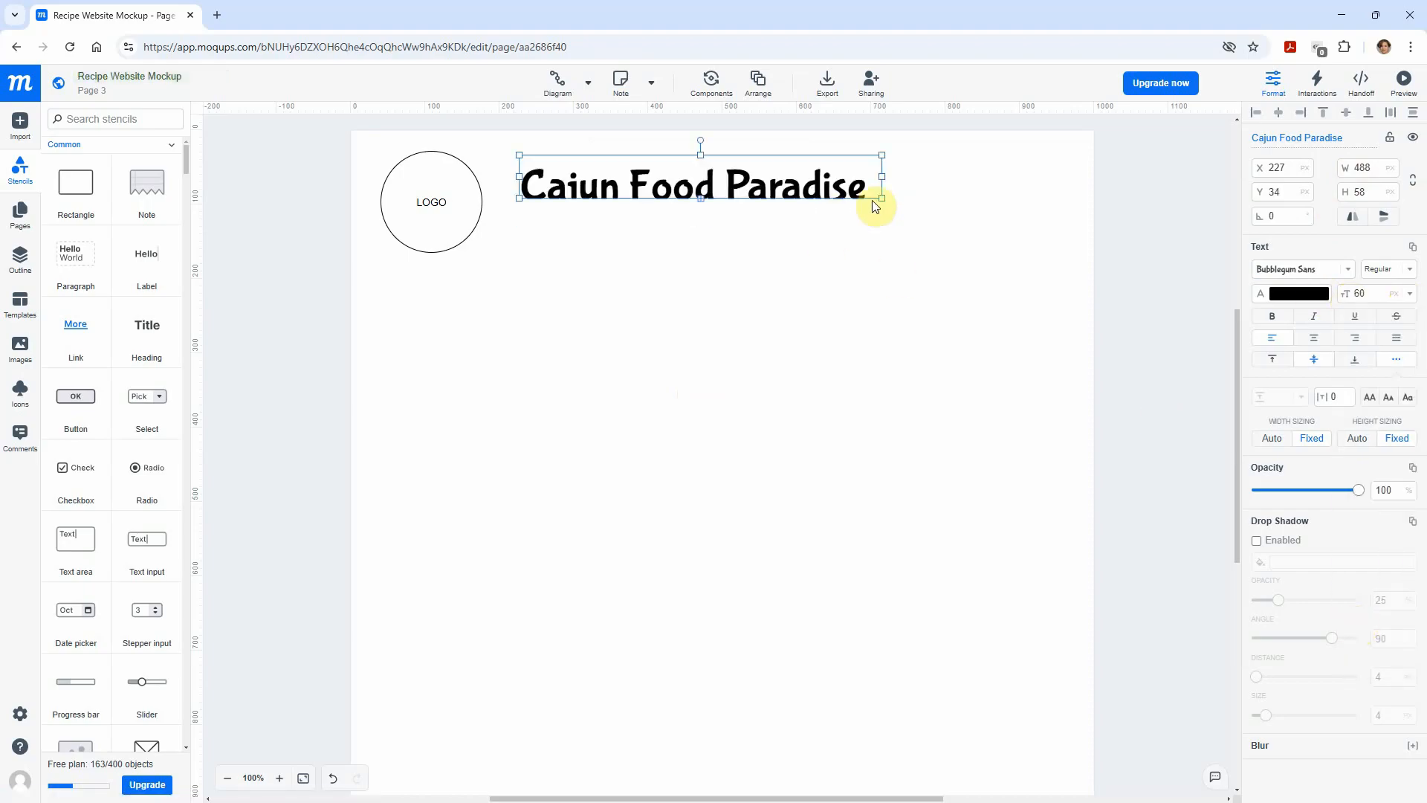
{"action": "left_click_drag", "start_coordinate": [881, 197], "coordinate": [916, 229]}
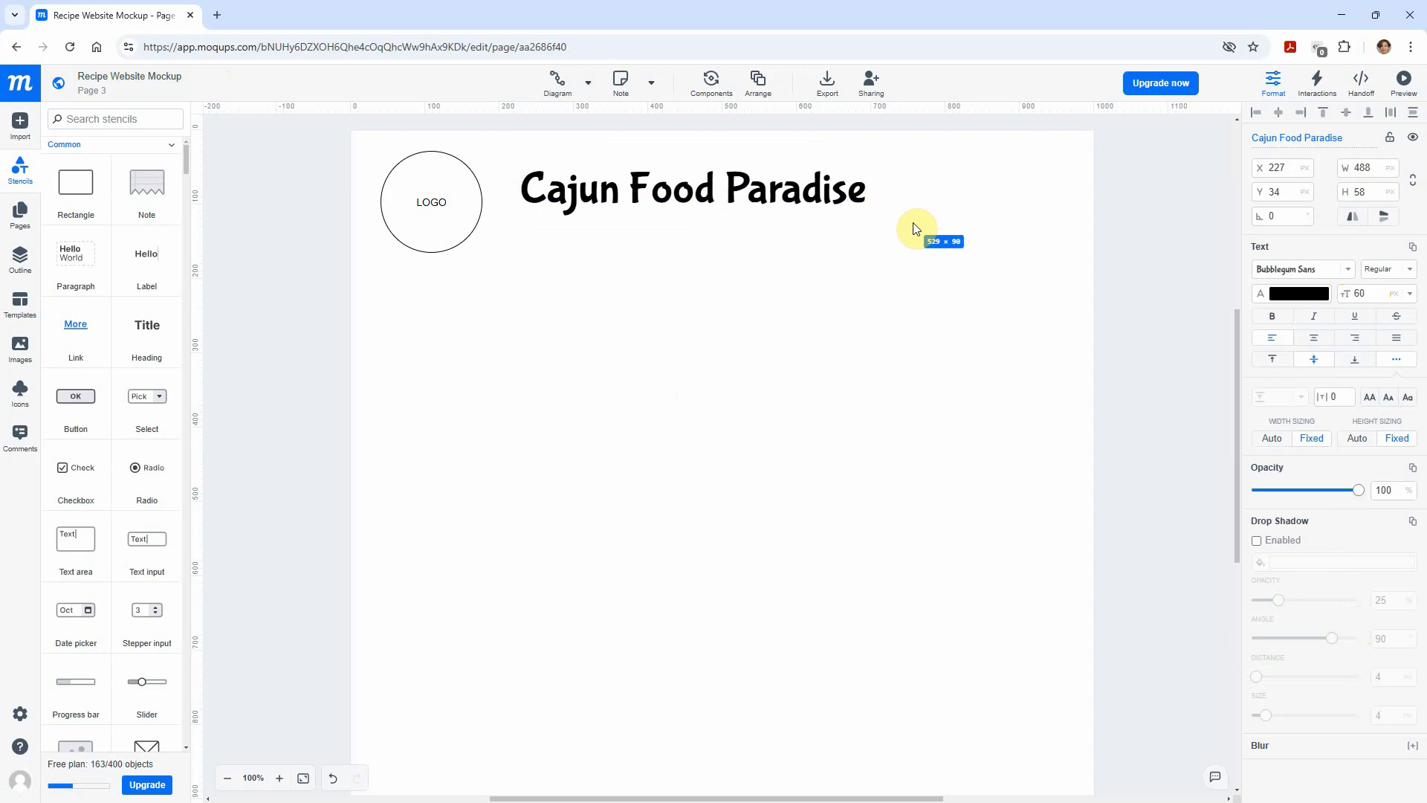
- Move the heading closer to the LOGO circle, level with its centre, and set the heading's font size to 48 px
{"action": "left_click_drag", "start_coordinate": [726, 191], "coordinate": [707, 210]}
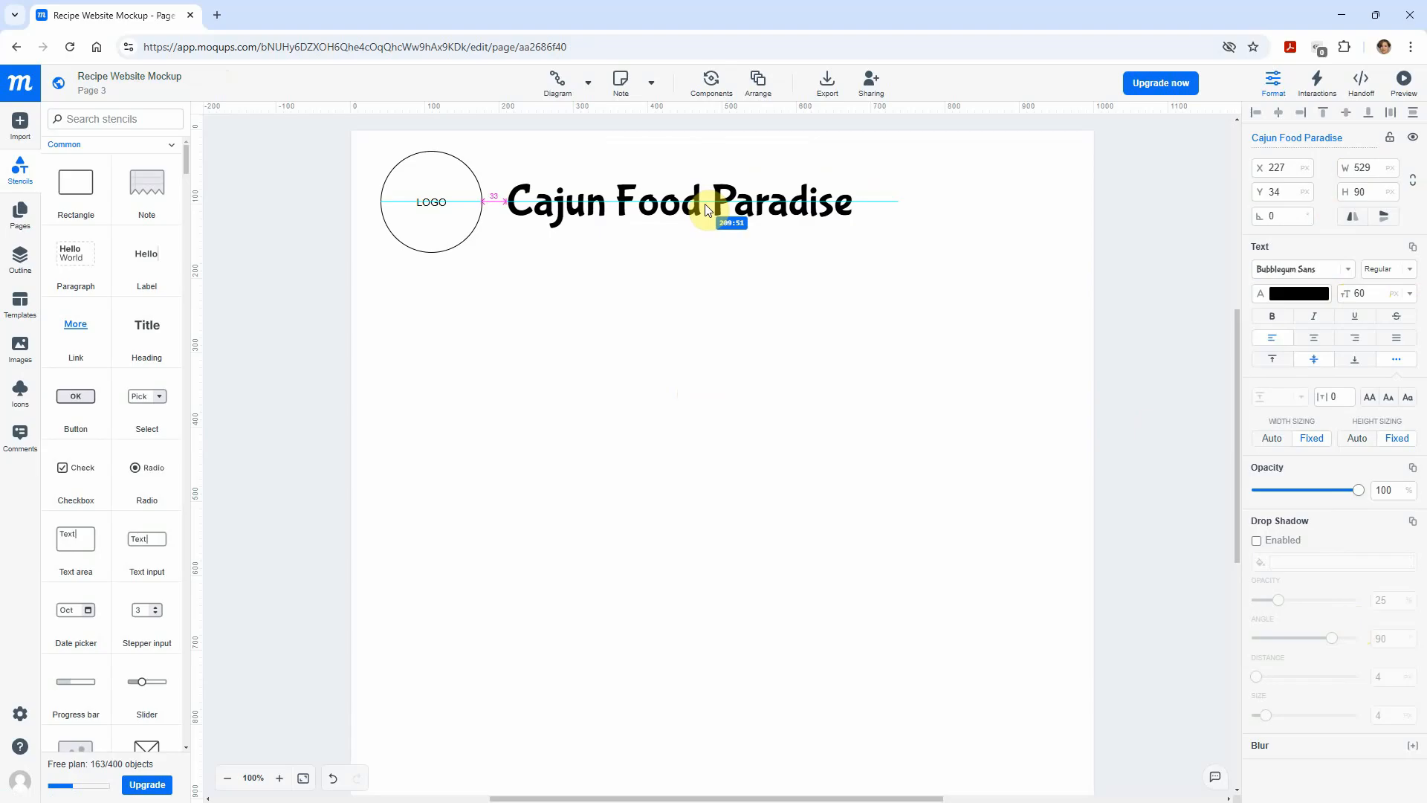
{"action": "left_click_drag", "start_coordinate": [707, 210], "coordinate": [707, 209]}
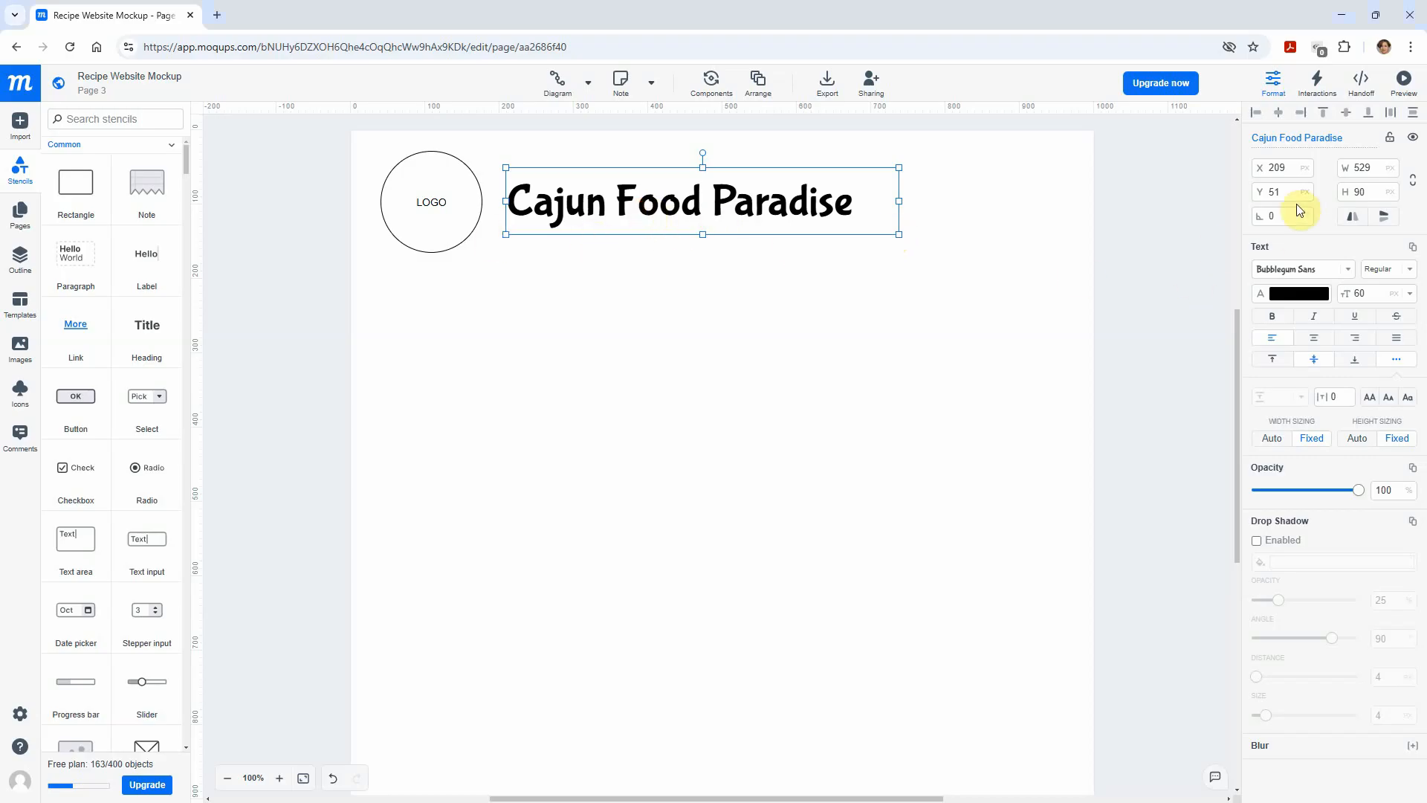
{"action": "left_click", "coordinate": [1408, 297]}
{"action": "left_click", "coordinate": [1380, 592]}
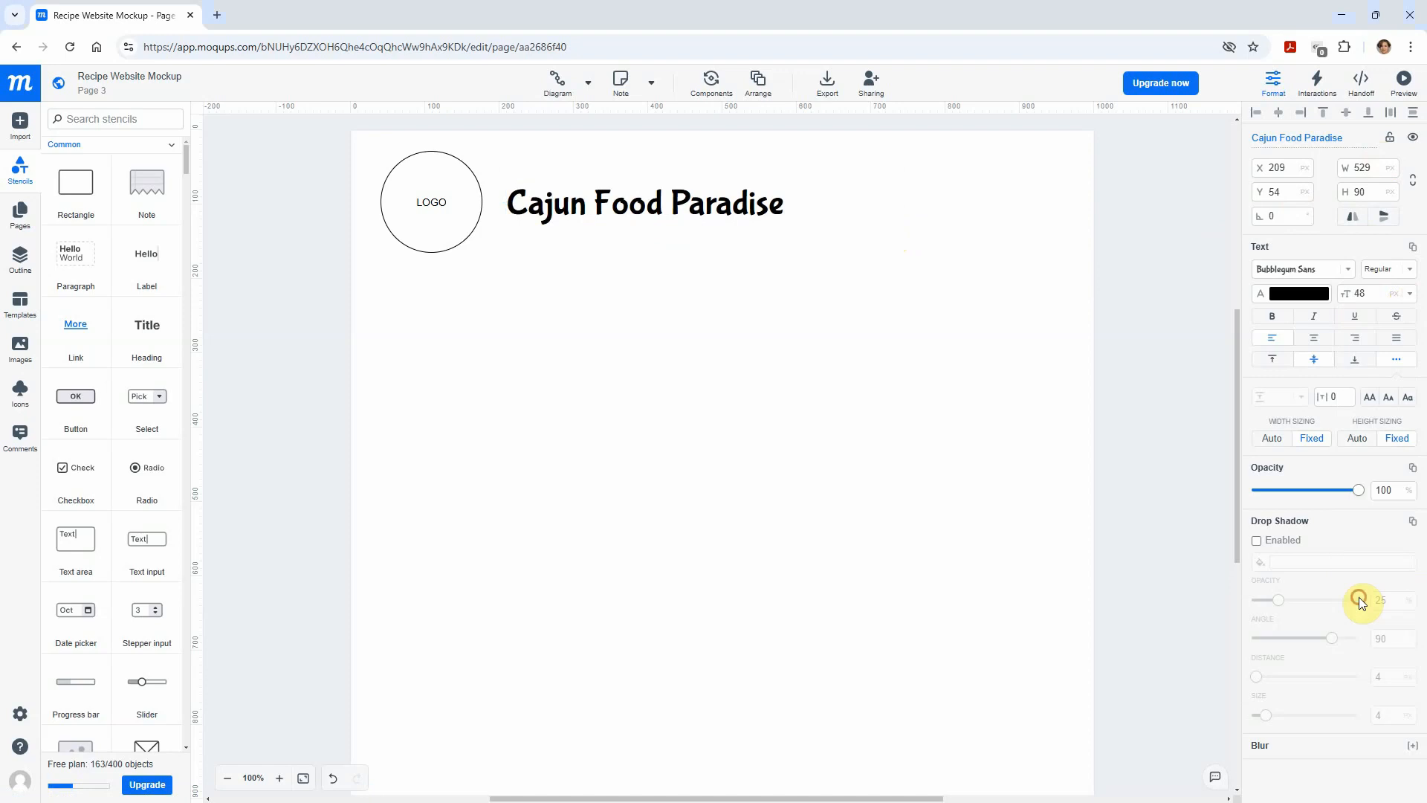
- Shrink the LOGO circle slightly and move the heading to about X 228, Y 43, level with the circle's centre
{"action": "left_click", "coordinate": [470, 239]}
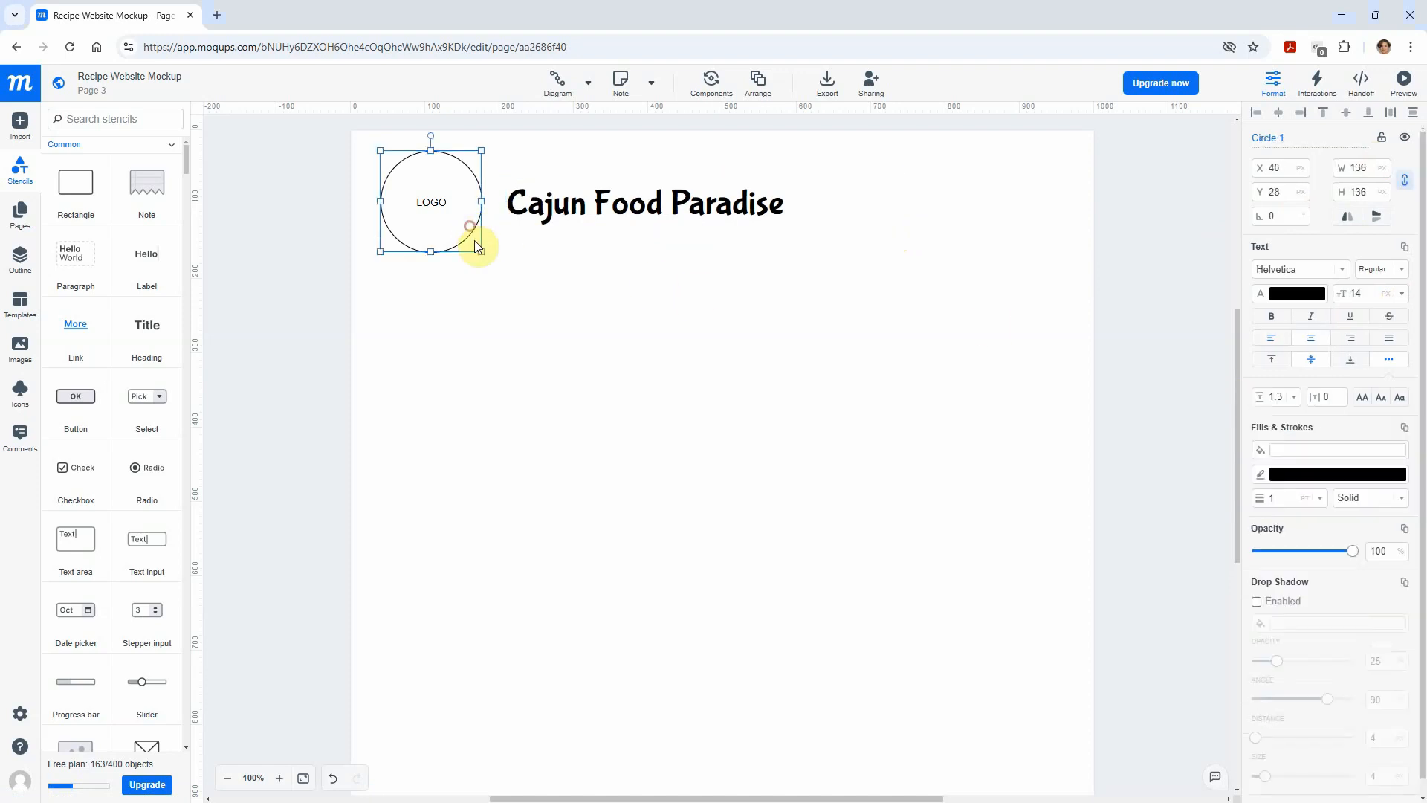
{"action": "left_click_drag", "start_coordinate": [479, 251], "coordinate": [573, 203]}
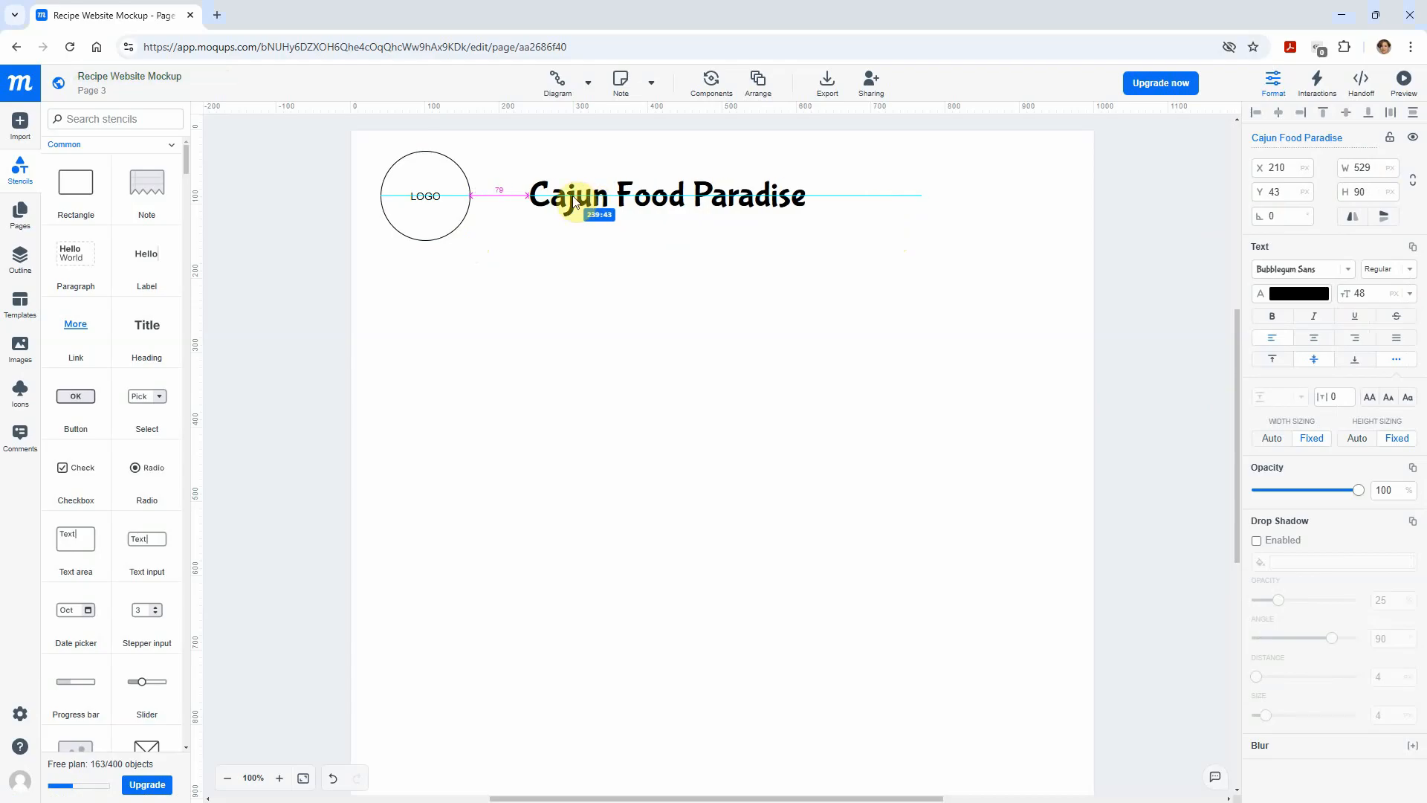
{"action": "left_click_drag", "start_coordinate": [575, 202], "coordinate": [564, 200]}
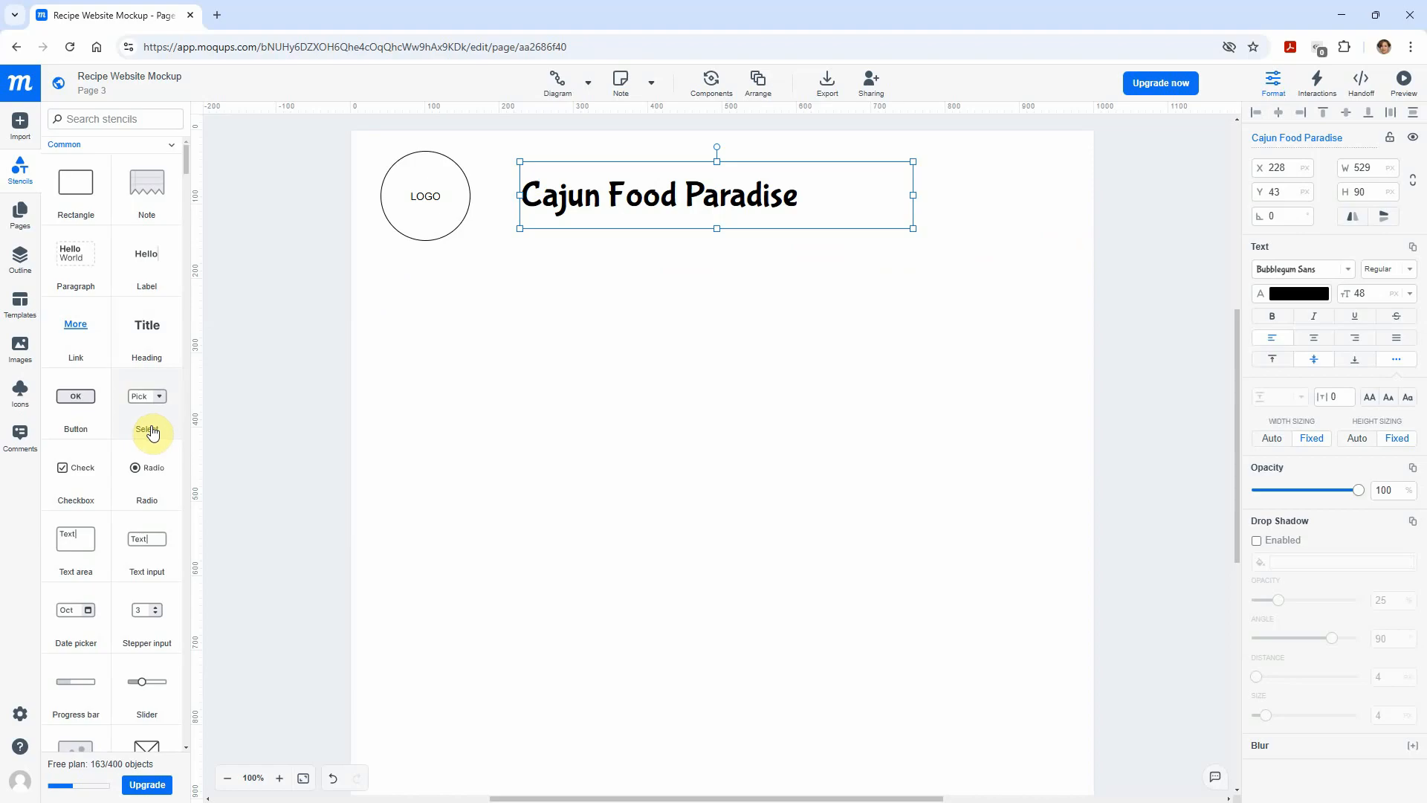
- Find the horizontal menu stencil, place it at the page's left edge below the LOGO circle, and stretch it to 1000 px wide
{"action": "left_click", "coordinate": [138, 119]}
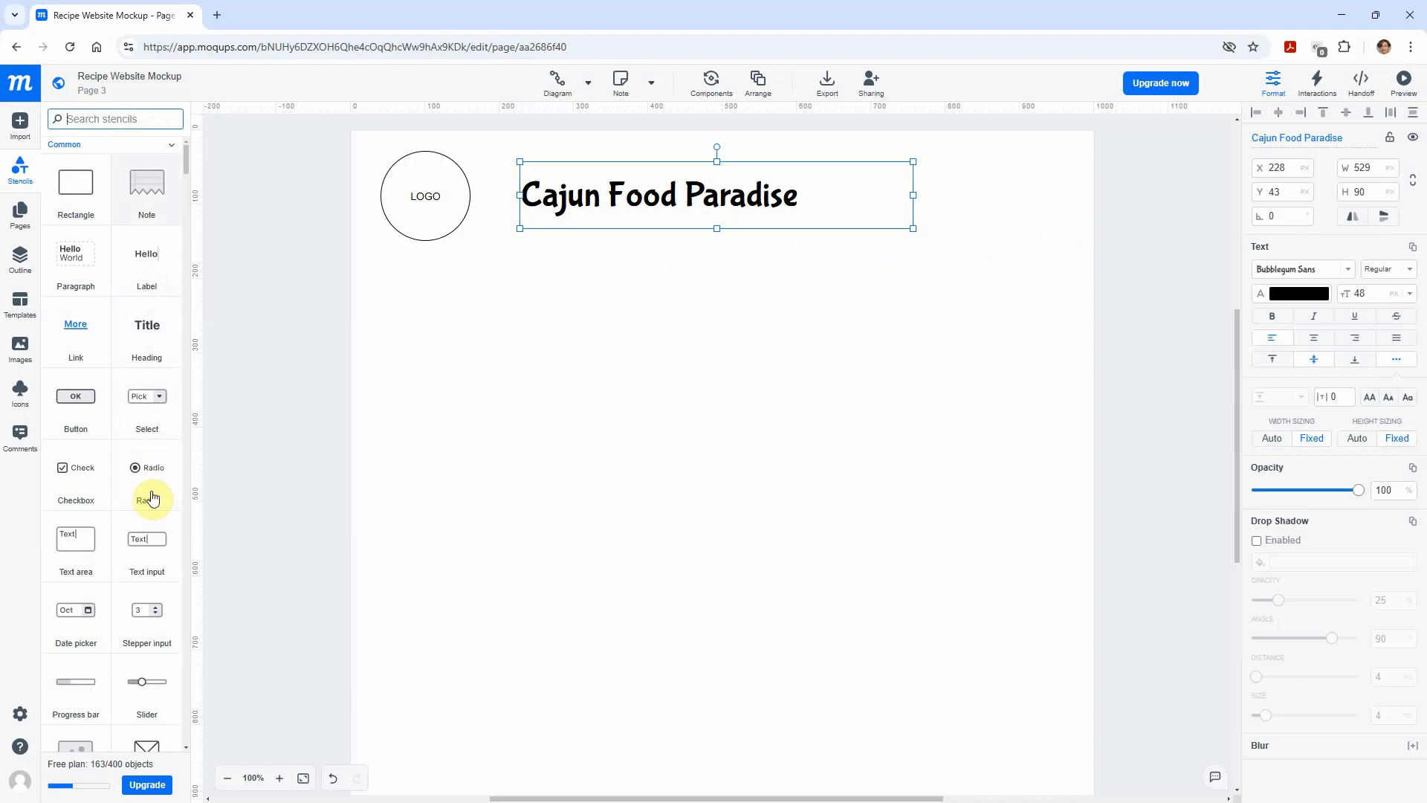
{"action": "left_click", "coordinate": [115, 121]}
{"action": "type", "text": "menu"}
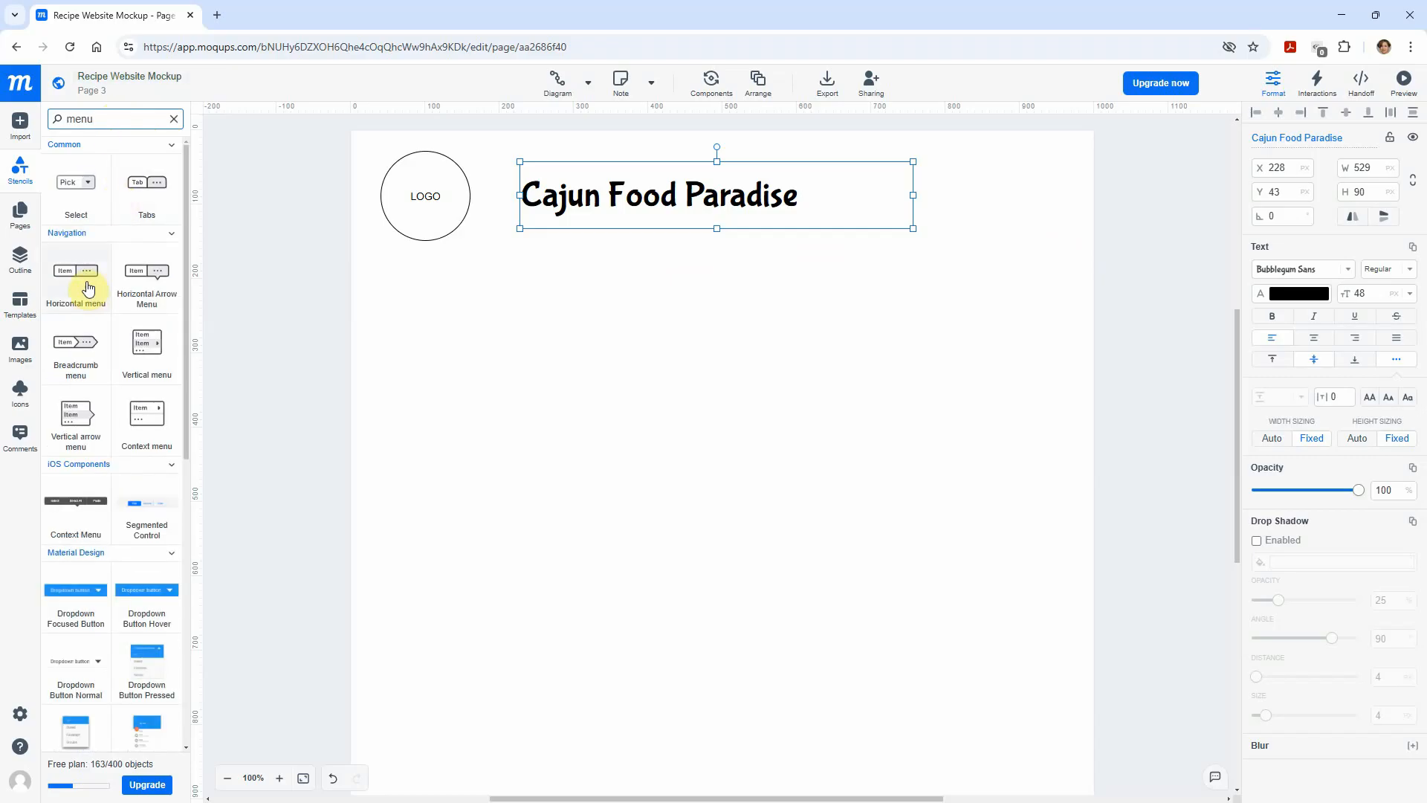
{"action": "left_click_drag", "start_coordinate": [77, 278], "coordinate": [351, 258]}
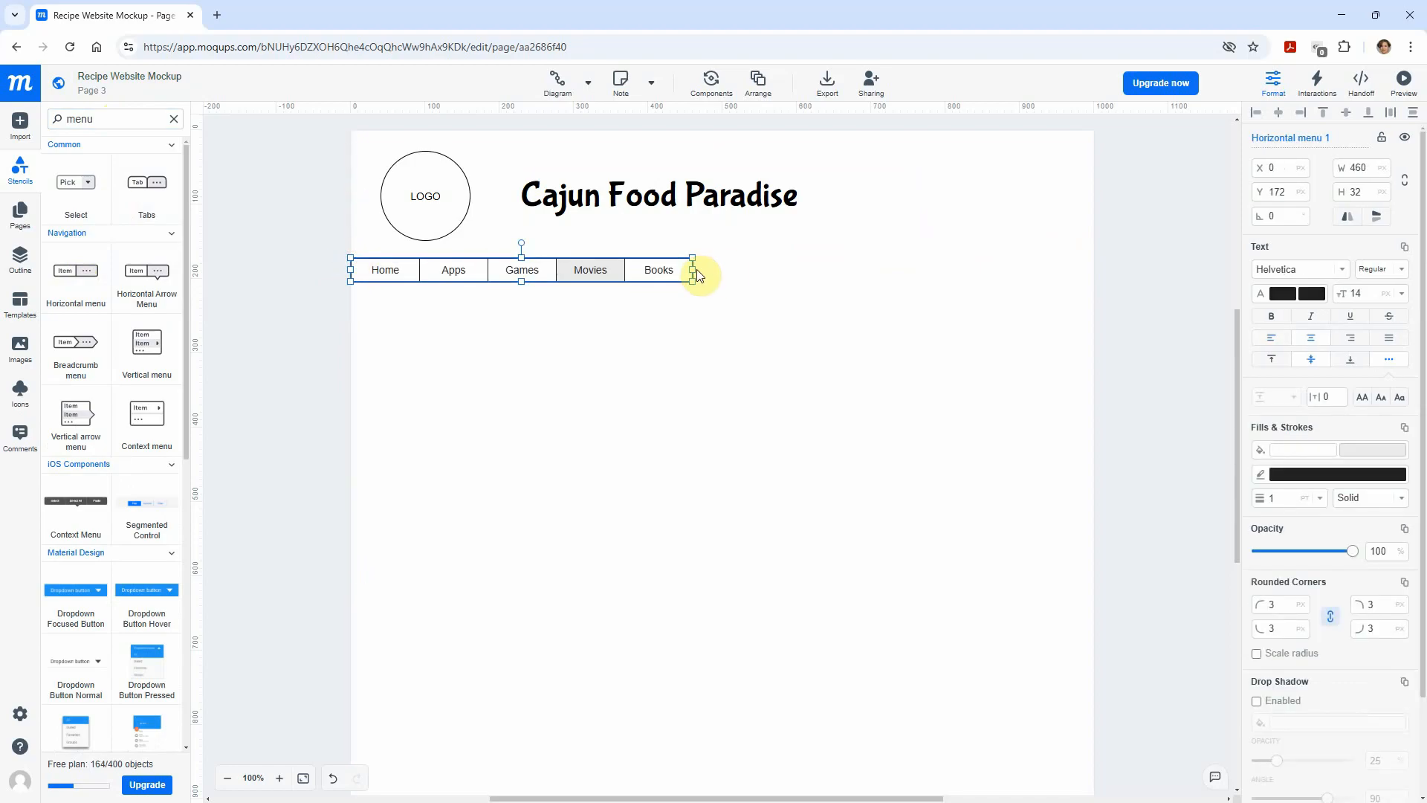
{"action": "left_click_drag", "start_coordinate": [692, 269], "coordinate": [1095, 266]}
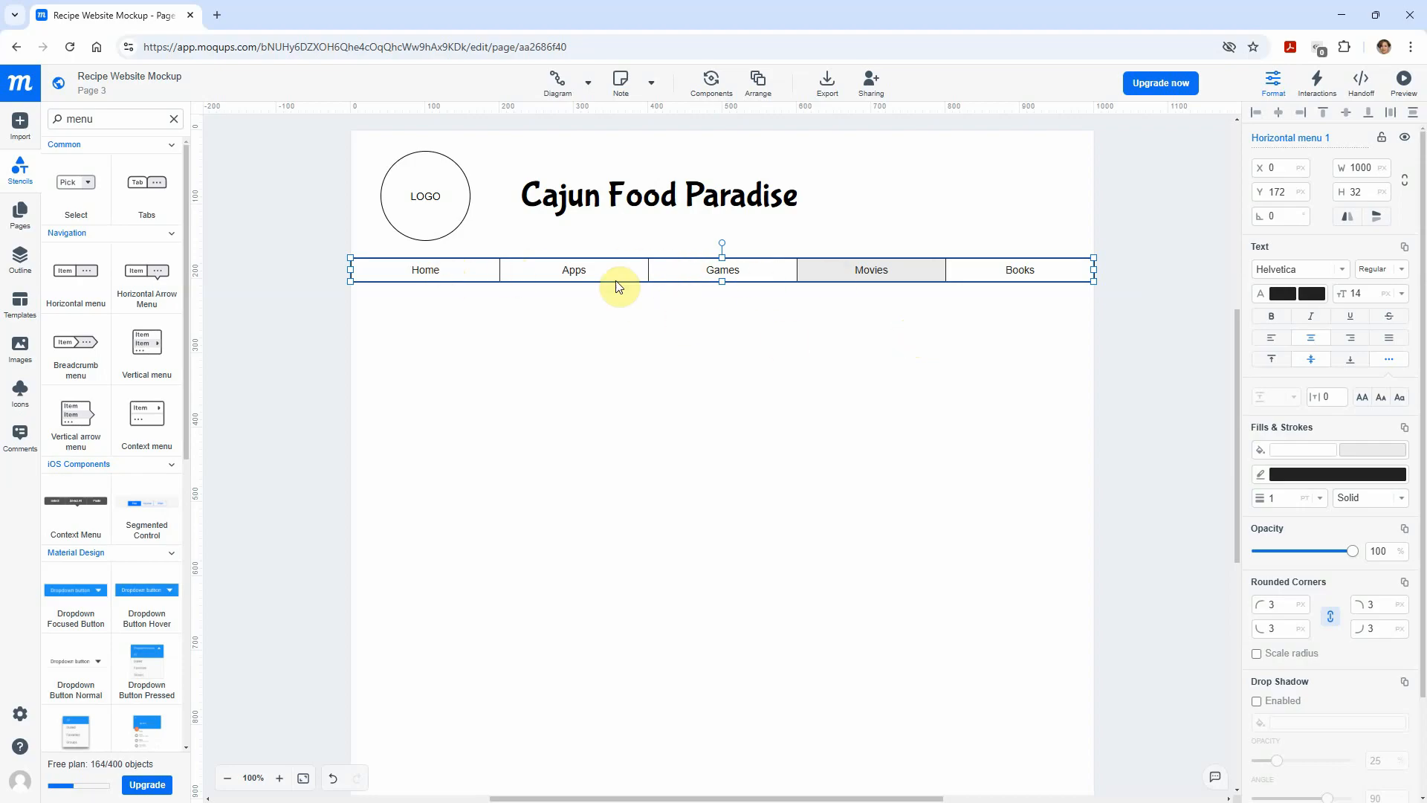
- Rename the menu items Apps and Games as "Recipes" and "Restaurants"
{"action": "double_click", "coordinate": [528, 274]}
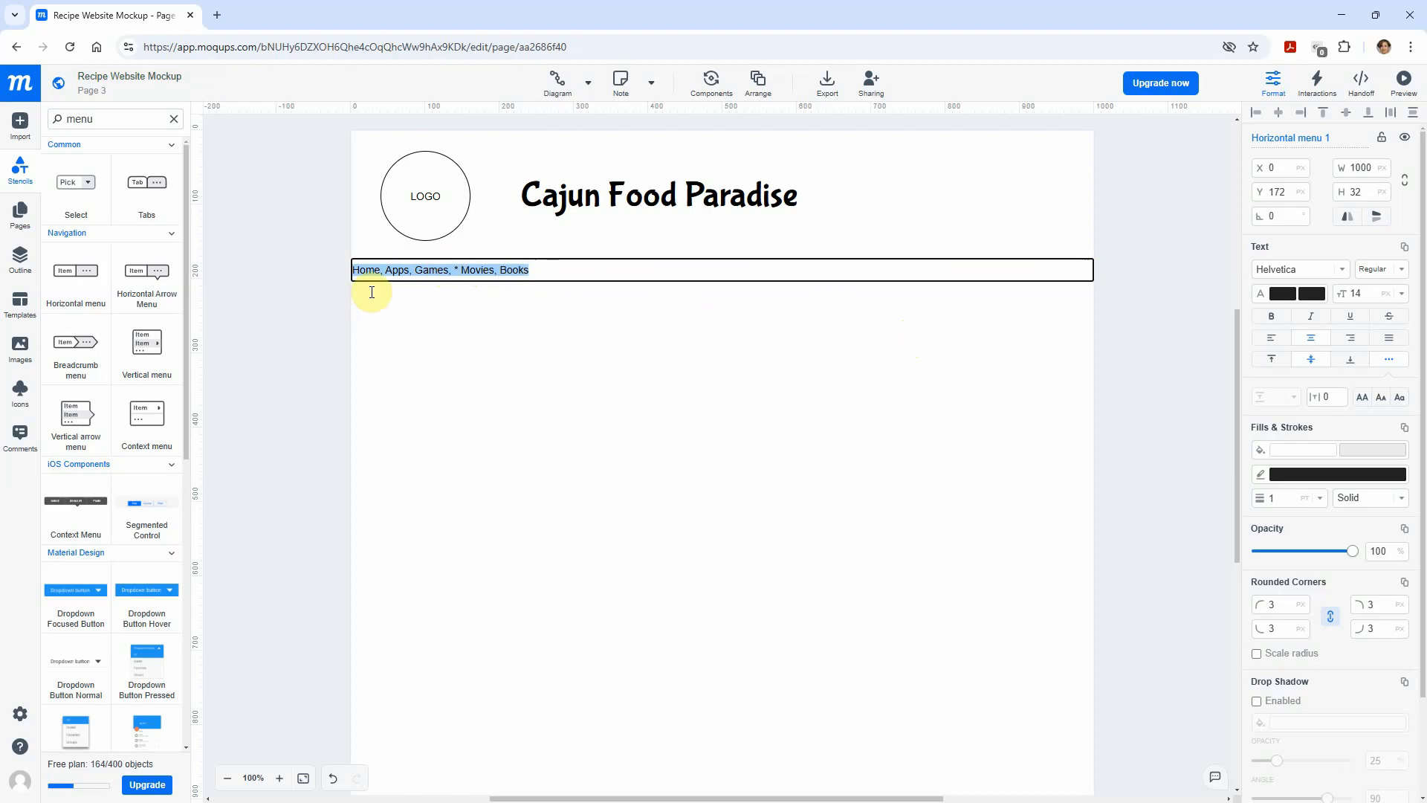
{"action": "left_click", "coordinate": [471, 301]}
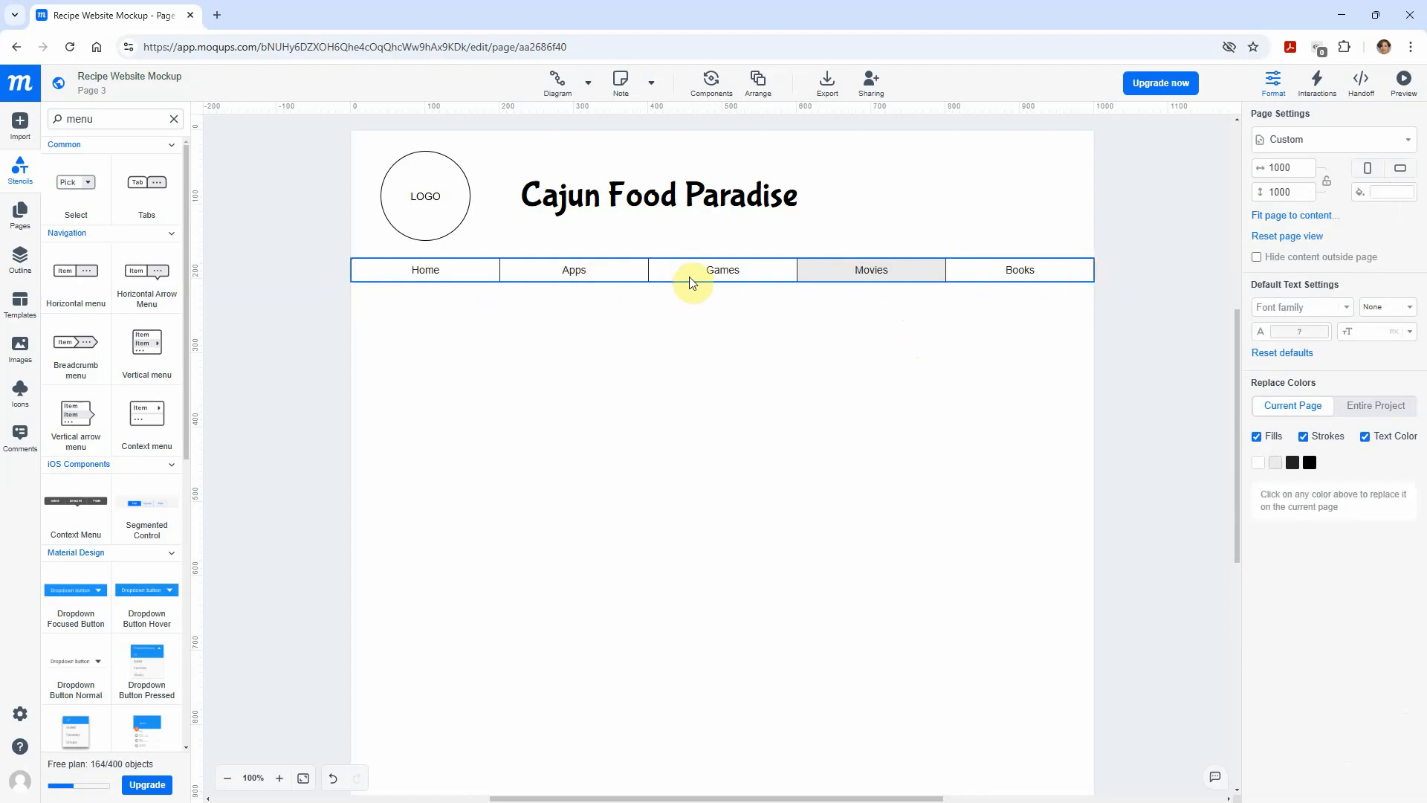
{"action": "double_click", "coordinate": [612, 270]}
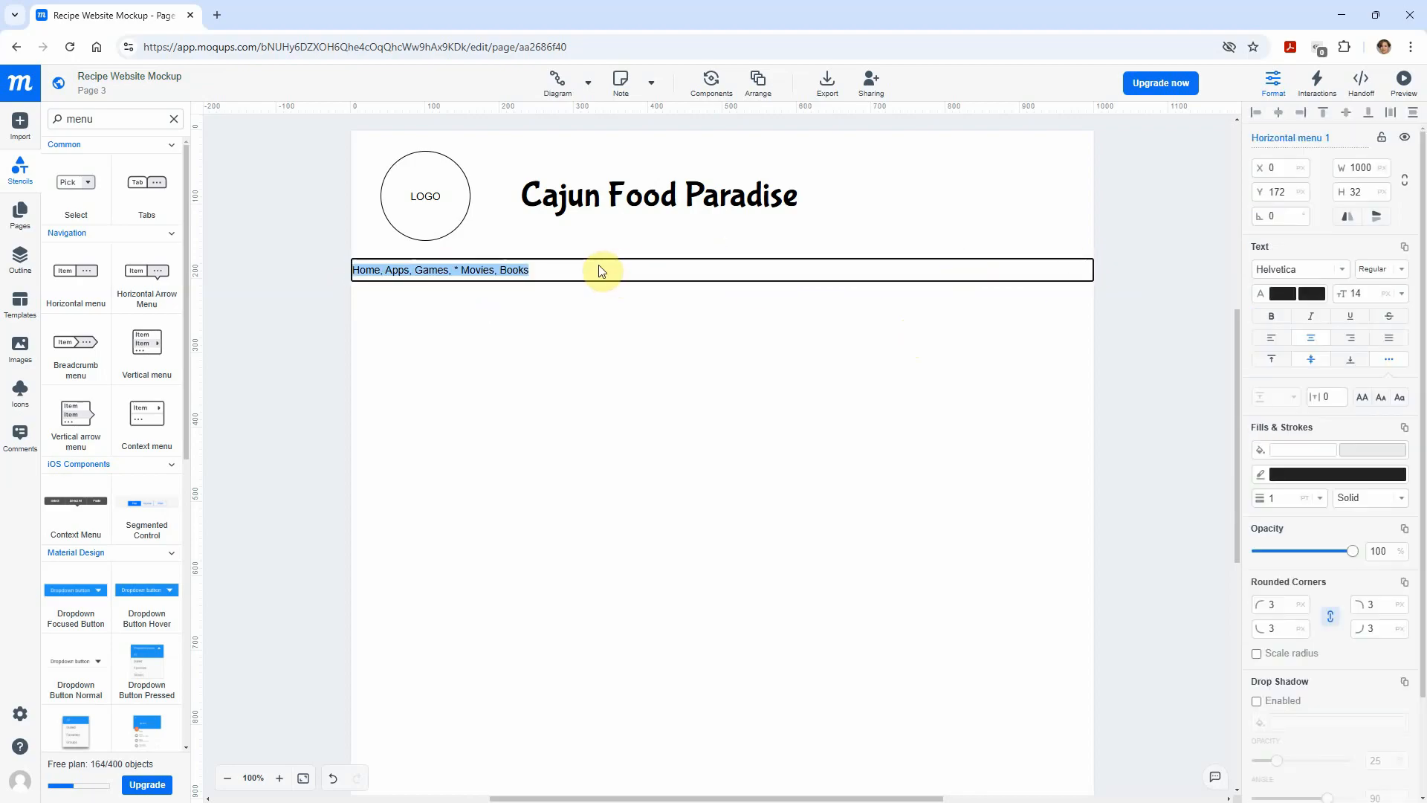
{"action": "left_click_drag", "start_coordinate": [385, 269], "coordinate": [407, 272]}
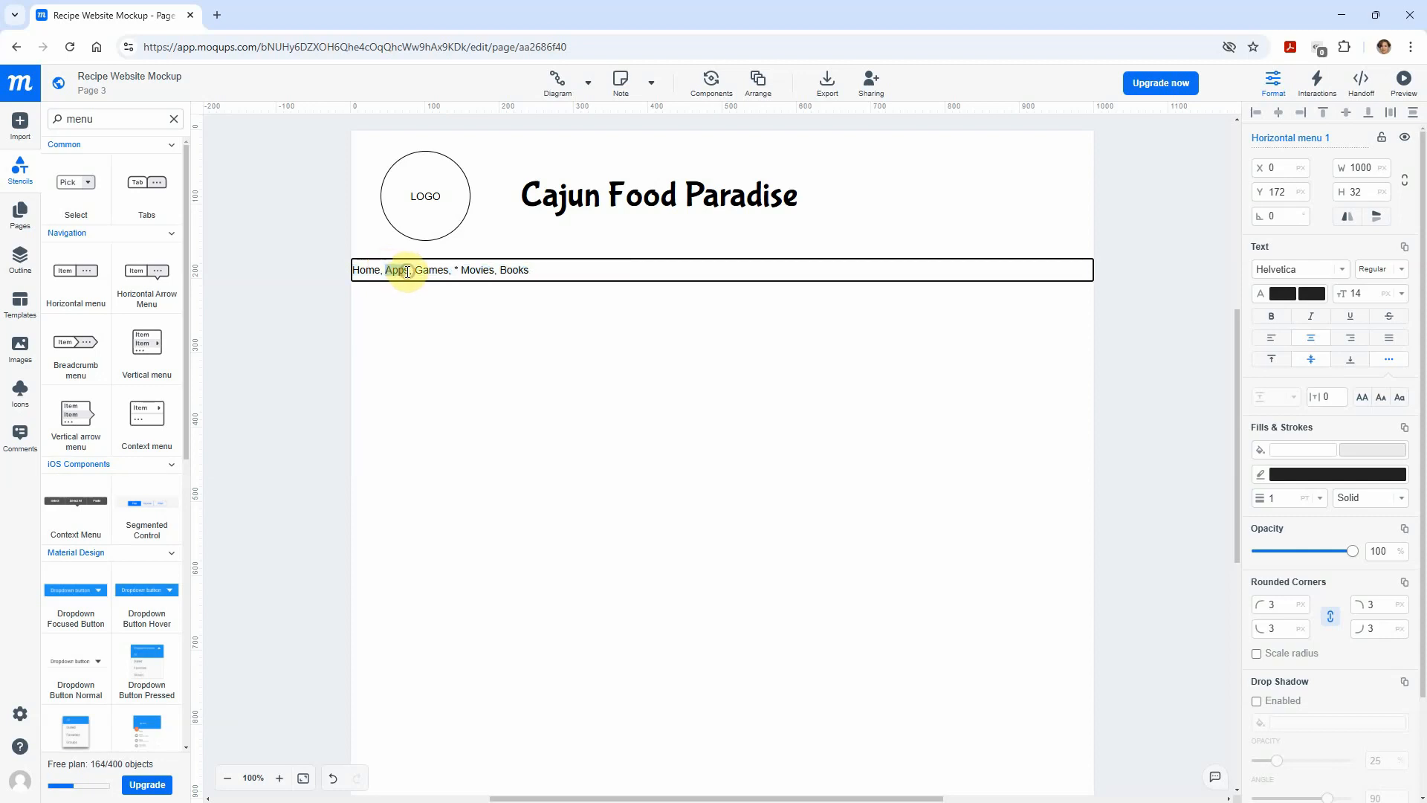
{"action": "type", "text": "Recipes"}
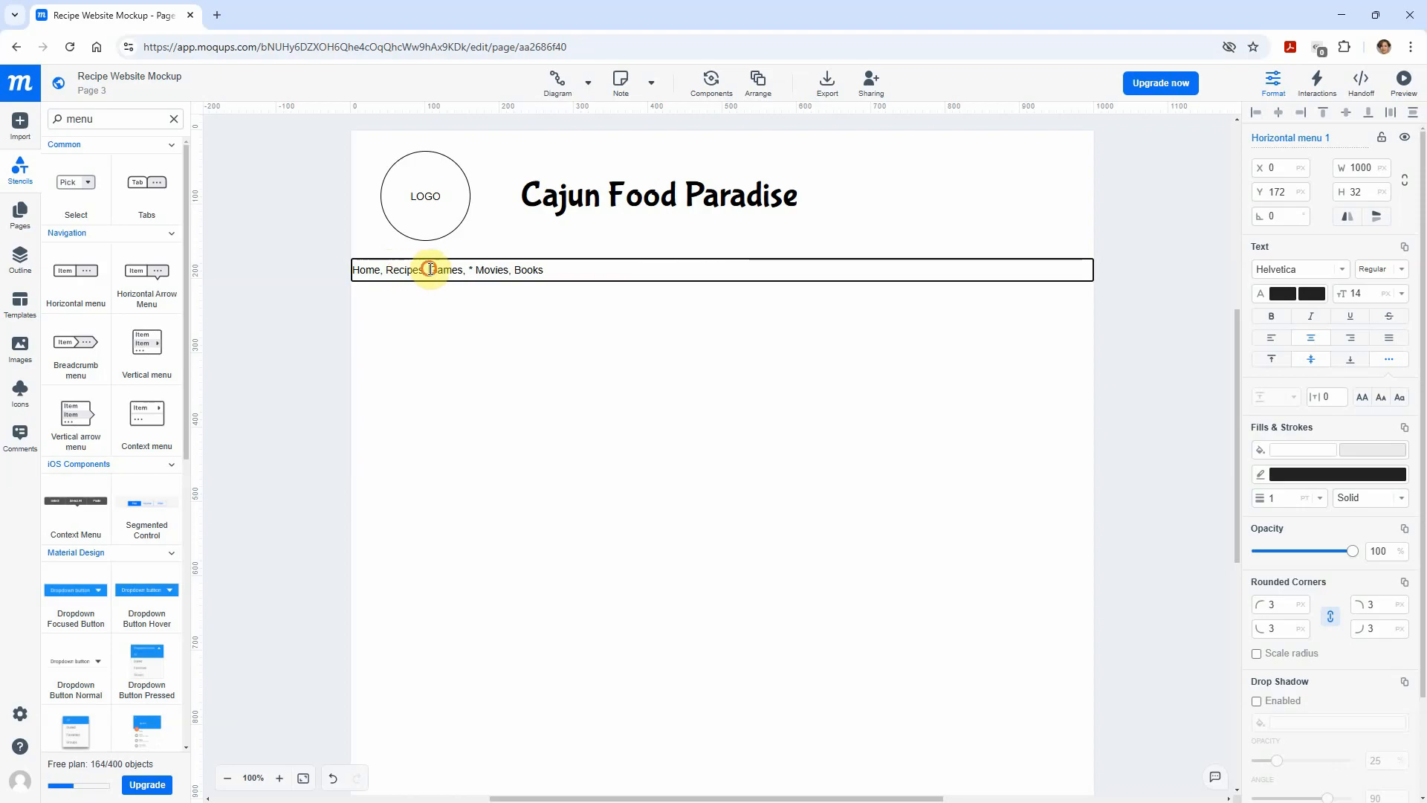
{"action": "left_click_drag", "start_coordinate": [429, 269], "coordinate": [464, 271]}
{"action": "type", "text": "Restaur"}
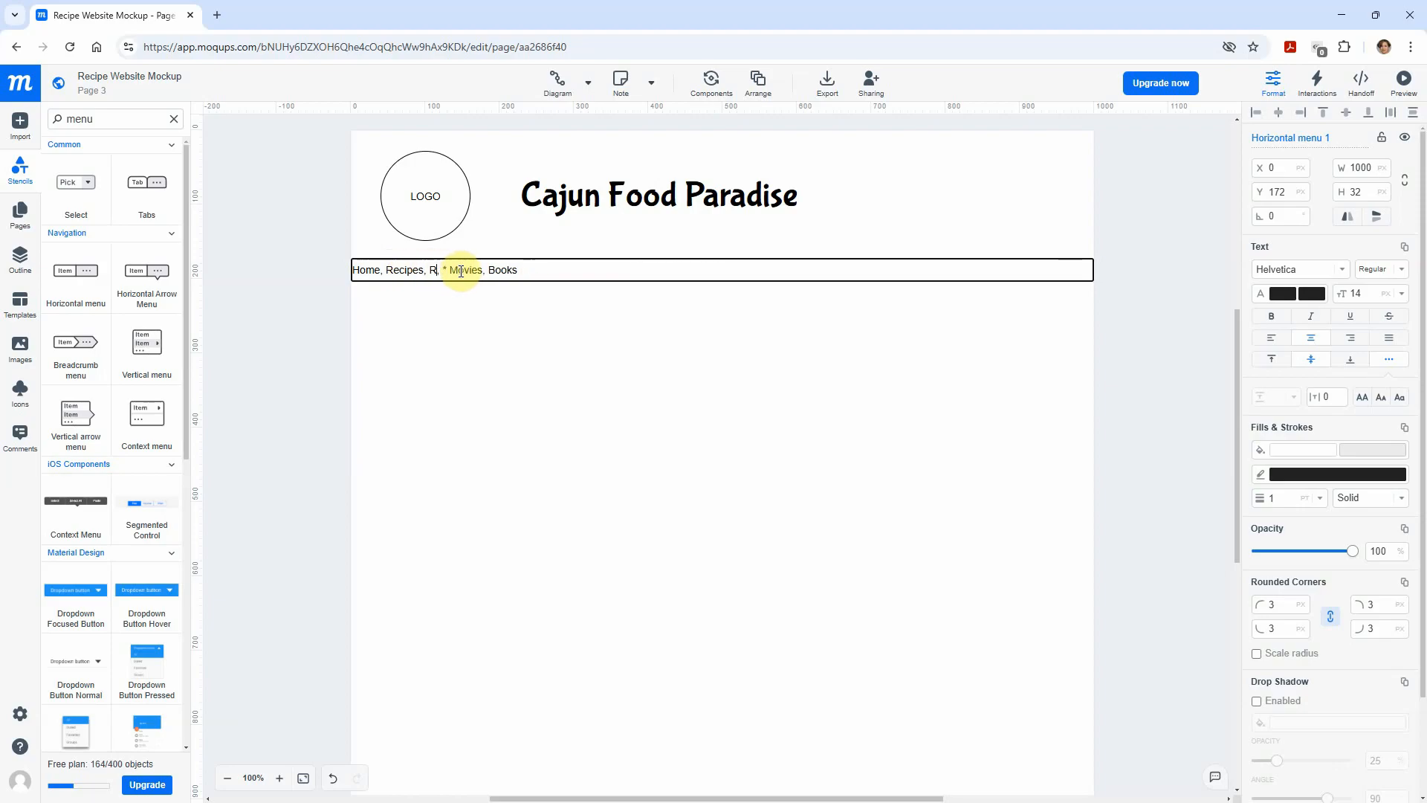
{"action": "type", "text": "ants"}
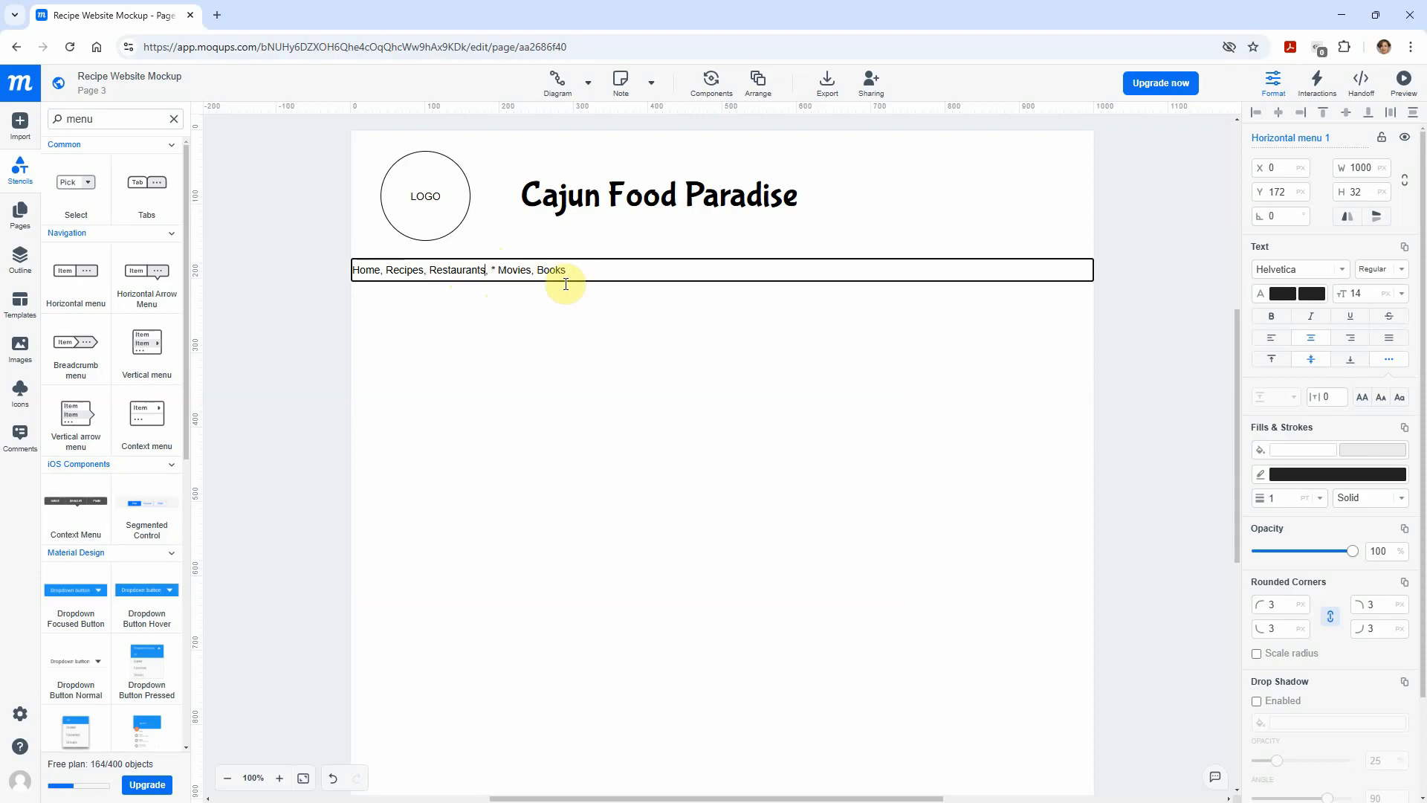
{"action": "left_click", "coordinate": [526, 313]}
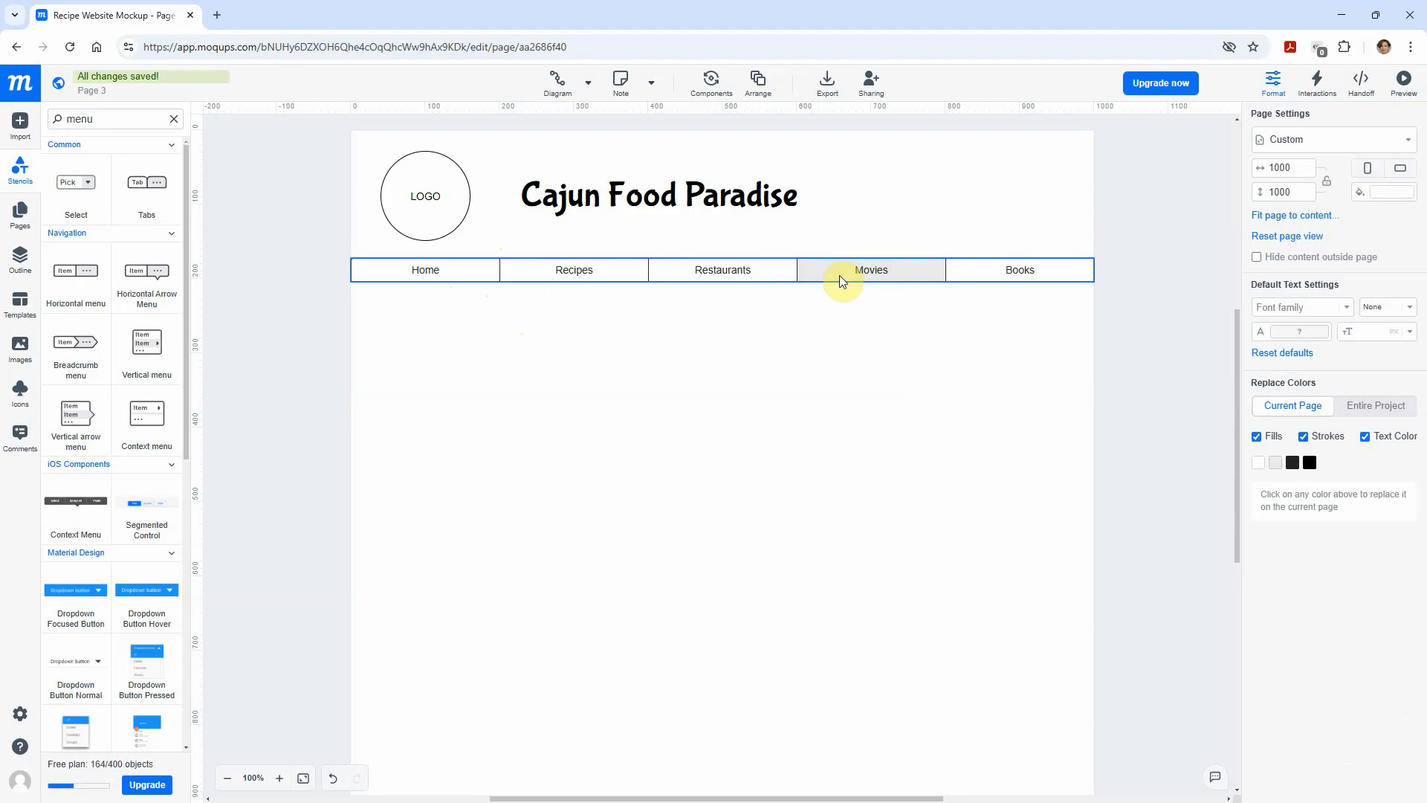
- Mark Home as the active menu item with an asterisk and replace "* Movies, Books" with "Contact Us"
{"action": "double_click", "coordinate": [784, 278]}
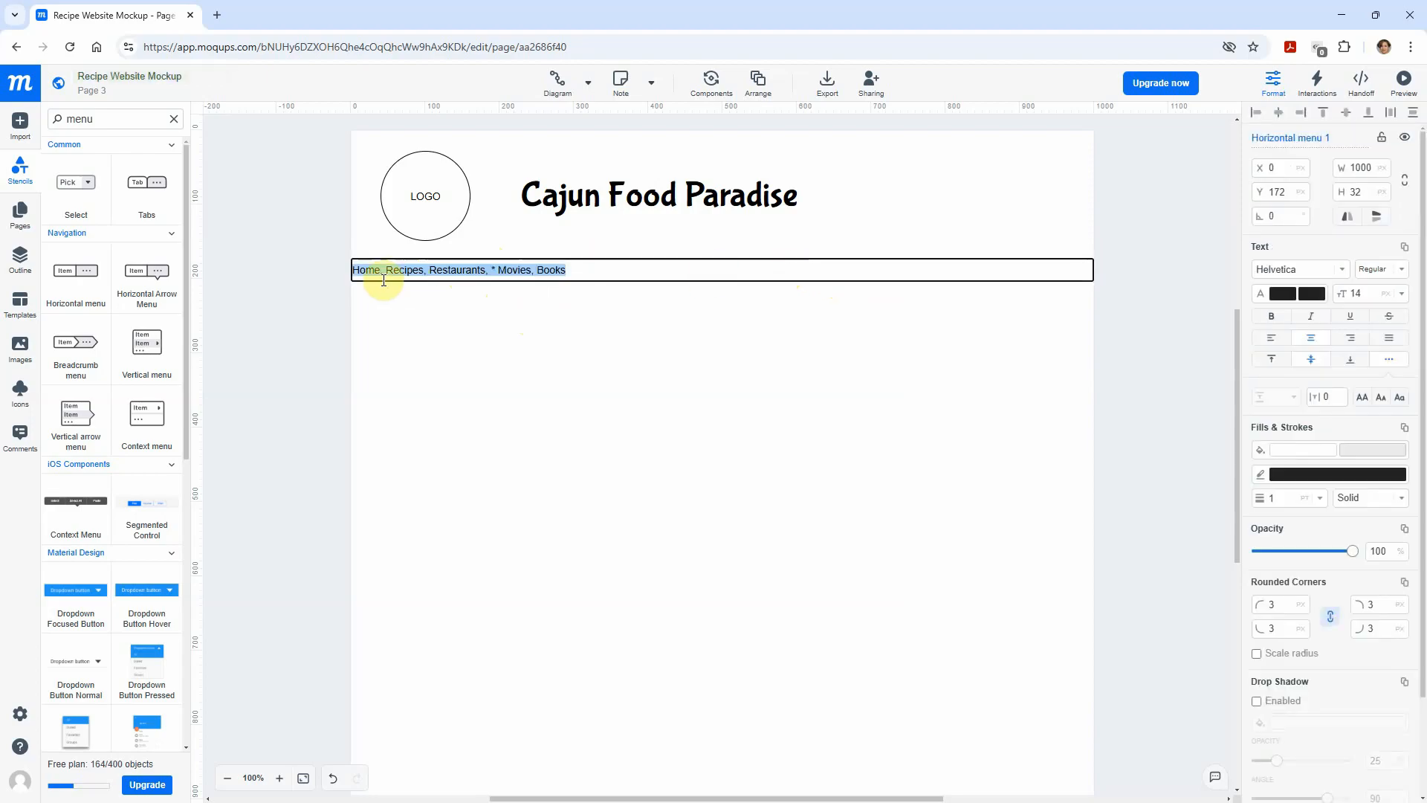
{"action": "left_click", "coordinate": [354, 268]}
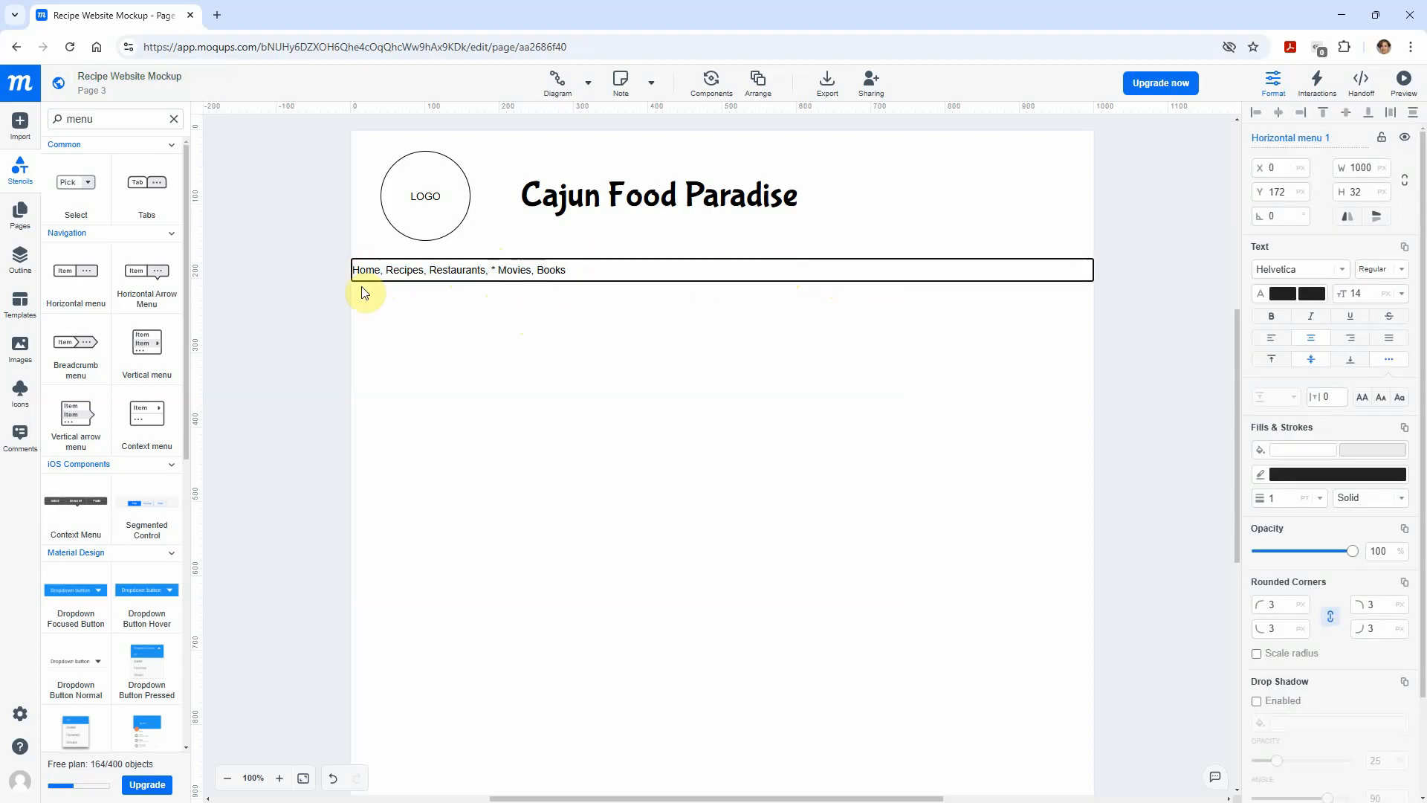
{"action": "type", "text": "*"}
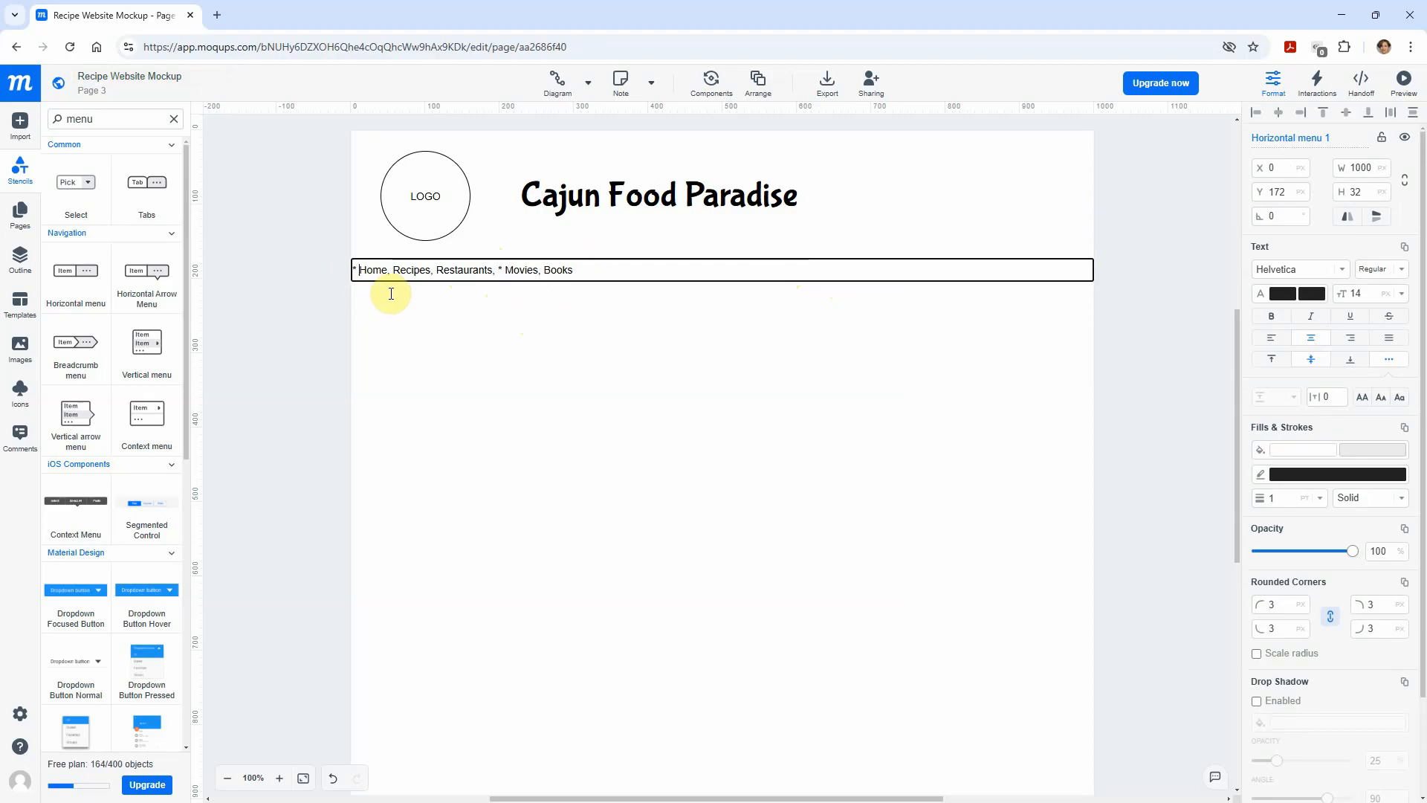
{"action": "left_click", "coordinate": [500, 269]}
{"action": "type", "text": "*"}
{"action": "left_click_drag", "start_coordinate": [499, 269], "coordinate": [577, 269]}
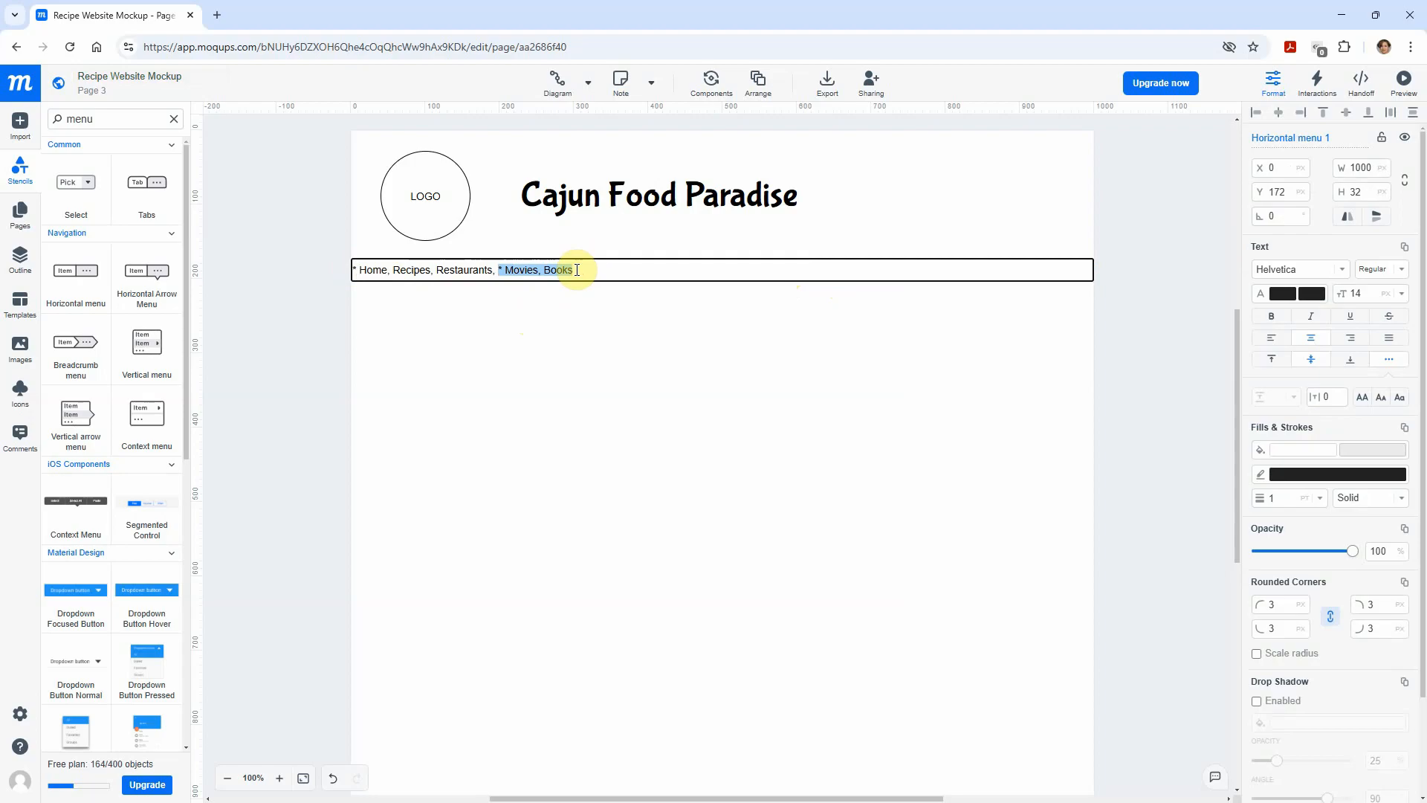
{"action": "type", "text": "Contact"}
{"action": "left_click", "coordinate": [630, 331]}
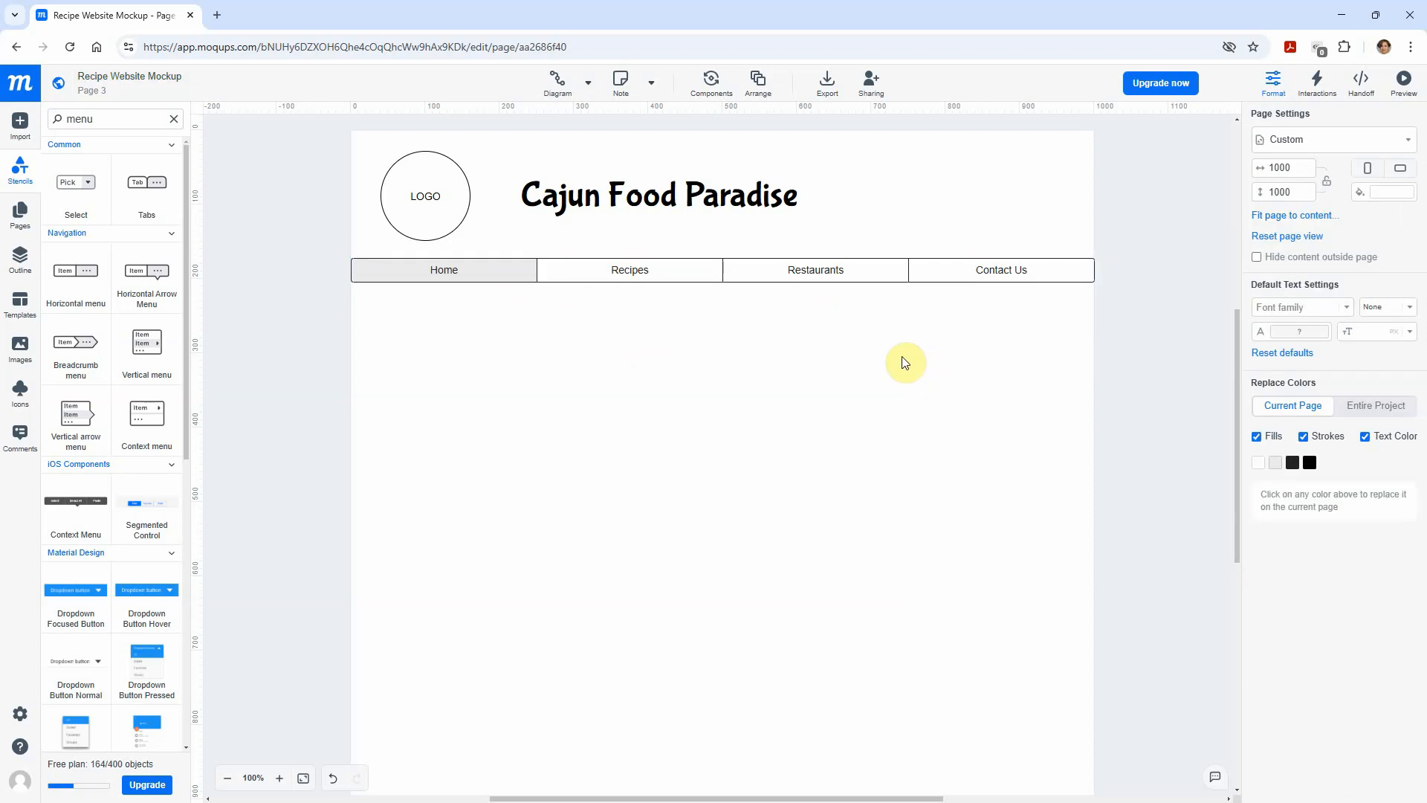
{"action": "left_click", "coordinate": [680, 277]}
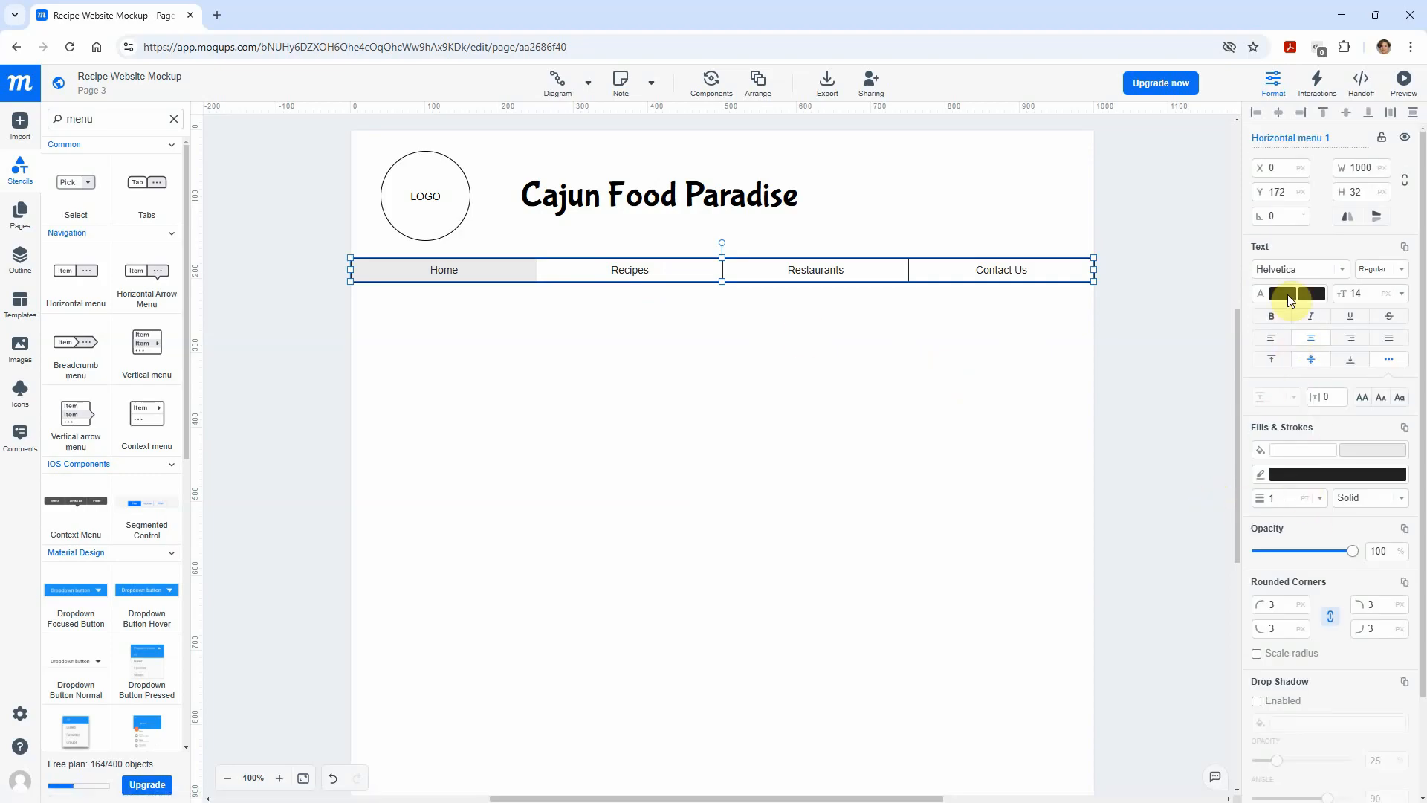
{"action": "scroll", "coordinate": [1371, 613], "scroll_direction": "down", "scroll_amount": 3}
{"action": "scroll", "coordinate": [1371, 620], "scroll_direction": "up", "scroll_amount": 3}
{"action": "left_click", "coordinate": [732, 372]}
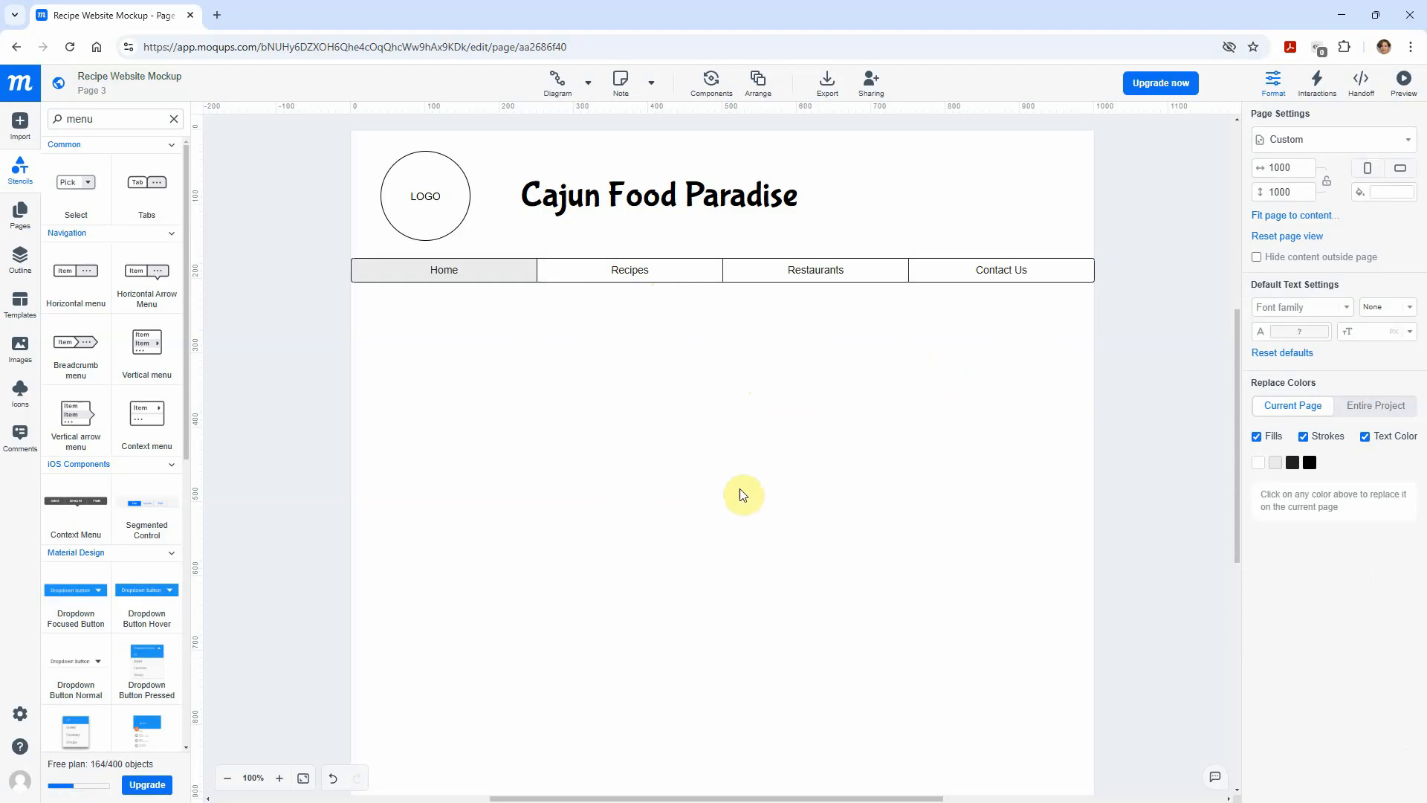
- Add an image placeholder directly below the menu, stretched to the full 1000 px page width and about 242 px high
{"action": "left_click", "coordinate": [173, 119]}
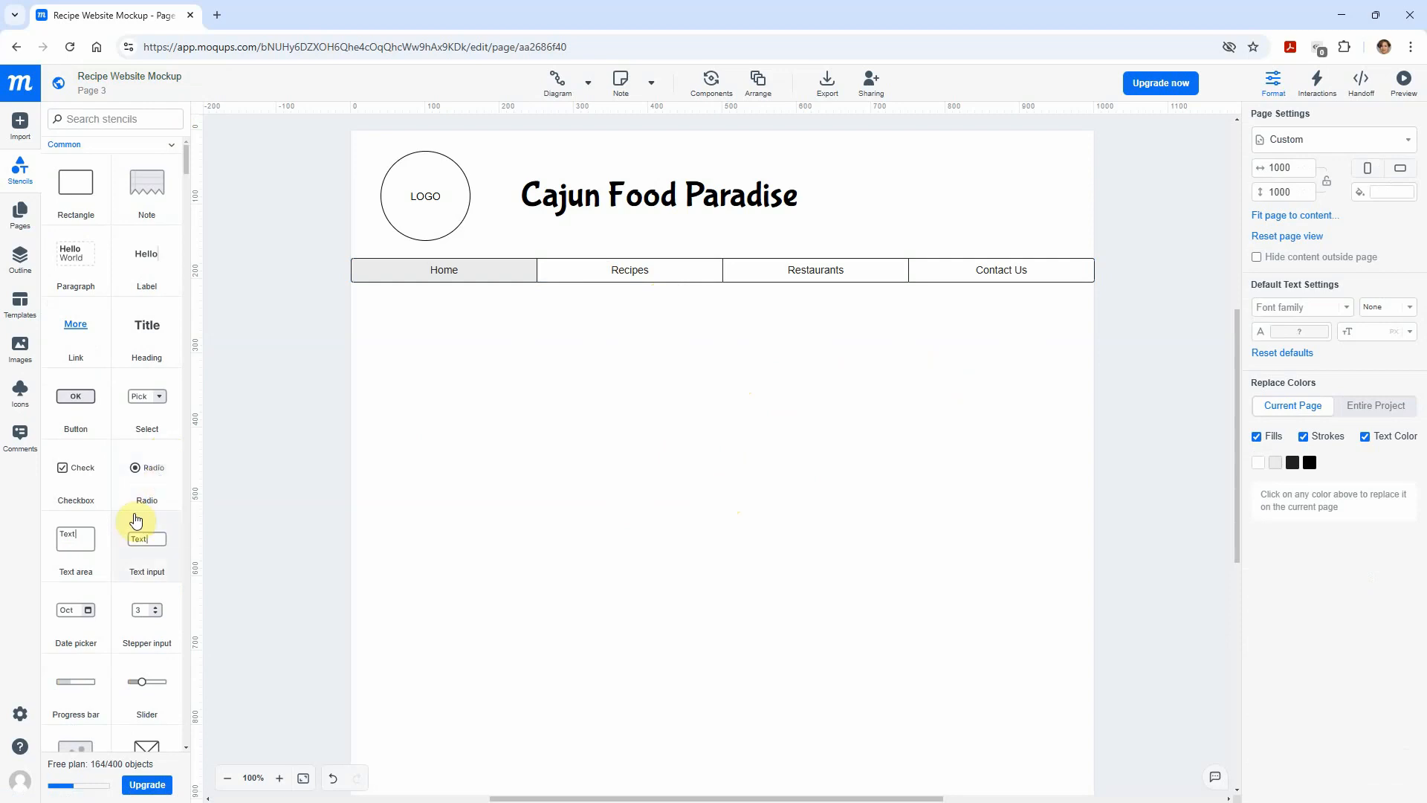
{"action": "scroll", "coordinate": [137, 520], "scroll_direction": "down", "scroll_amount": 1}
{"action": "scroll", "coordinate": [137, 521], "scroll_direction": "down", "scroll_amount": 1}
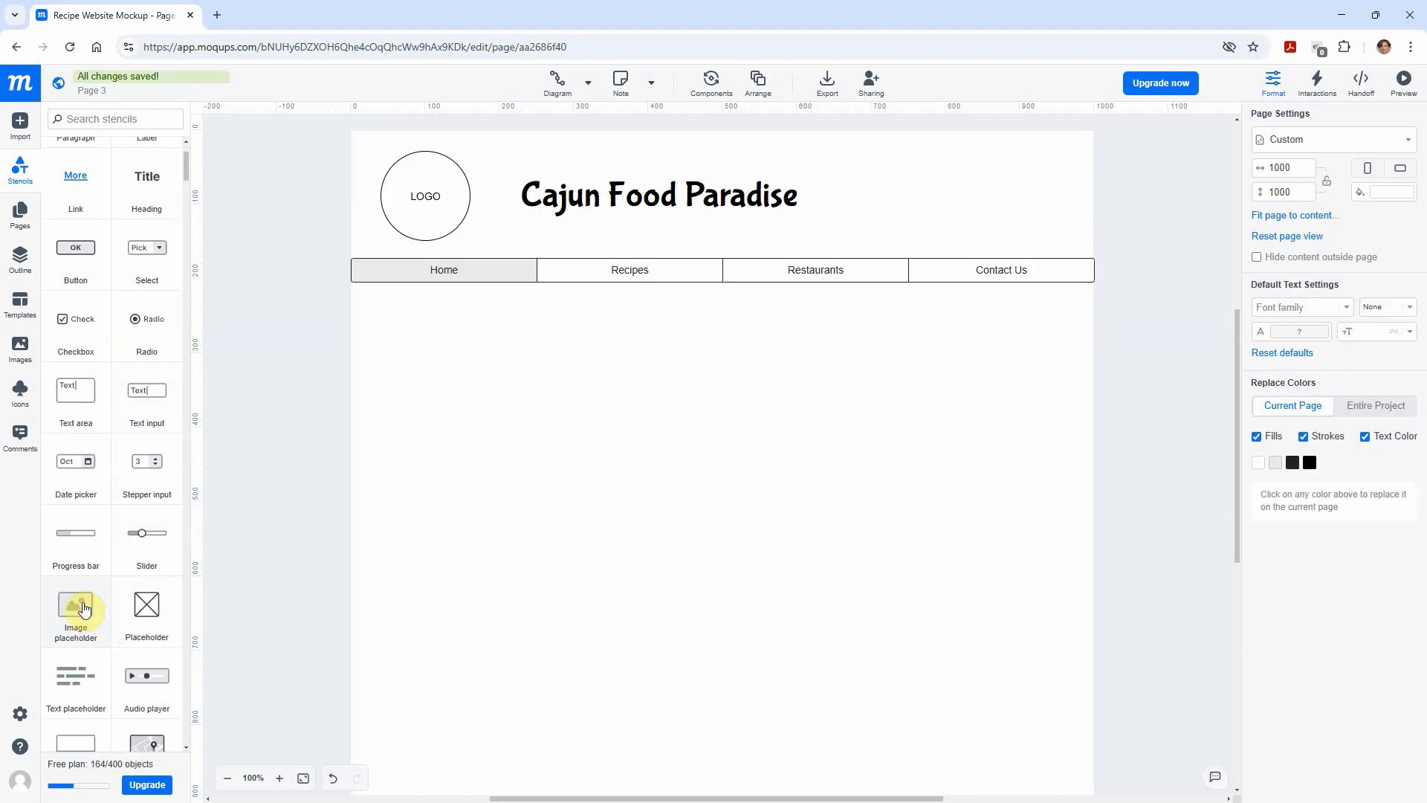
{"action": "left_click_drag", "start_coordinate": [84, 609], "coordinate": [353, 283]}
{"action": "left_click_drag", "start_coordinate": [539, 341], "coordinate": [1095, 344]}
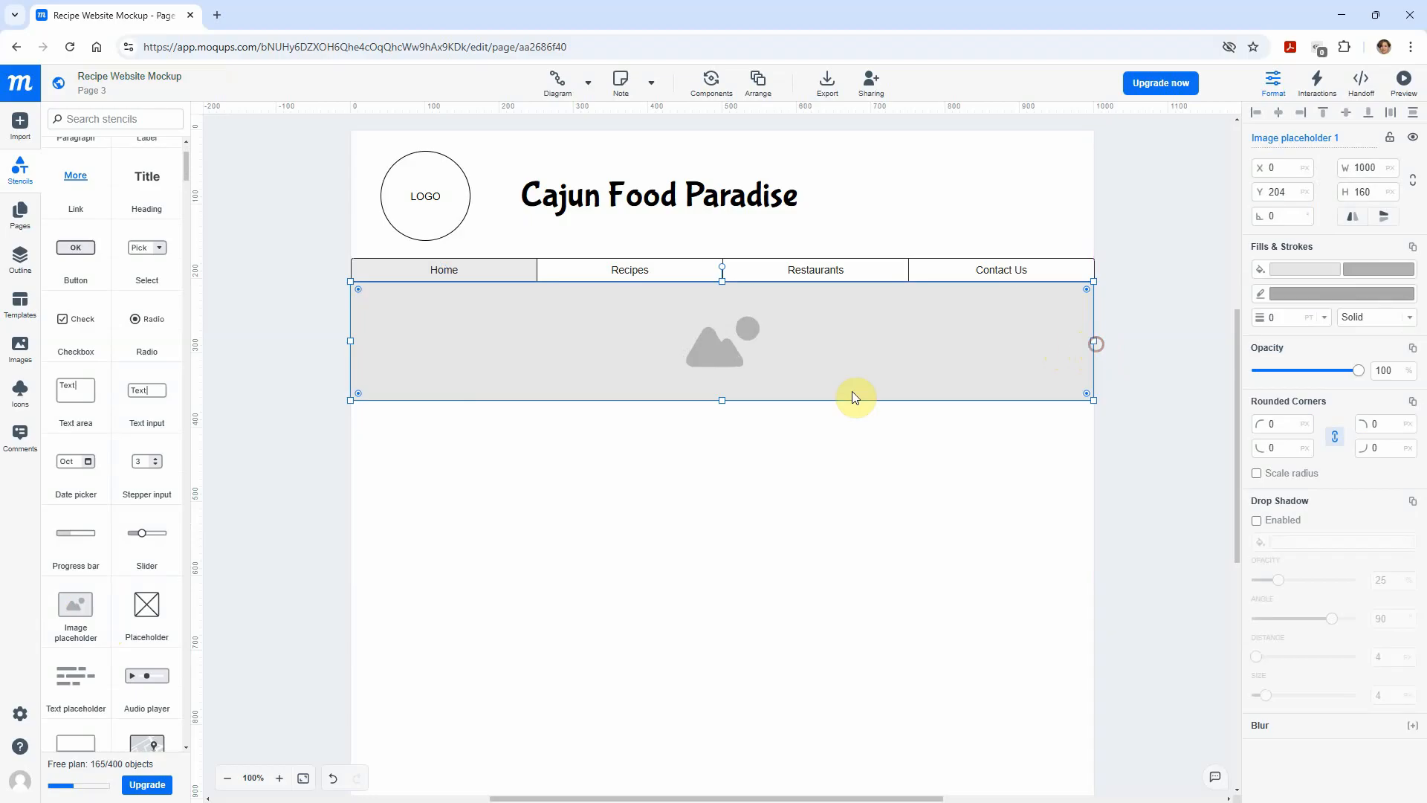
{"action": "left_click_drag", "start_coordinate": [722, 401], "coordinate": [721, 461]}
- Extend the image placeholder downward to a height of about 270 px
{"action": "scroll", "coordinate": [1149, 522], "scroll_direction": "down", "scroll_amount": 1}
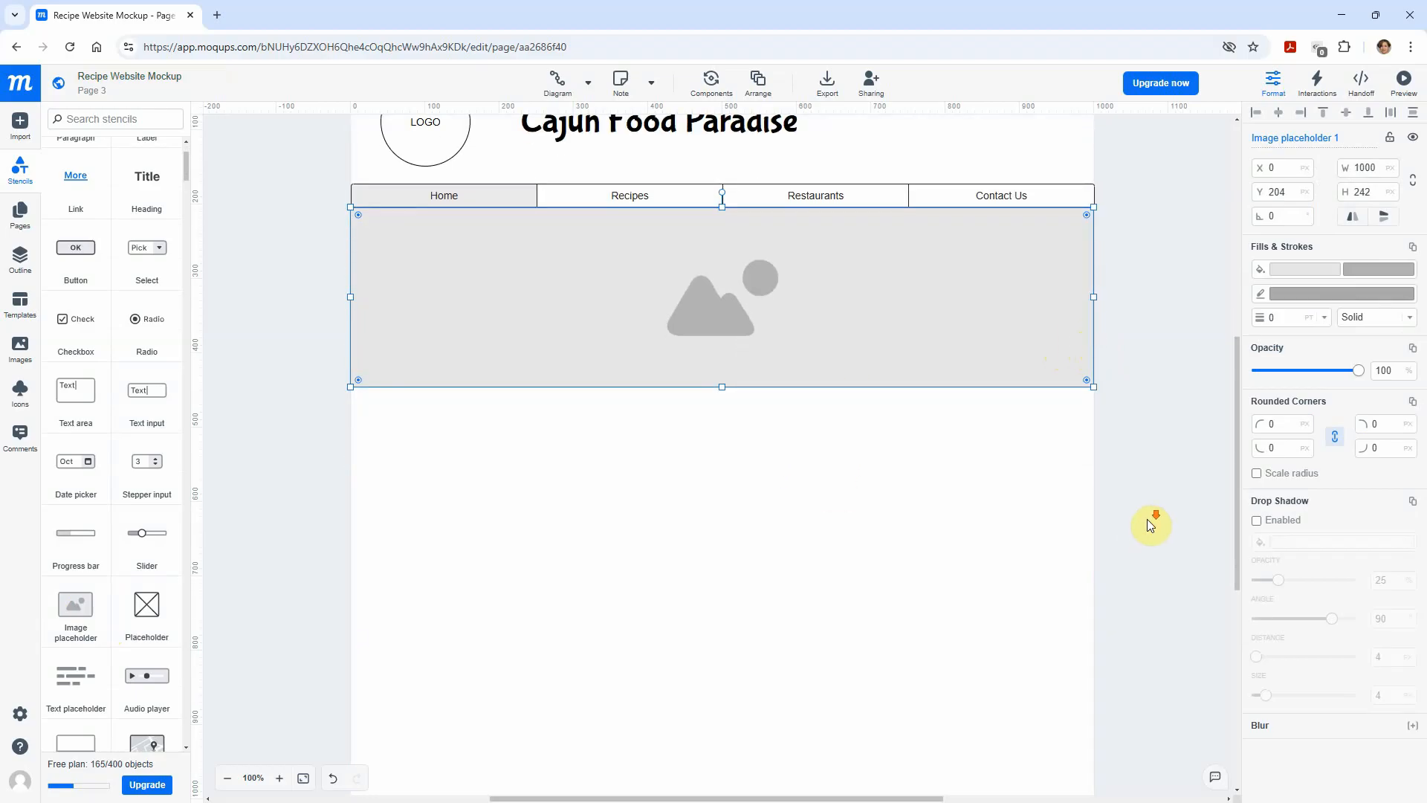
{"action": "scroll", "coordinate": [1148, 519], "scroll_direction": "down", "scroll_amount": 1}
{"action": "scroll", "coordinate": [1147, 519], "scroll_direction": "up", "scroll_amount": 1}
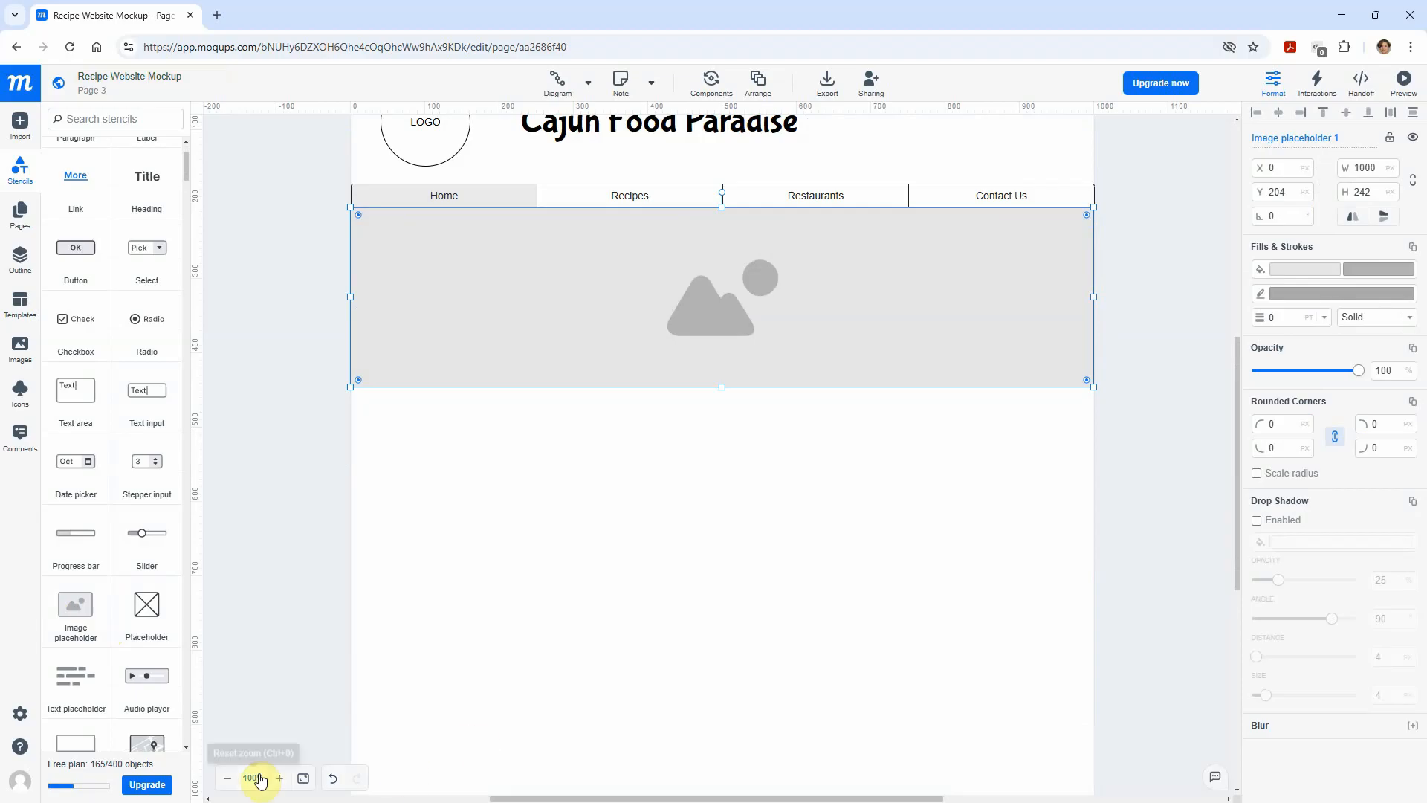
{"action": "left_click", "coordinate": [228, 782]}
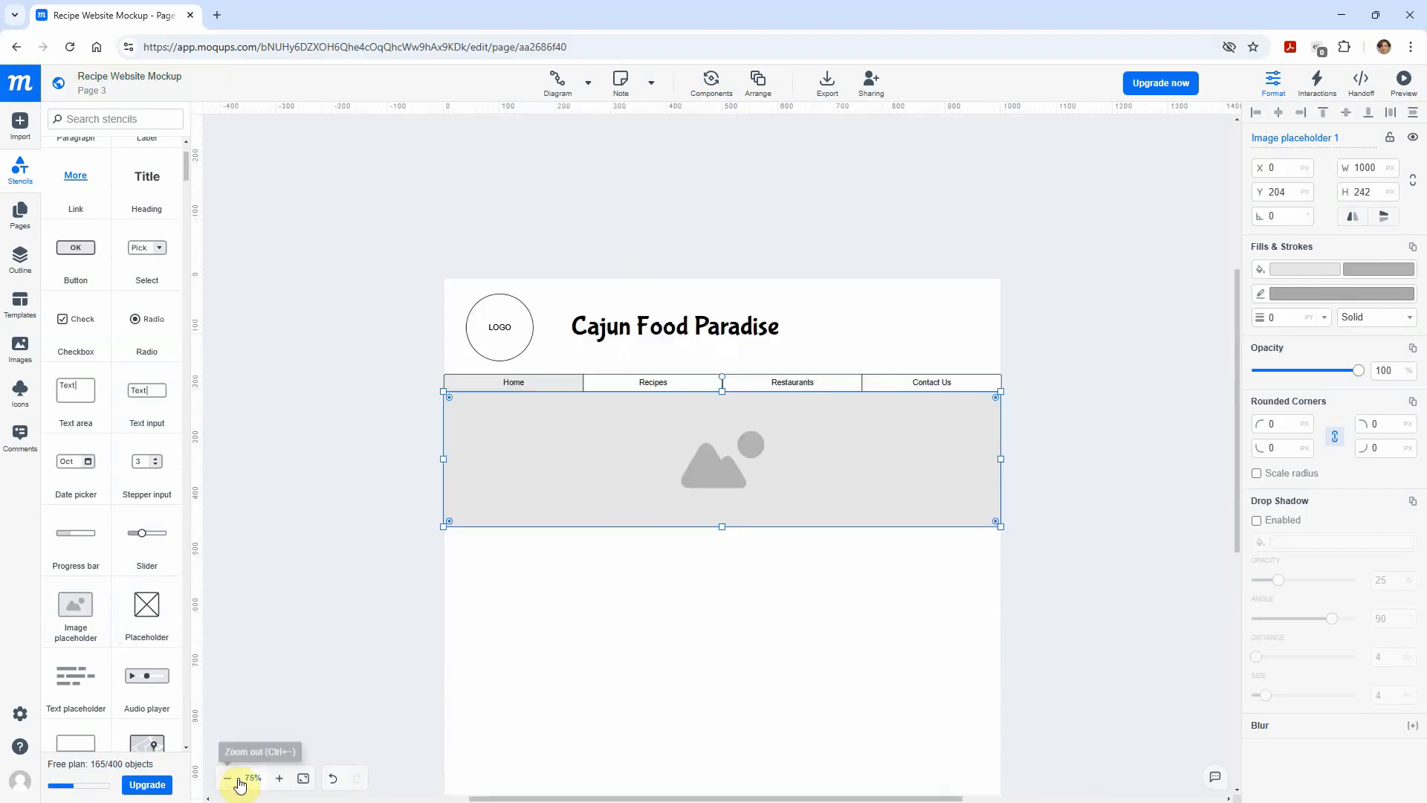
{"action": "left_click", "coordinate": [257, 780]}
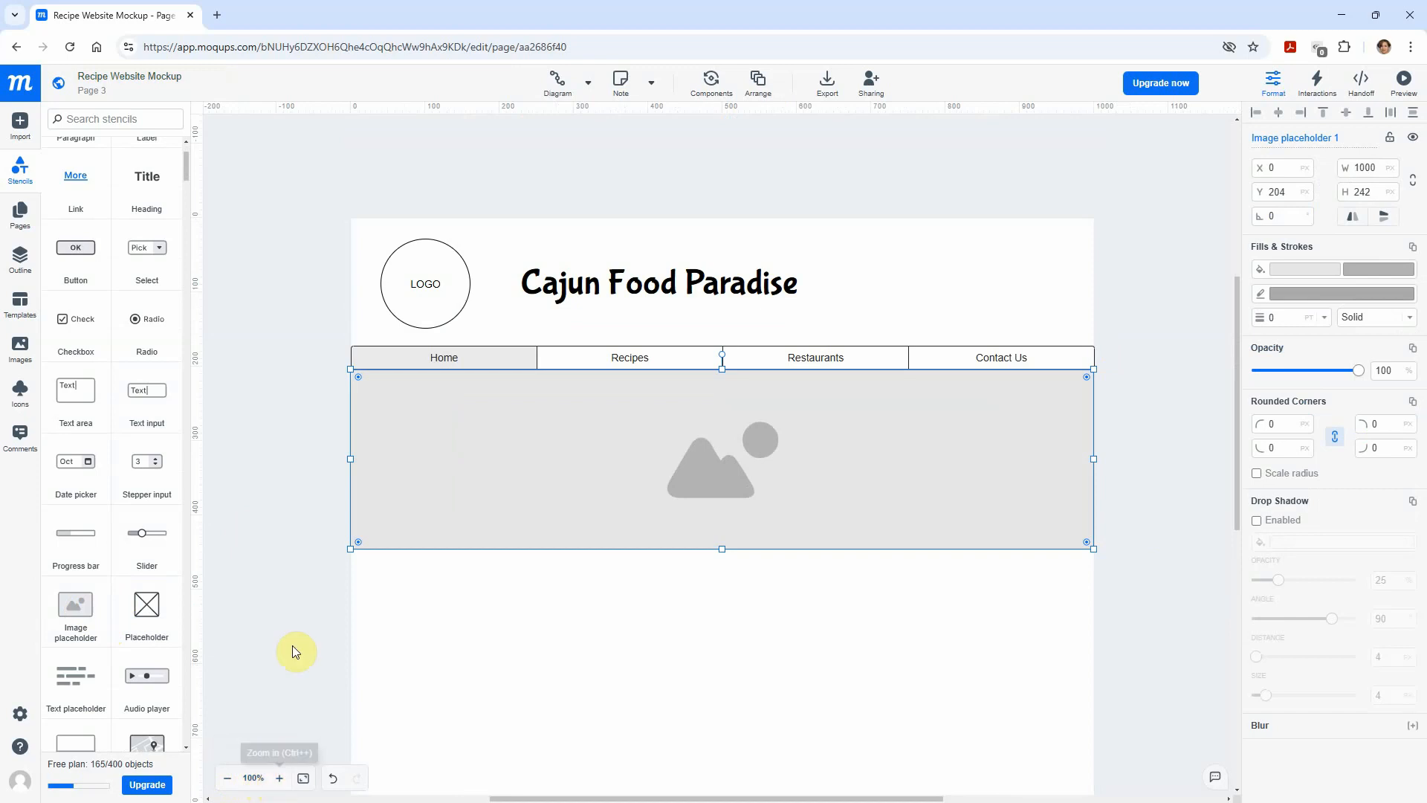
{"action": "scroll", "coordinate": [1186, 563], "scroll_direction": "down", "scroll_amount": 3}
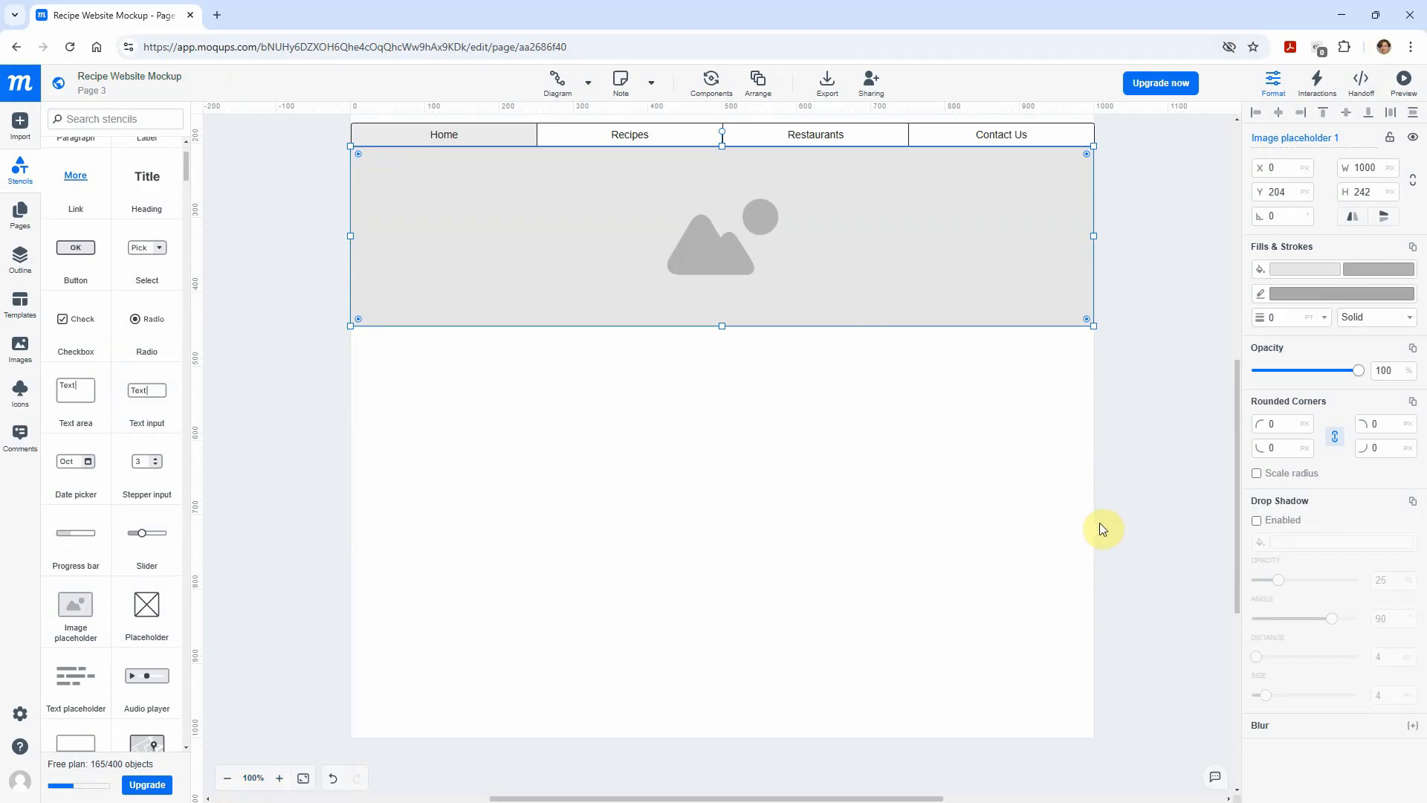
{"action": "left_click_drag", "start_coordinate": [721, 326], "coordinate": [721, 352]}
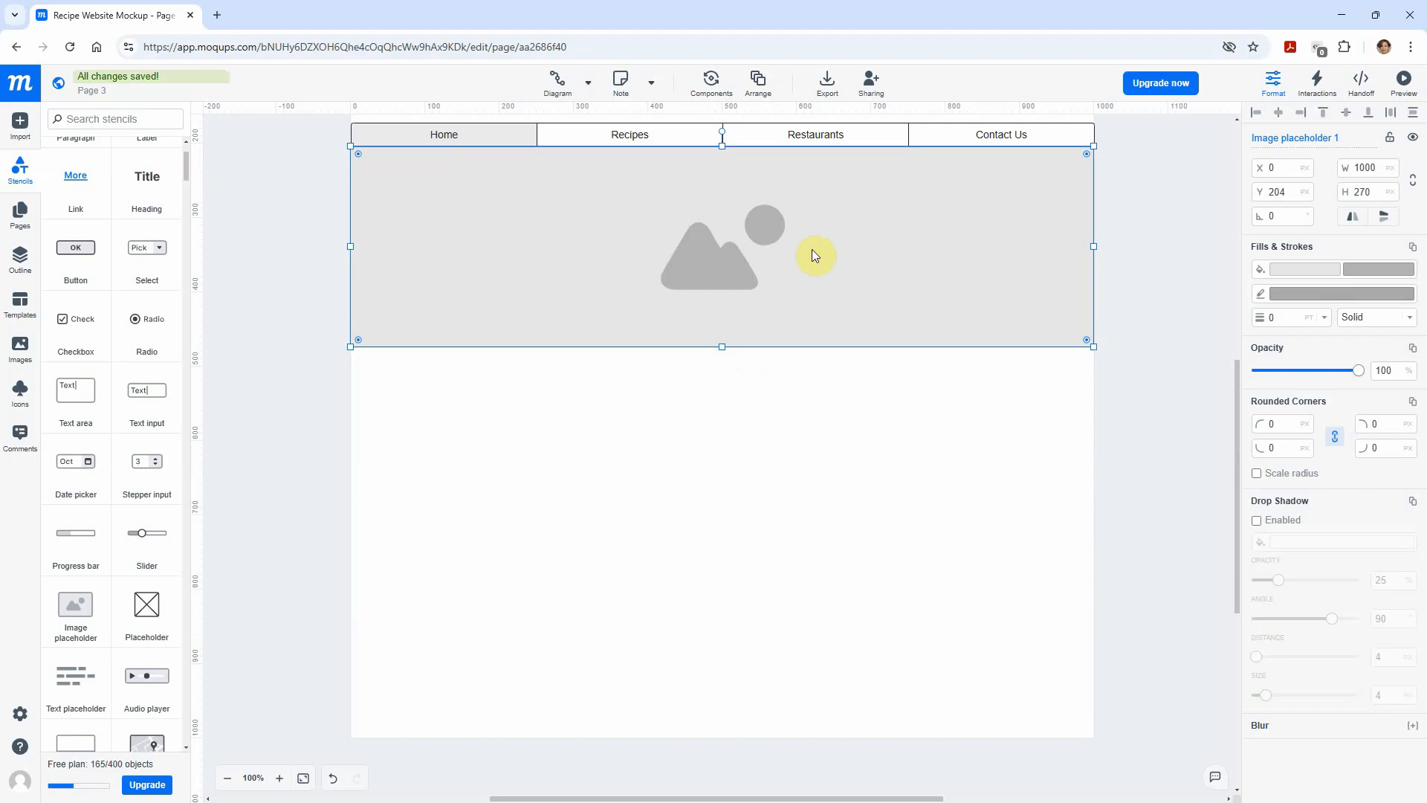
{"action": "left_click", "coordinate": [898, 388]}
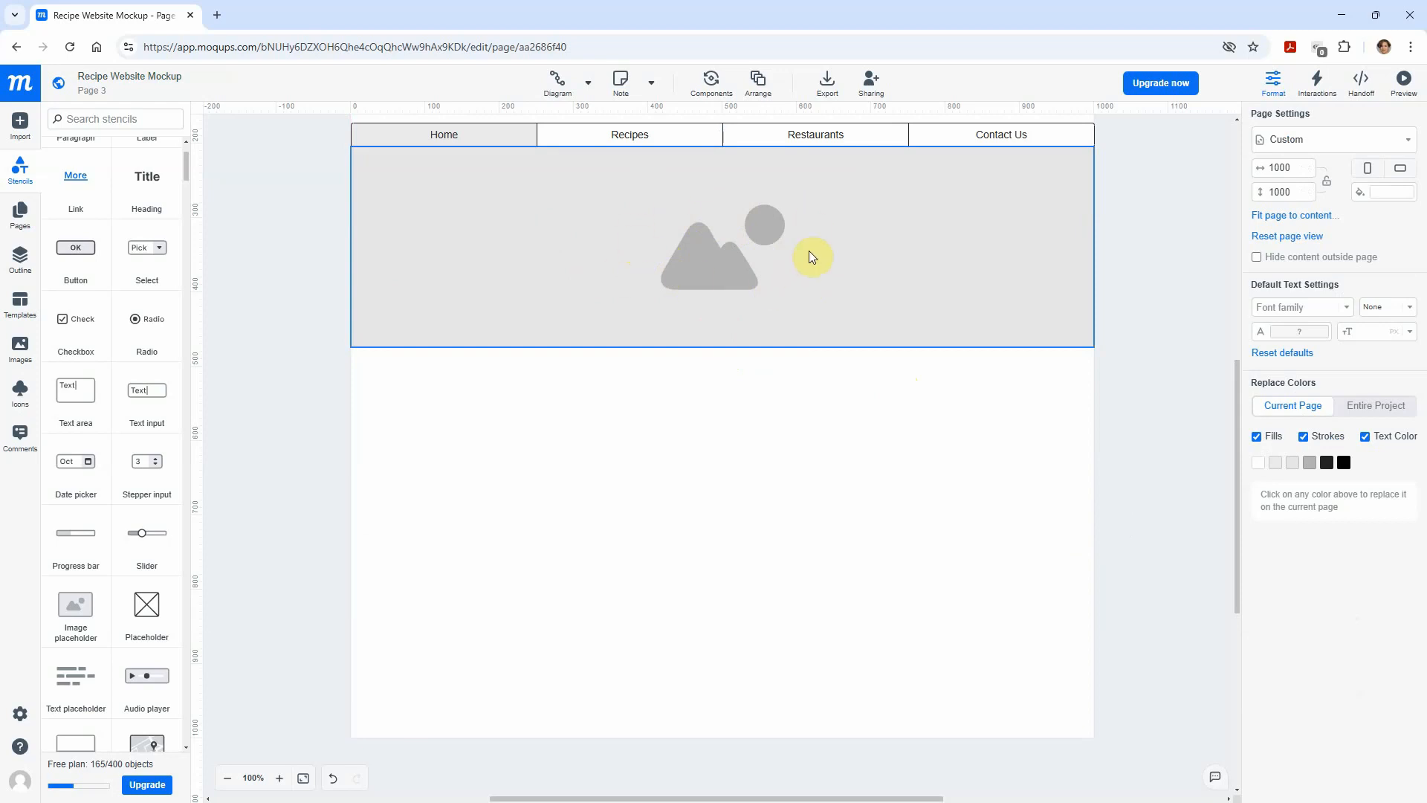
- Place a rectangle of about 370 × 118 px centred over the image placeholder, at about X 315, Y 280
{"action": "scroll", "coordinate": [145, 520], "scroll_direction": "up", "scroll_amount": 1}
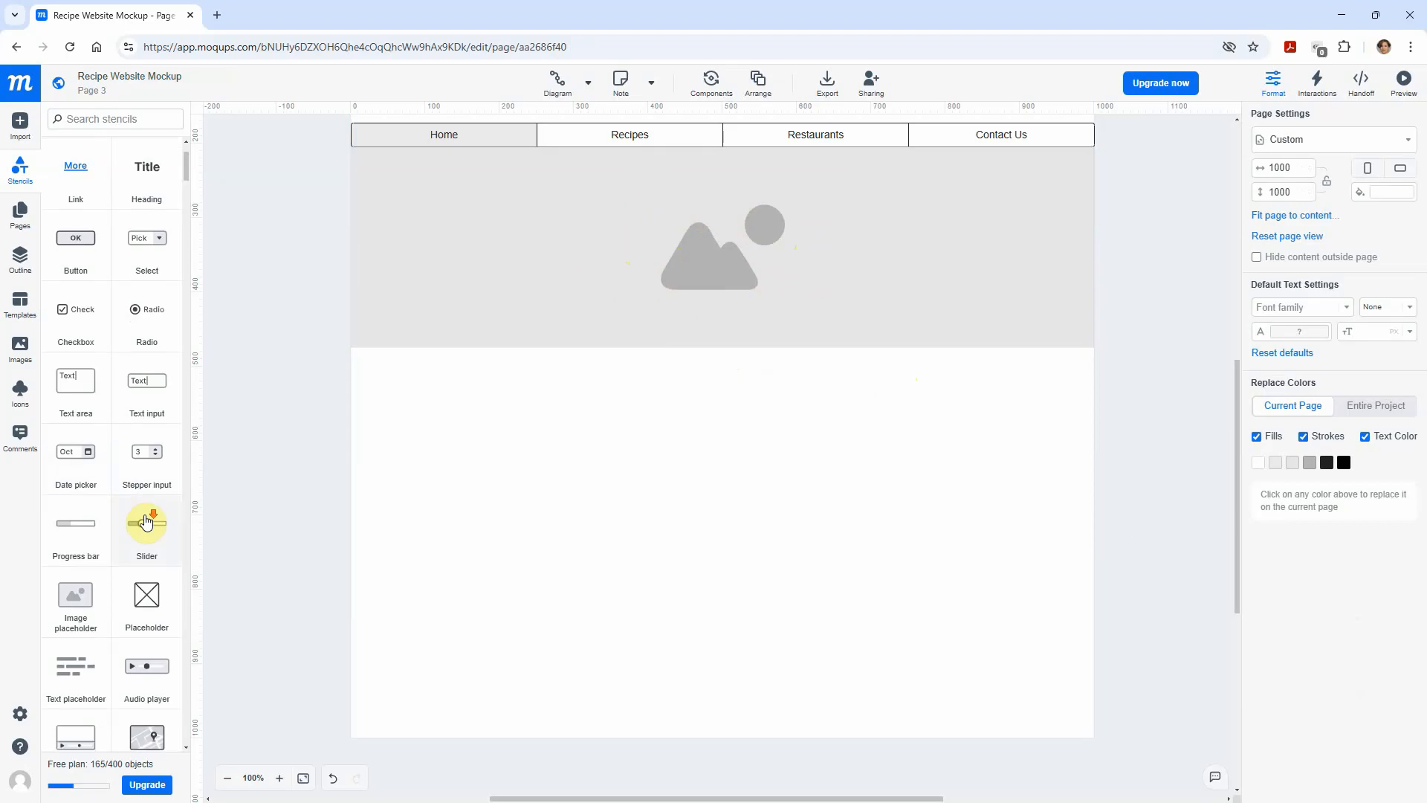
{"action": "scroll", "coordinate": [146, 520], "scroll_direction": "up", "scroll_amount": 2}
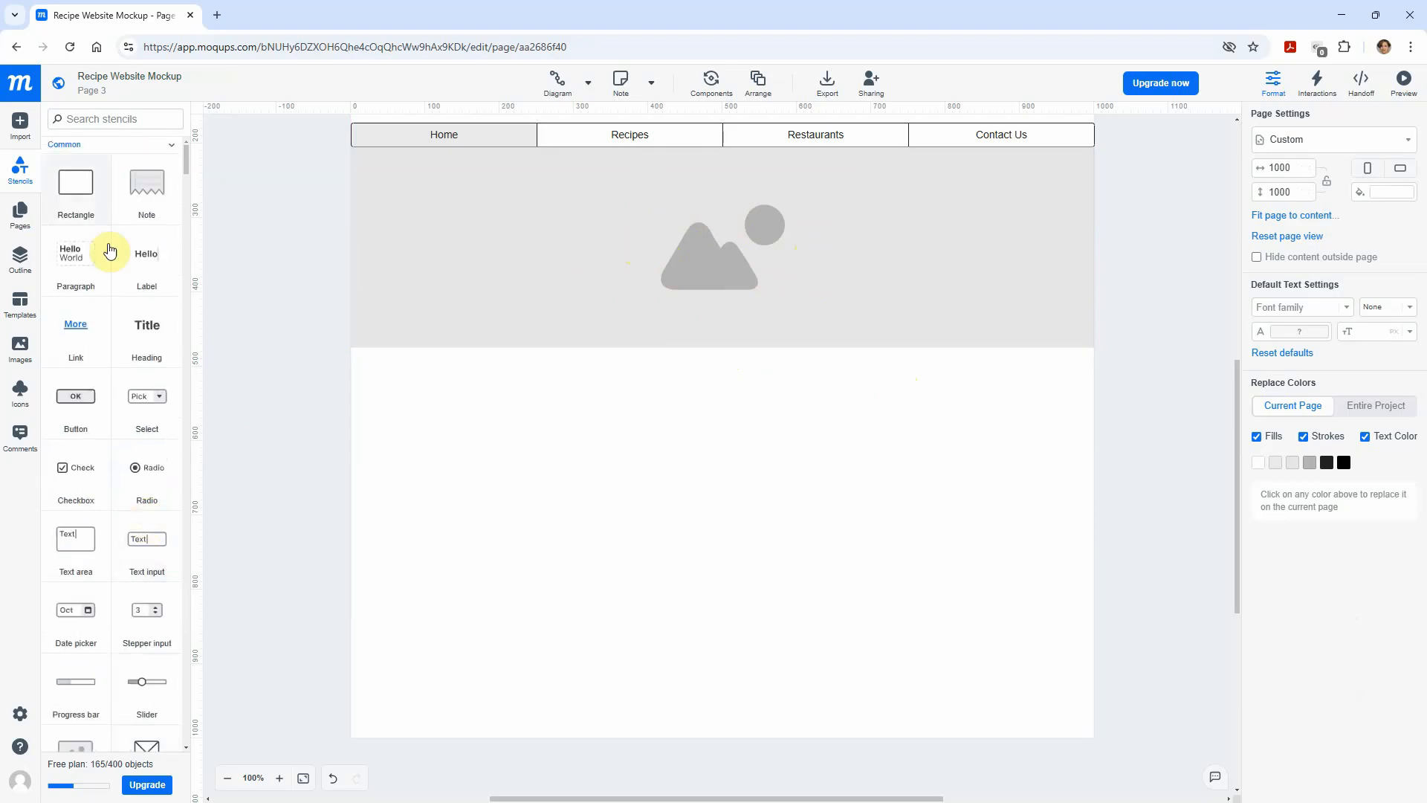
{"action": "left_click_drag", "start_coordinate": [80, 194], "coordinate": [869, 289]}
{"action": "left_click_drag", "start_coordinate": [732, 216], "coordinate": [732, 188]}
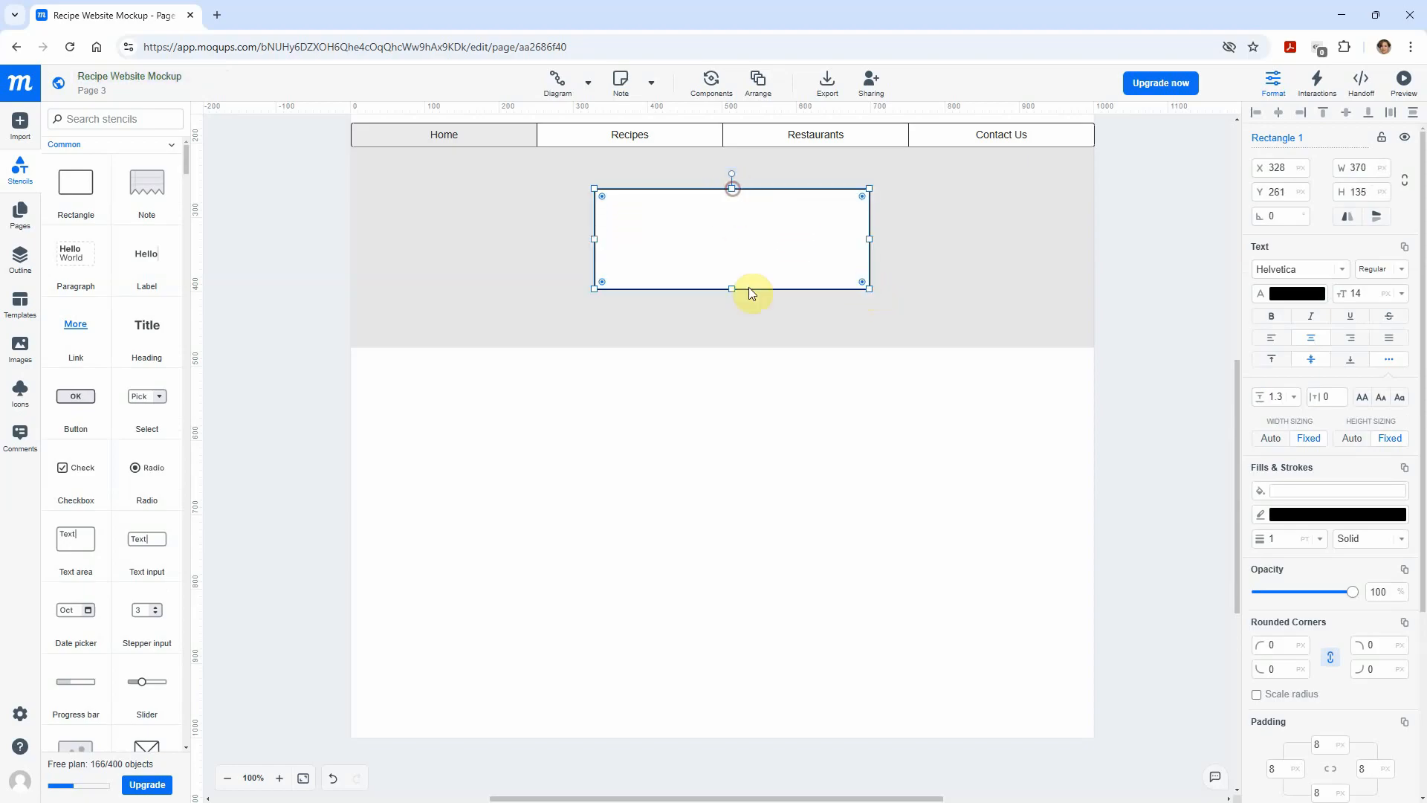
{"action": "left_click_drag", "start_coordinate": [755, 257], "coordinate": [723, 285]}
{"action": "left_click_drag", "start_coordinate": [739, 229], "coordinate": [740, 238]}
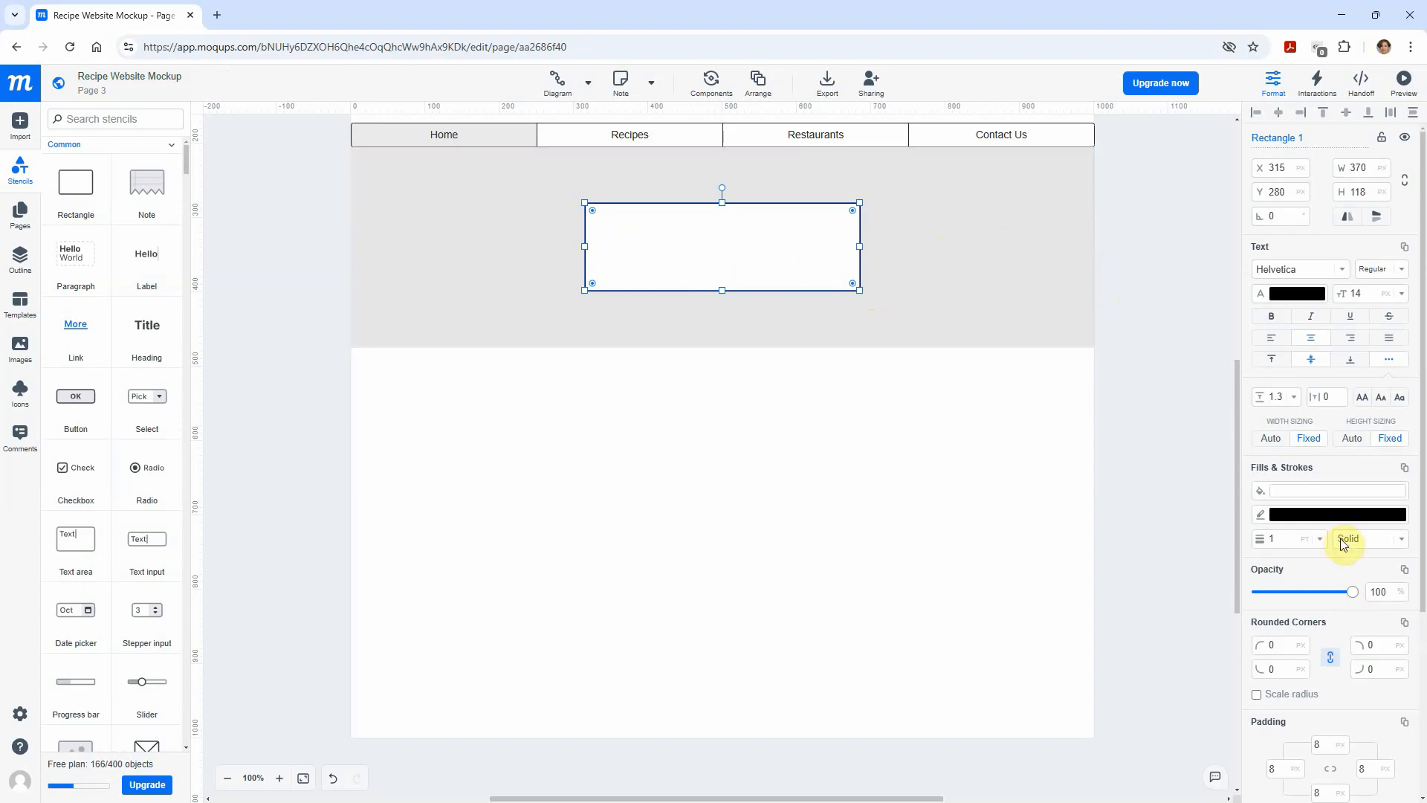
- Fill the rectangle over the image placeholder with black (#000000)
{"action": "left_click", "coordinate": [1352, 490]}
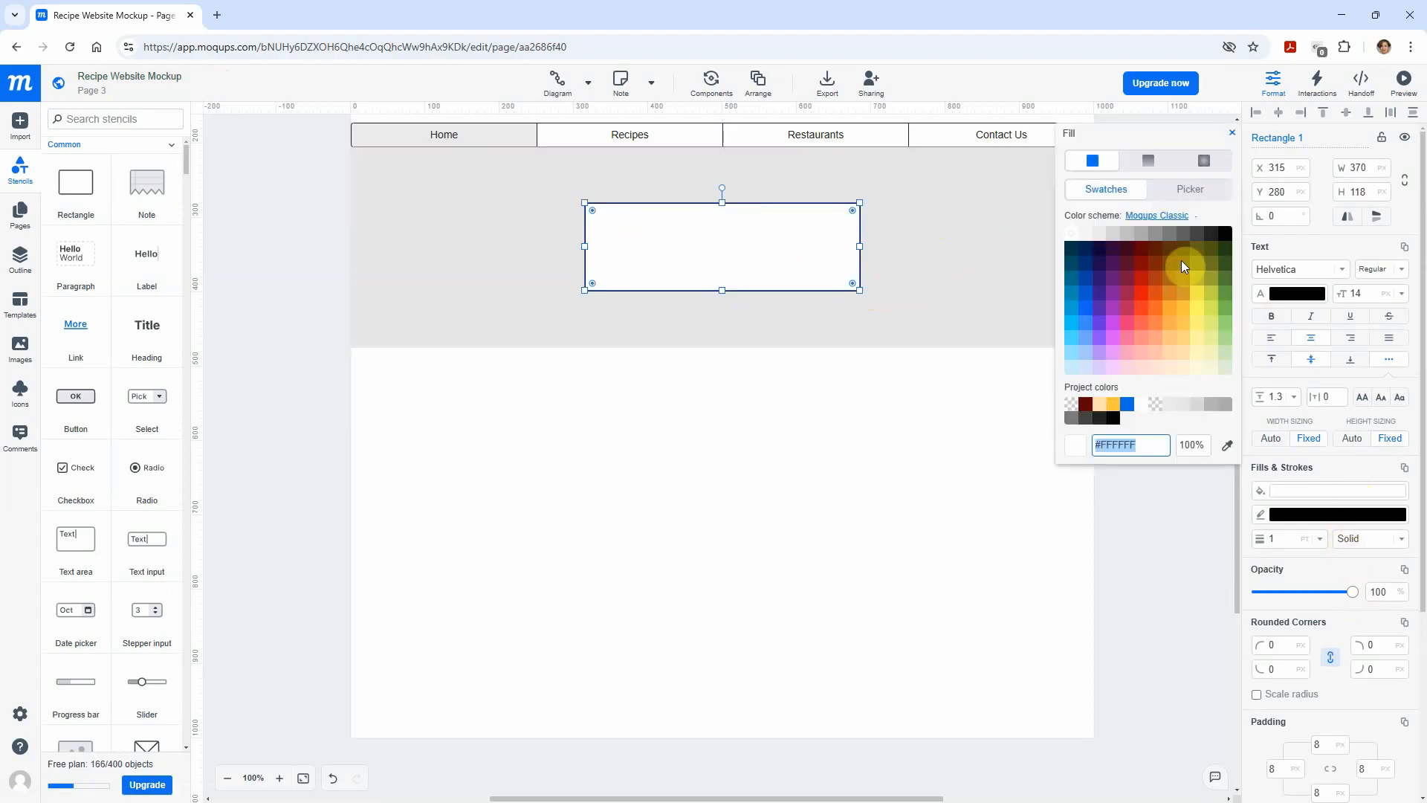
{"action": "left_click", "coordinate": [1226, 237]}
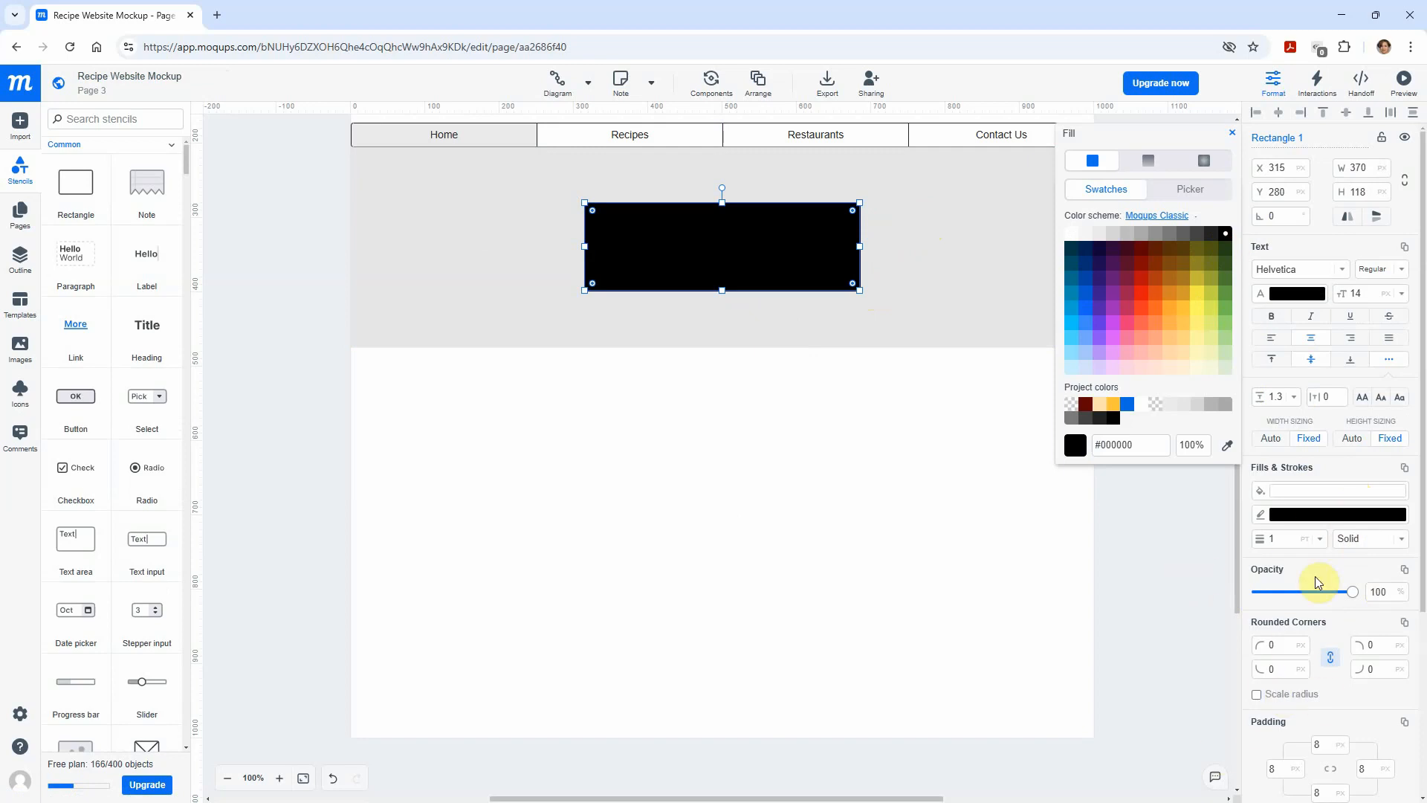
- Reduce the opacity of the black rectangle over the hero image to about 48%
{"action": "left_click_drag", "start_coordinate": [1353, 593], "coordinate": [1317, 595]}
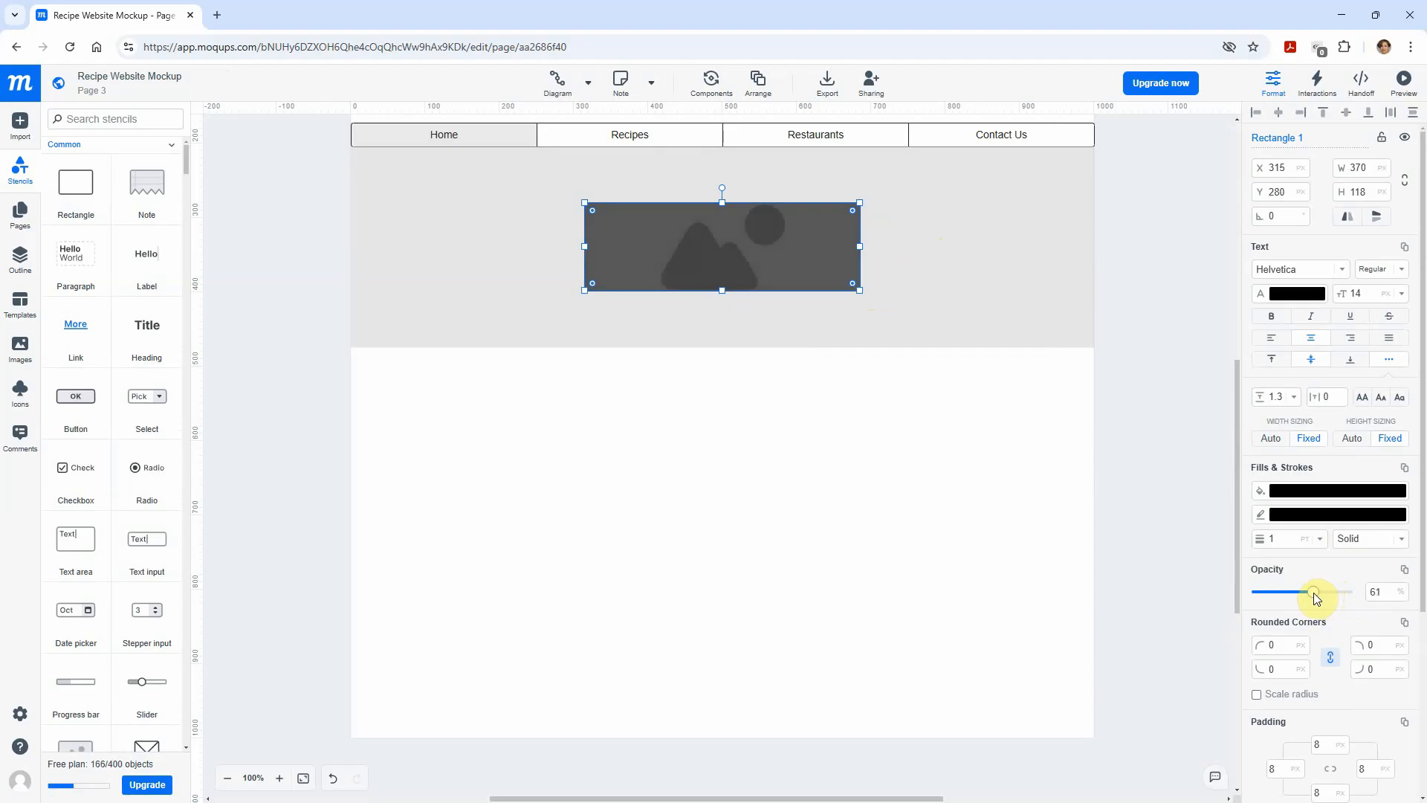
{"action": "left_click_drag", "start_coordinate": [1314, 591], "coordinate": [1300, 593]}
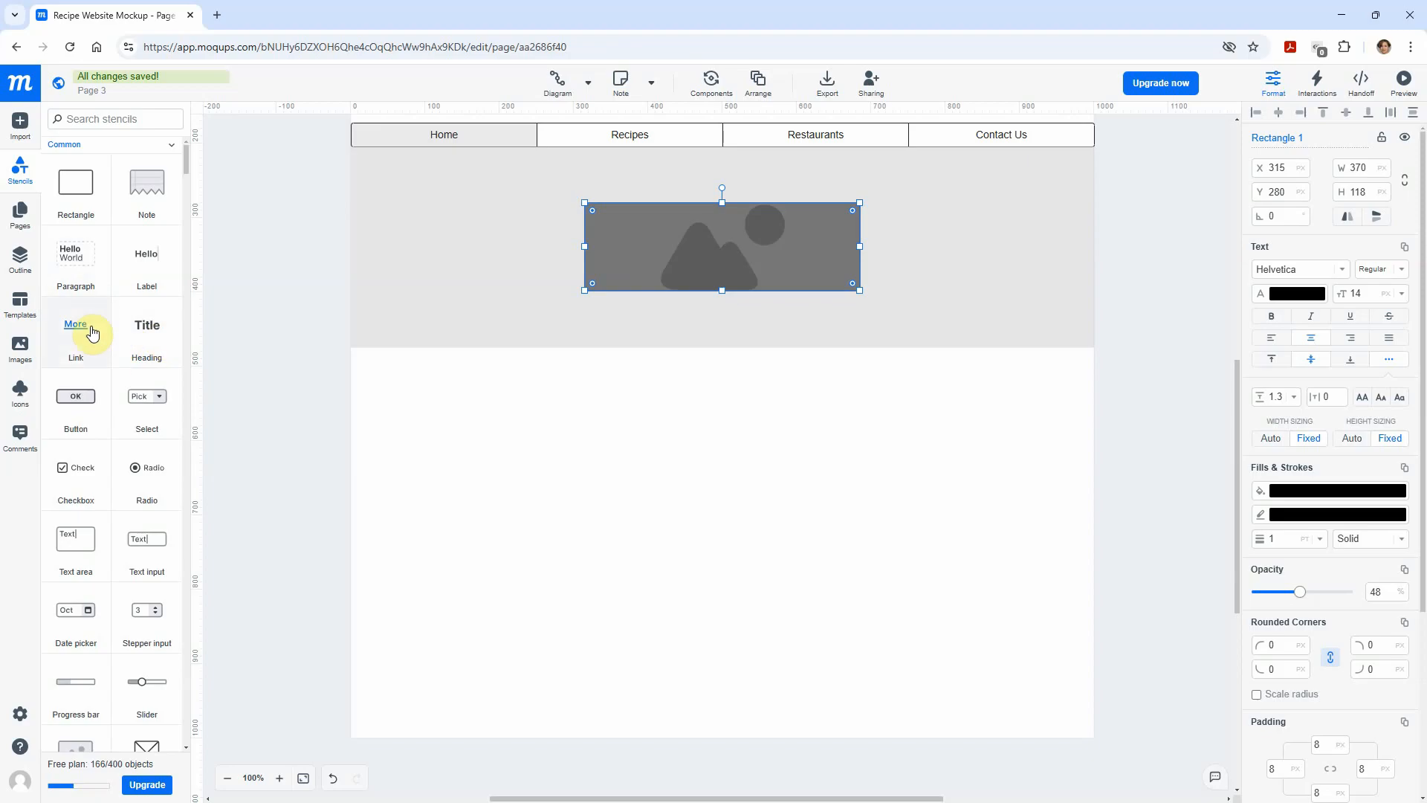
- Place a heading over the semi-transparent box on the hero image and colour its text white (#FFFFFF)
{"action": "left_click_drag", "start_coordinate": [146, 331], "coordinate": [833, 252]}
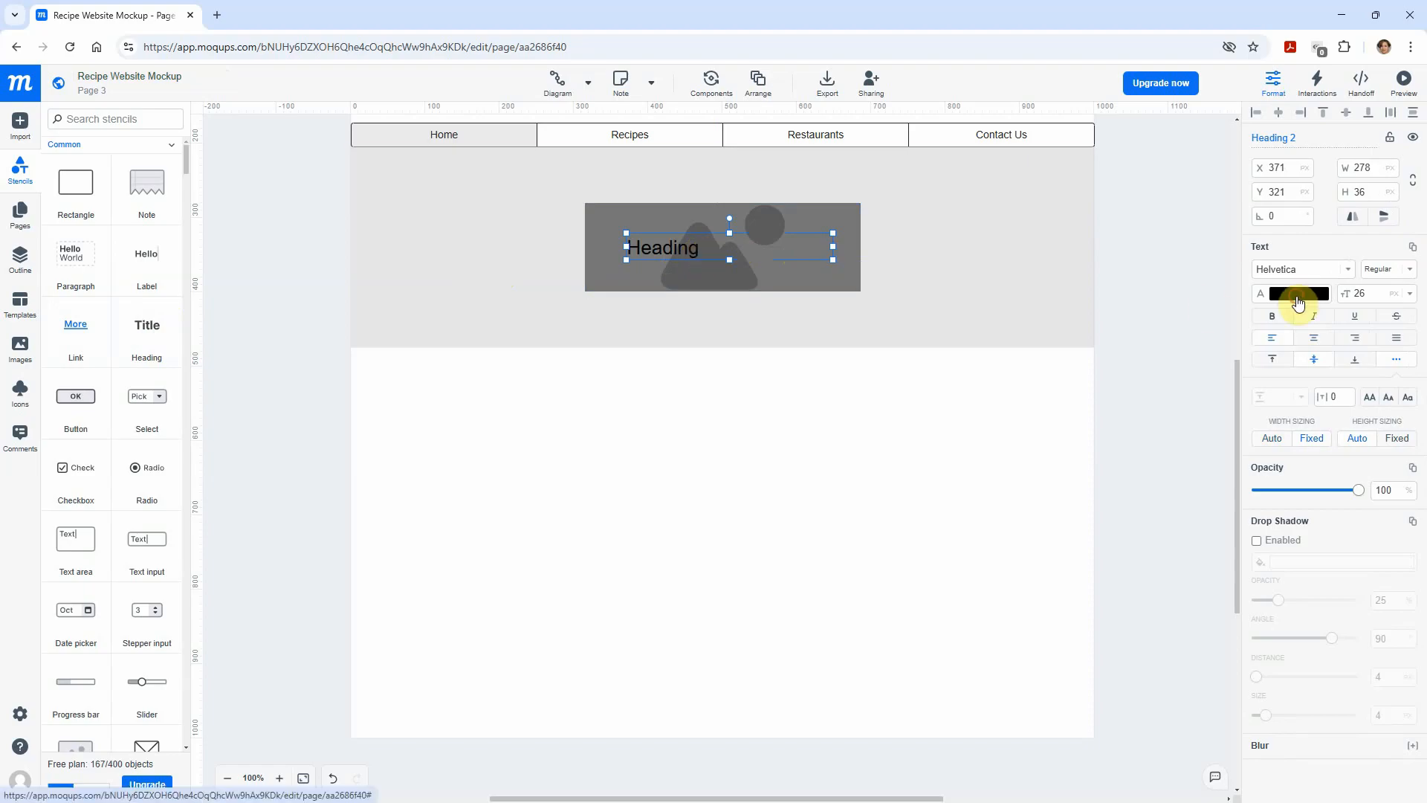
{"action": "left_click", "coordinate": [1297, 297]}
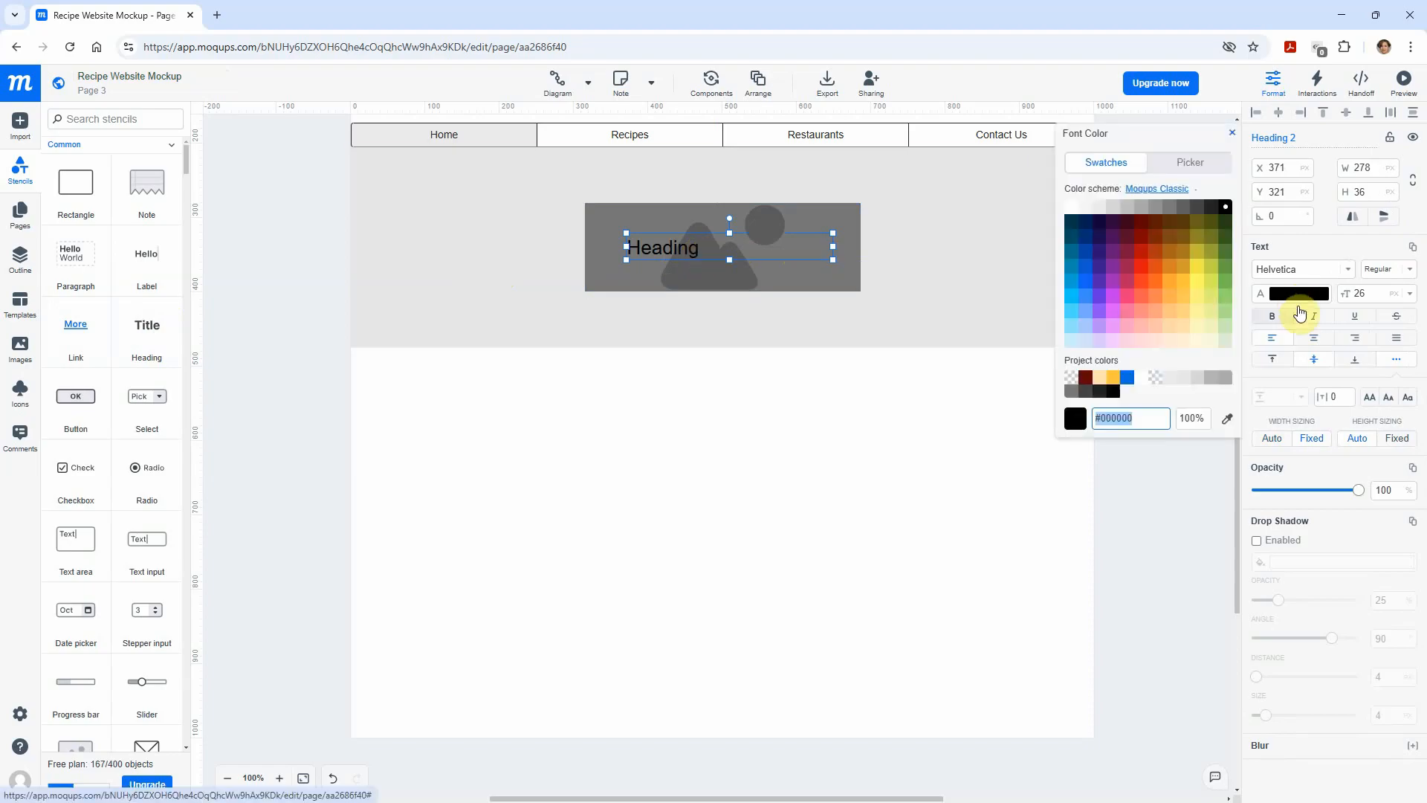
{"action": "left_click", "coordinate": [1070, 208]}
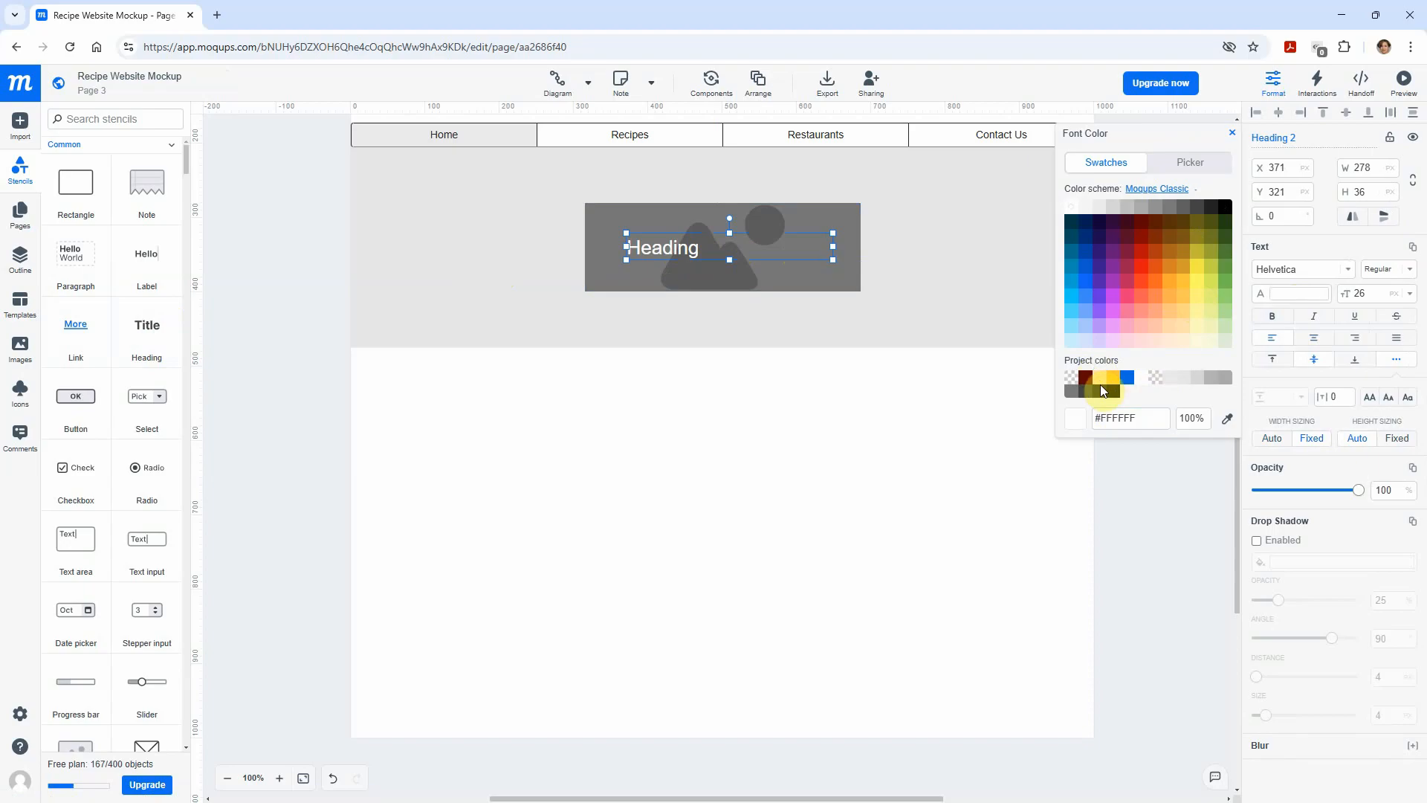
- Set the hero heading's font size to 30 px and enable its drop shadow
{"action": "left_click", "coordinate": [1410, 294]}
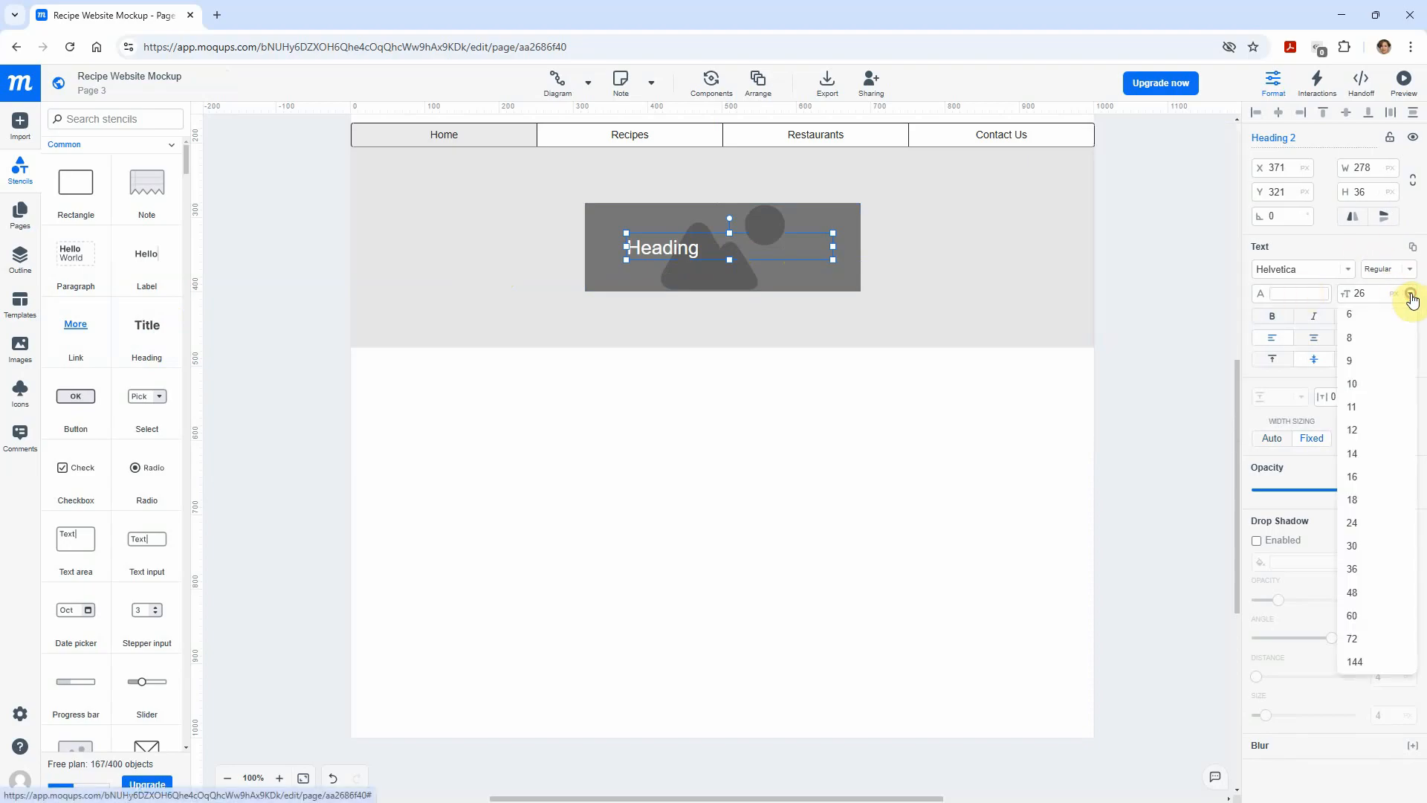
{"action": "left_click", "coordinate": [1363, 550]}
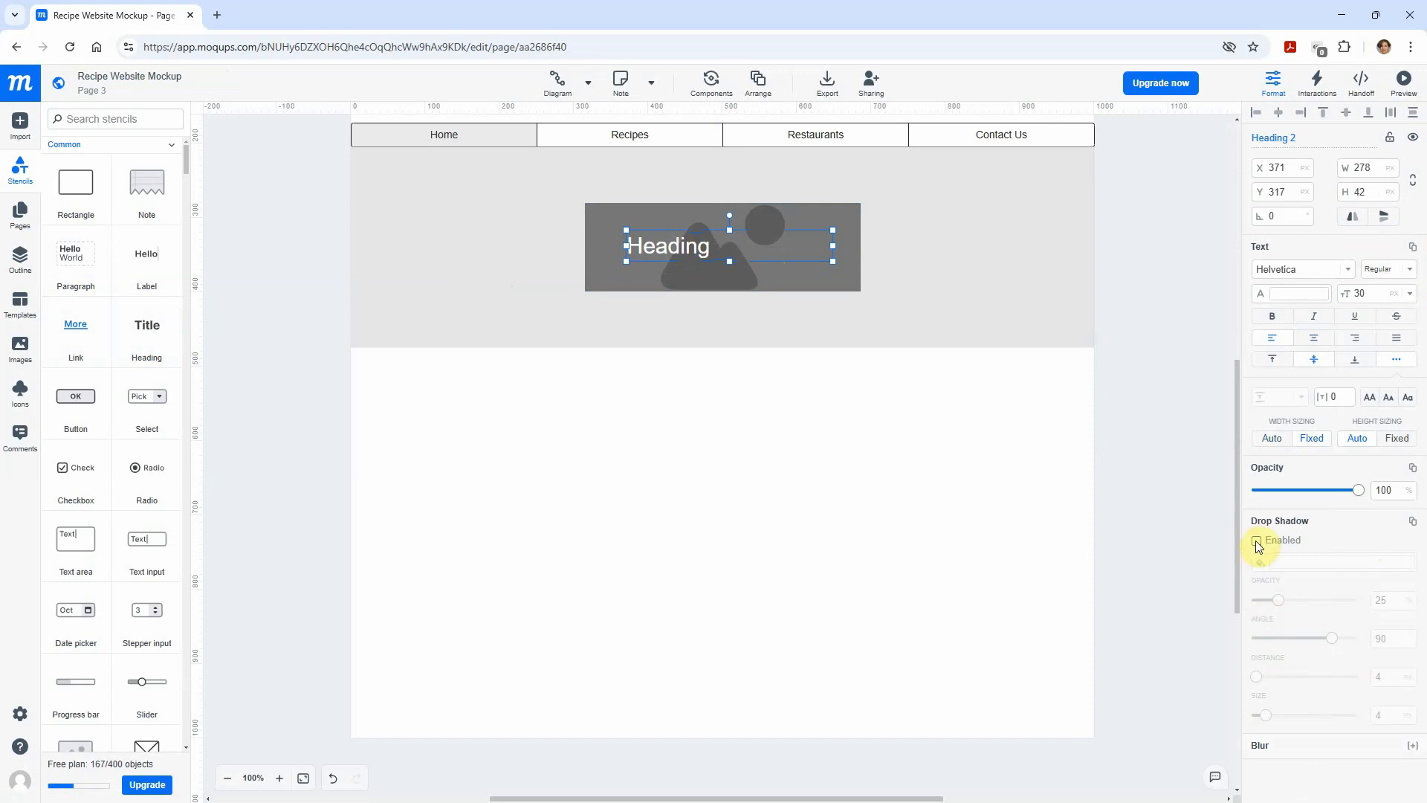
{"action": "left_click", "coordinate": [1170, 544]}
{"action": "left_click", "coordinate": [677, 243]}
{"action": "left_click", "coordinate": [1255, 541]}
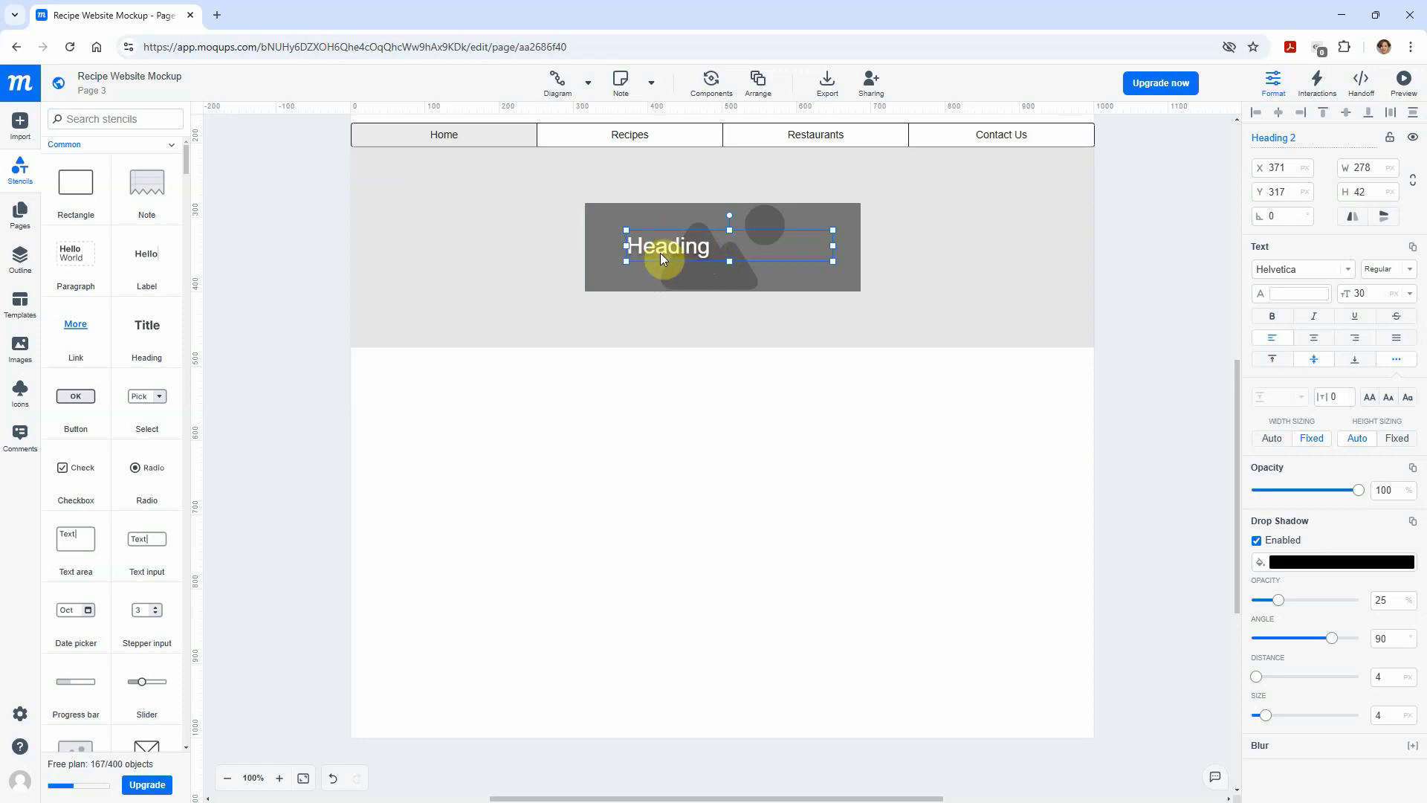
- Search the web for "lorem ipsum" in a new browser tab and open the Lipsum generator site
{"action": "left_click", "coordinate": [219, 23]}
{"action": "left_click", "coordinate": [226, 46]}
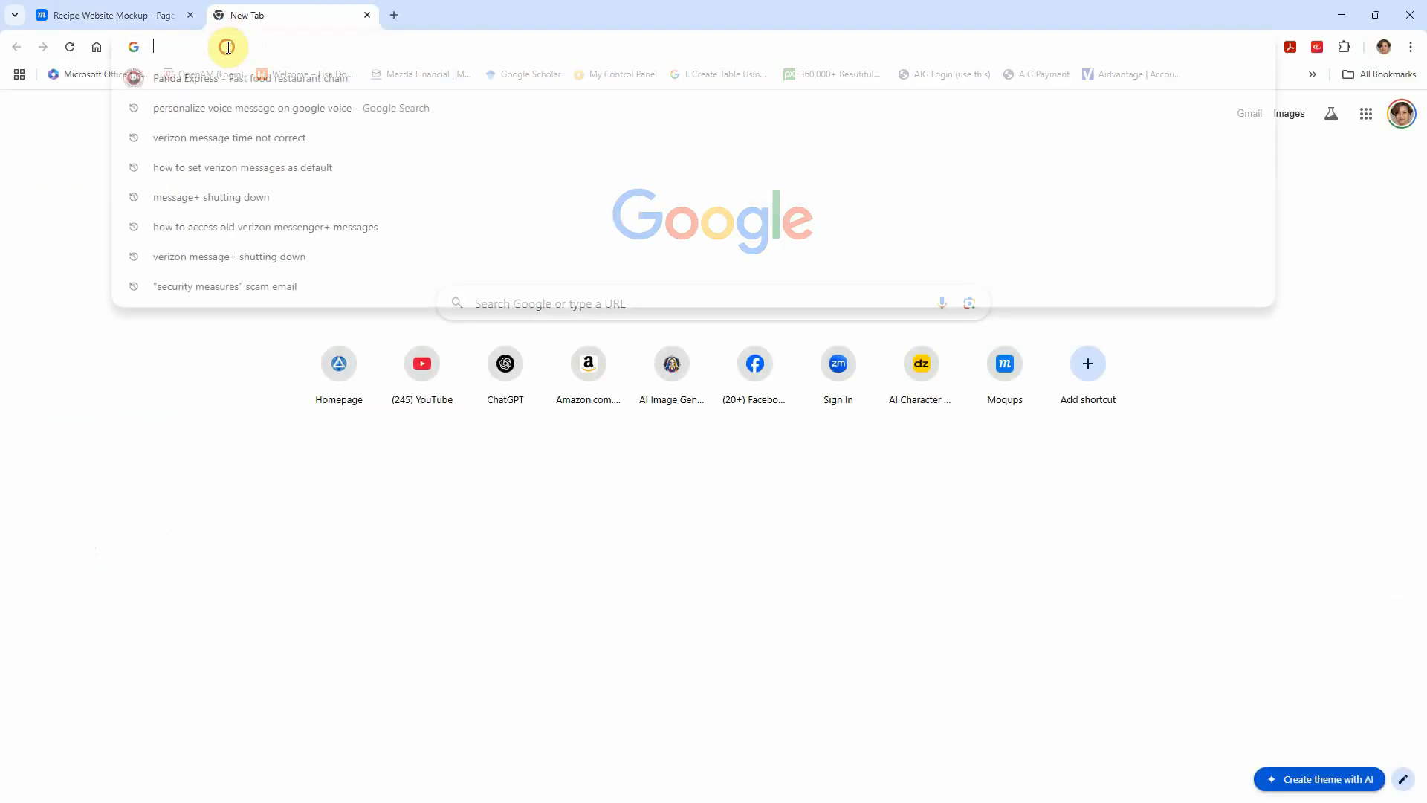
{"action": "type", "text": "lor"}
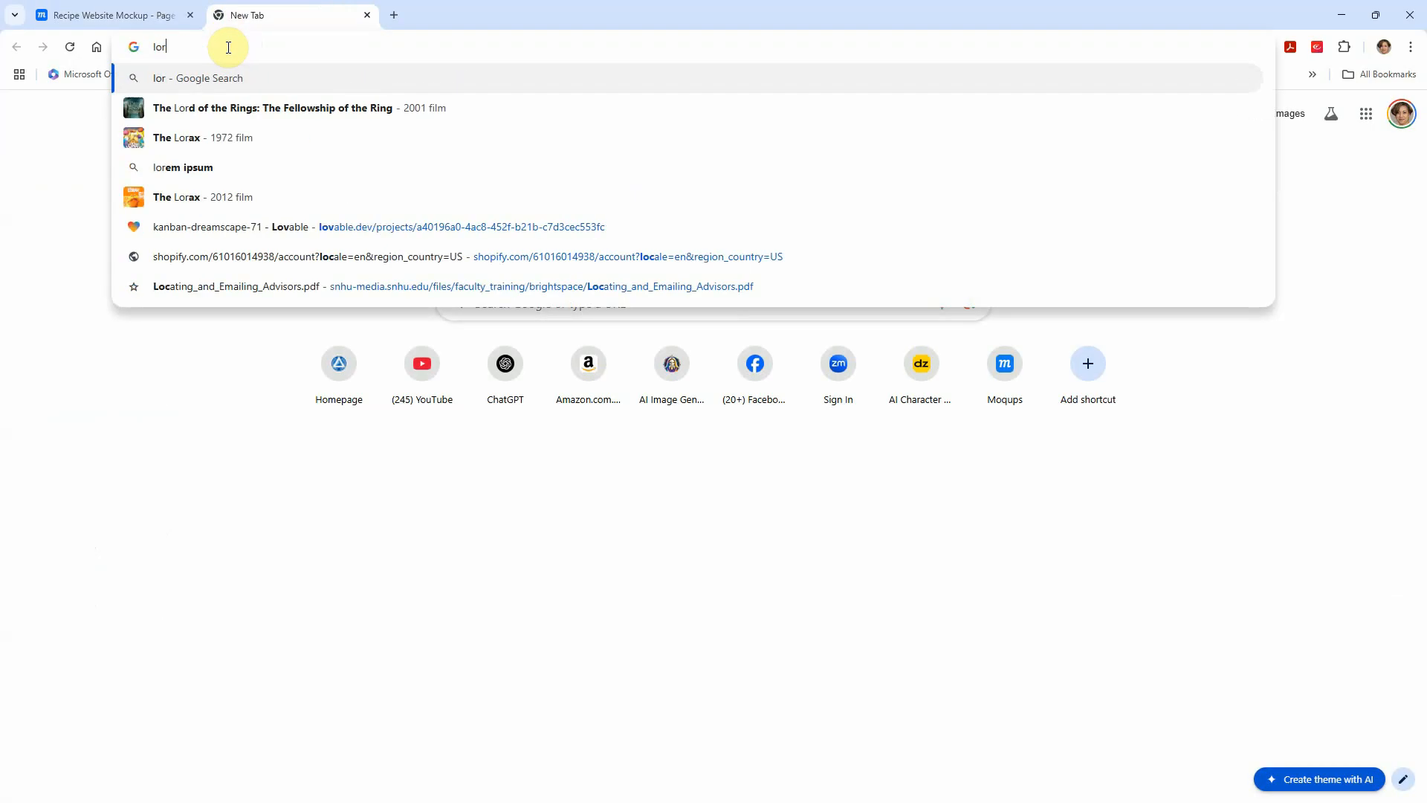
{"action": "key", "text": "BackSpace"}
{"action": "key", "text": "BackSpace"}
{"action": "type", "text": "p"}
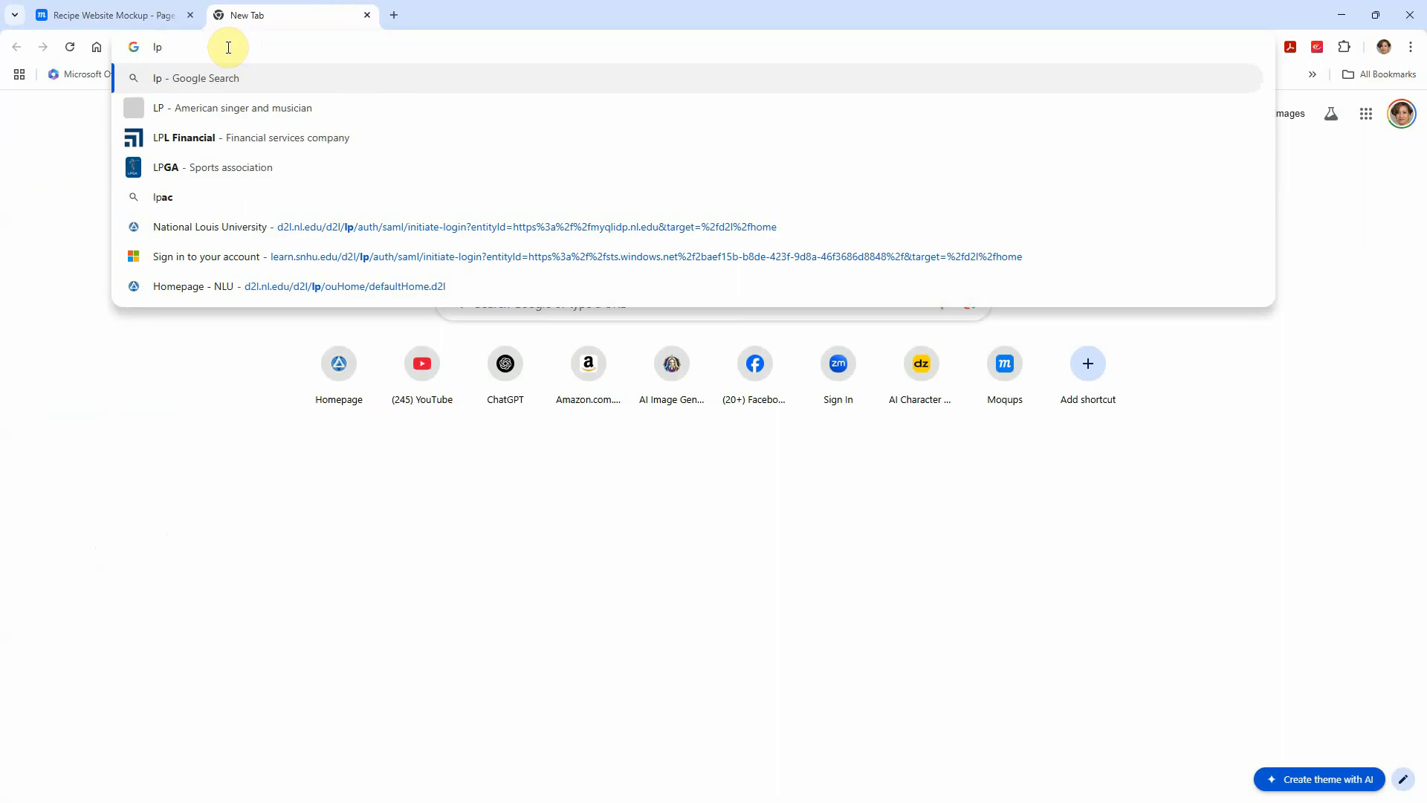
{"action": "key", "text": "BackSpace"}
{"action": "type", "text": "o"}
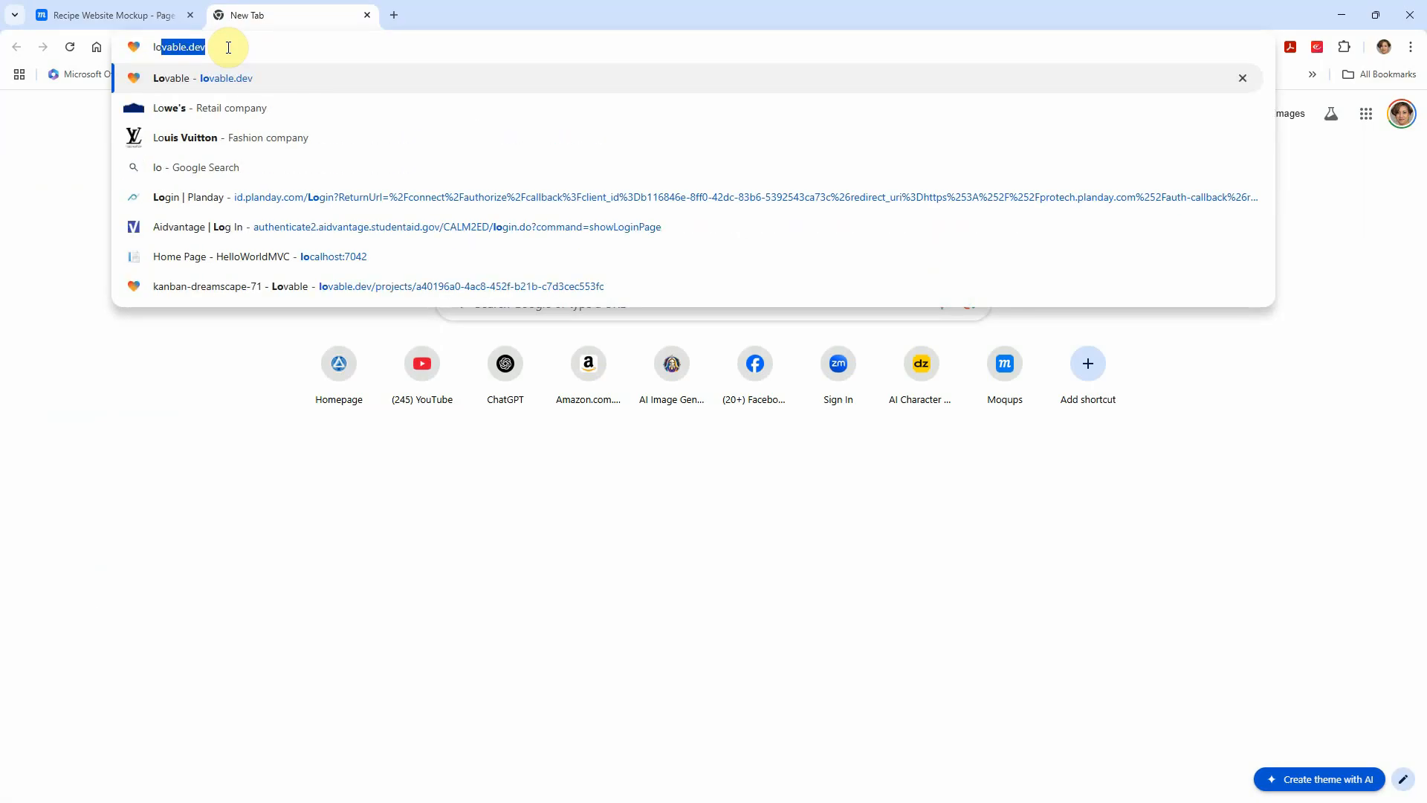
{"action": "type", "text": "re"}
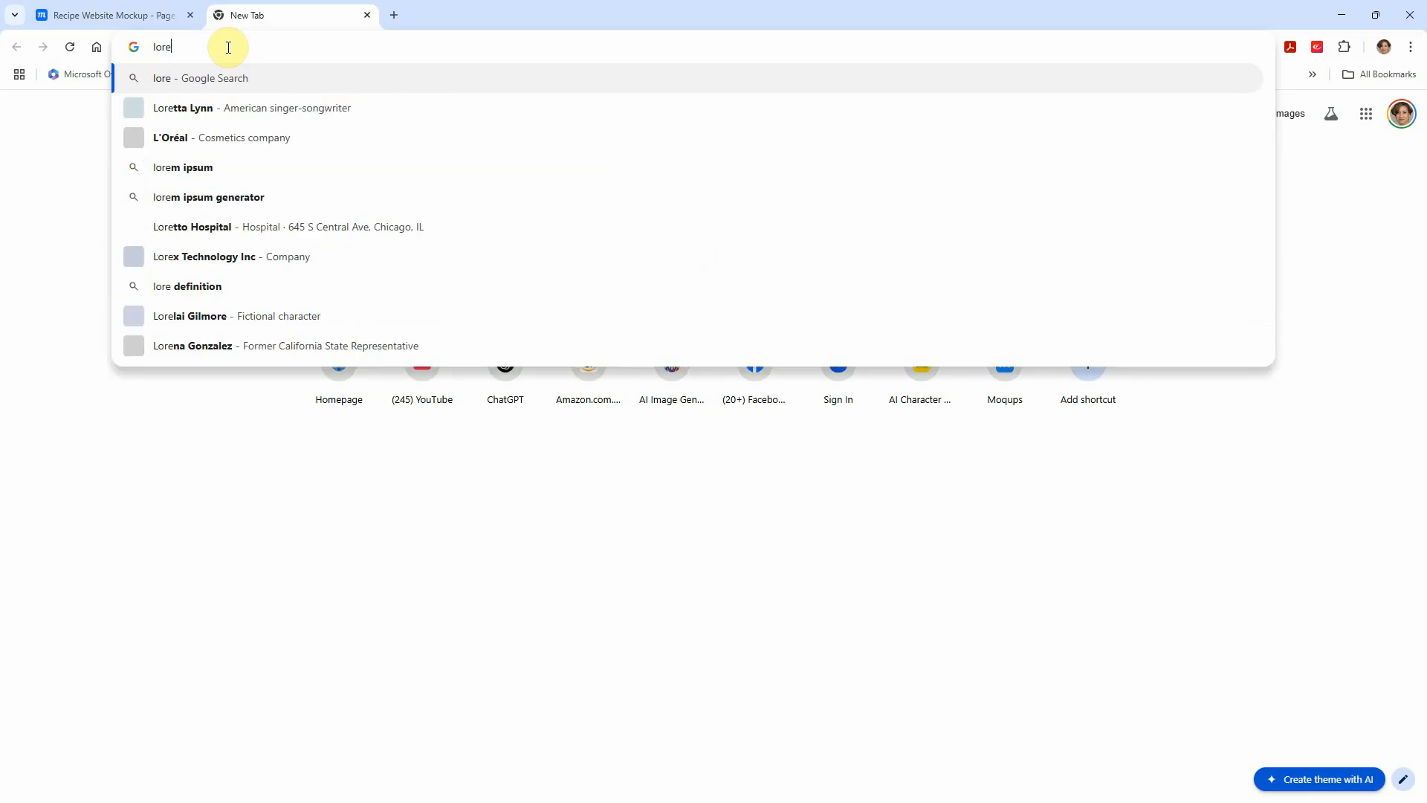
{"action": "left_click", "coordinate": [181, 167]}
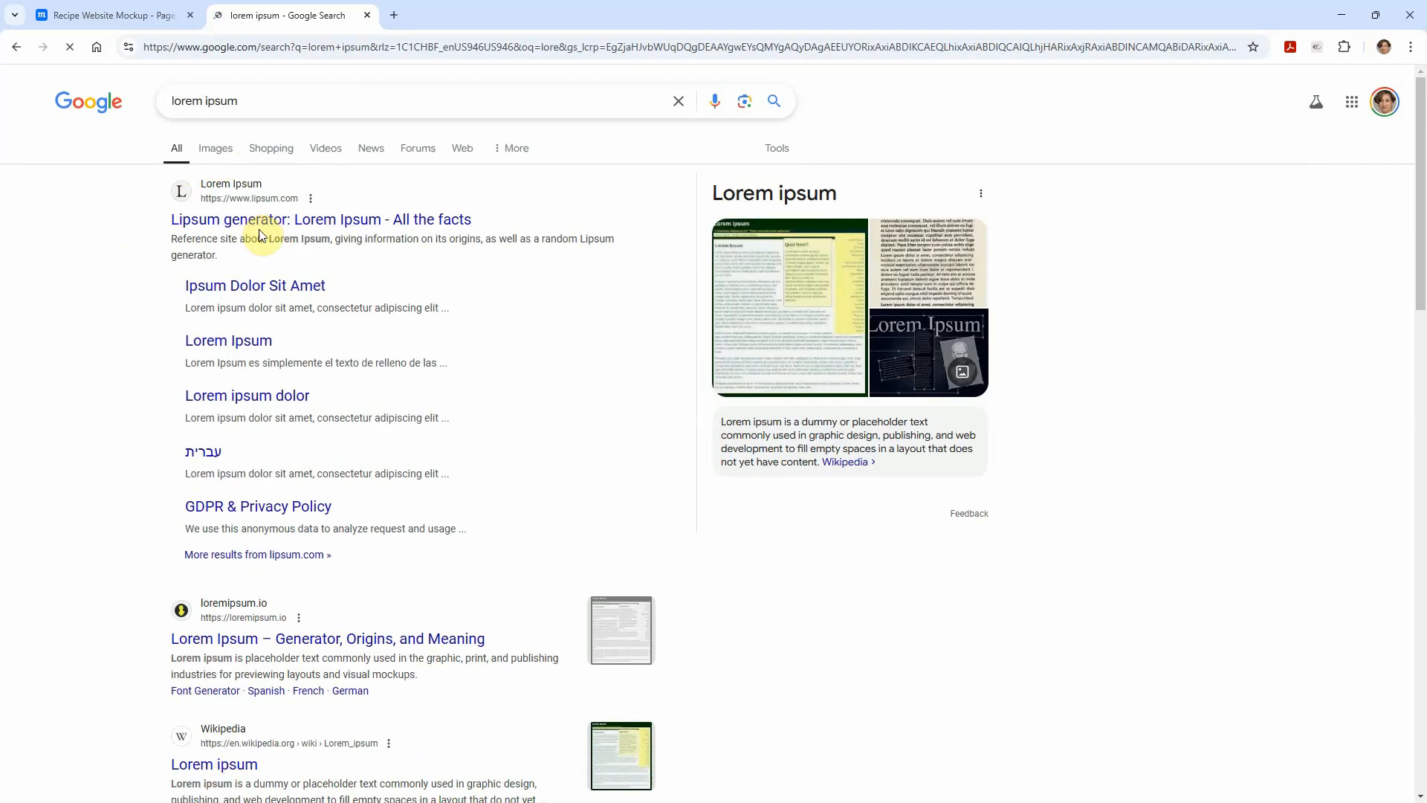
{"action": "left_click", "coordinate": [294, 220]}
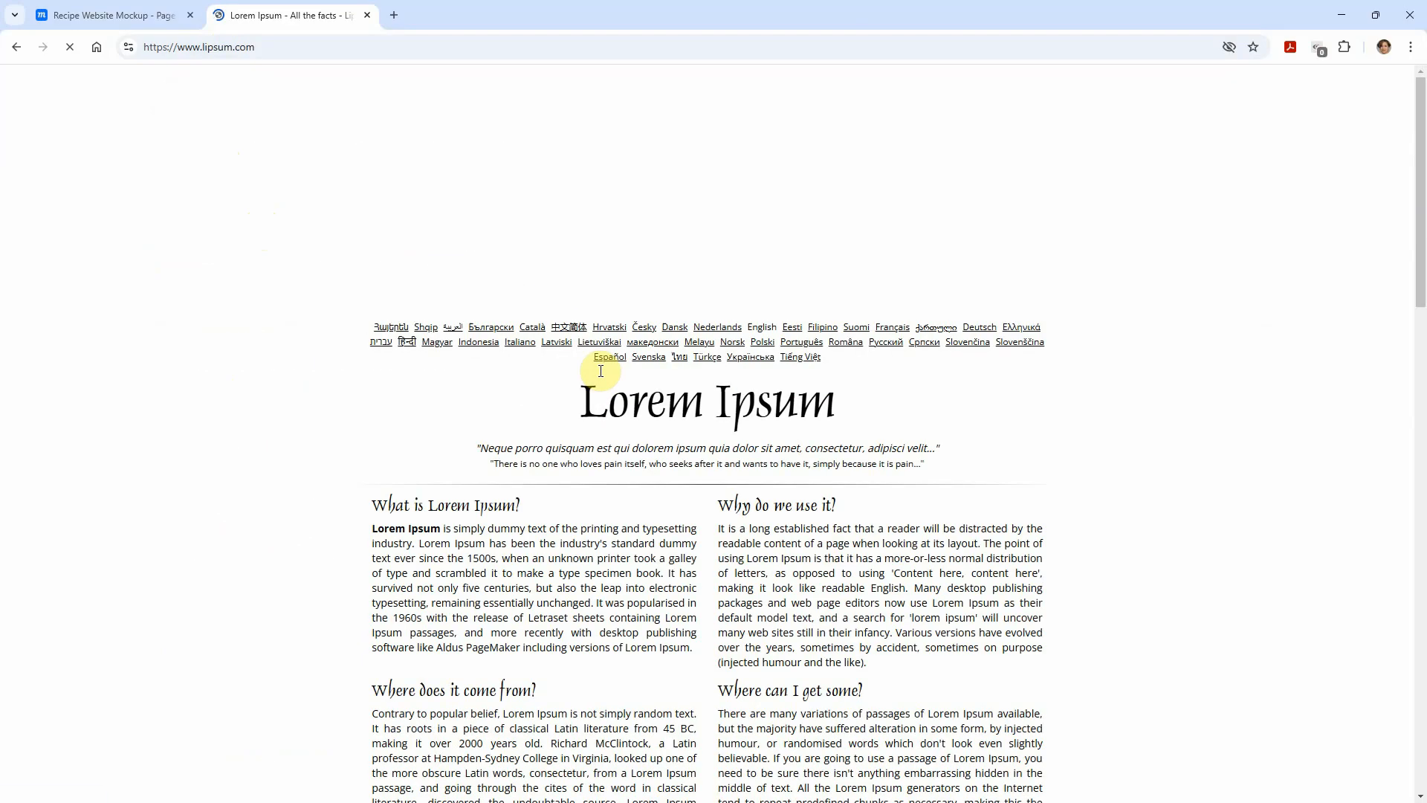
- Generate lorem ipsum paragraphs and copy the opening words of the first one
{"action": "scroll", "coordinate": [966, 520], "scroll_direction": "down", "scroll_amount": 3}
{"action": "scroll", "coordinate": [998, 552], "scroll_direction": "down", "scroll_amount": 3}
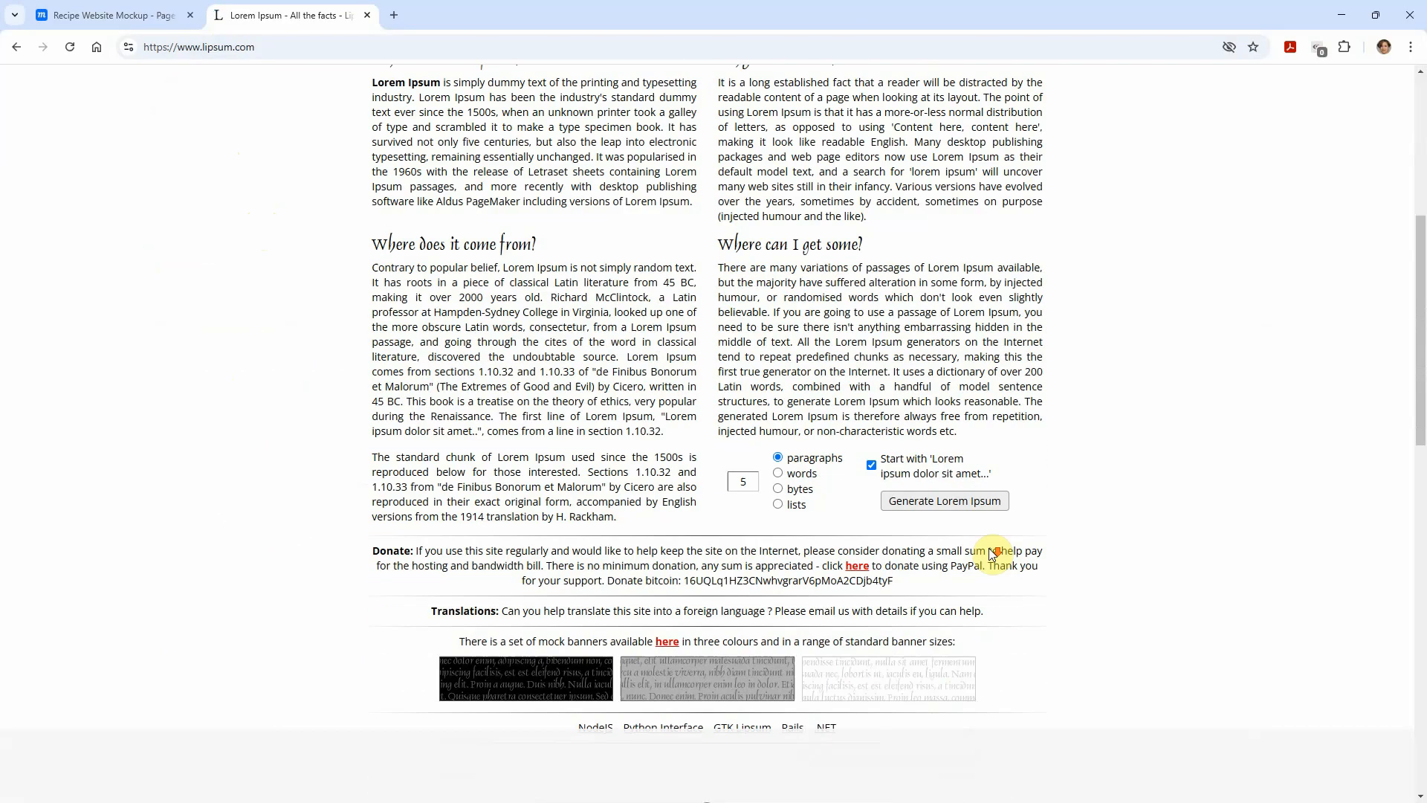
{"action": "left_click", "coordinate": [945, 500]}
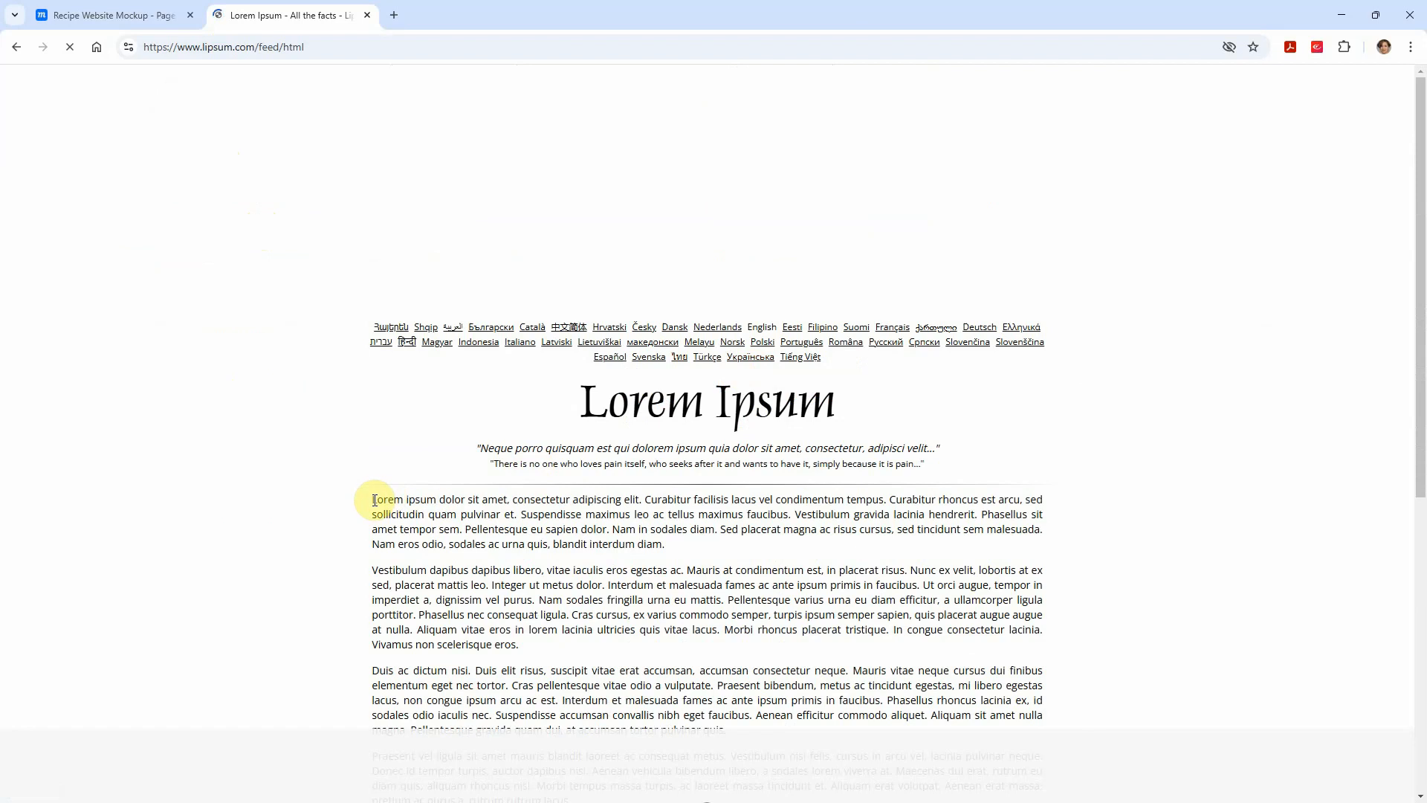
{"action": "left_click_drag", "start_coordinate": [372, 499], "coordinate": [480, 499]}
{"action": "key", "text": "ctrl+c"}
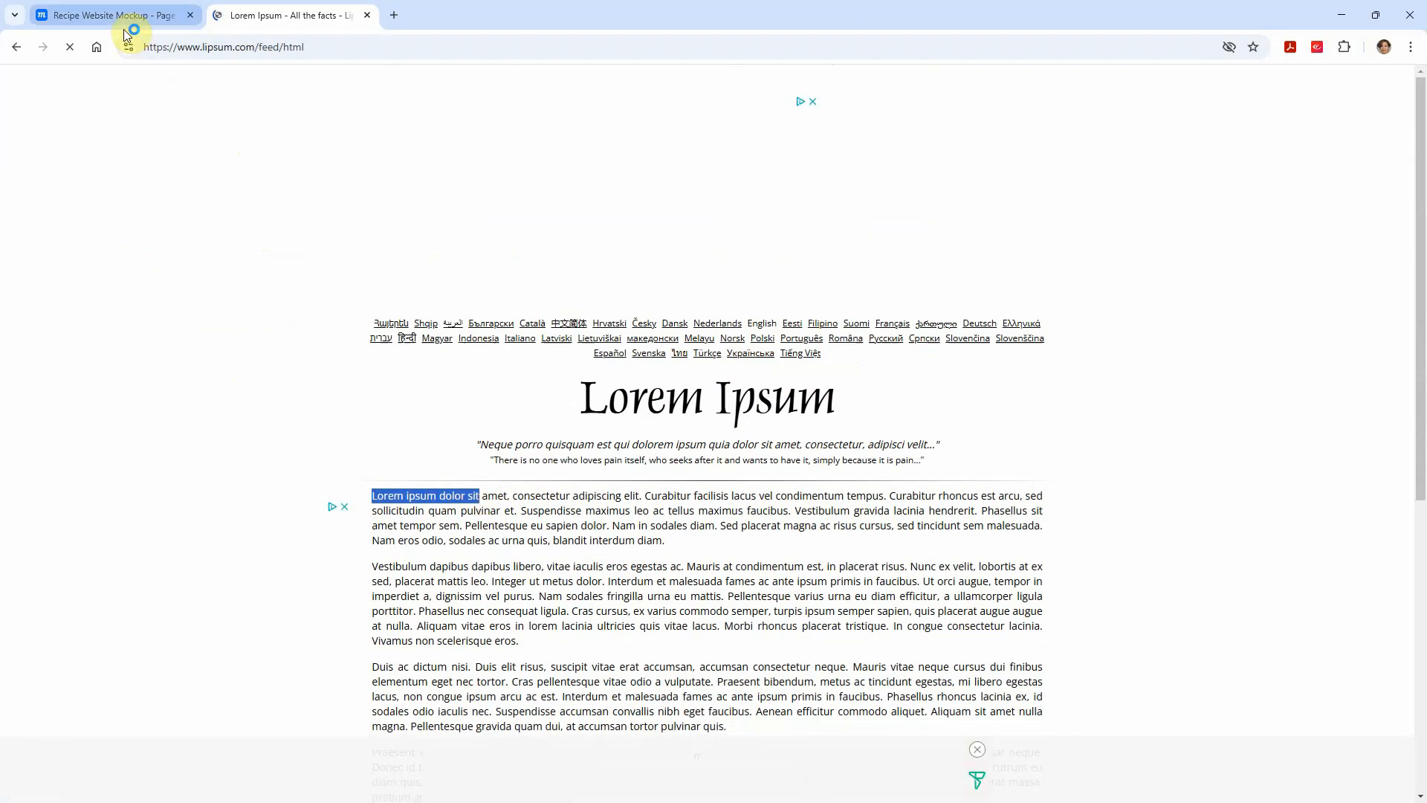
- Switch back to the Moqups mockup and replace the hero heading's text with the copied words "Lorem ipsum dolor si"
{"action": "left_click", "coordinate": [119, 15]}
{"action": "double_click", "coordinate": [635, 248]}
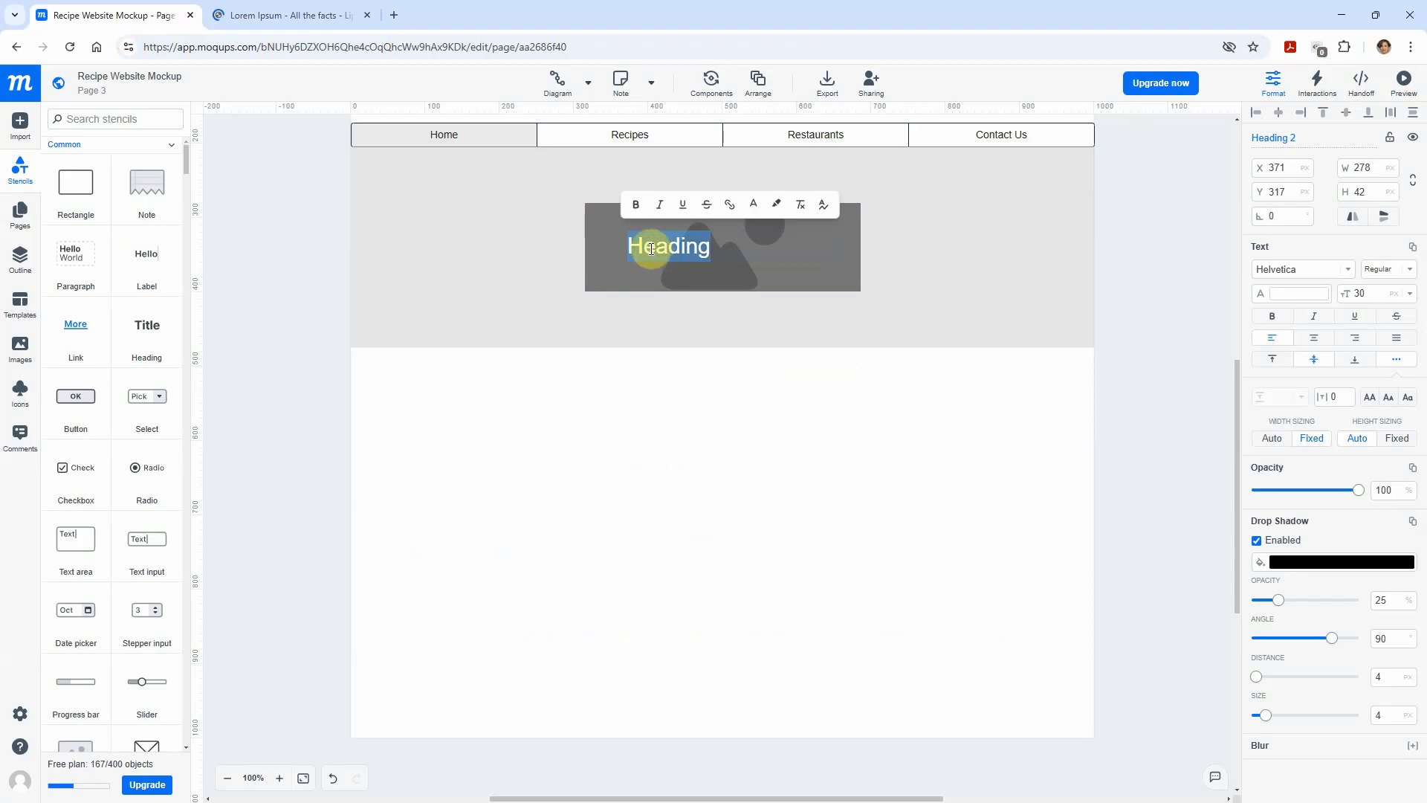
{"action": "key", "text": "ctrl+v"}
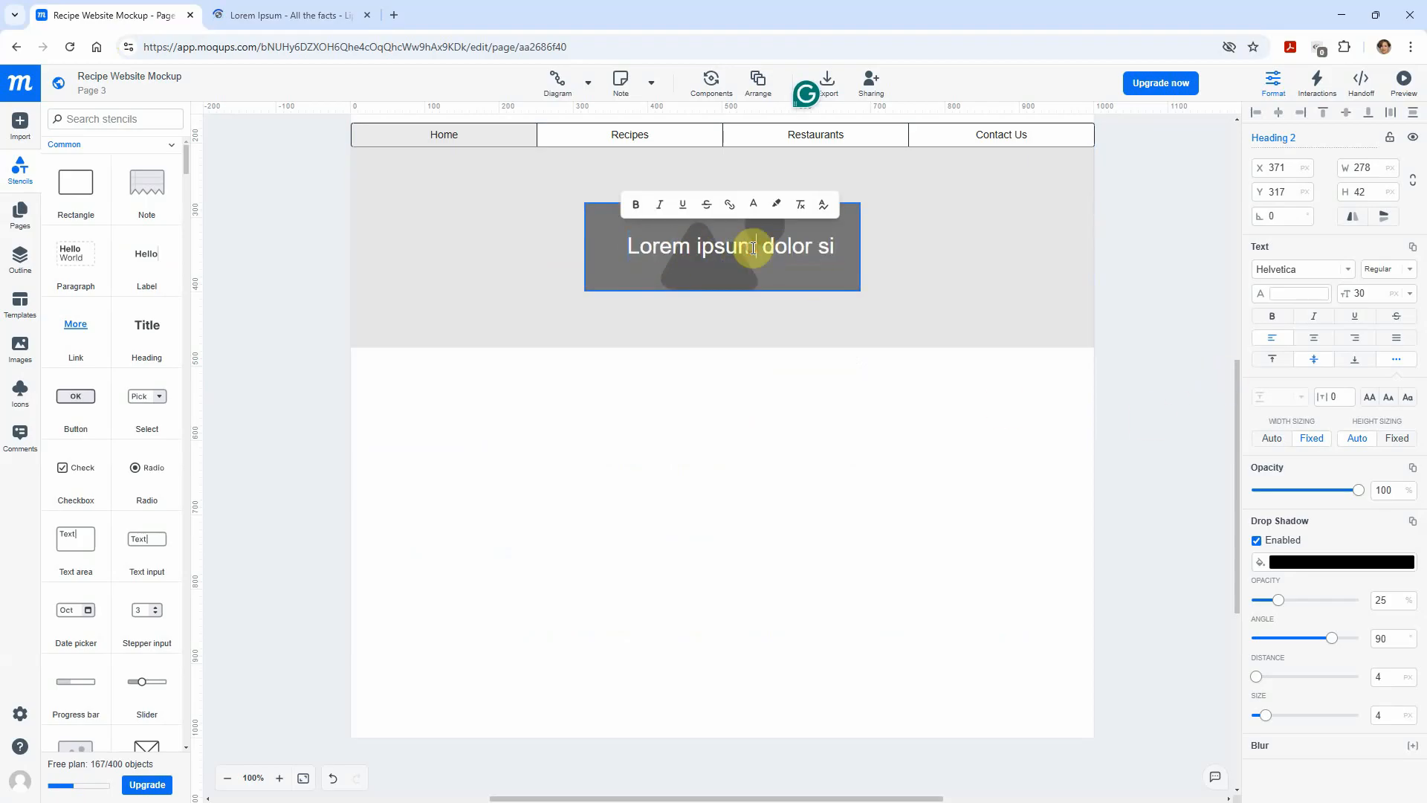
{"action": "left_click", "coordinate": [1168, 269]}
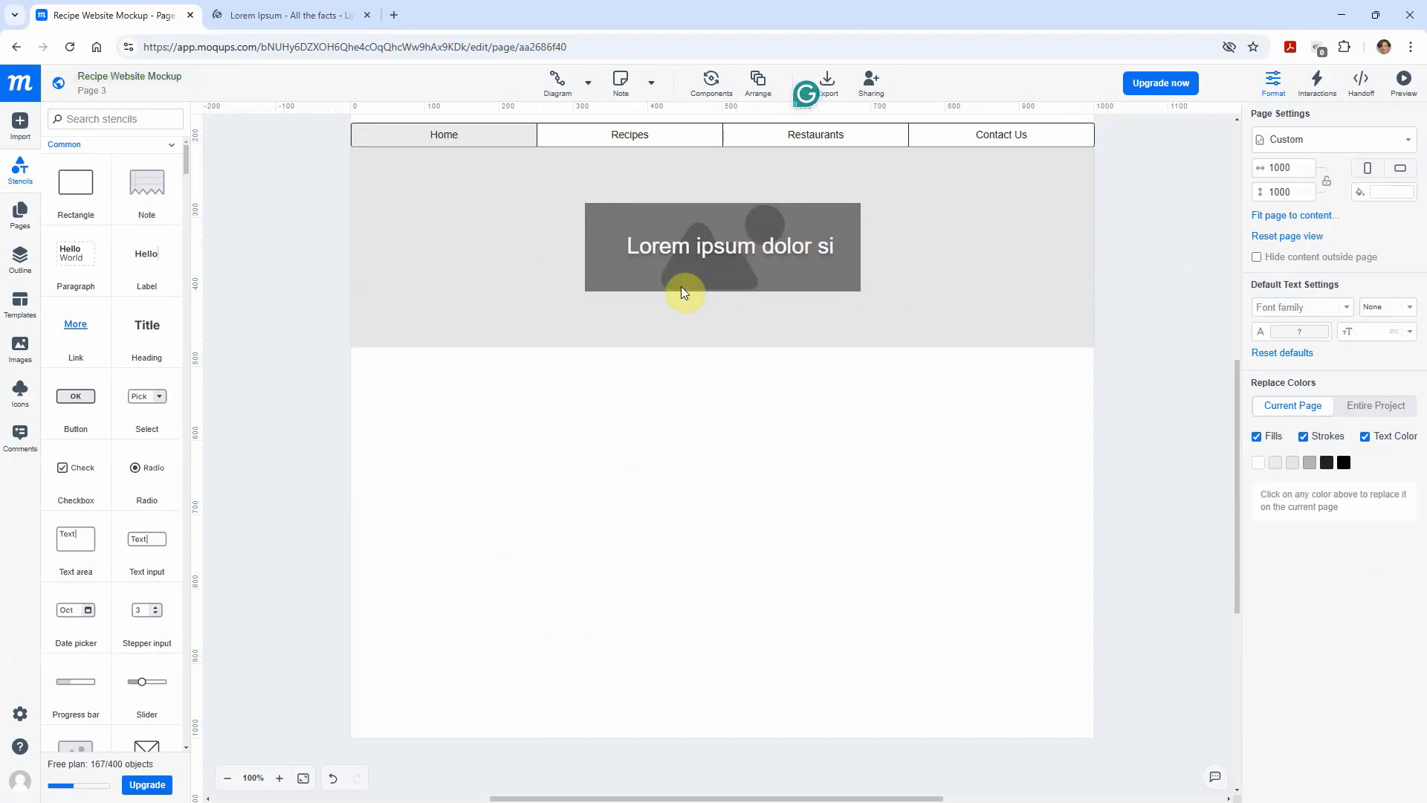
- Centre-align the hero heading's text and centre the heading over the dark box, at about X 361, Y 318
{"action": "left_click", "coordinate": [687, 251]}
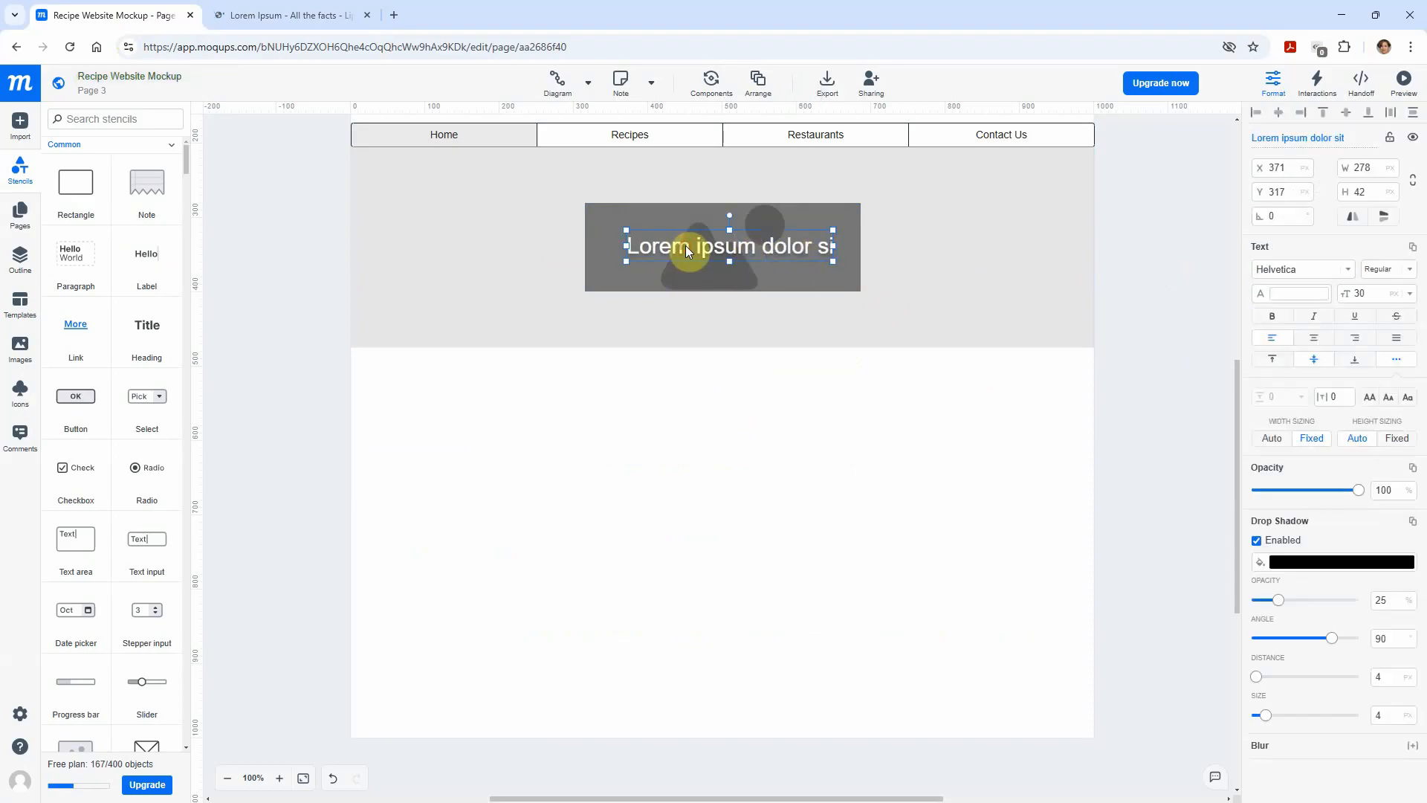
{"action": "left_click", "coordinate": [1313, 342]}
{"action": "left_click_drag", "start_coordinate": [749, 247], "coordinate": [740, 248]}
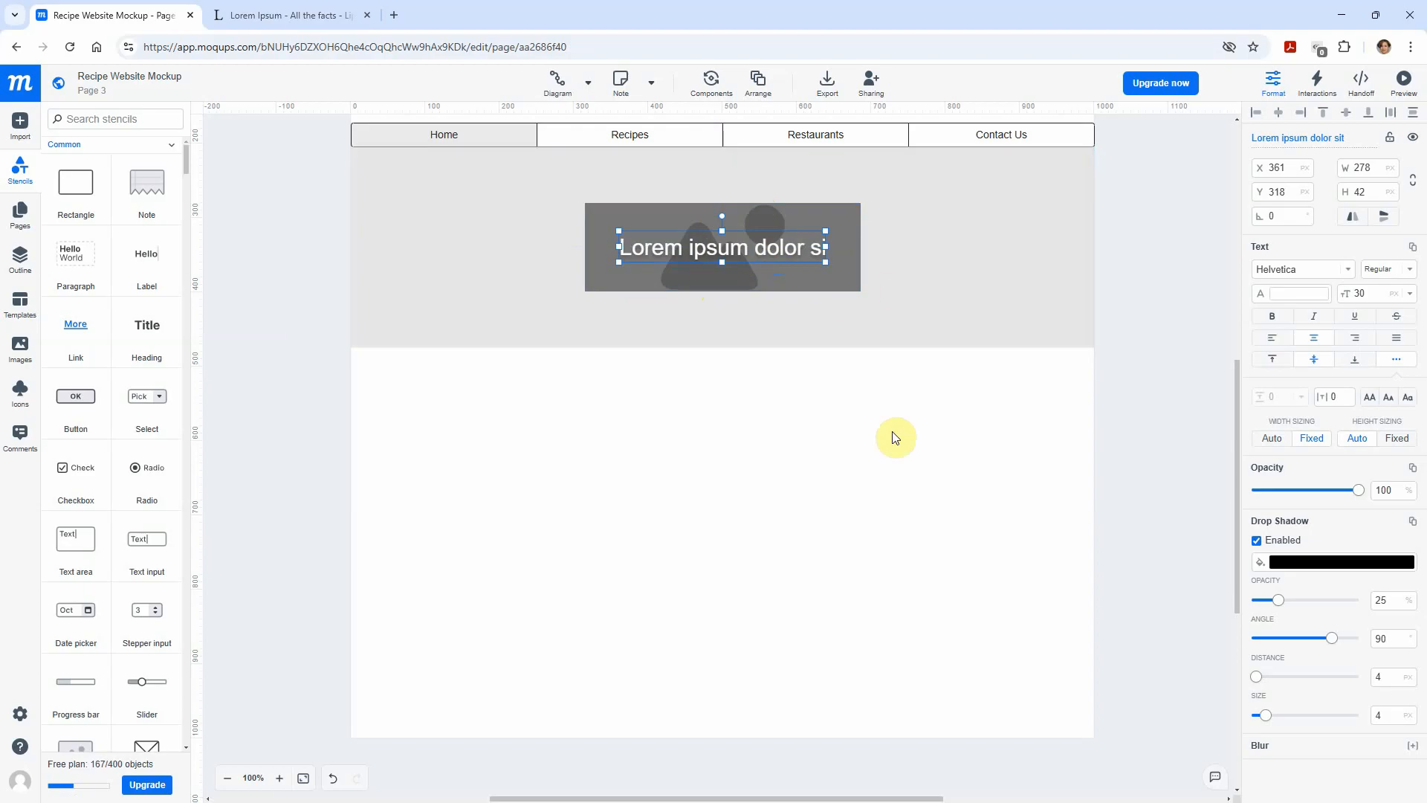
{"action": "left_click", "coordinate": [1099, 369]}
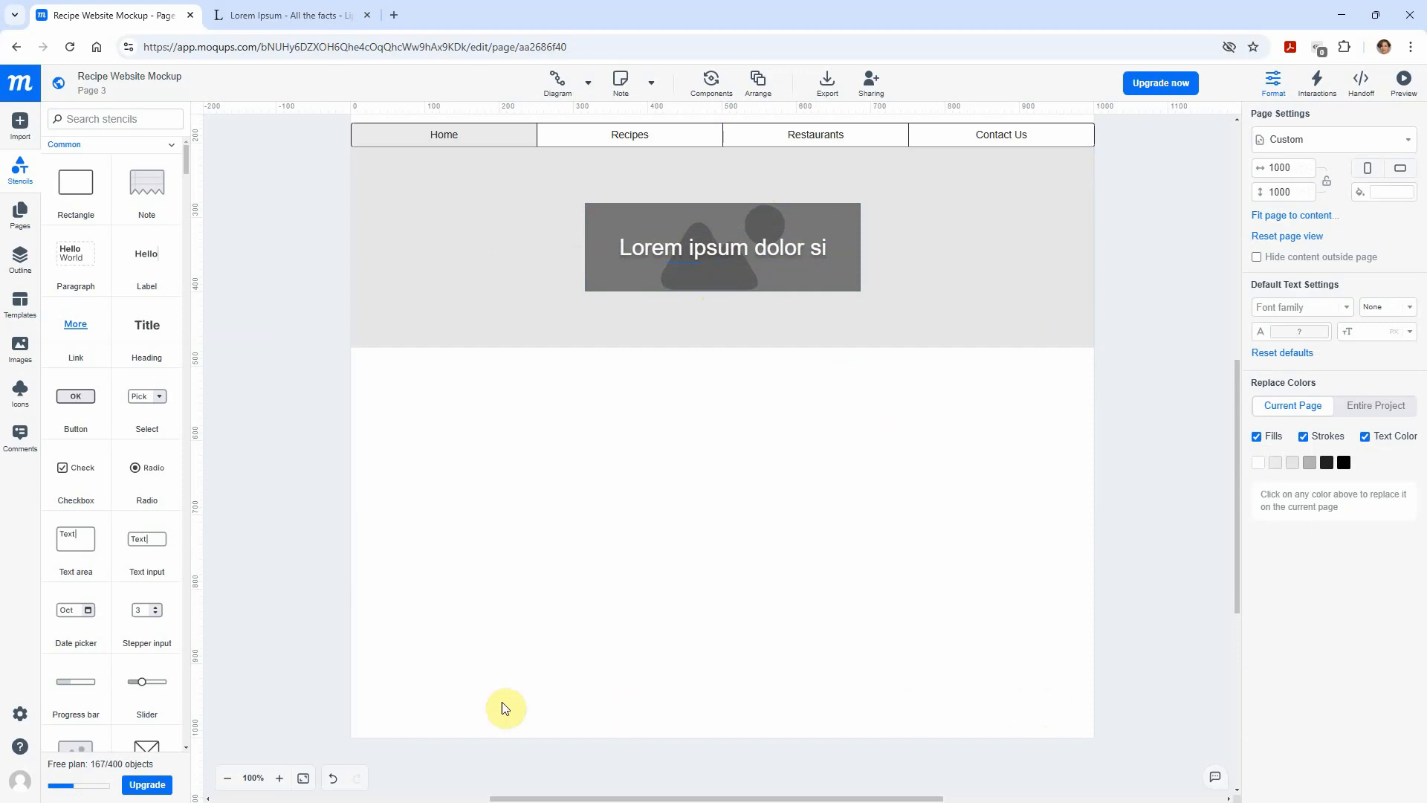
- Add a full-width footer rectangle of 1000 × 50 px at X 0, Y 950 and fill it with black
{"action": "left_click_drag", "start_coordinate": [76, 190], "coordinate": [1092, 719]}
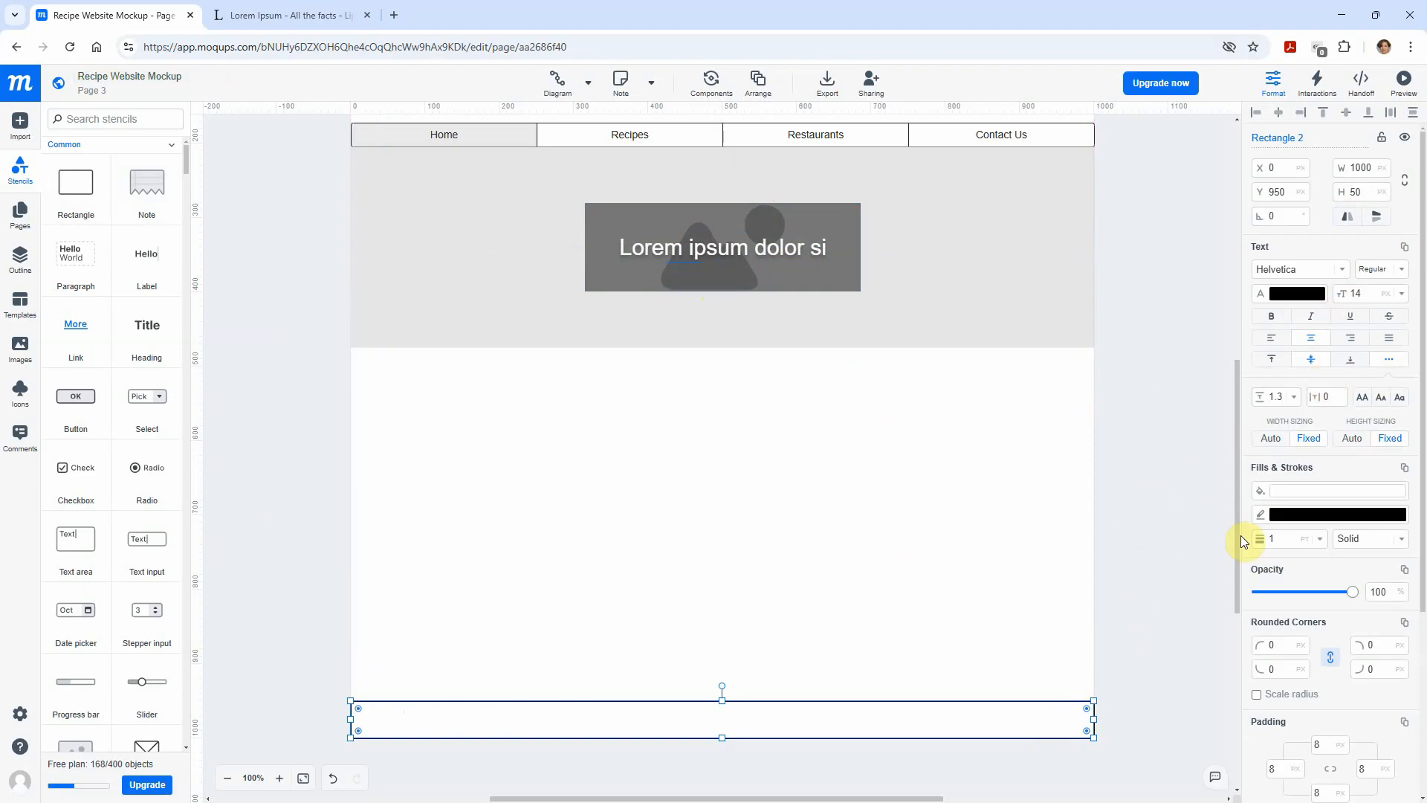
{"action": "left_click", "coordinate": [1283, 491]}
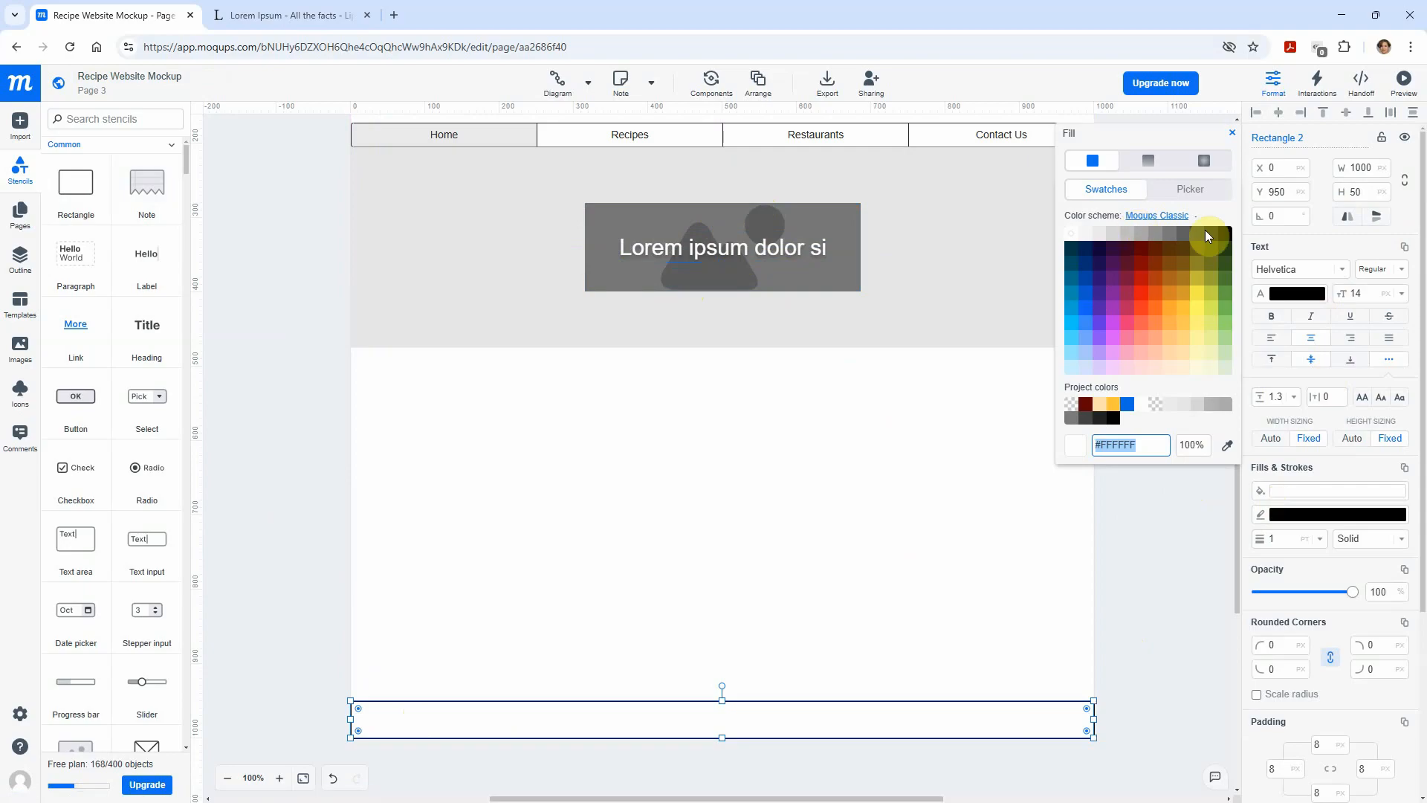
{"action": "left_click", "coordinate": [1224, 234]}
{"action": "left_click", "coordinate": [985, 658]}
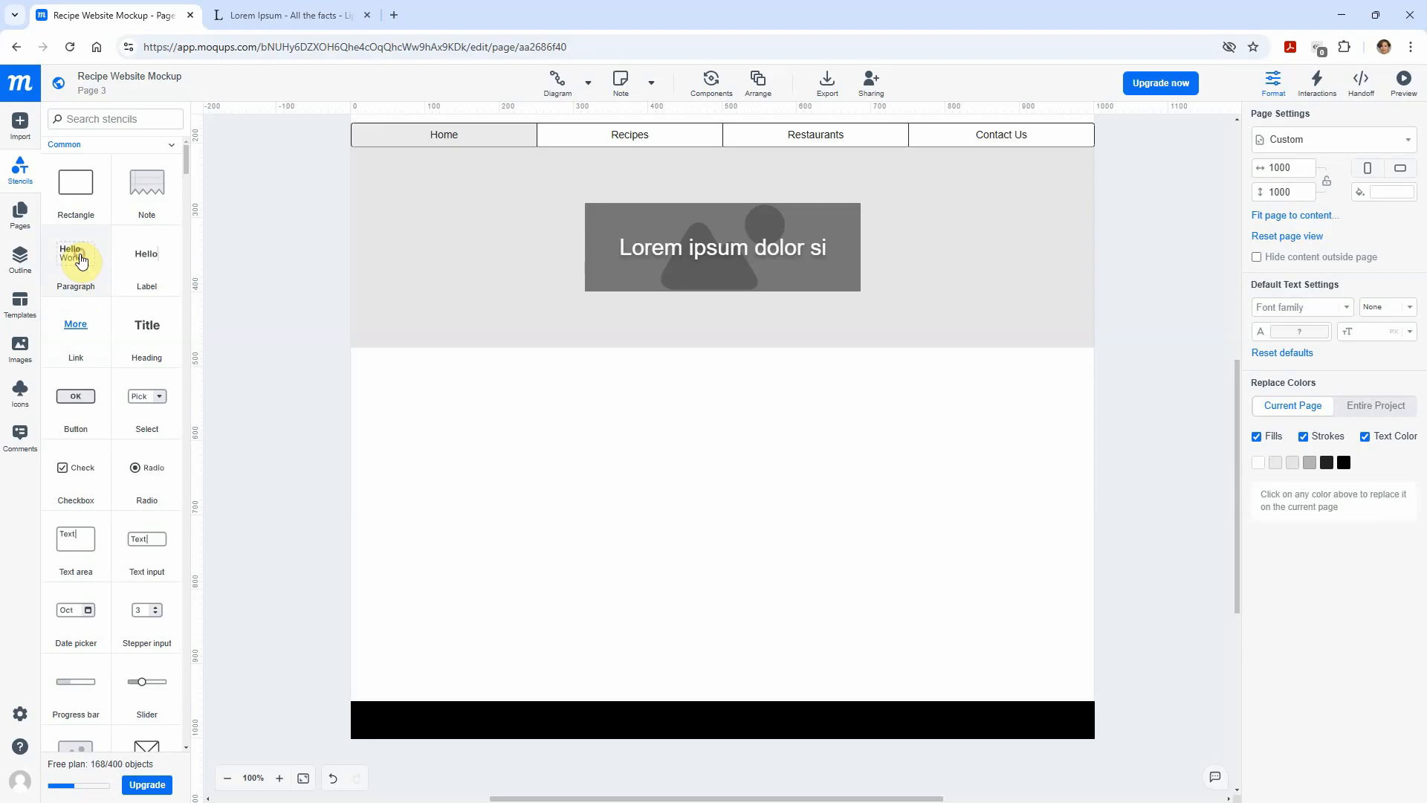
- Add a paragraph in the blank page area and replace its text with "(c) Copyright 2025. All Rights Reserved."
{"action": "left_click_drag", "start_coordinate": [82, 260], "coordinate": [483, 420]}
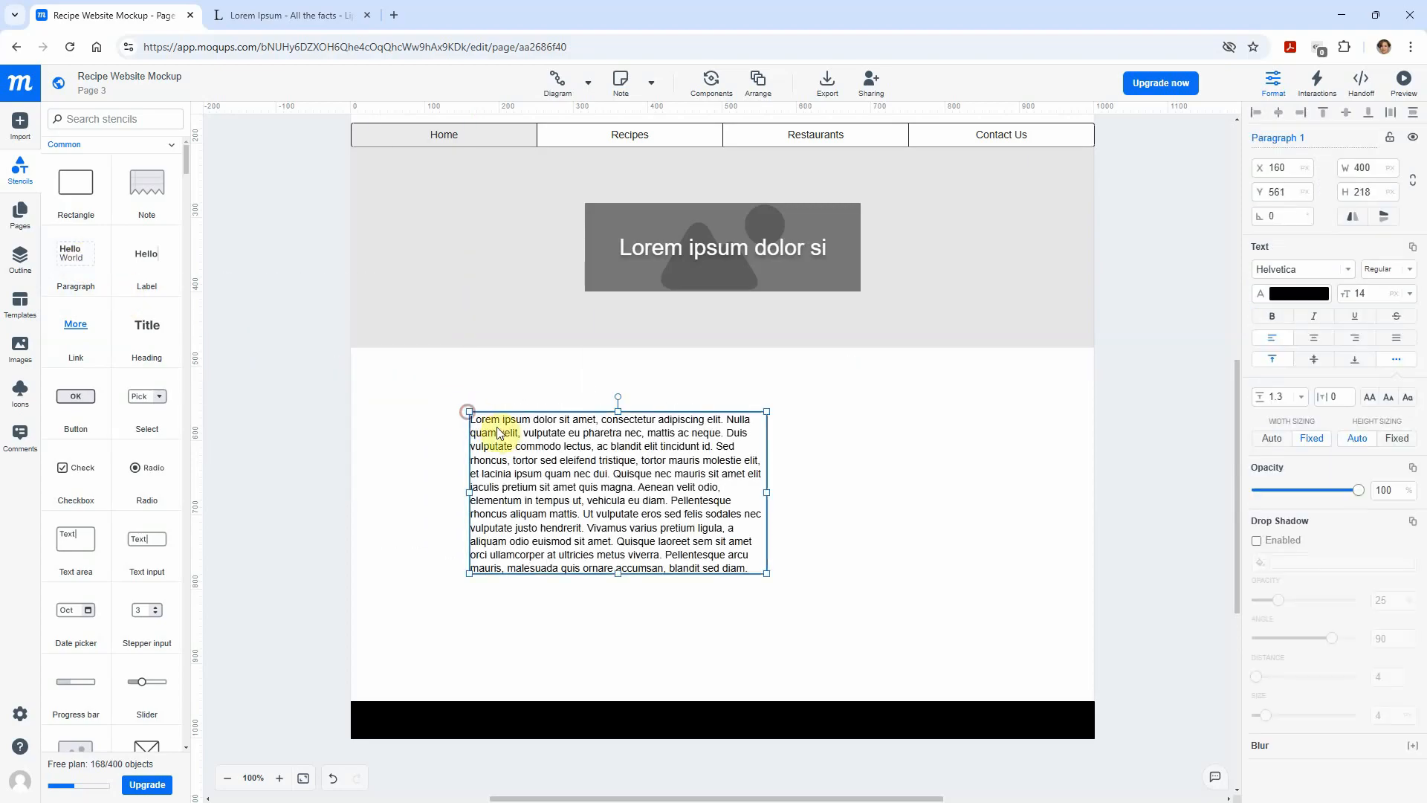
{"action": "double_click", "coordinate": [608, 501]}
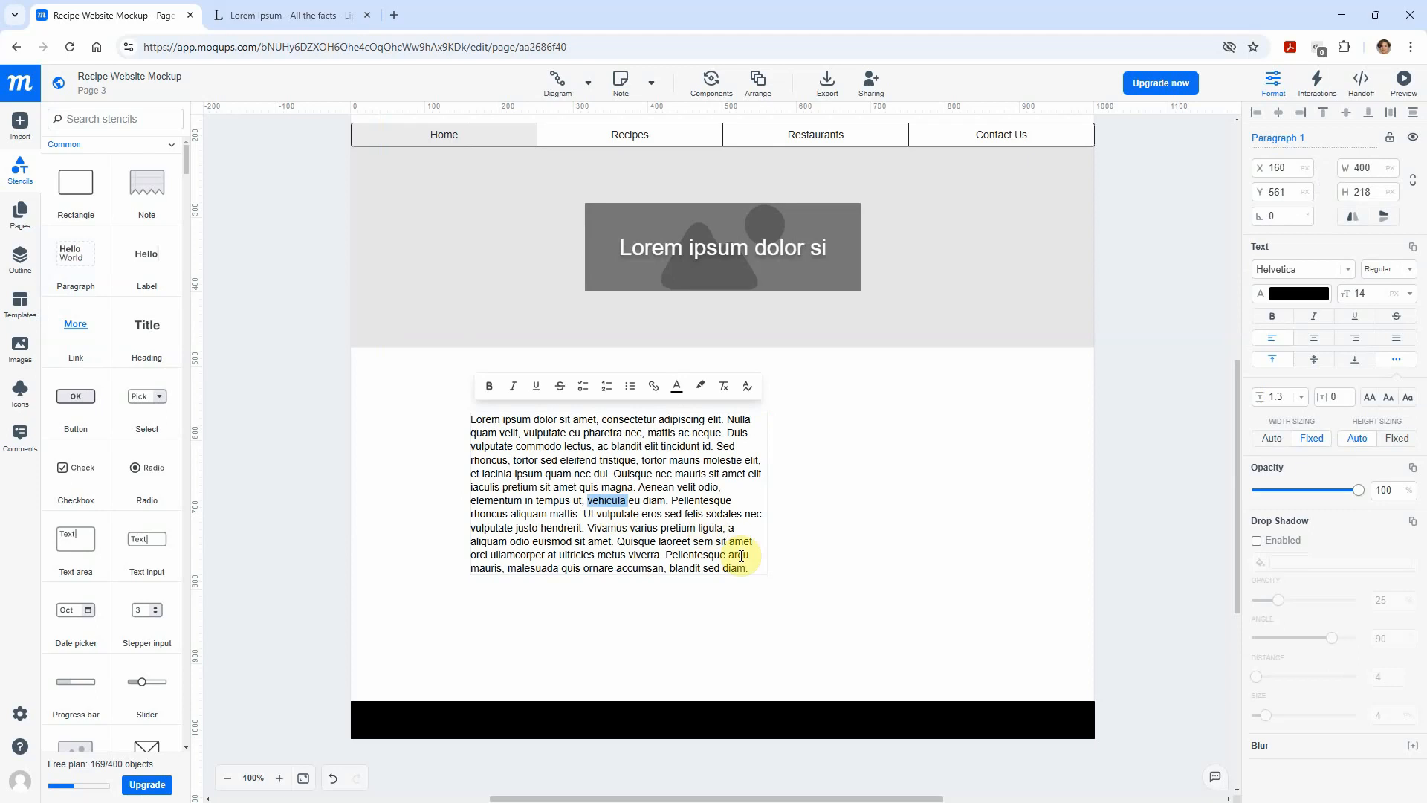
{"action": "left_click", "coordinate": [750, 567]}
{"action": "left_click_drag", "start_coordinate": [750, 566], "coordinate": [472, 425]}
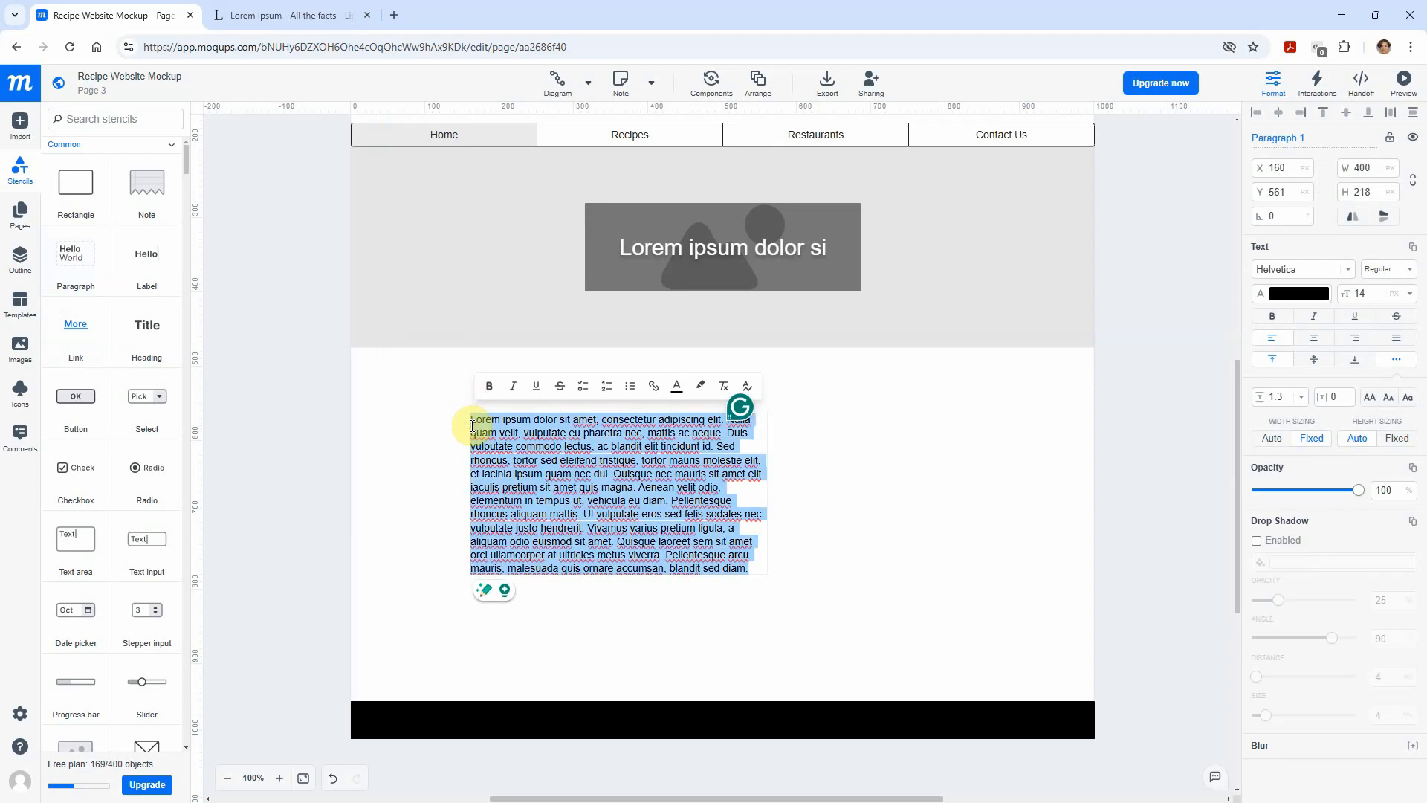
{"action": "type", "text": "(c) Copy"}
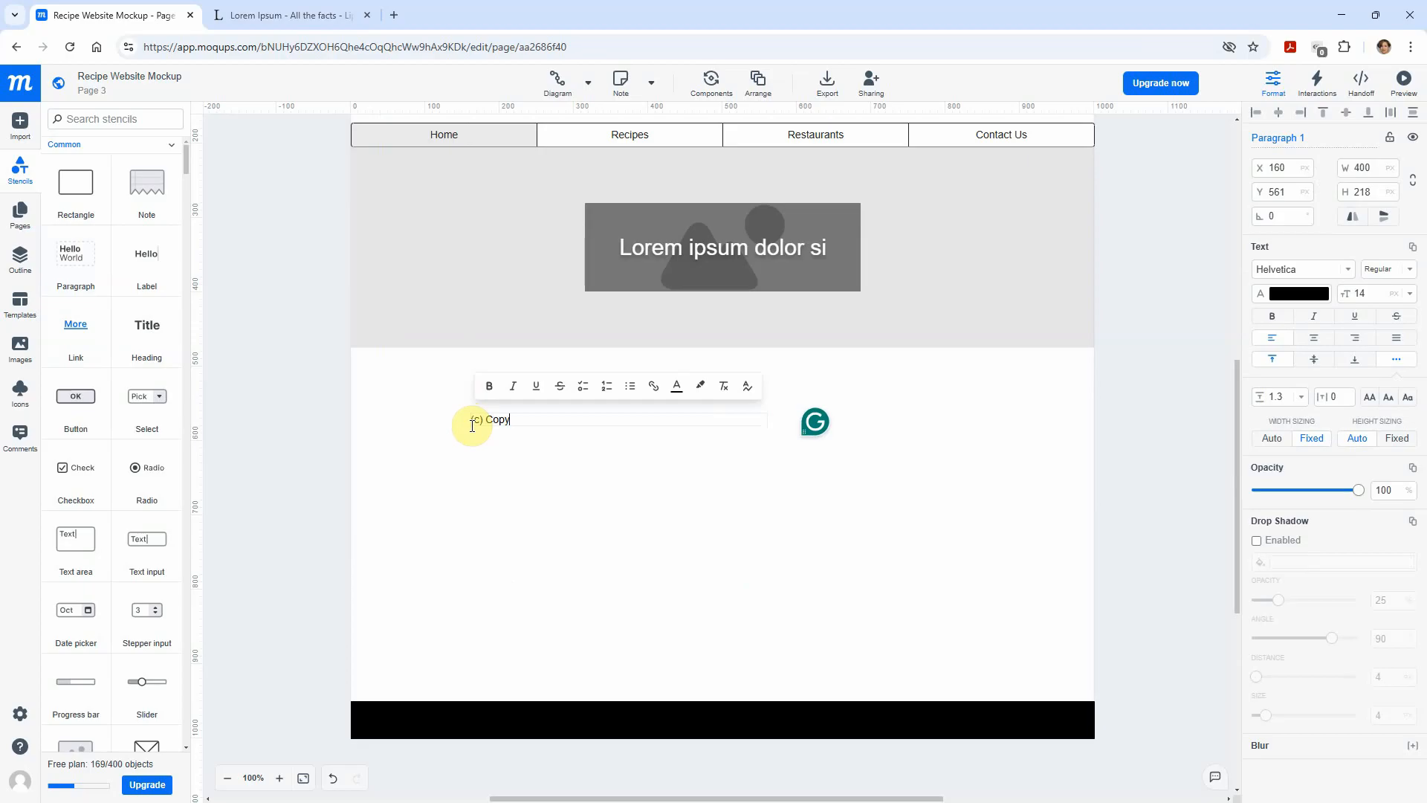
{"action": "type", "text": "right 2025. All Rights Reserved."}
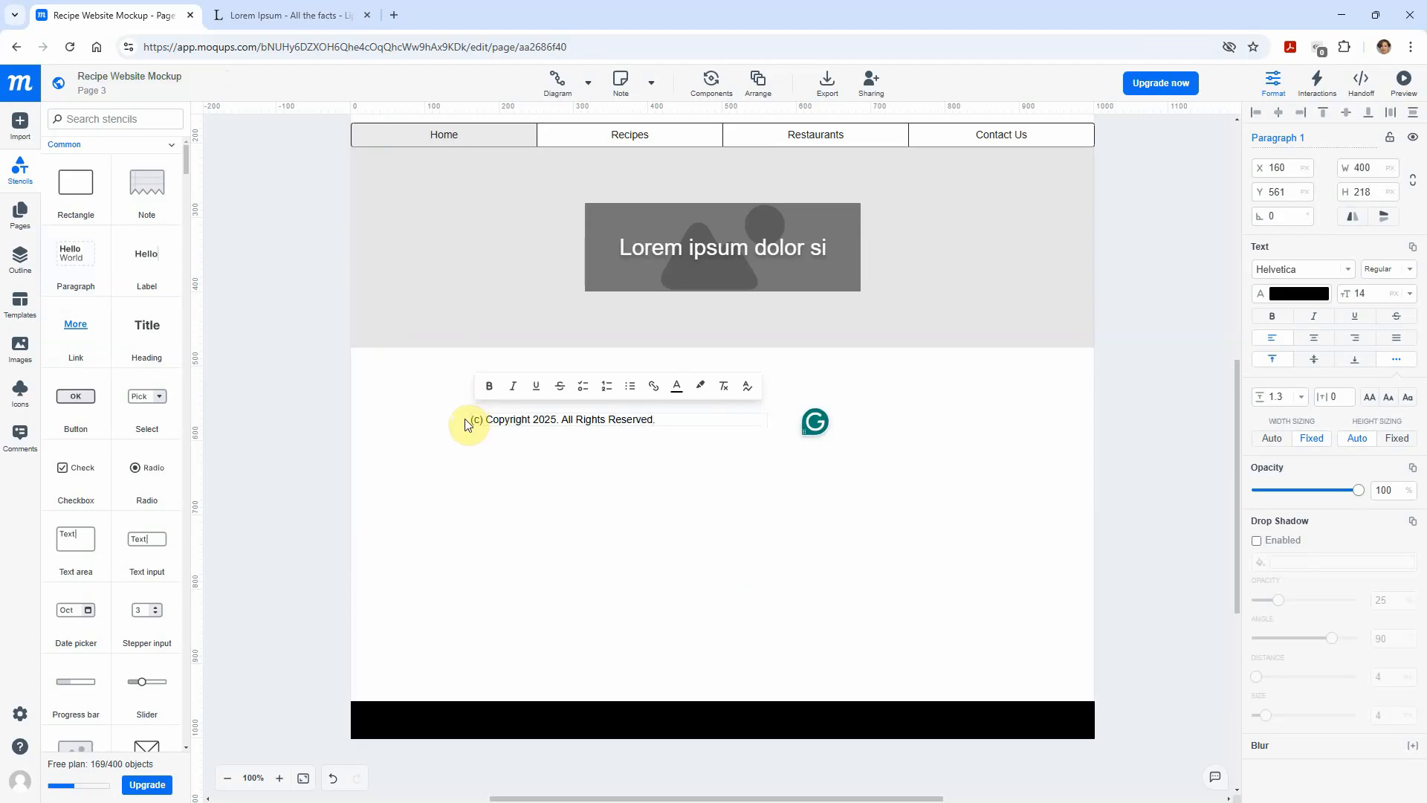
{"action": "left_click", "coordinate": [503, 480]}
- Move the copyright text onto the black footer at about X 47, Y 966 and colour it white (#FFFFFF)
{"action": "left_click_drag", "start_coordinate": [525, 423], "coordinate": [443, 716]}
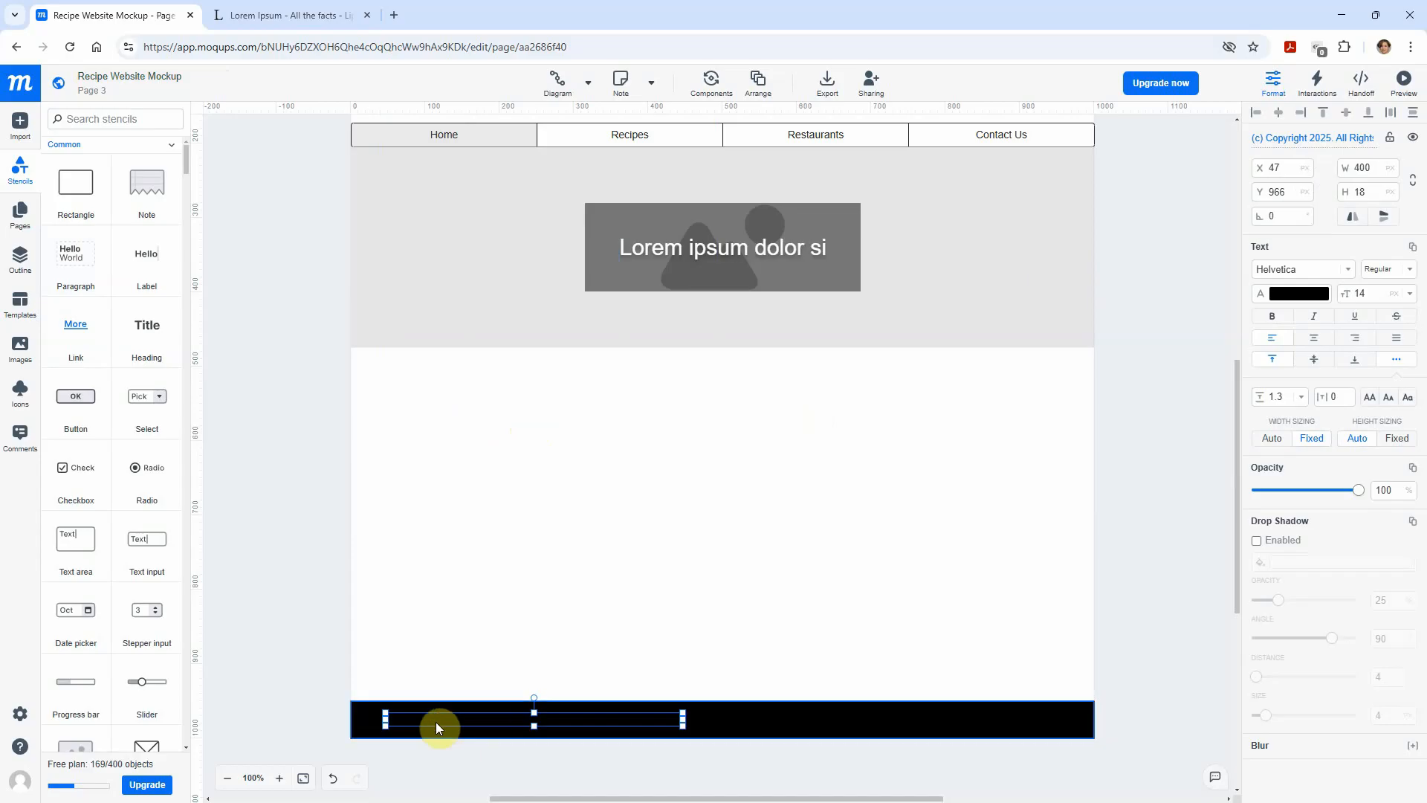
{"action": "left_click", "coordinate": [1319, 300]}
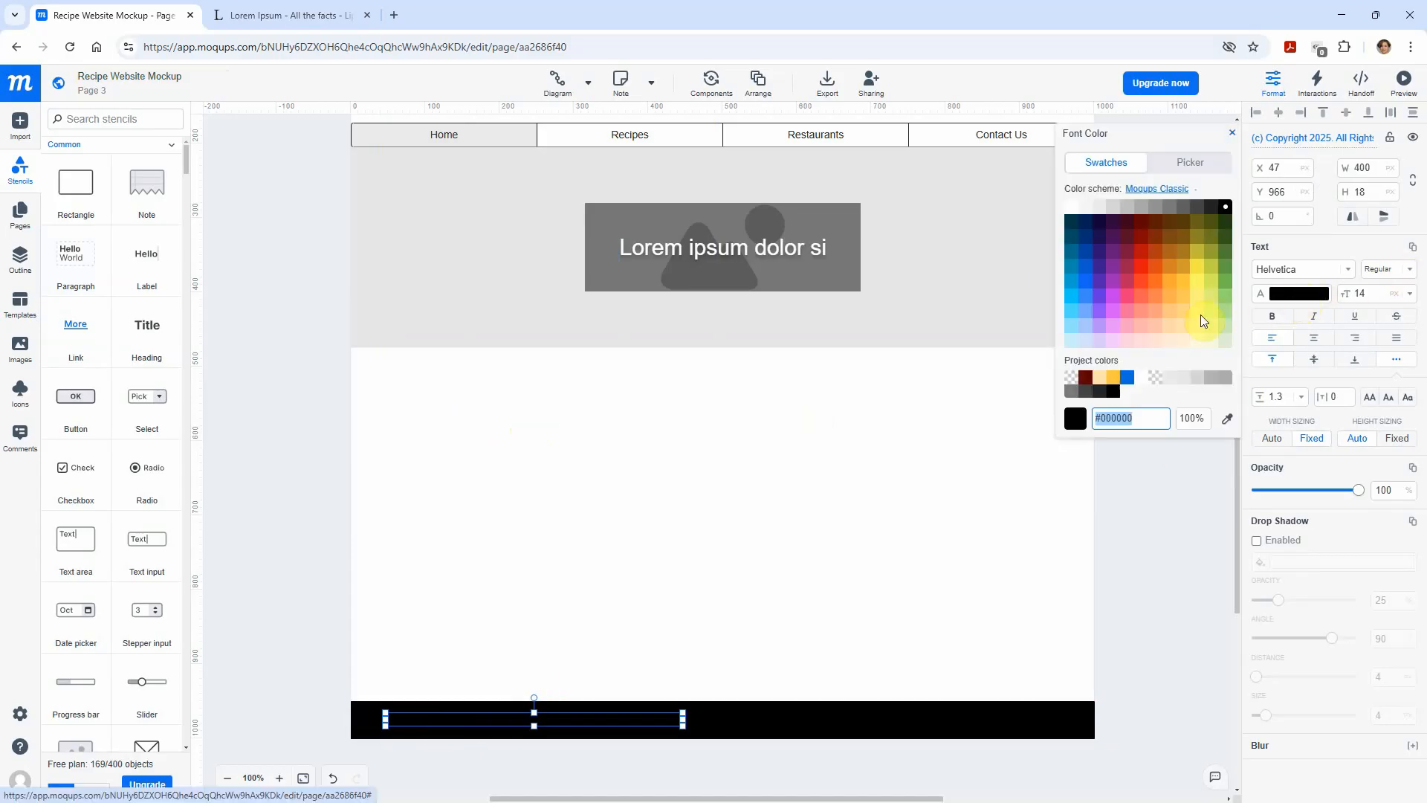
{"action": "left_click", "coordinate": [1072, 208]}
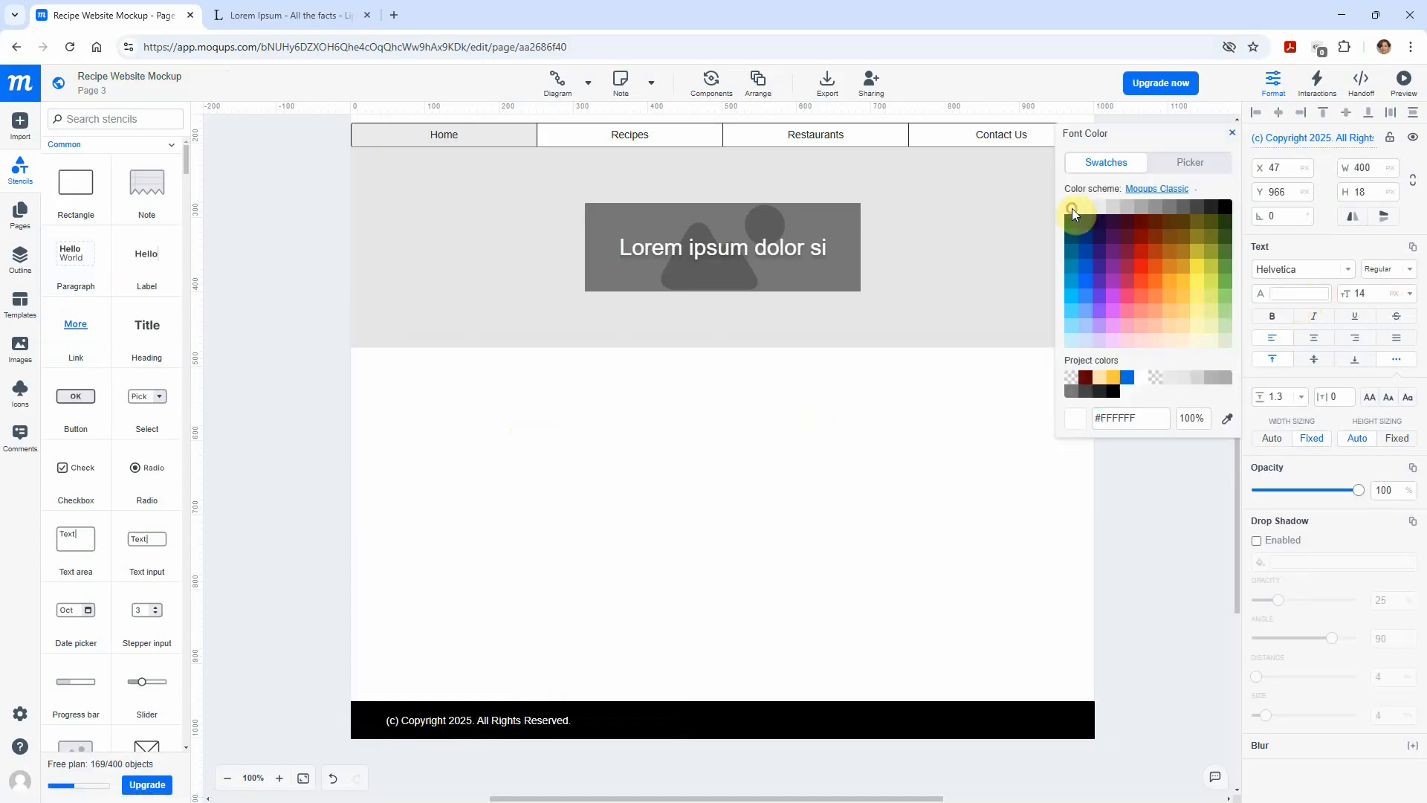
- Nudge the white copyright text in the black footer to X 49, Y 966
{"action": "left_click", "coordinate": [679, 648]}
{"action": "left_click", "coordinate": [538, 720]}
{"action": "left_click_drag", "start_coordinate": [538, 720], "coordinate": [541, 722]}
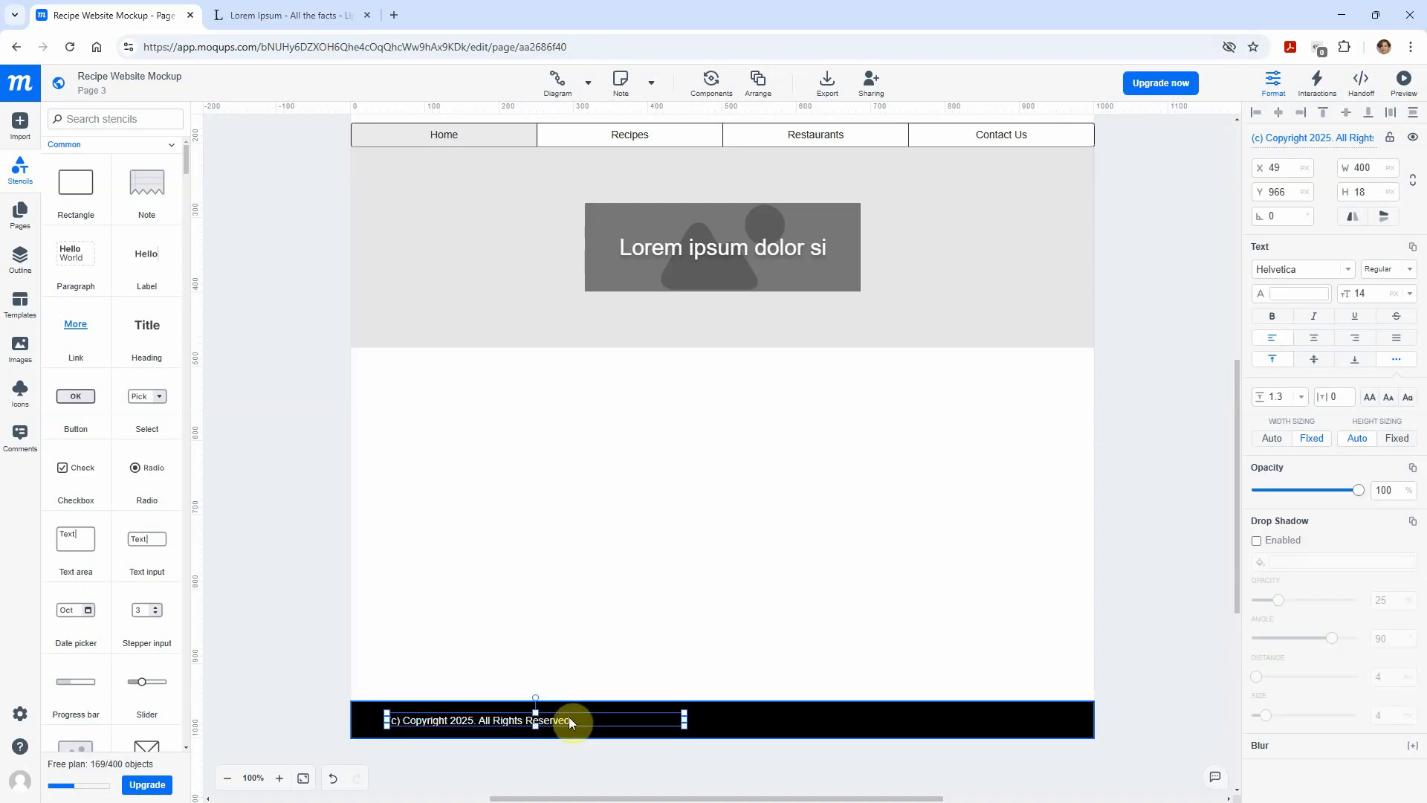
{"action": "left_click", "coordinate": [975, 630]}
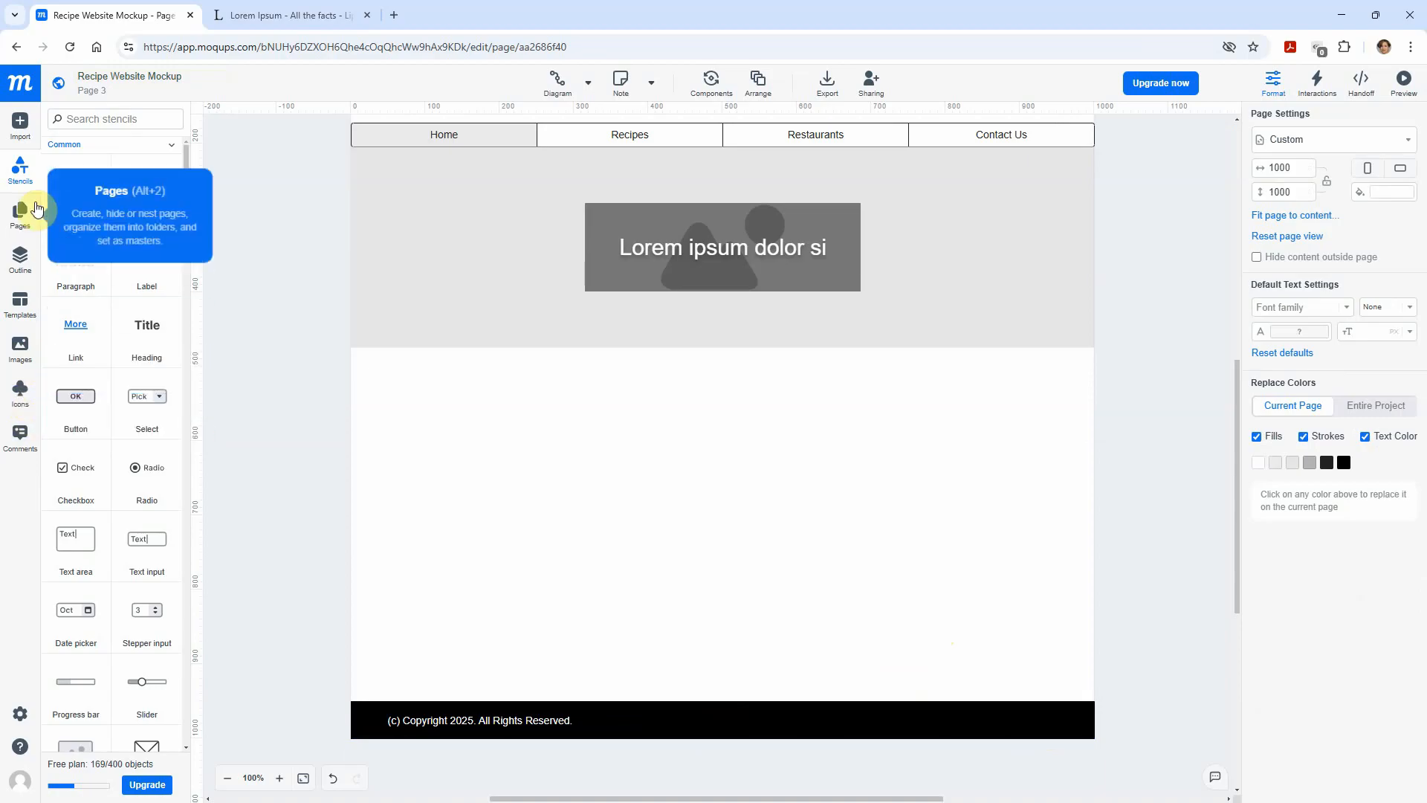
- Search the icons for "you", place the YouTube icon in the footer at about X 948, Y 967, and fill it white (#FFFFFF)
{"action": "left_click", "coordinate": [21, 399]}
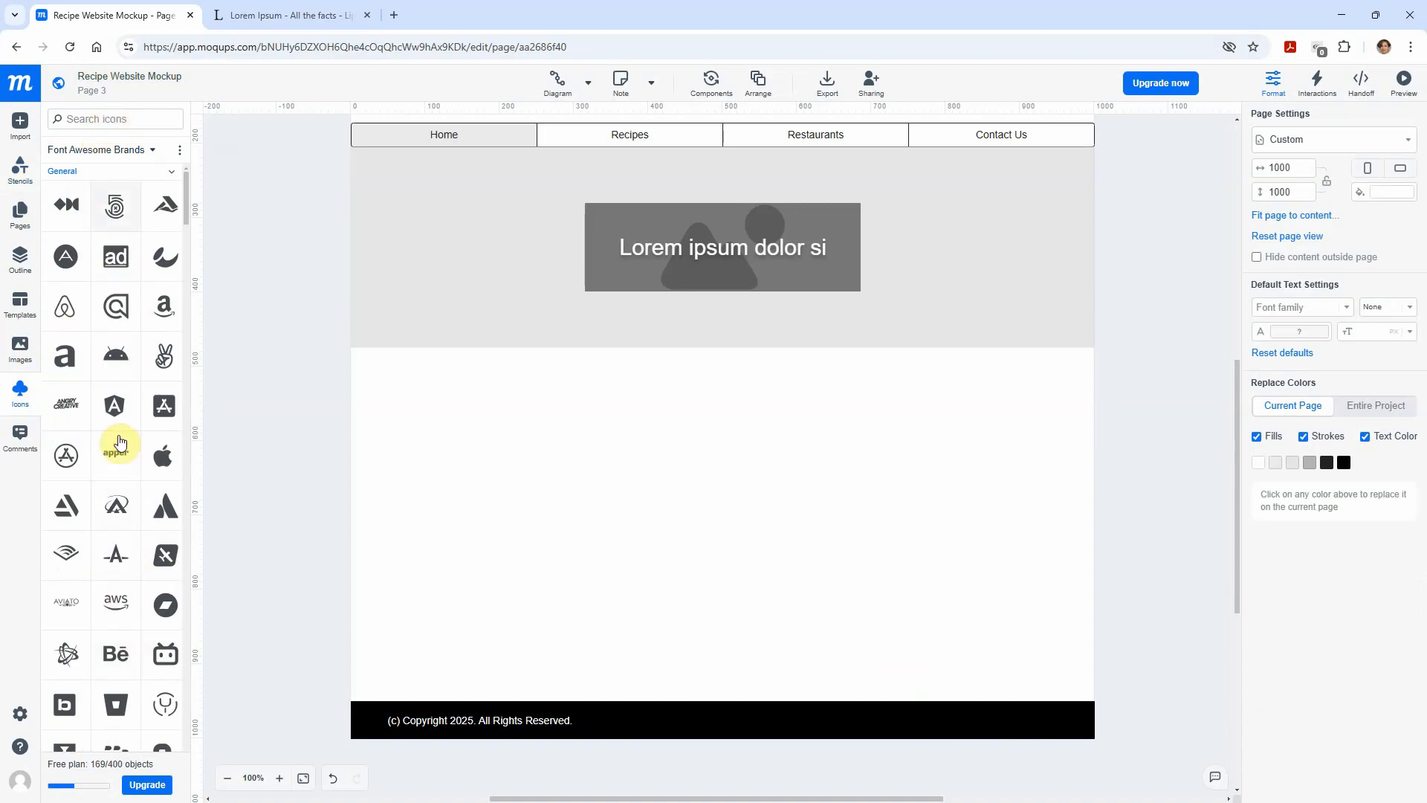
{"action": "left_click", "coordinate": [108, 121]}
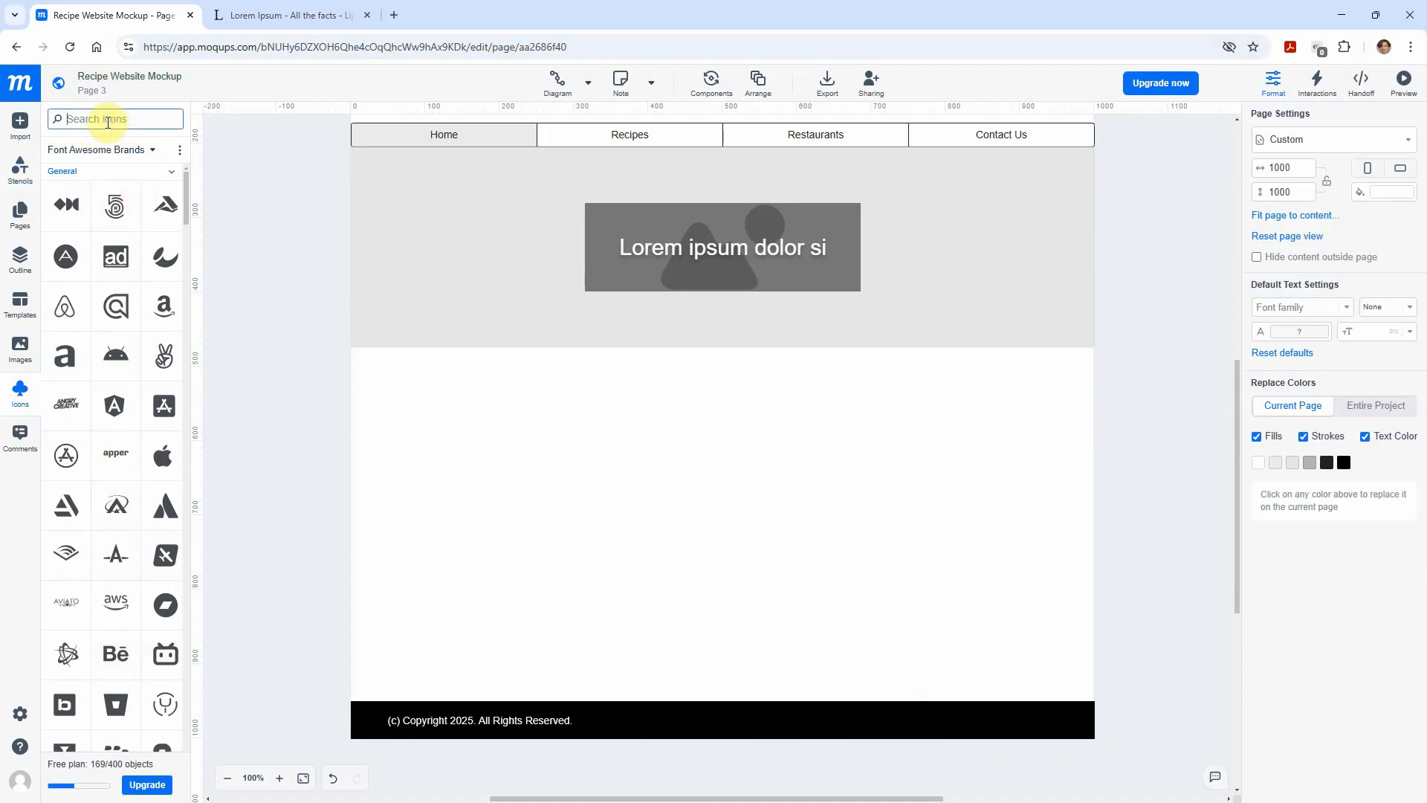
{"action": "type", "text": "you"}
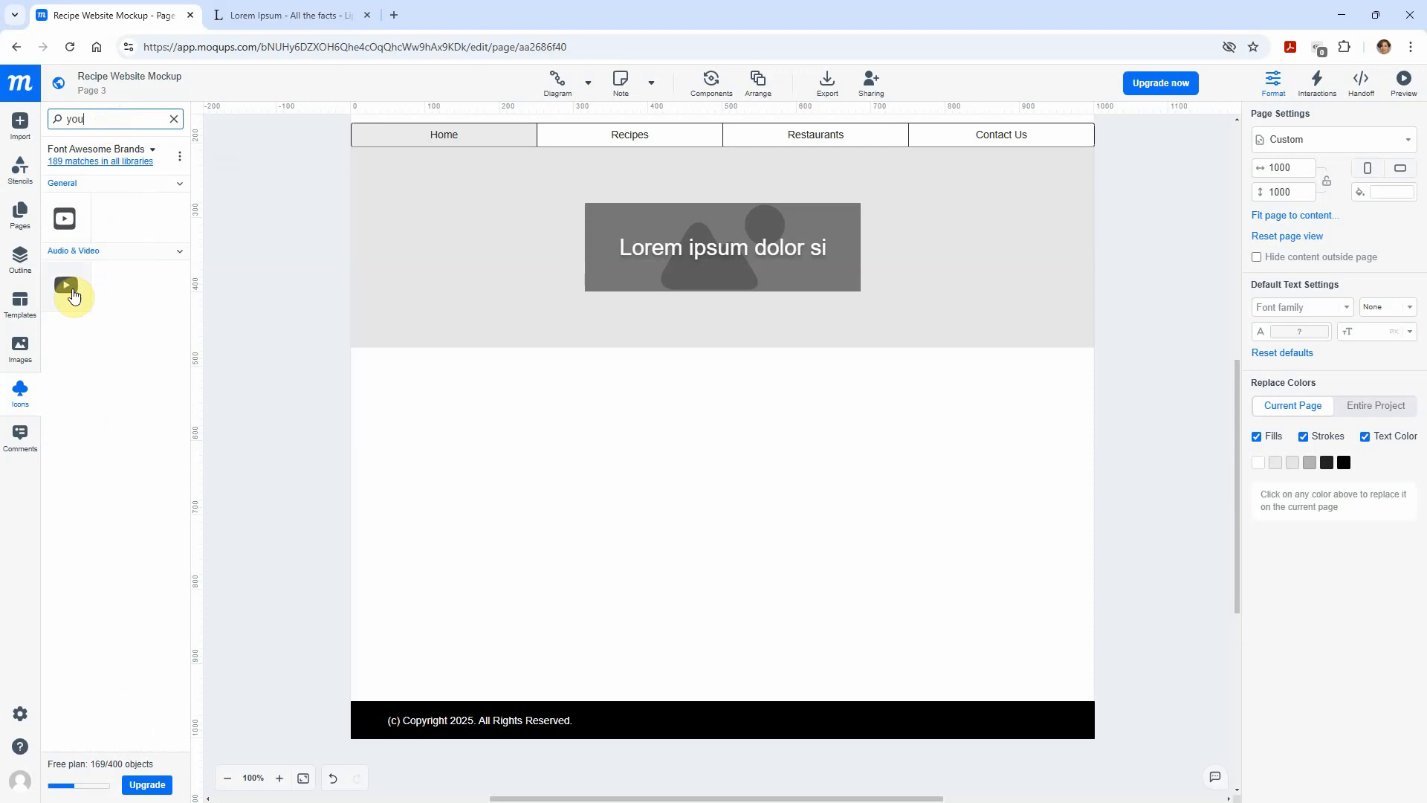
{"action": "left_click_drag", "start_coordinate": [67, 287], "coordinate": [1055, 713]}
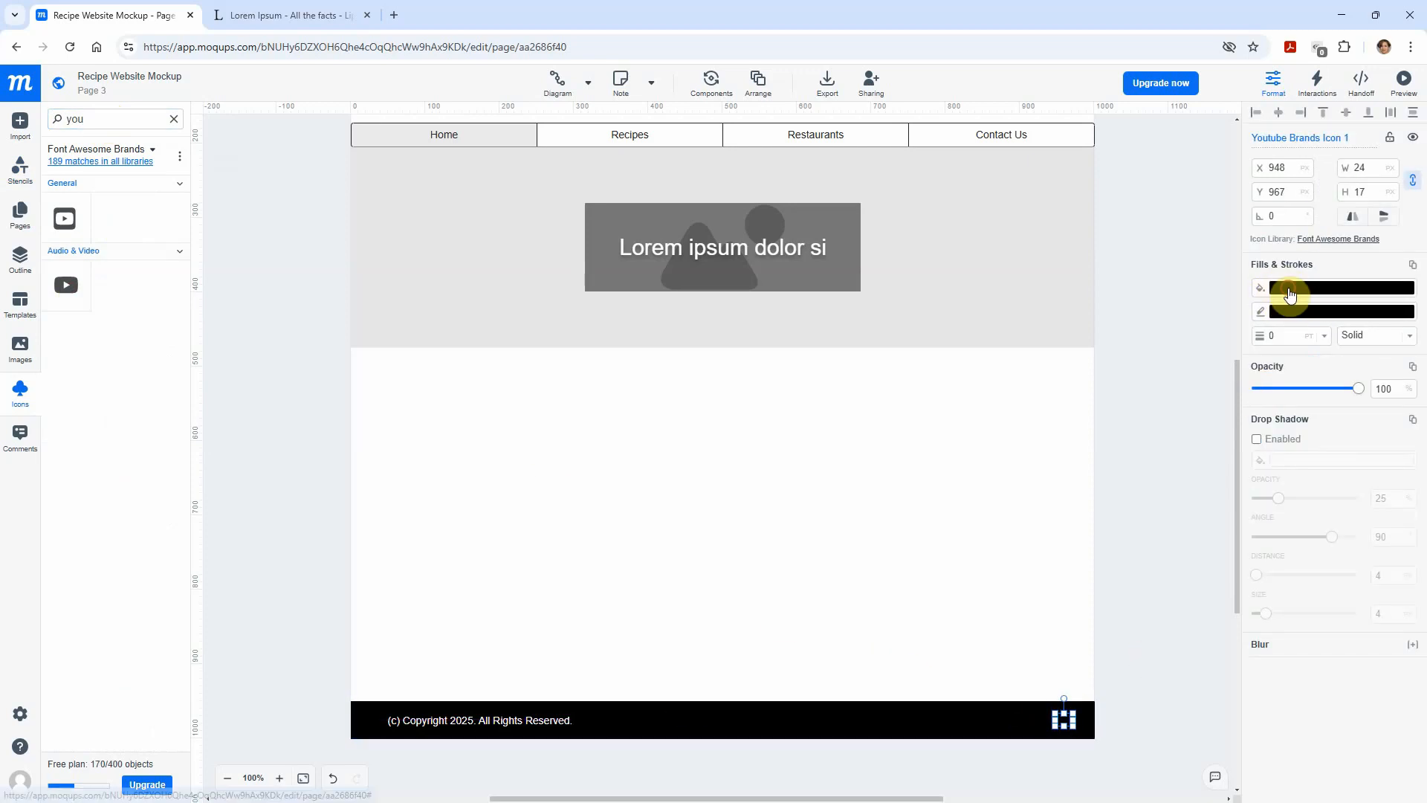
{"action": "left_click", "coordinate": [1281, 286]}
{"action": "left_click", "coordinate": [1069, 235]}
{"action": "left_click", "coordinate": [971, 548]}
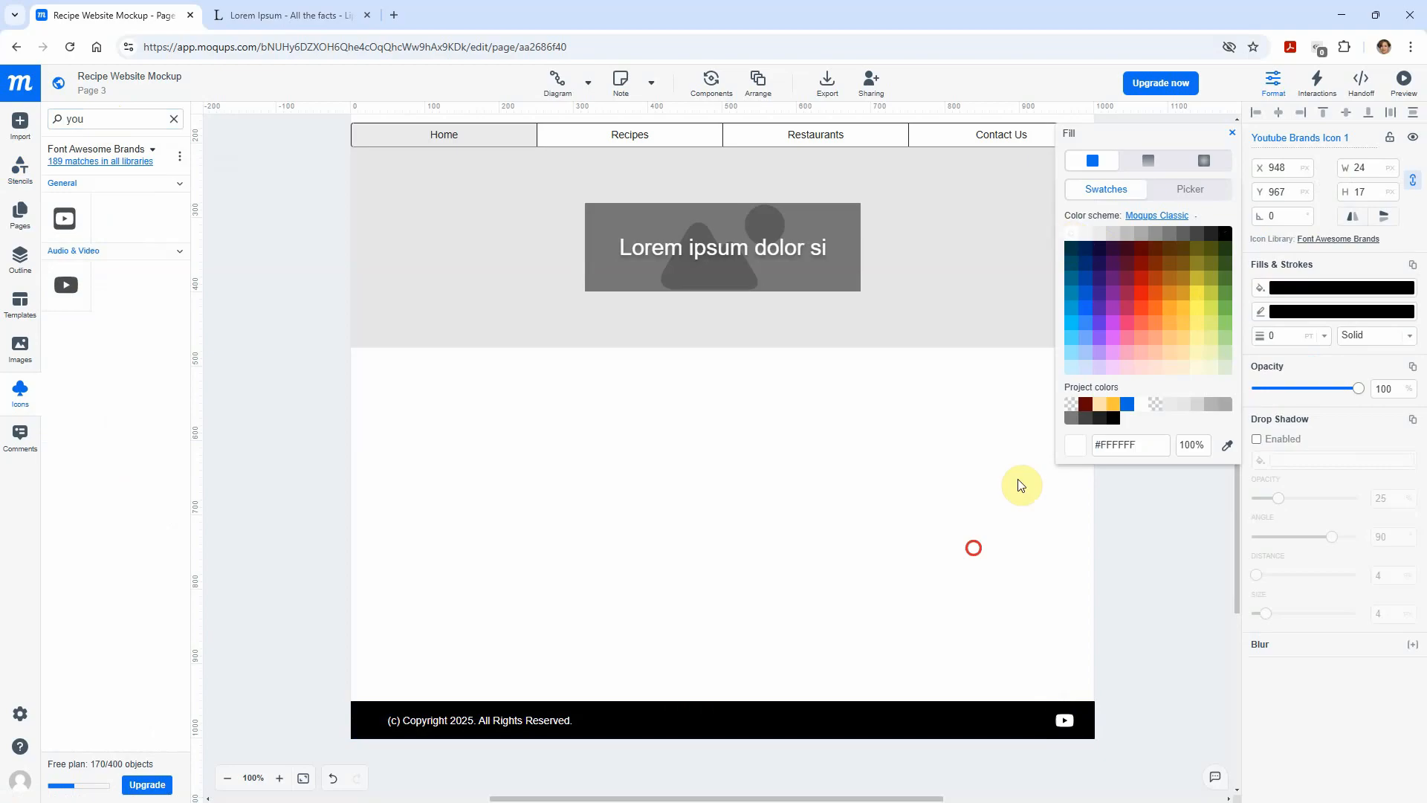
- Find the square Facebook icon, place it beside the YouTube icon at about X 900, Y 967, and fill it white (#FFFFFF)
{"action": "left_click_drag", "start_coordinate": [142, 126], "coordinate": [42, 133]}
{"action": "type", "text": "facebook"}
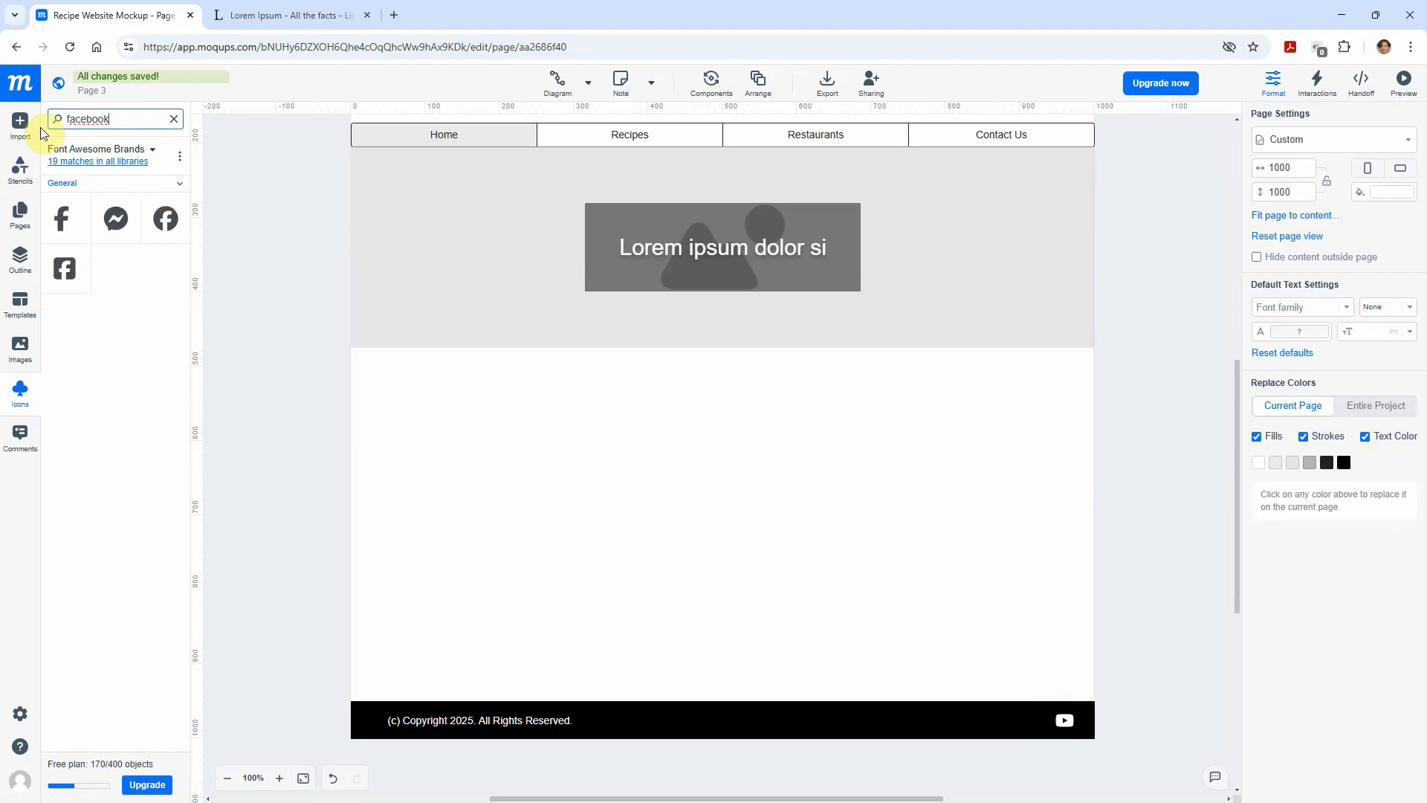
{"action": "left_click_drag", "start_coordinate": [64, 268], "coordinate": [1019, 715]}
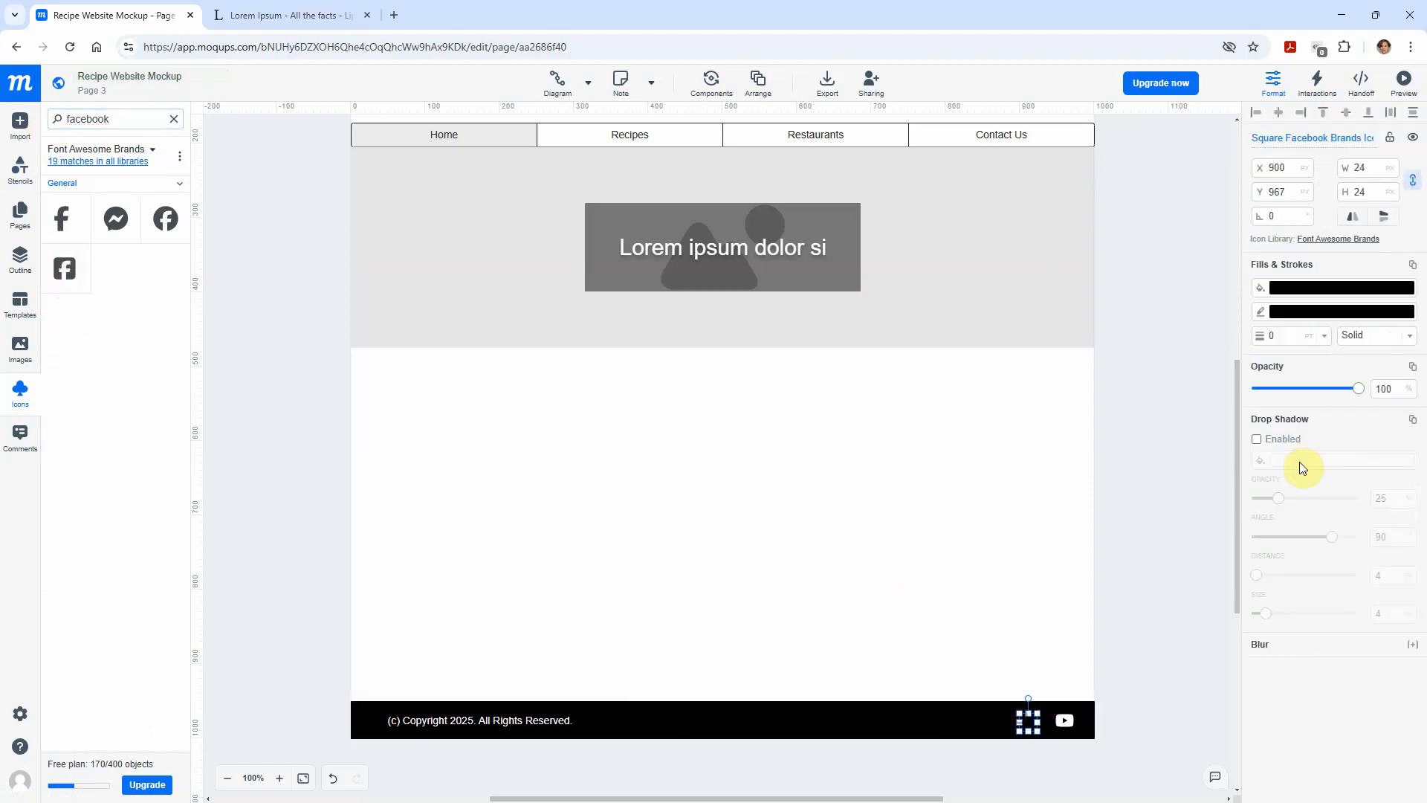
{"action": "left_click", "coordinate": [1270, 291]}
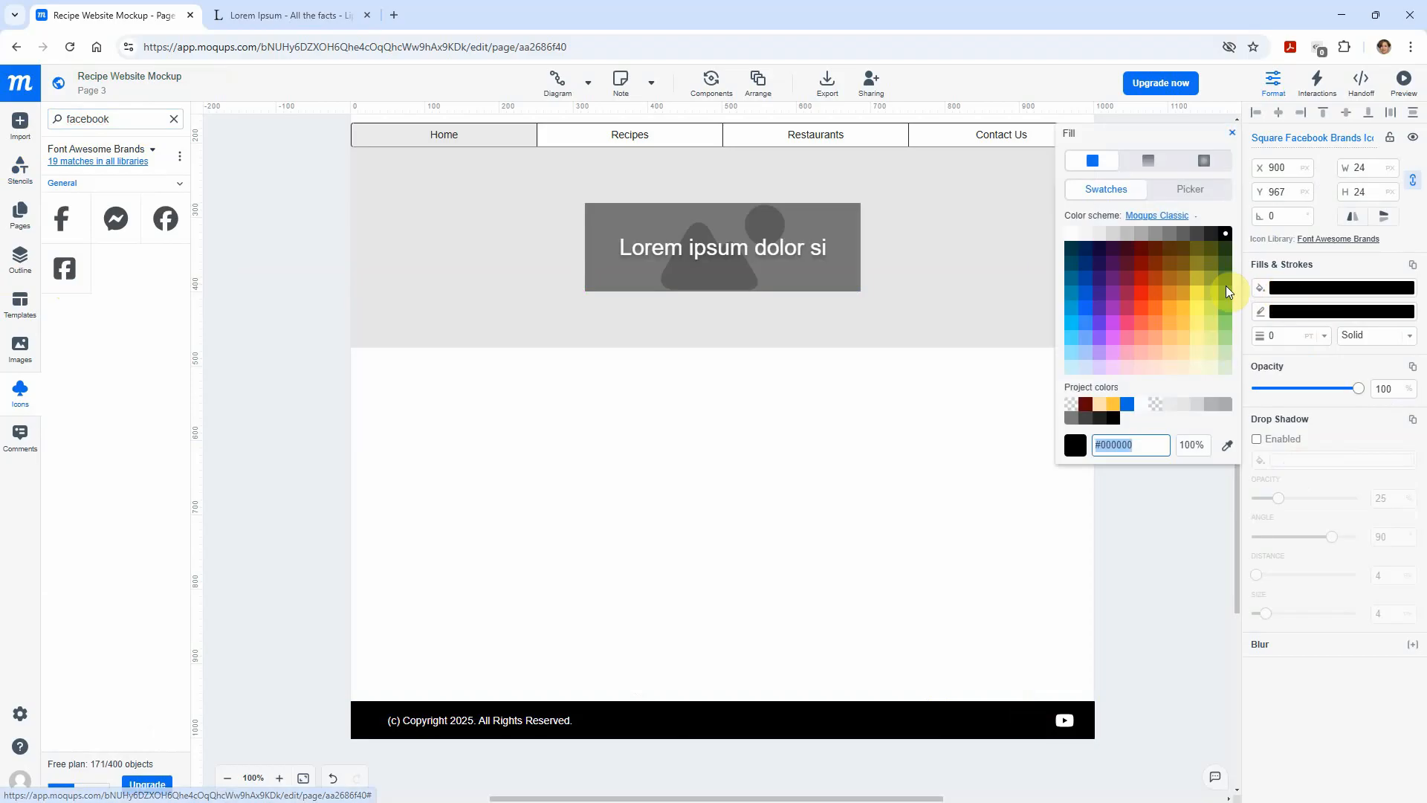
{"action": "left_click", "coordinate": [1070, 234]}
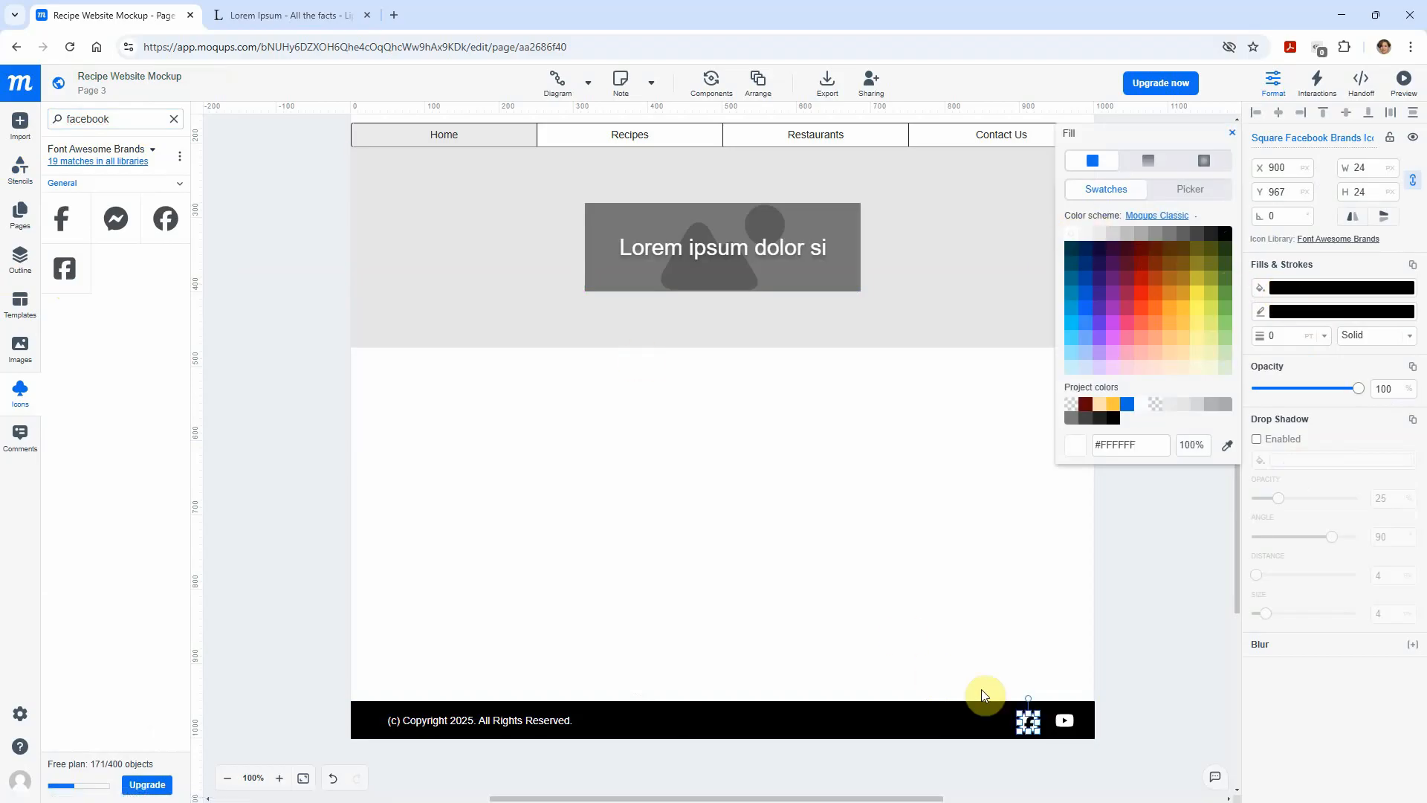
{"action": "left_click", "coordinate": [965, 660]}
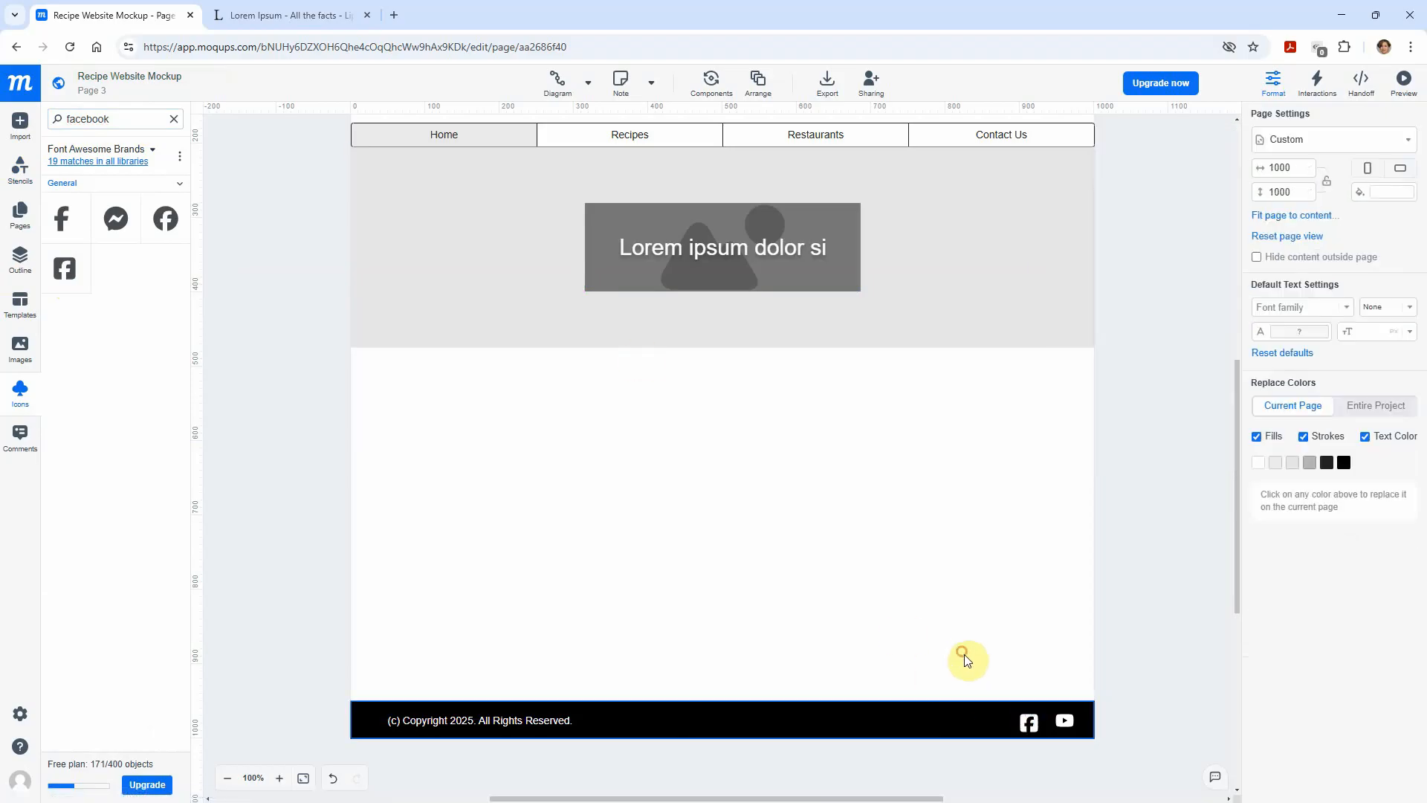
- Find the square X (Twitter) icon, place it in the footer at about X 852, Y 972, and fill it white (#FFFFFF)
{"action": "double_click", "coordinate": [117, 120]}
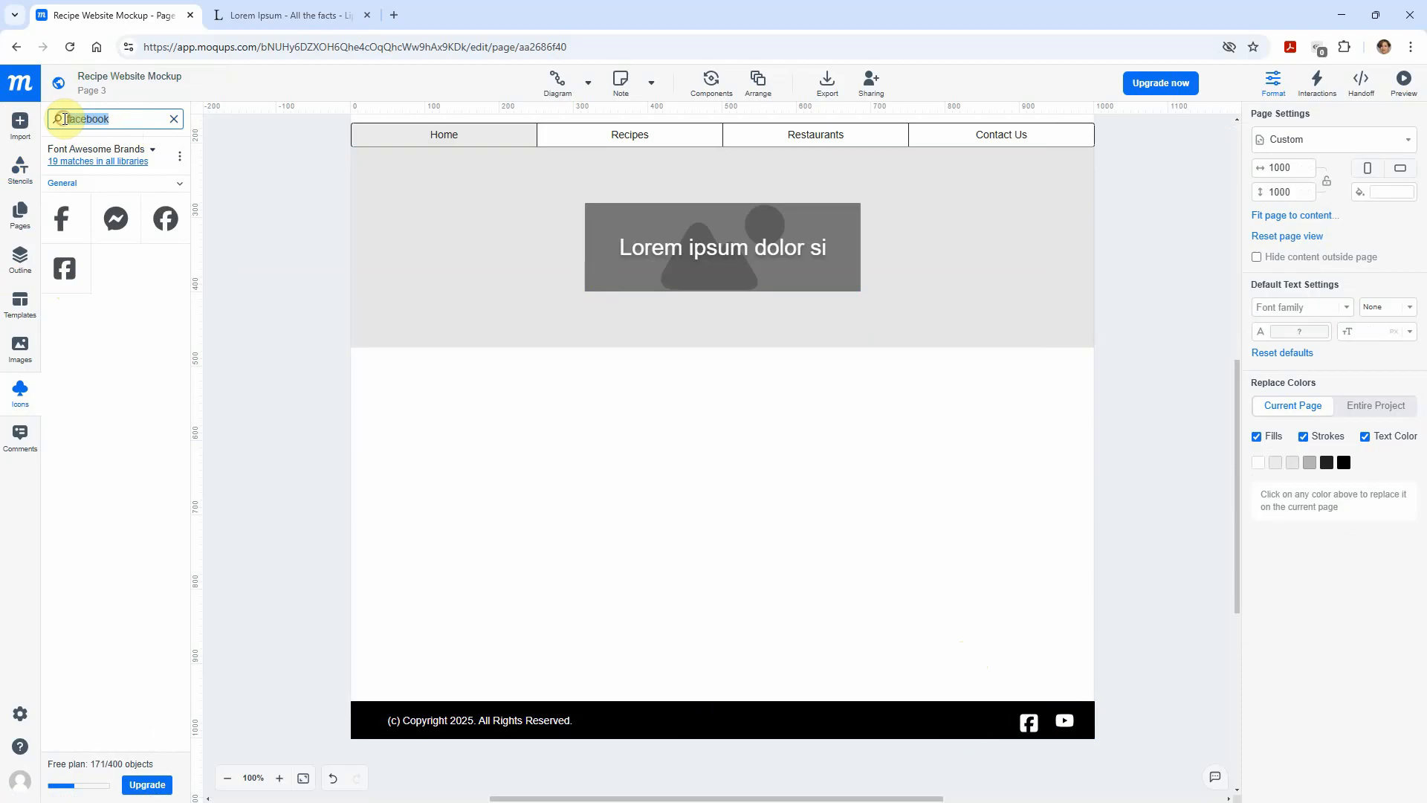
{"action": "type", "text": "x"}
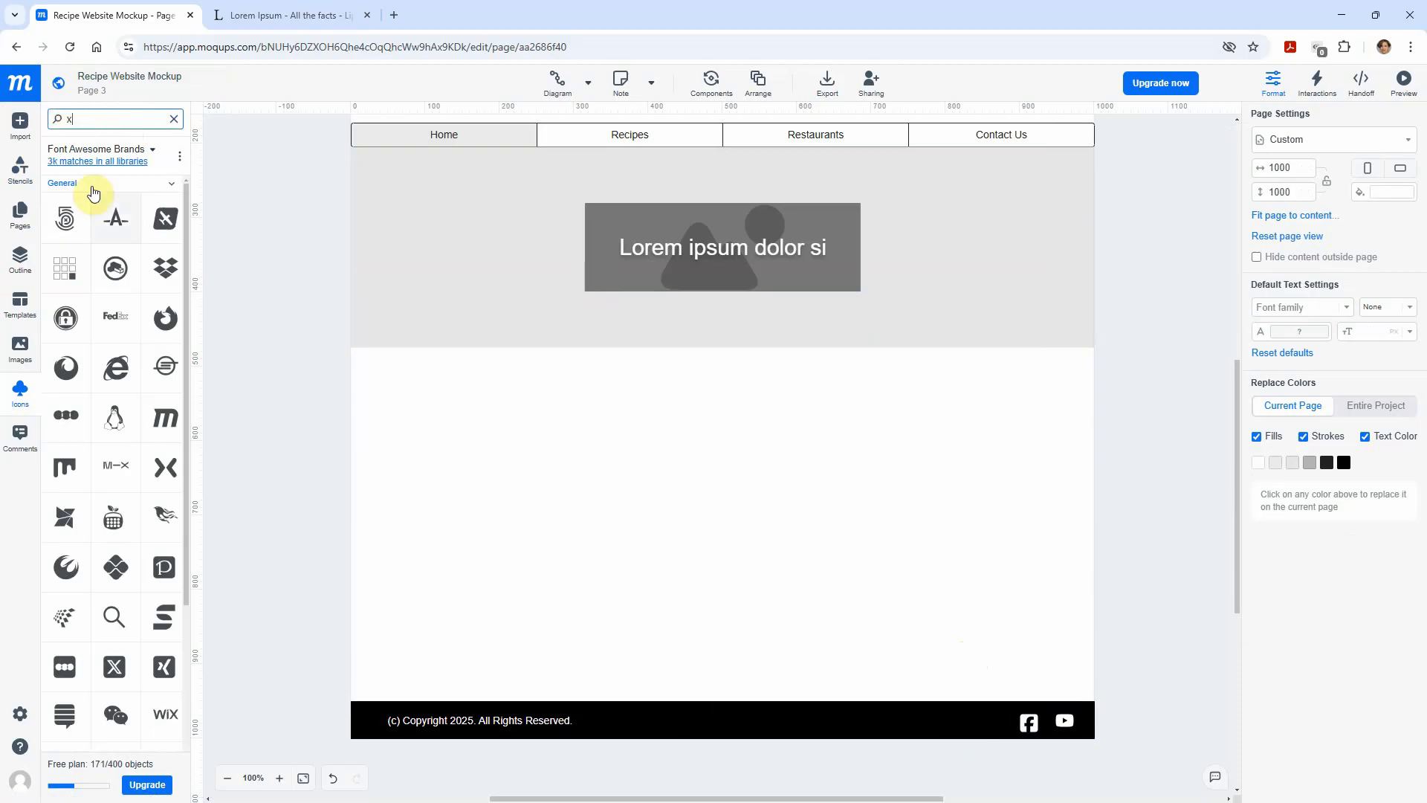
{"action": "left_click_drag", "start_coordinate": [113, 667], "coordinate": [983, 717]}
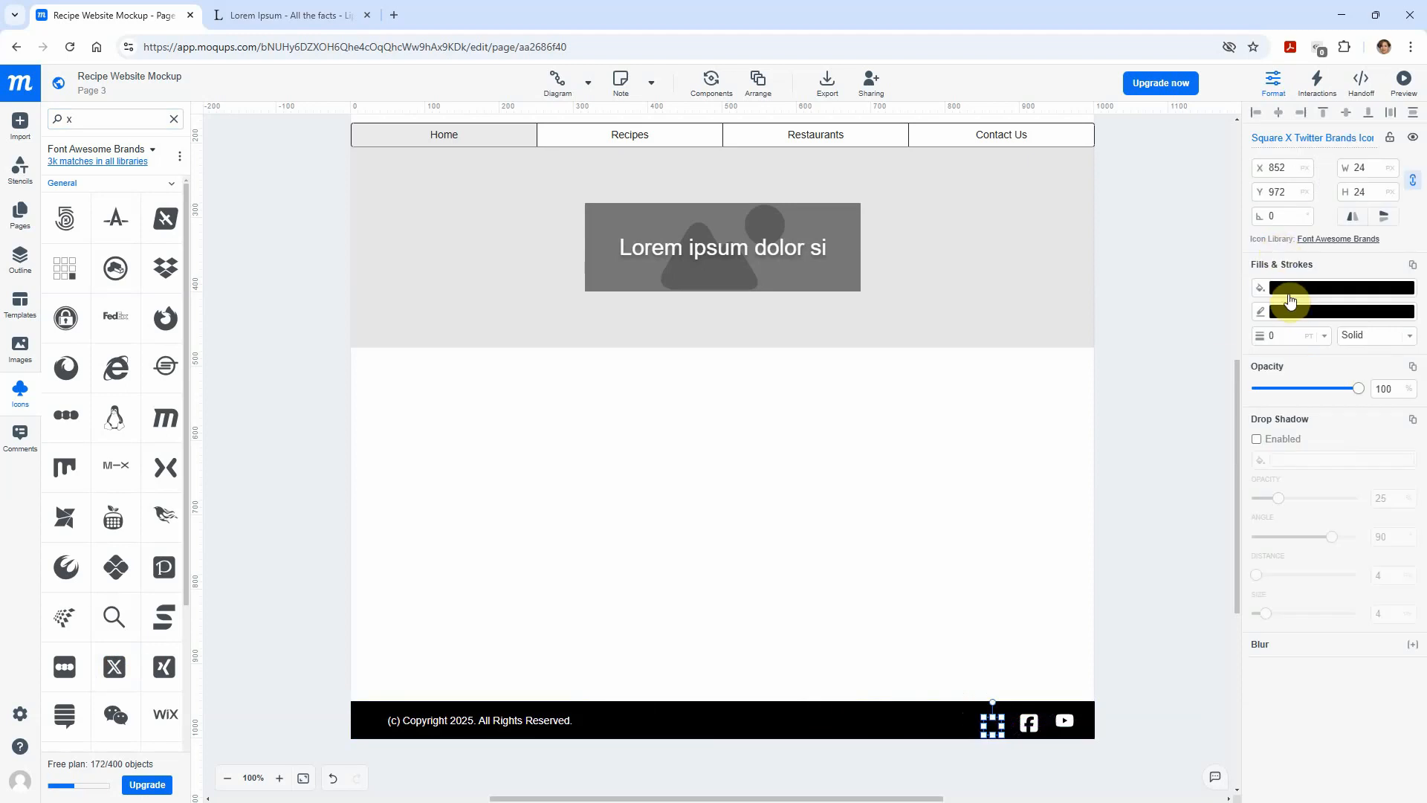
{"action": "left_click", "coordinate": [1289, 296]}
{"action": "left_click", "coordinate": [1073, 234]}
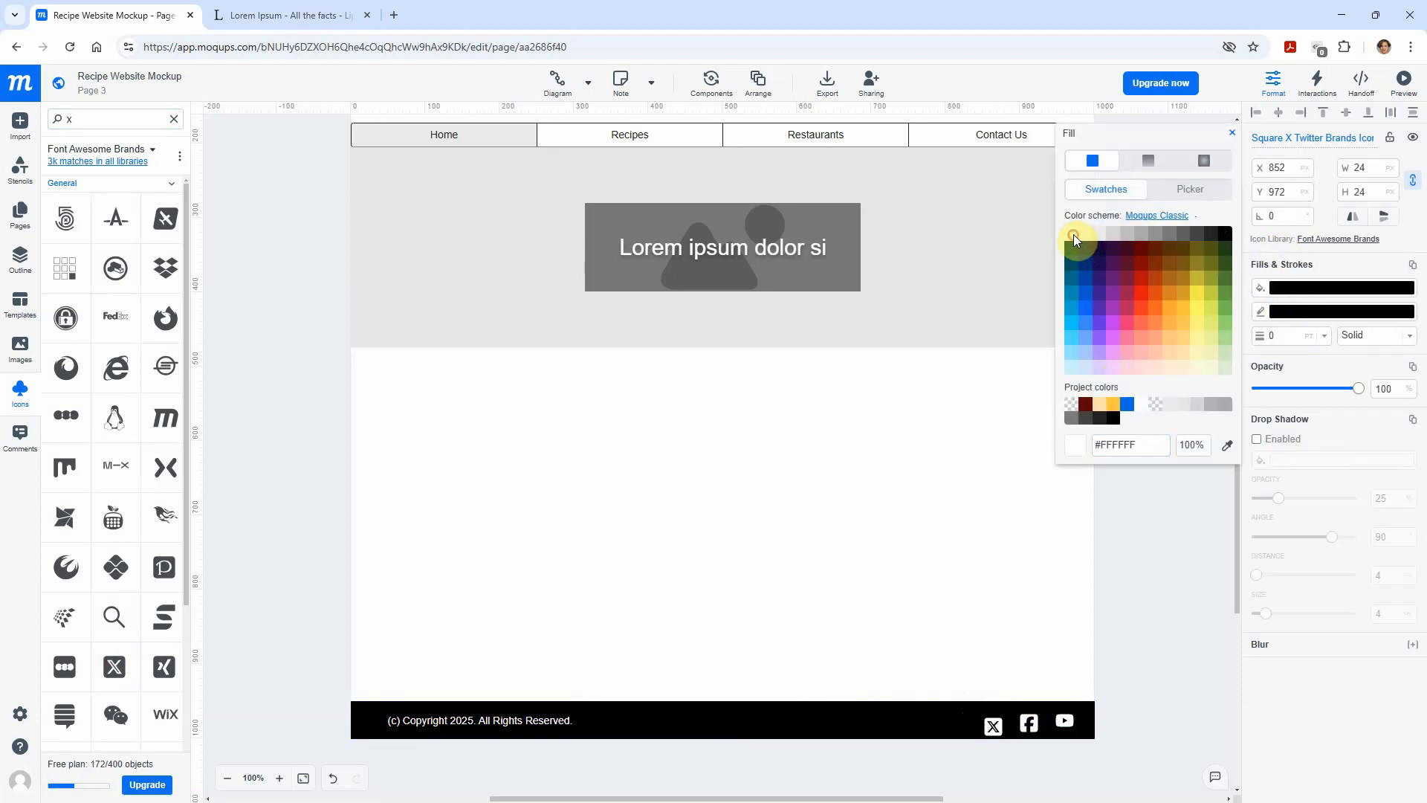
- Search for "inst", place the square Instagram icon in the footer at about X 783, Y 972, and fill it white (#FFFFFF)
{"action": "left_click", "coordinate": [54, 119]}
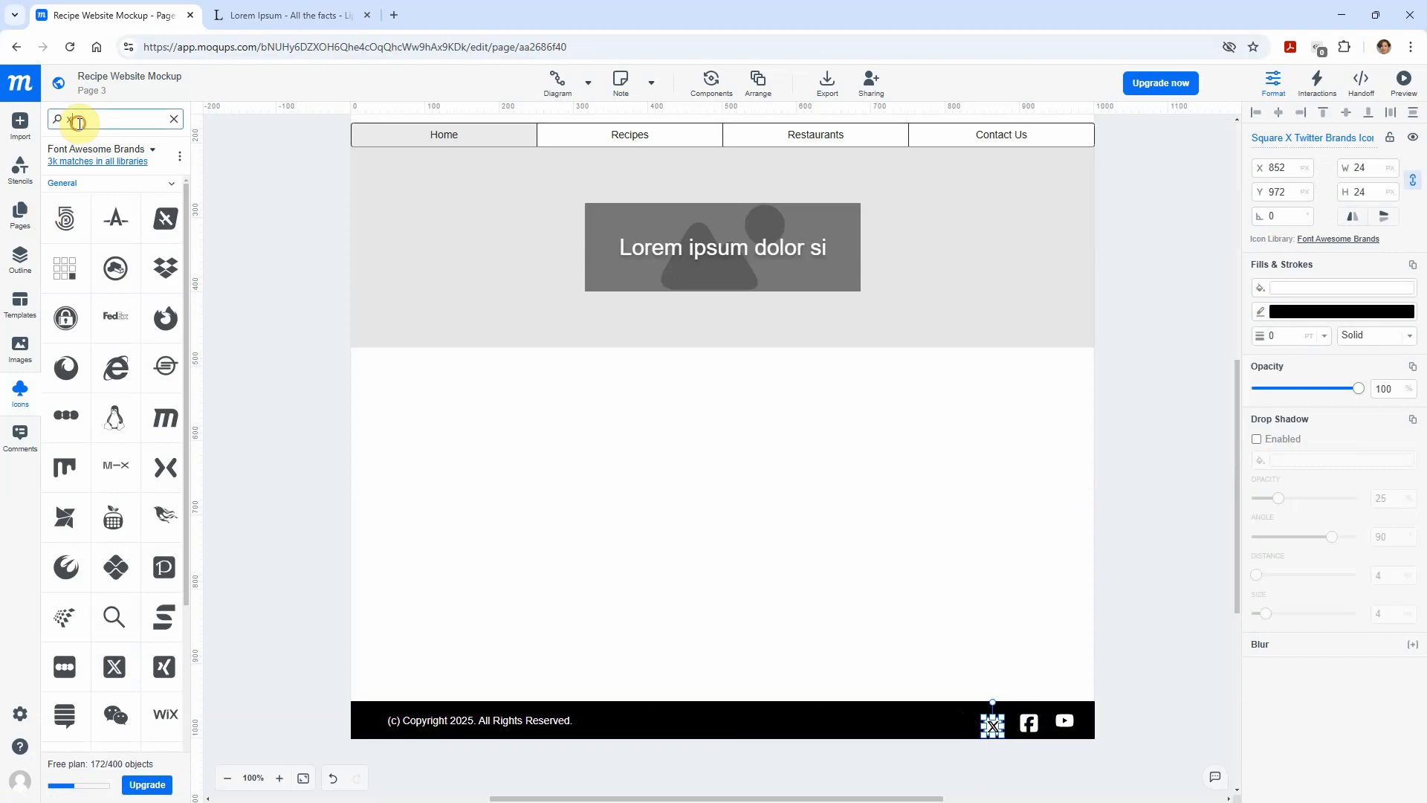
{"action": "key", "text": "BackSpace"}
{"action": "type", "text": "inst"}
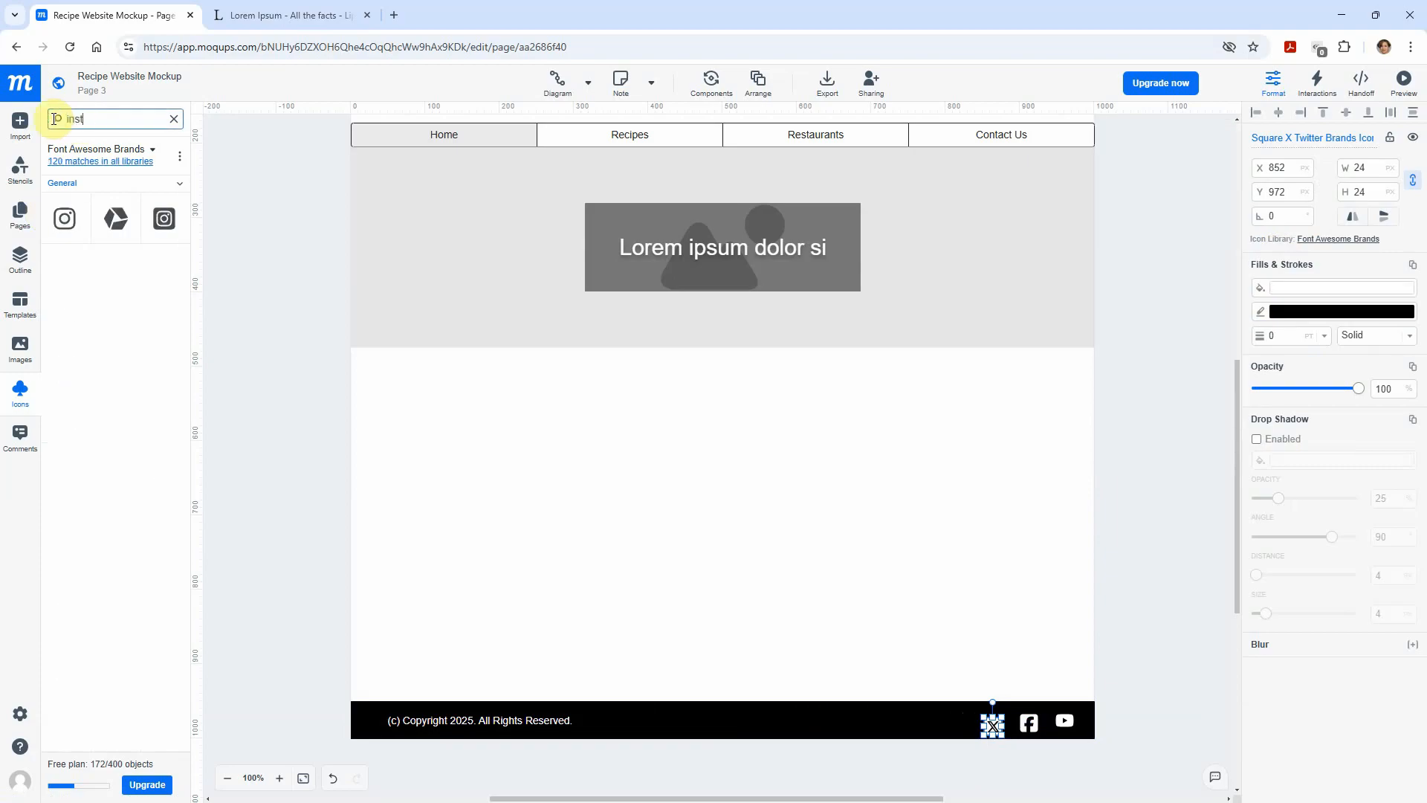
{"action": "left_click_drag", "start_coordinate": [163, 218], "coordinate": [935, 718]}
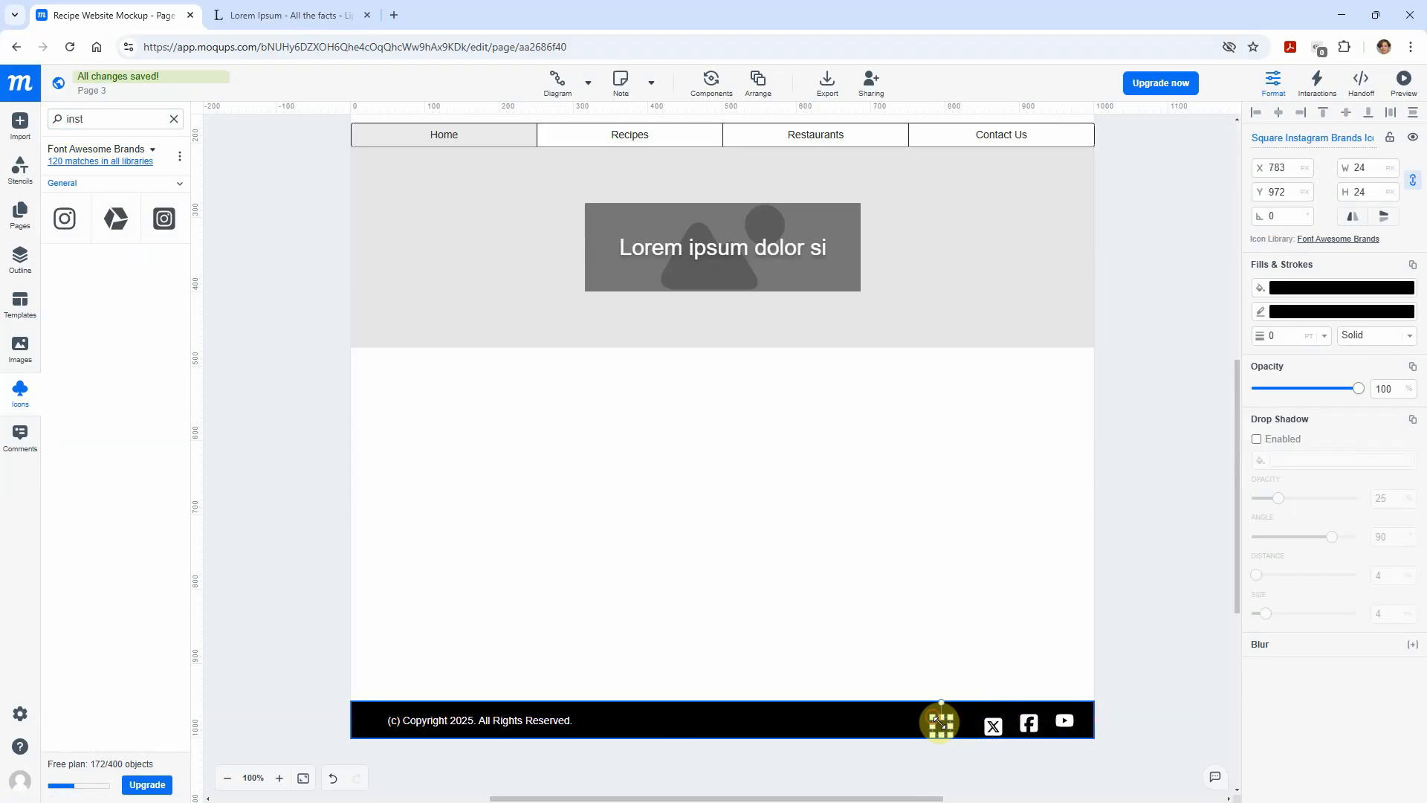
{"action": "left_click", "coordinate": [1280, 288]}
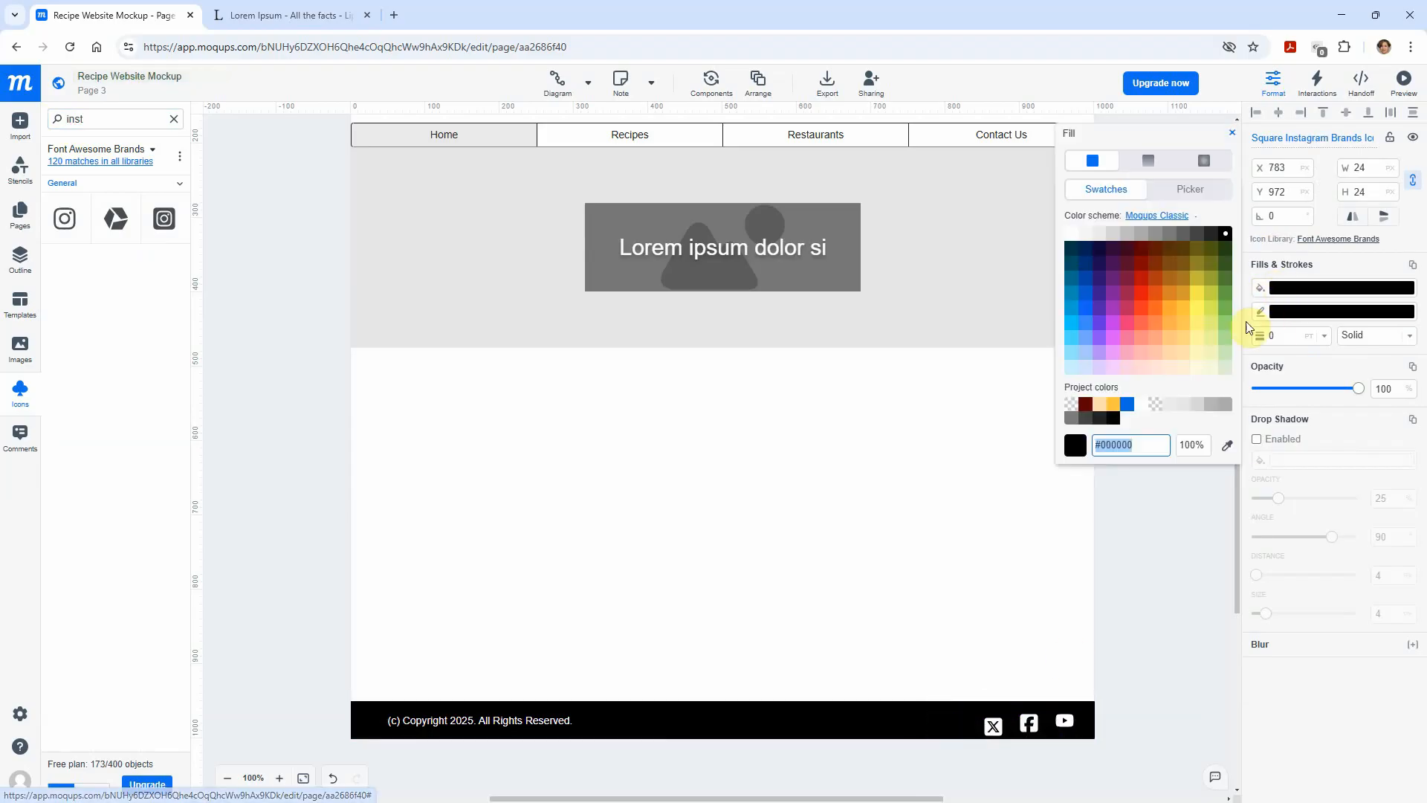
{"action": "left_click", "coordinate": [1072, 233]}
{"action": "left_click", "coordinate": [1037, 522]}
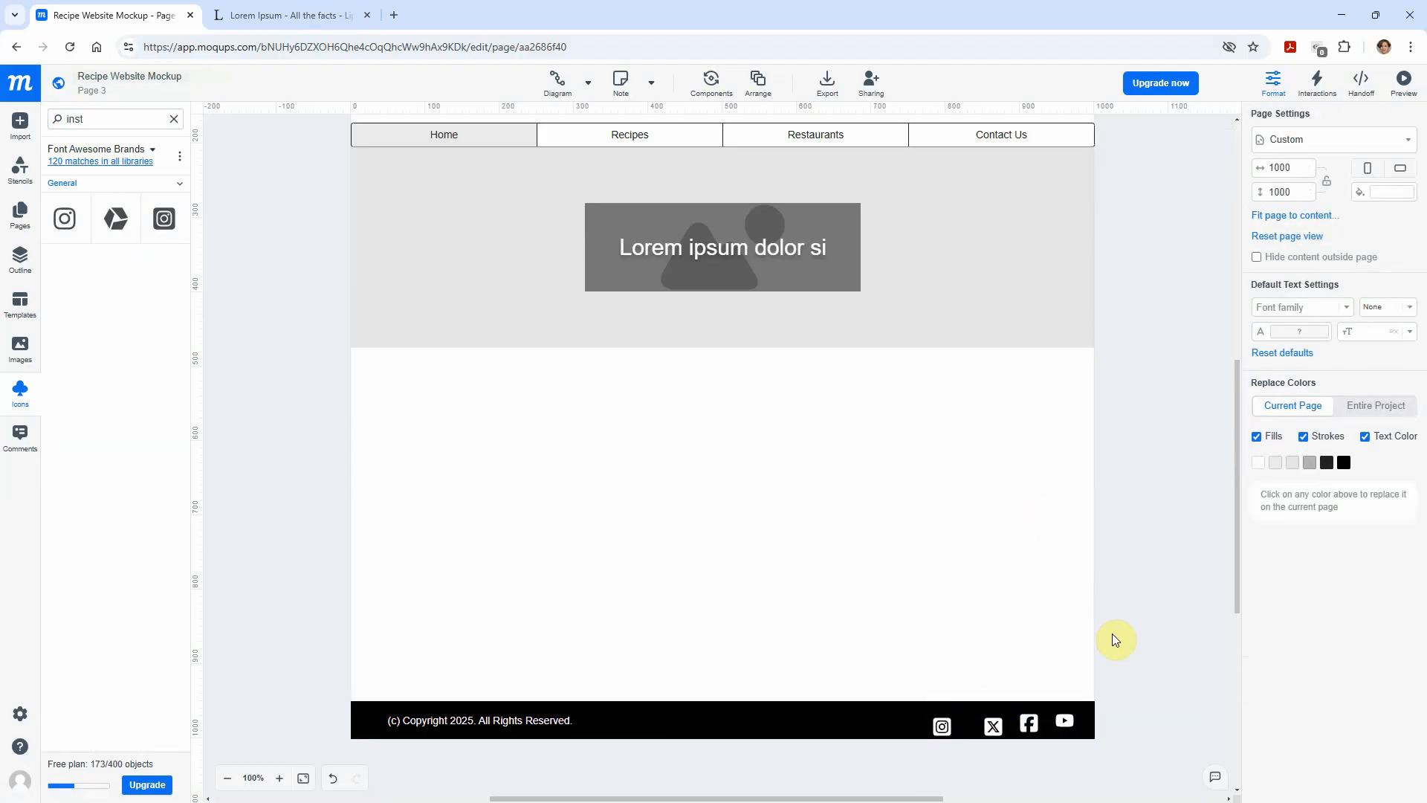
- Select the four social media icons in the footer and align them by their vertical centers
{"action": "left_click", "coordinate": [1067, 723]}
{"action": "left_click", "coordinate": [1029, 722]}
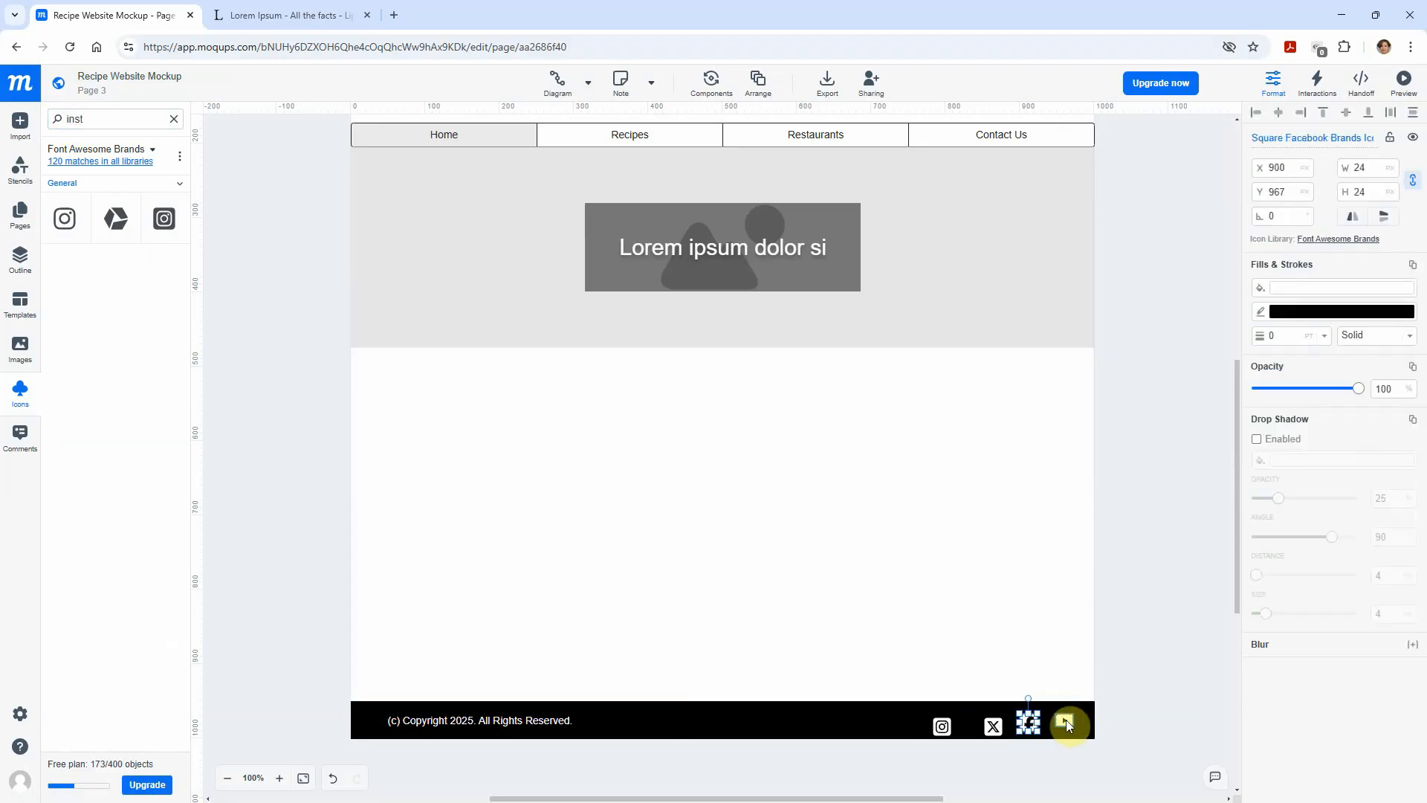
{"action": "left_click", "coordinate": [1064, 719], "text": "shift"}
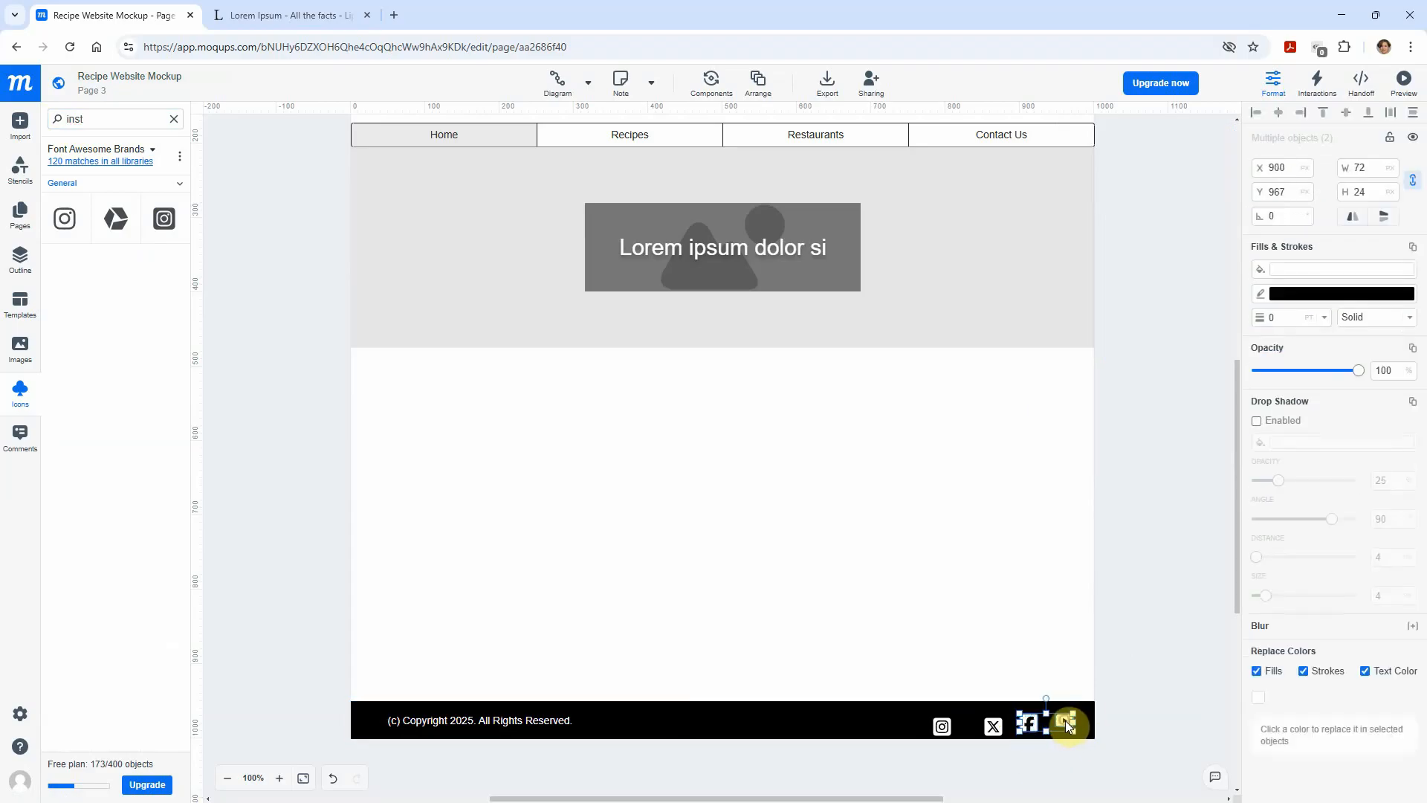
{"action": "left_click", "coordinate": [995, 729], "text": "shift"}
{"action": "left_click", "coordinate": [943, 730], "text": "shift"}
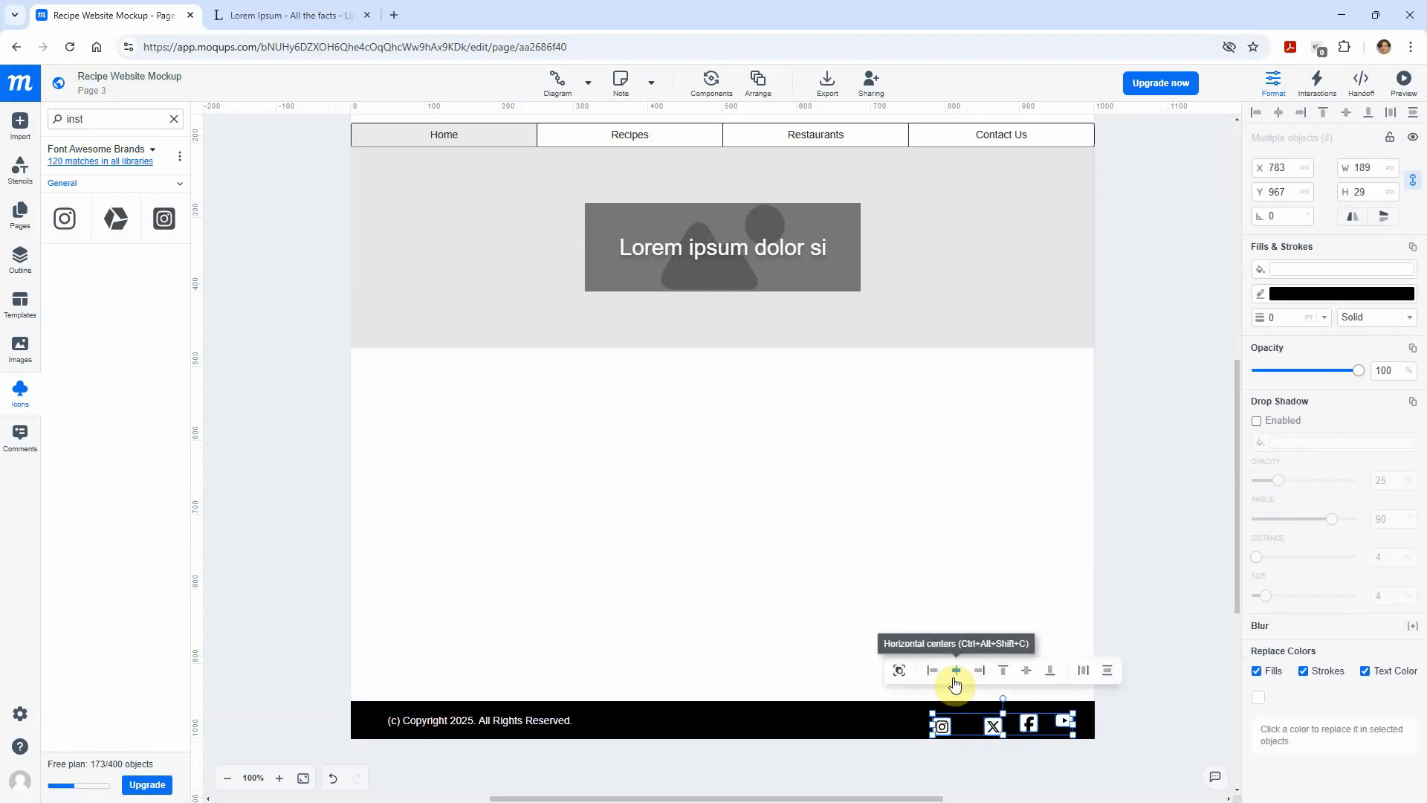
{"action": "left_click", "coordinate": [955, 682]}
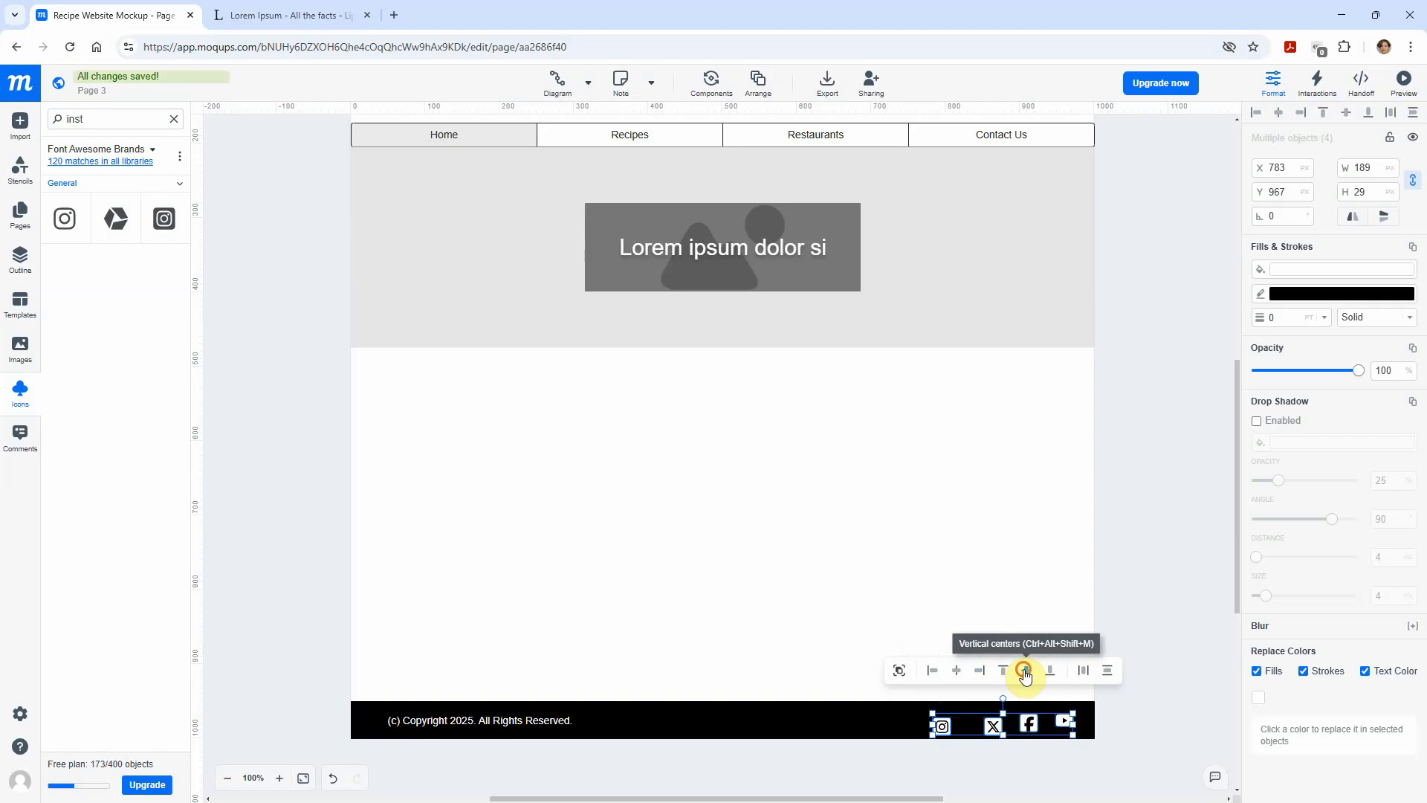
{"action": "left_click", "coordinate": [1024, 671]}
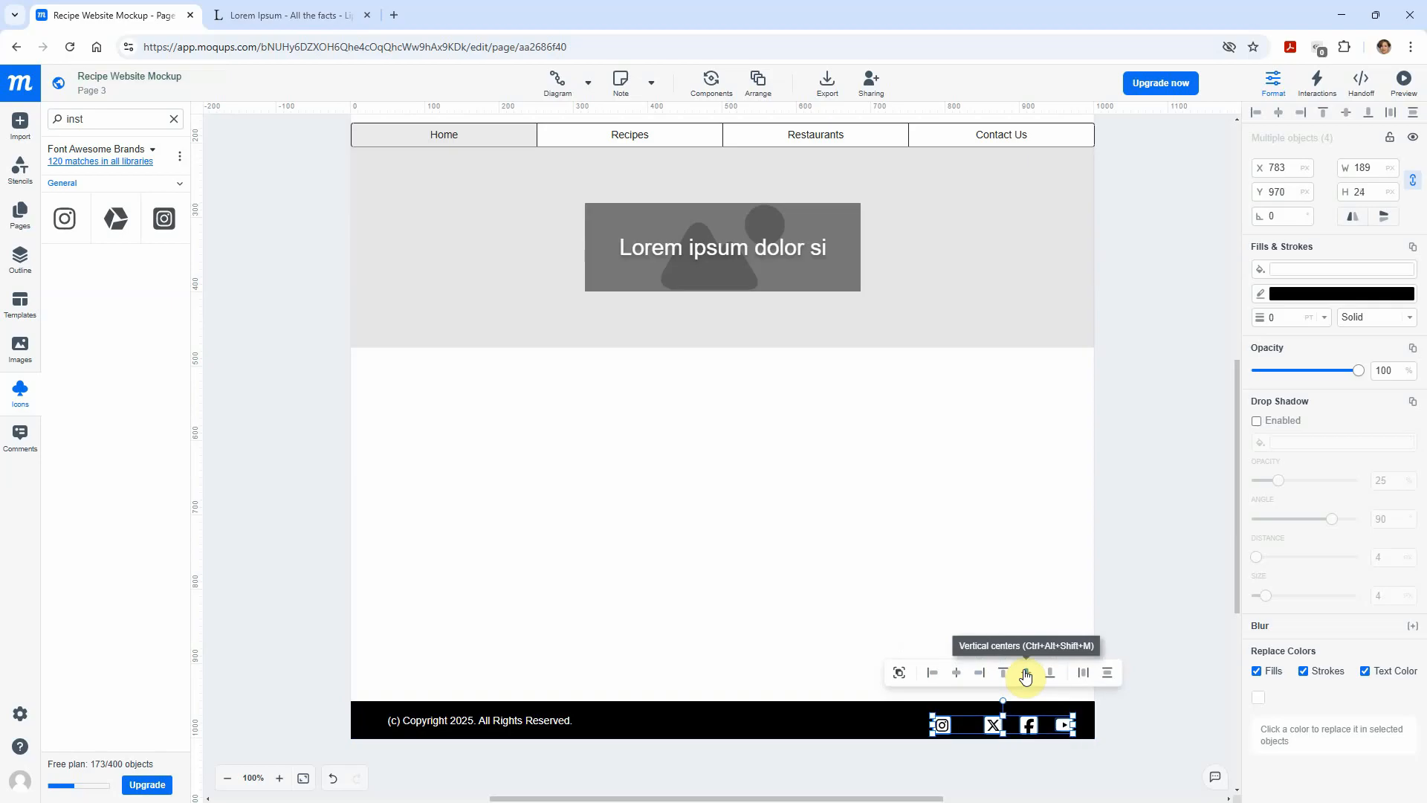
- Distribute the four social media icons horizontally and shift the row slightly up and to the left within the footer
{"action": "left_click", "coordinate": [1086, 673]}
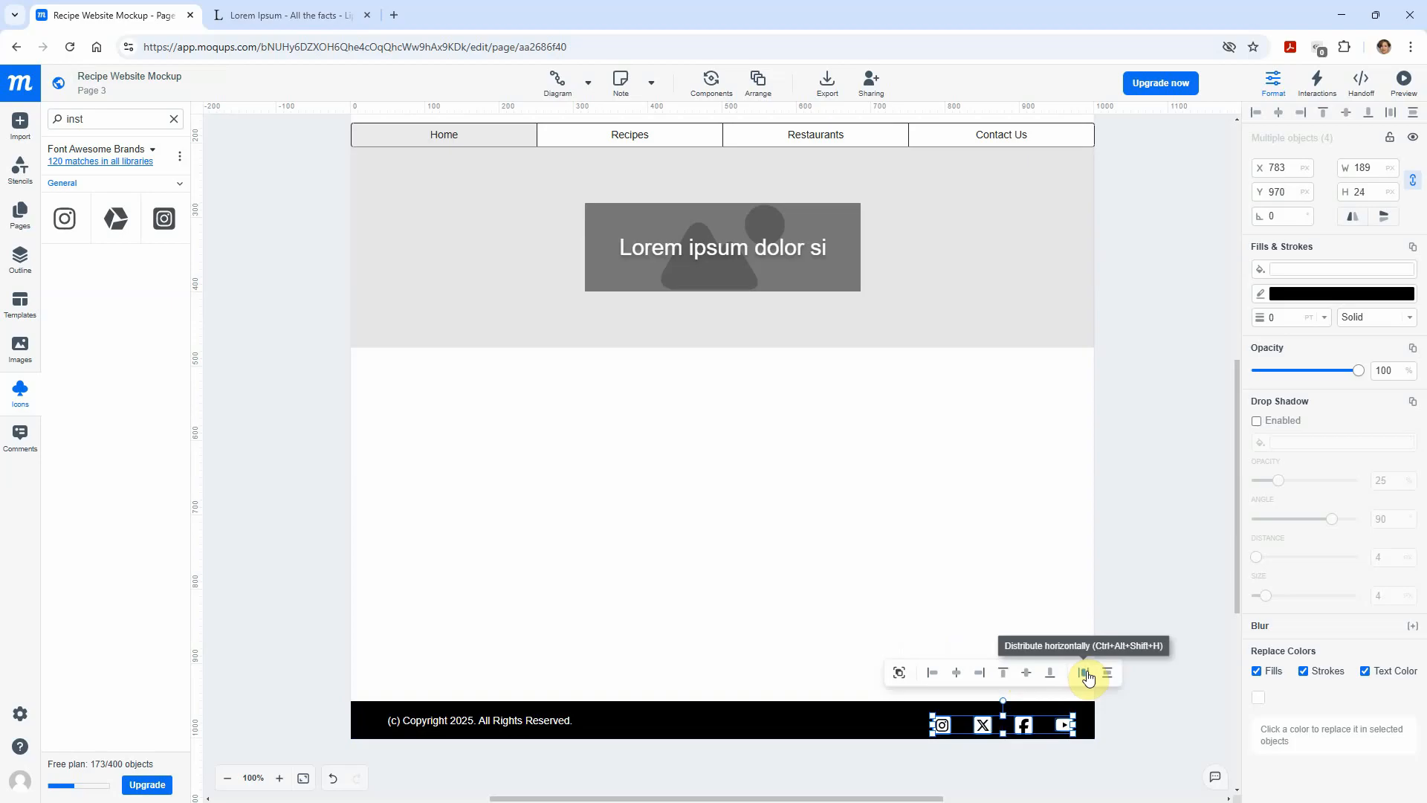
{"action": "left_click_drag", "start_coordinate": [1023, 724], "coordinate": [1015, 718]}
{"action": "left_click", "coordinate": [996, 609]}
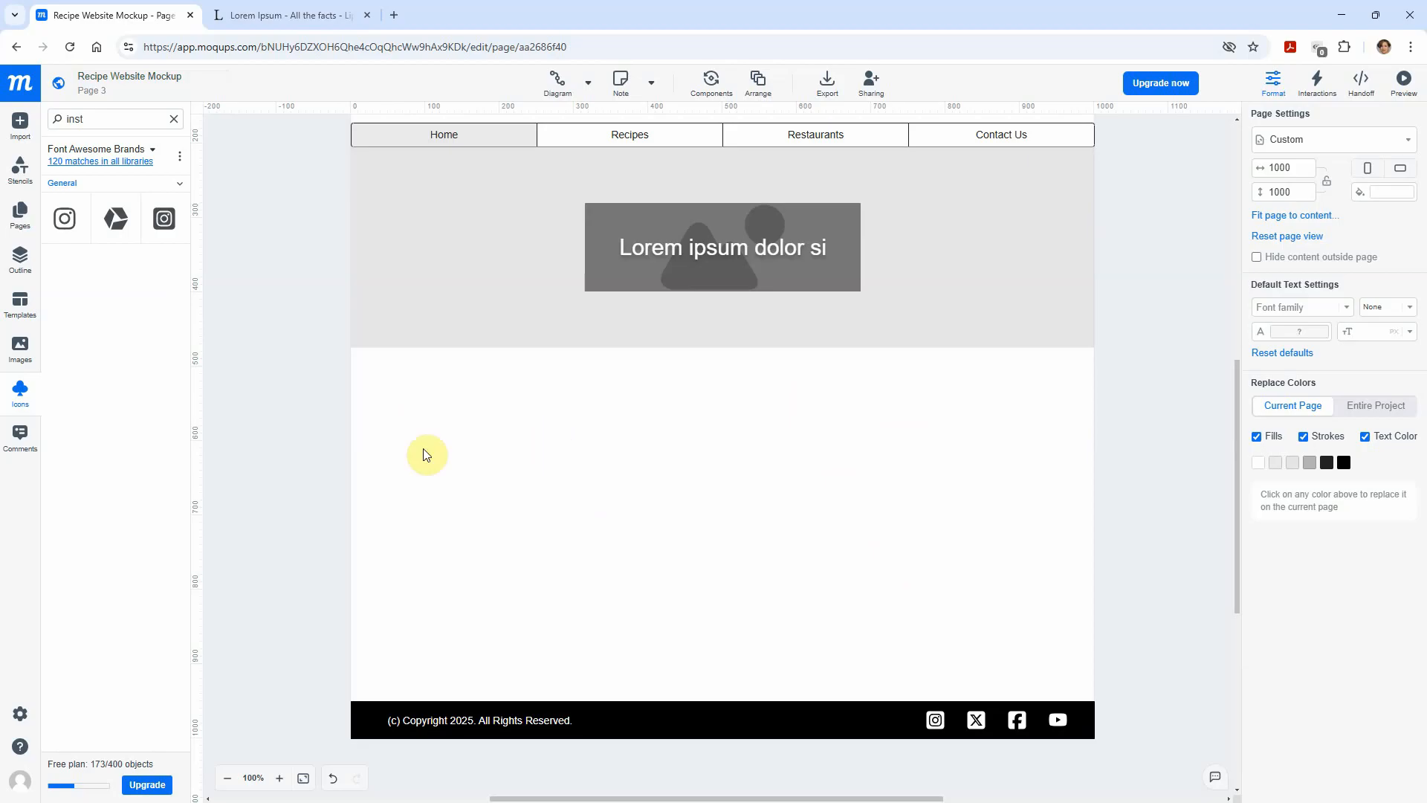
- Add a portrait rectangle as a card below the hero image at about X 95, Y 517, sized about 250 × 392 px
{"action": "left_click", "coordinate": [174, 119]}
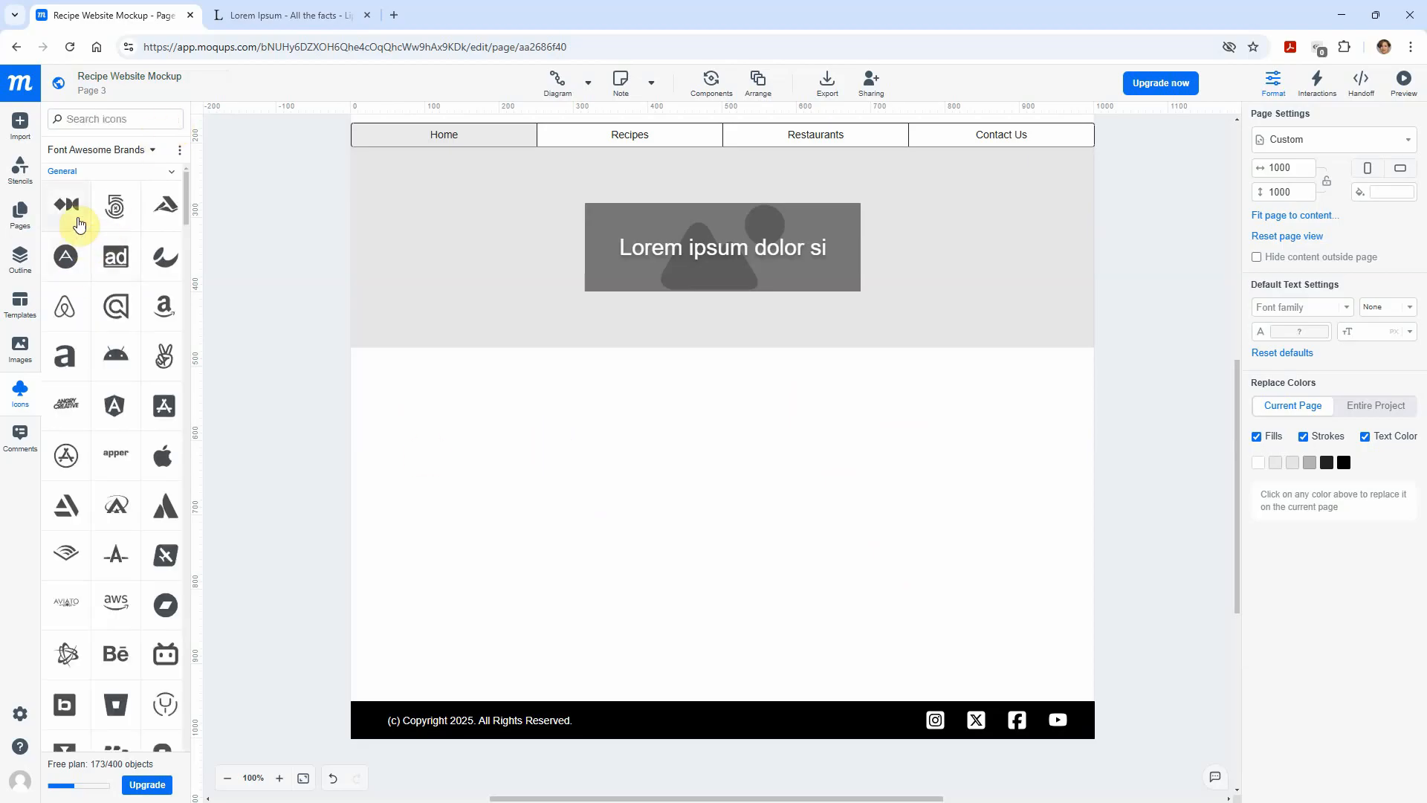
{"action": "left_click", "coordinate": [20, 170]}
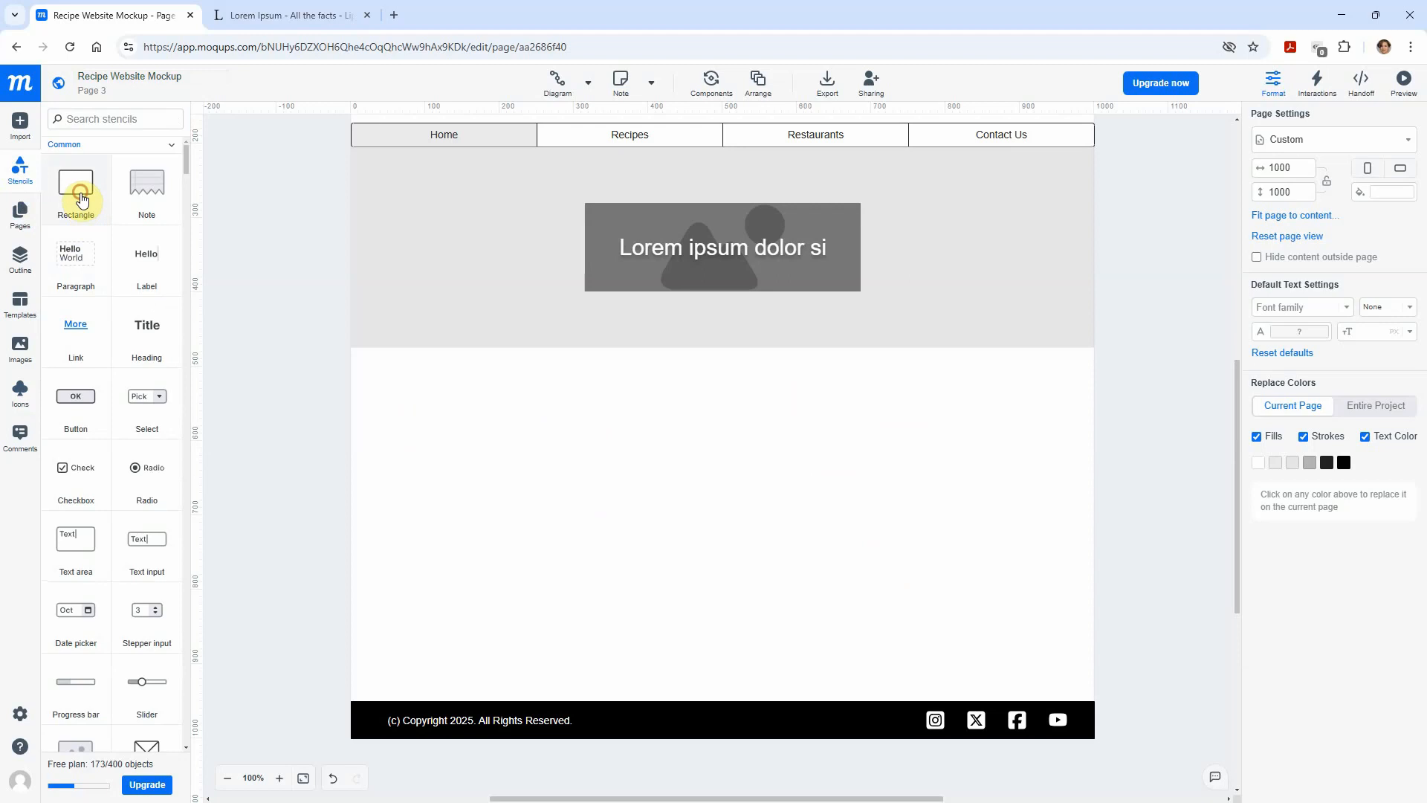
{"action": "left_click_drag", "start_coordinate": [82, 200], "coordinate": [602, 409]}
{"action": "left_click_drag", "start_coordinate": [512, 416], "coordinate": [536, 670]}
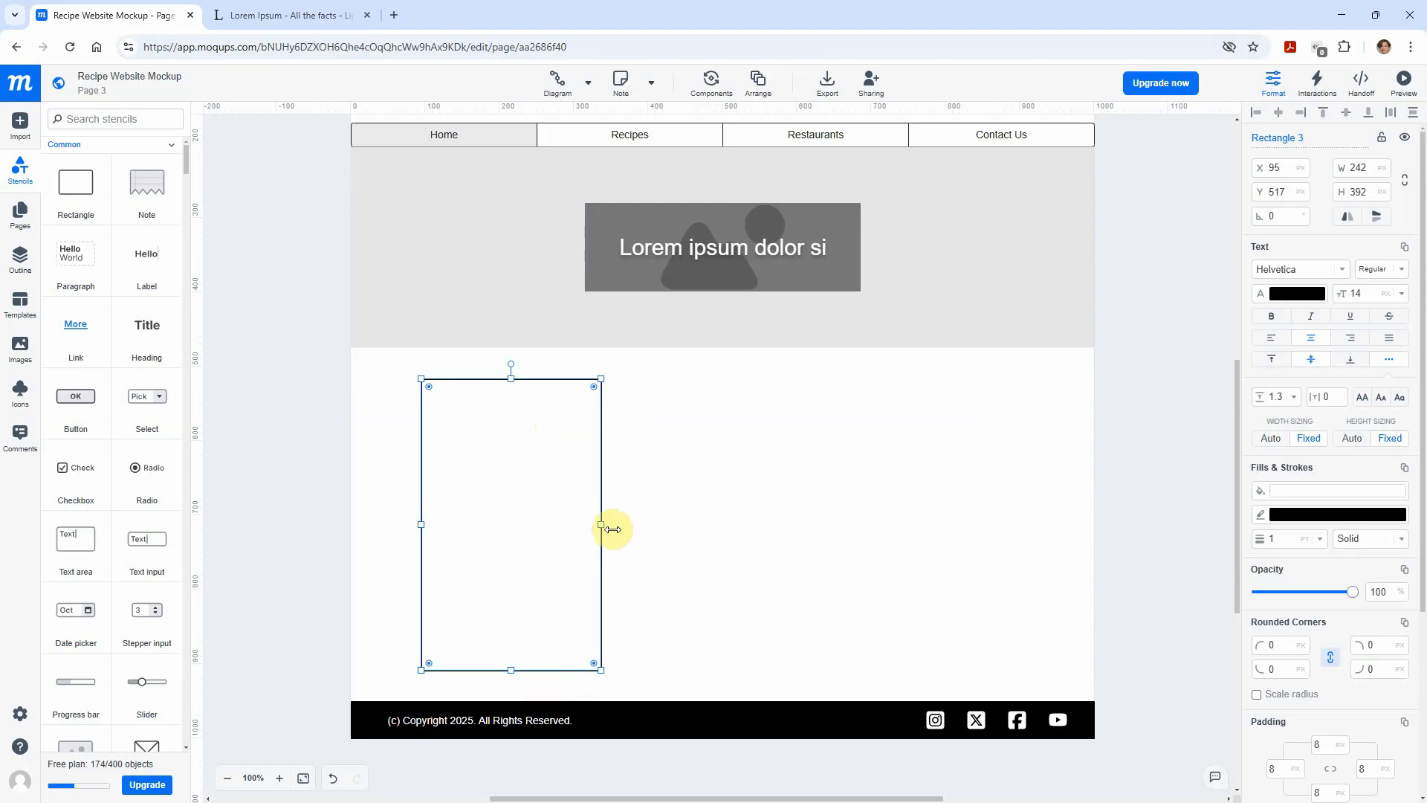
{"action": "left_click_drag", "start_coordinate": [612, 529], "coordinate": [607, 530]}
{"action": "left_click", "coordinate": [670, 475]}
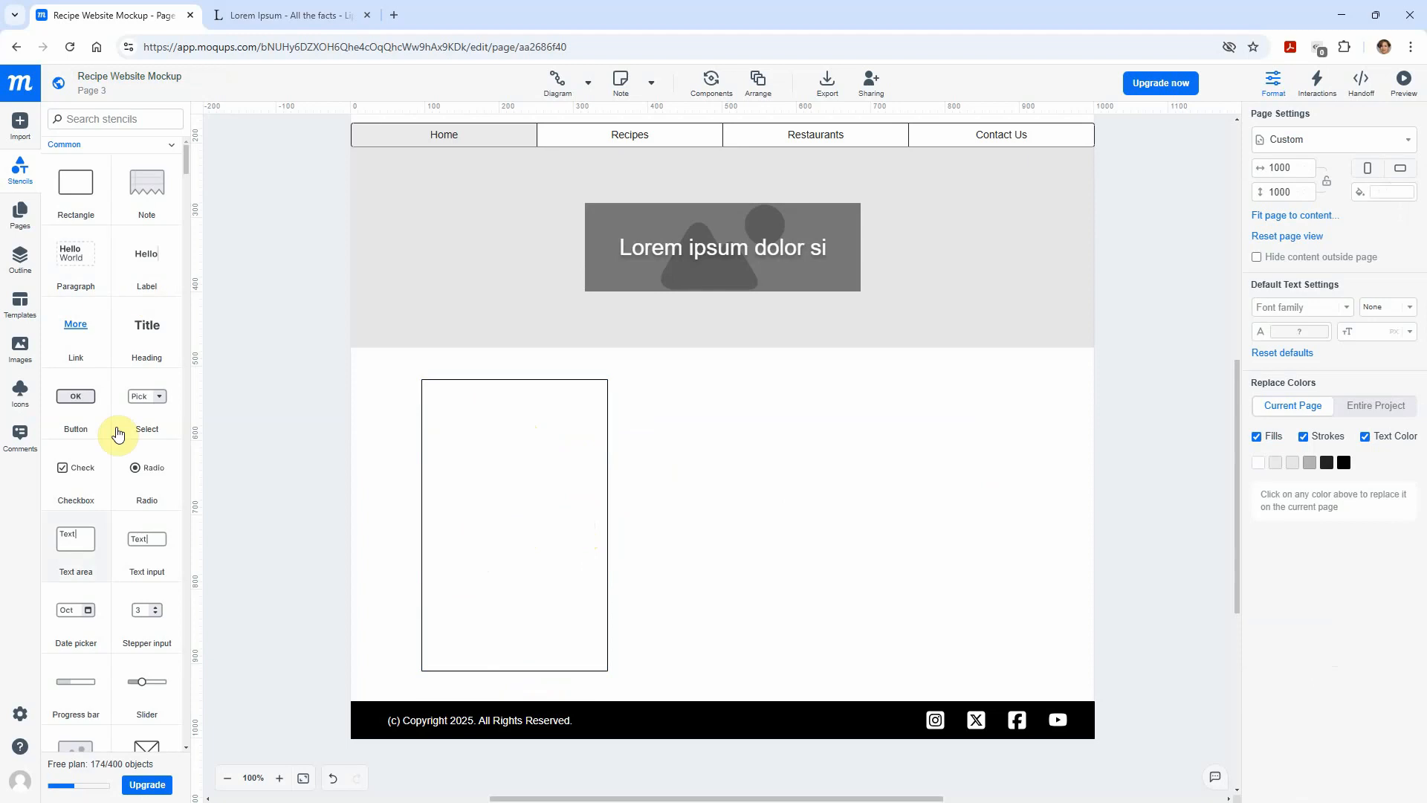
- Add an image placeholder of about 233 × 160 px inside the top of the card and center it between the card's sides
{"action": "scroll", "coordinate": [104, 600], "scroll_direction": "down", "scroll_amount": 2}
{"action": "left_click_drag", "start_coordinate": [104, 606], "coordinate": [428, 386]}
{"action": "left_click_drag", "start_coordinate": [612, 445], "coordinate": [601, 445]}
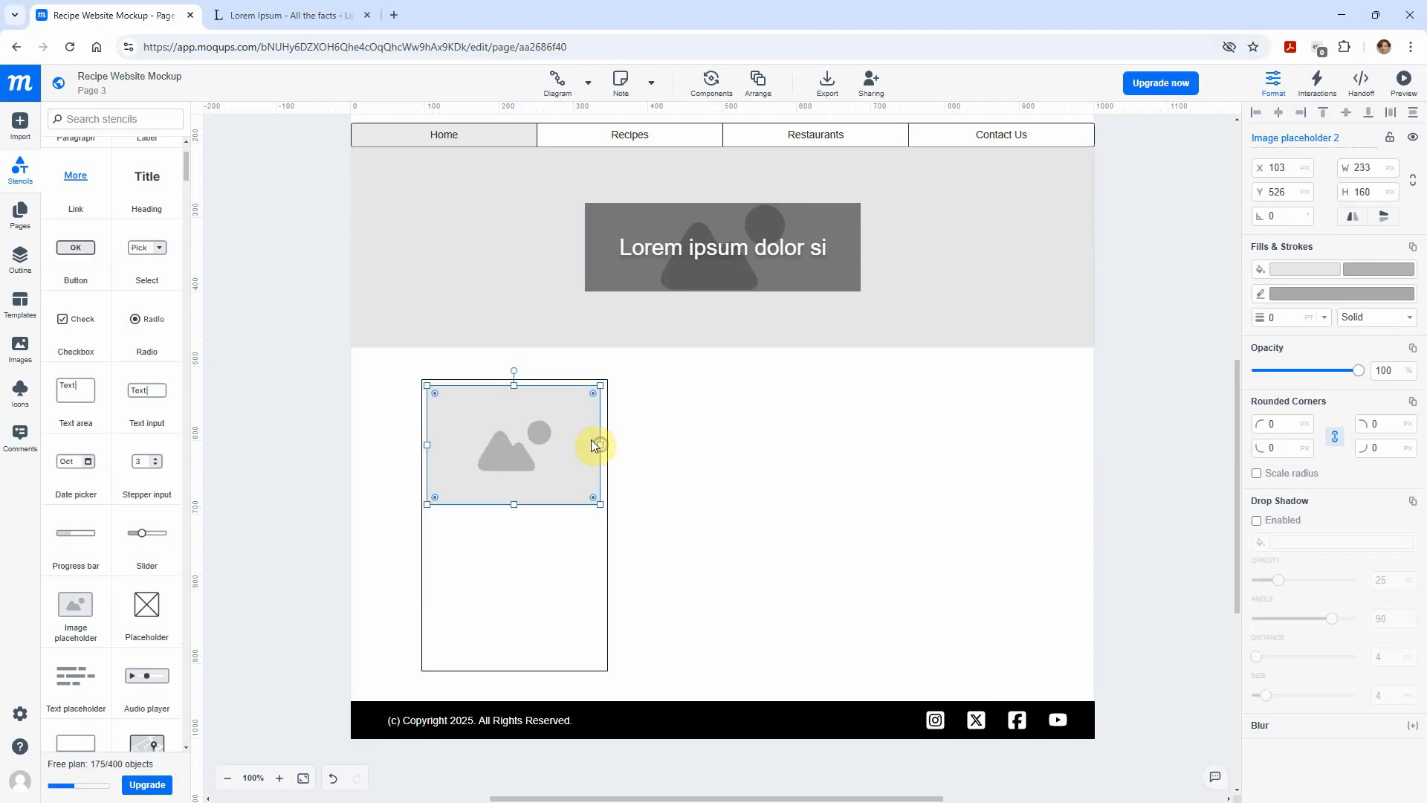
{"action": "right_click", "coordinate": [541, 429]}
{"action": "left_click", "coordinate": [520, 427]}
{"action": "left_click", "coordinate": [538, 526]}
{"action": "left_click_drag", "start_coordinate": [538, 474], "coordinate": [540, 479]}
{"action": "left_click", "coordinate": [668, 479]}
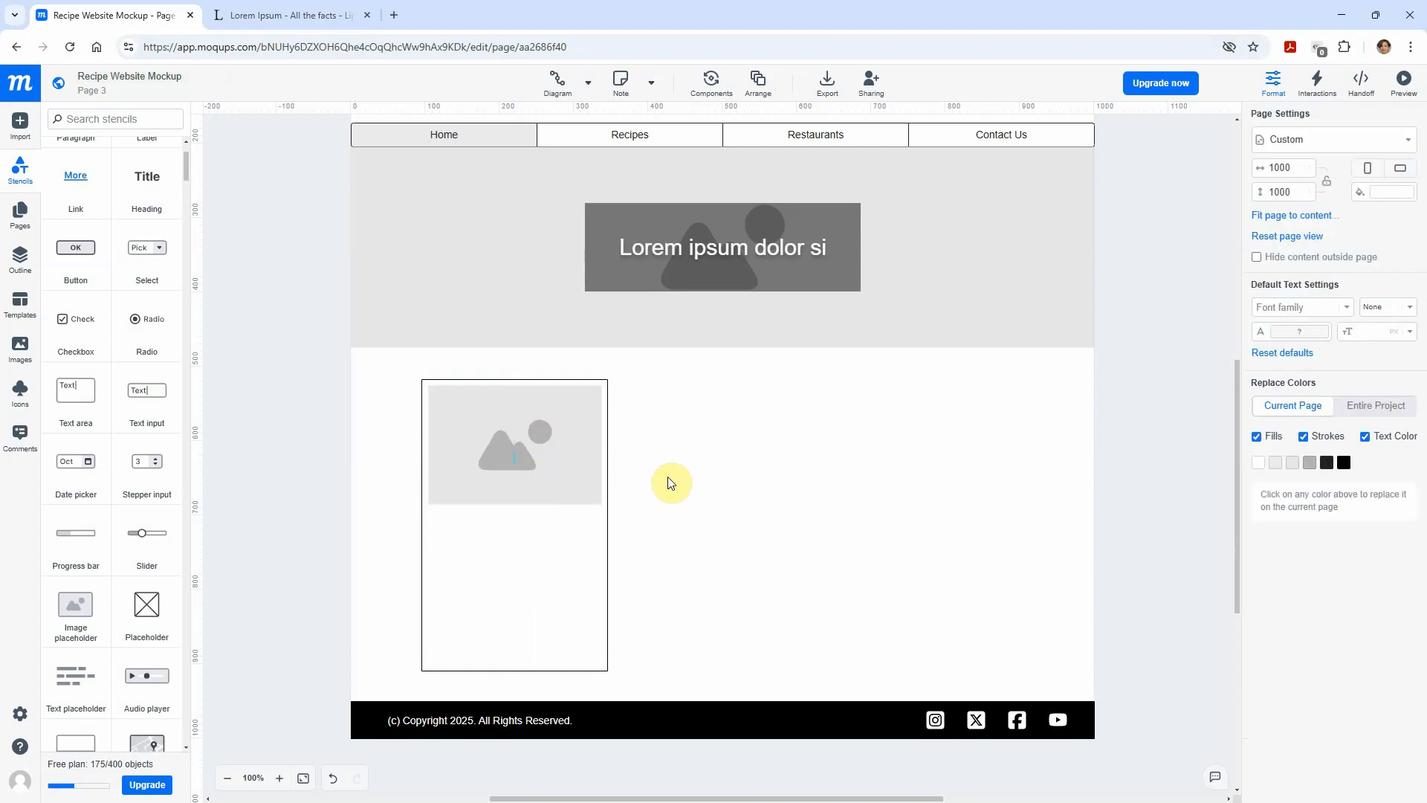
- Stretch the card's image placeholder downward to a height of about 180 px
{"action": "left_click", "coordinate": [529, 500]}
{"action": "left_click_drag", "start_coordinate": [516, 506], "coordinate": [520, 524]}
{"action": "left_click", "coordinate": [676, 515]}
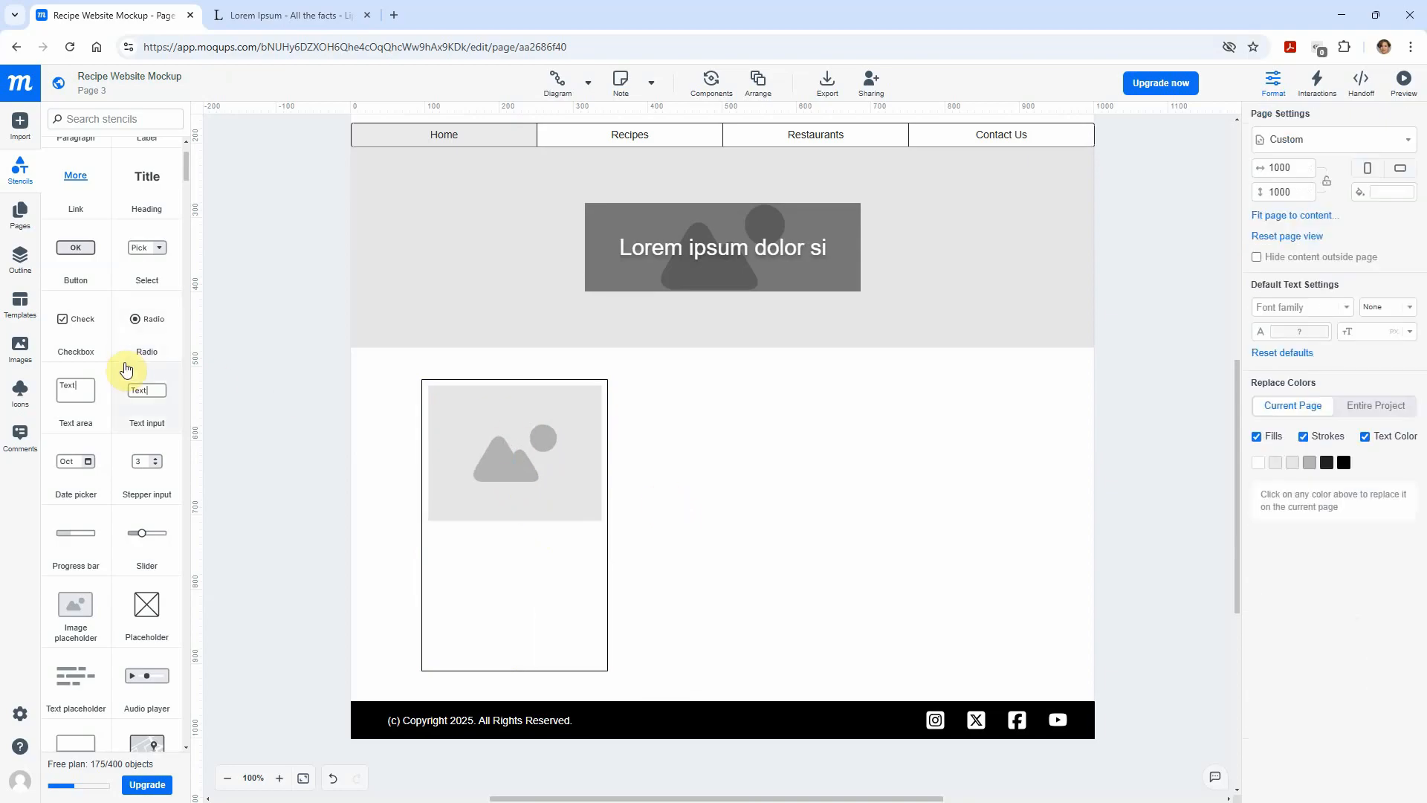
- Add a heading just below the card's image placeholder and set its font size to 22 px
{"action": "scroll", "coordinate": [127, 372], "scroll_direction": "up", "scroll_amount": 2}
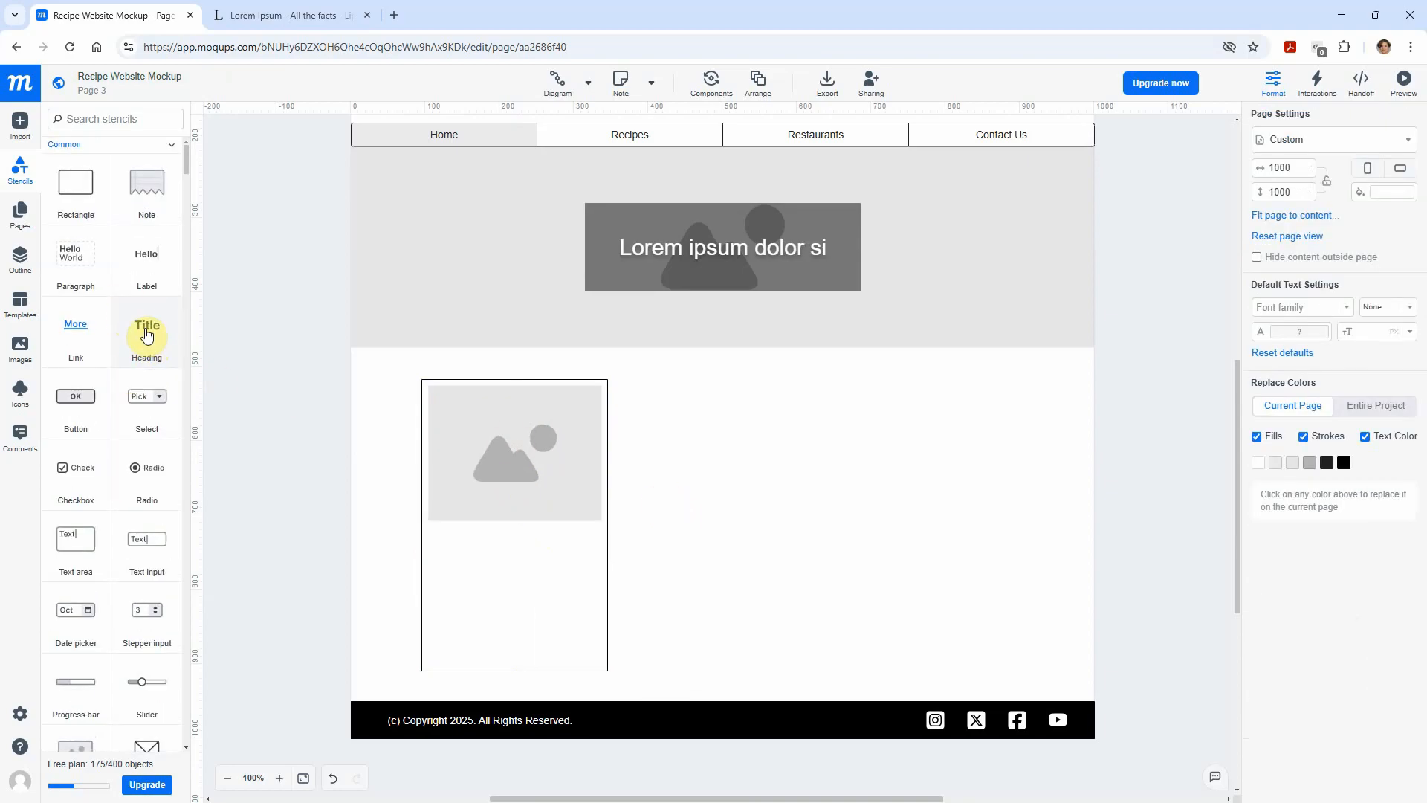
{"action": "left_click_drag", "start_coordinate": [147, 334], "coordinate": [433, 530]}
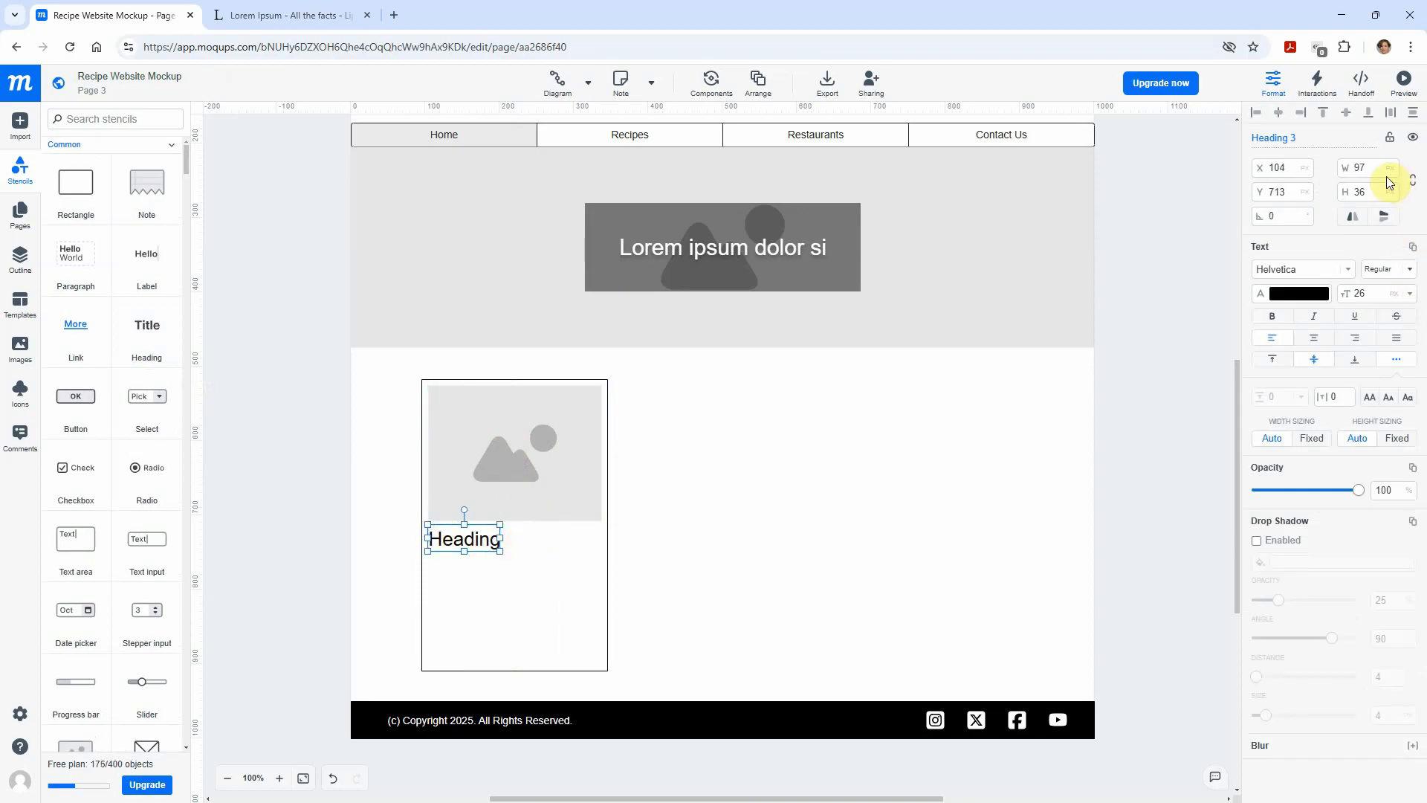
{"action": "left_click", "coordinate": [1408, 293]}
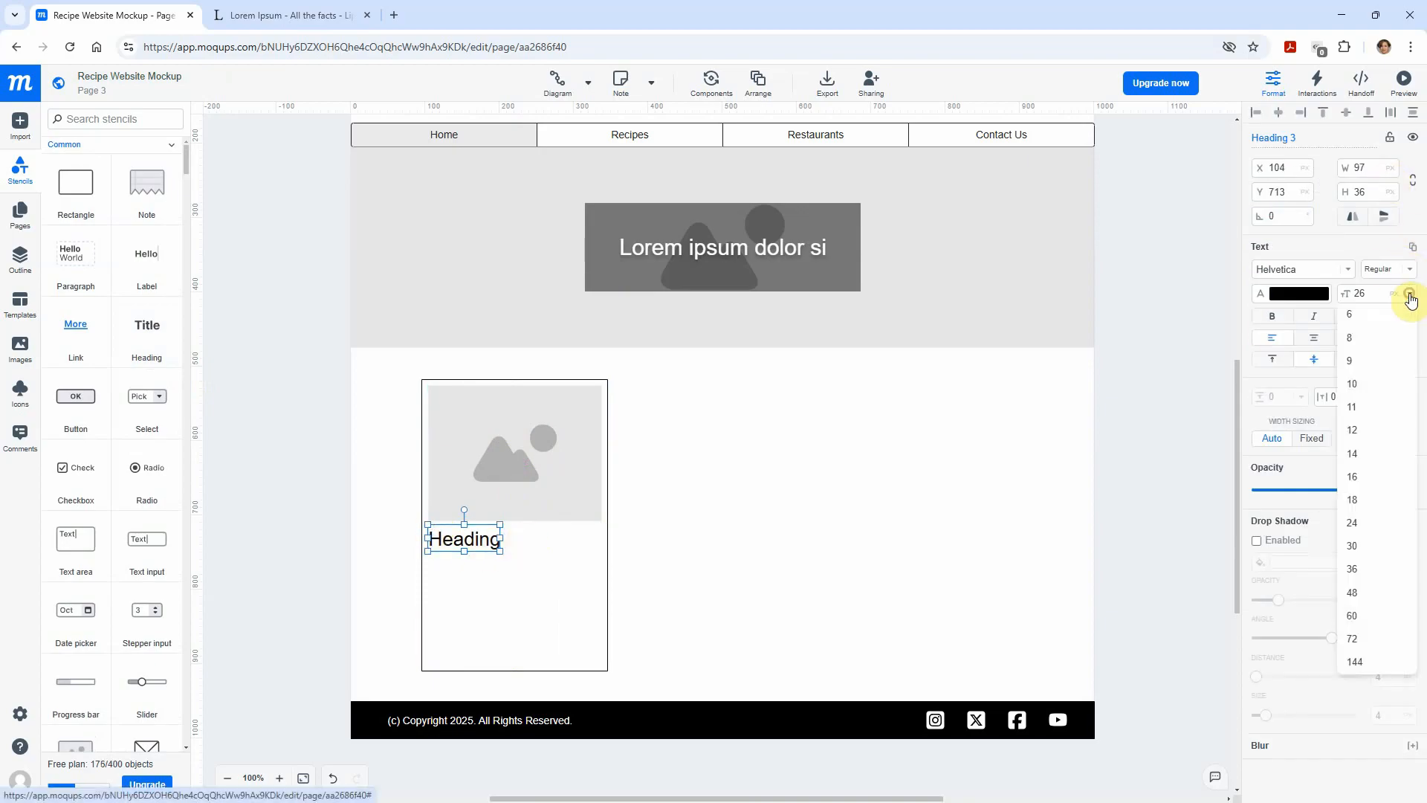
{"action": "left_click", "coordinate": [1363, 497]}
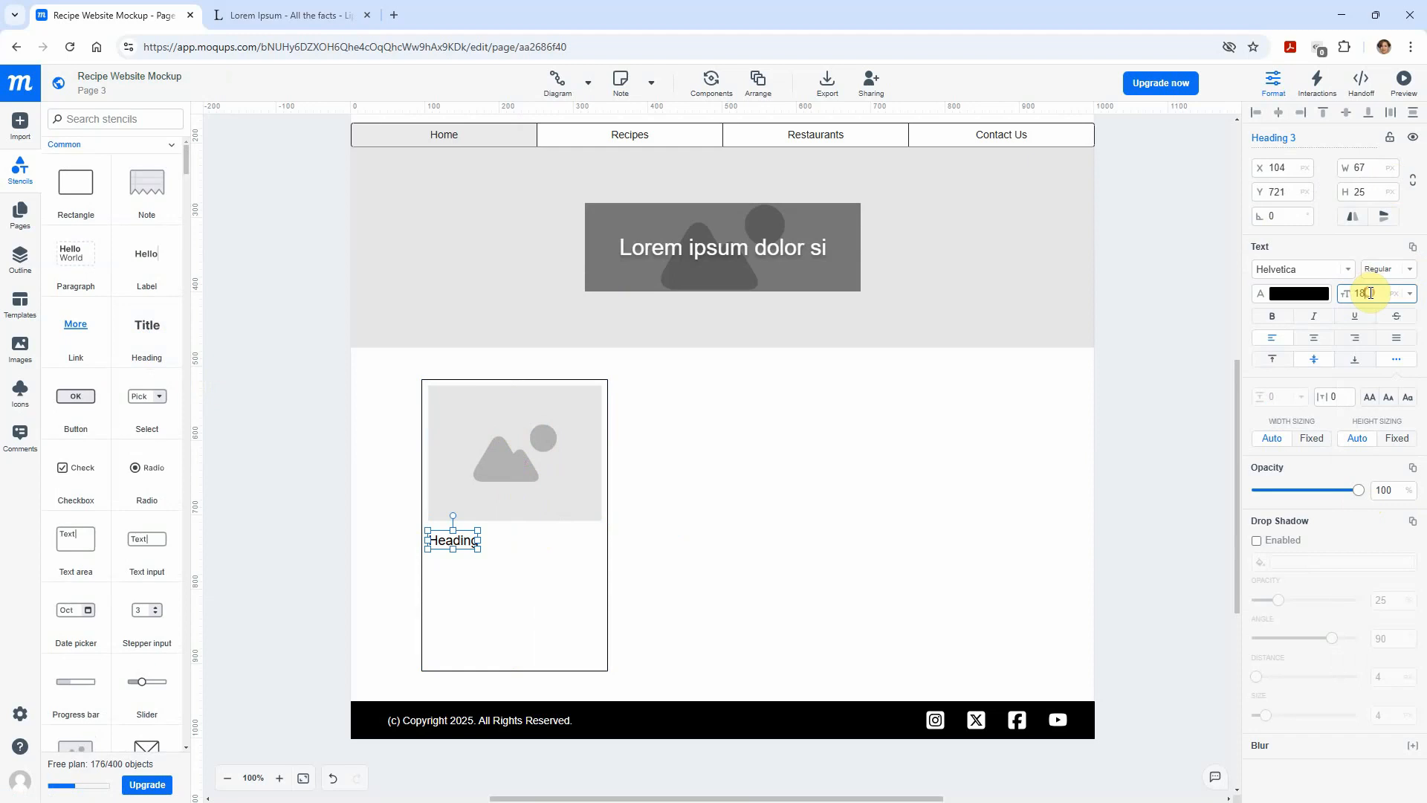
{"action": "left_click_drag", "start_coordinate": [1369, 293], "coordinate": [1354, 292]}
{"action": "type", "text": "22"}
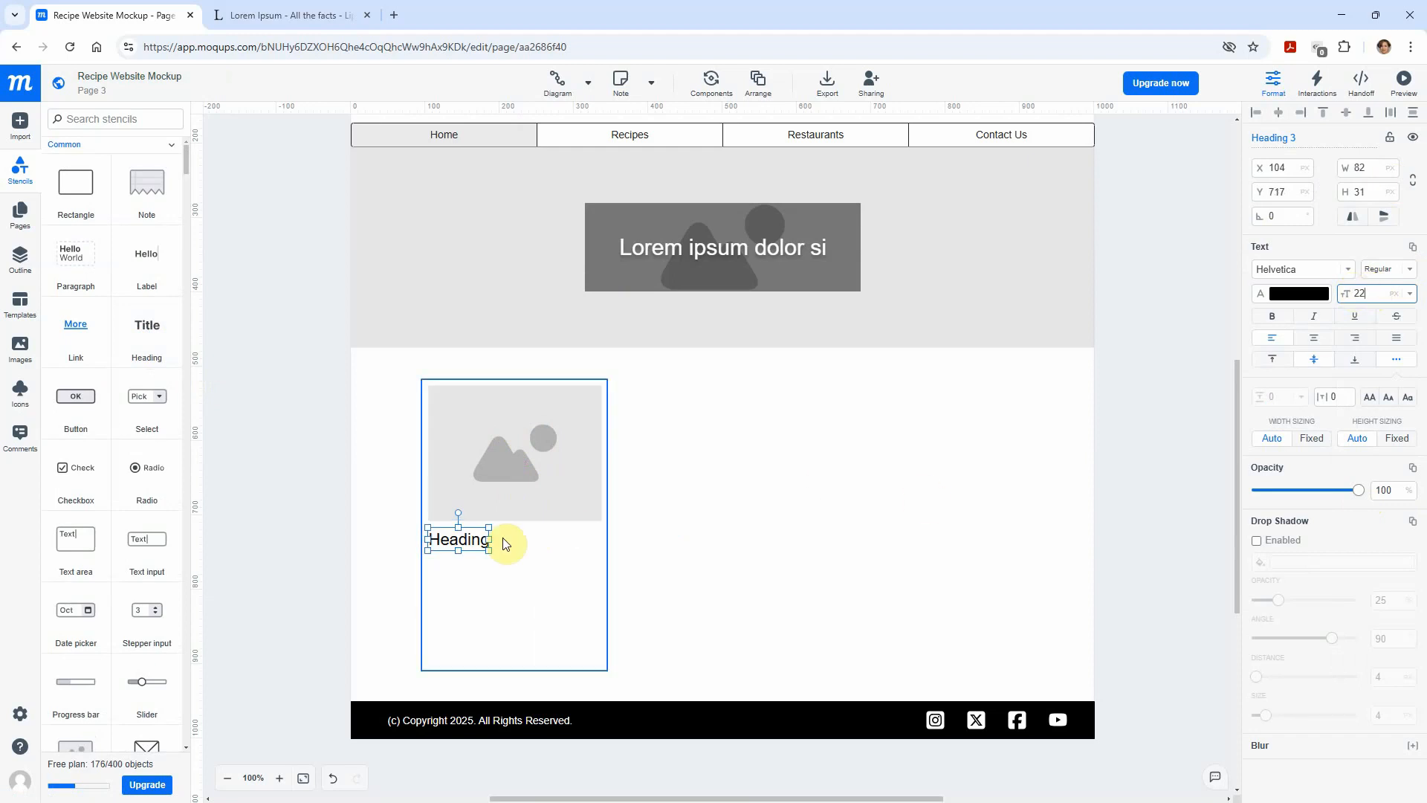
- Replace the card heading's text with "Name of Food Item" and nudge it slightly down to about Y 719
{"action": "left_click", "coordinate": [491, 551]}
{"action": "left_click", "coordinate": [472, 541]}
{"action": "double_click", "coordinate": [472, 539]}
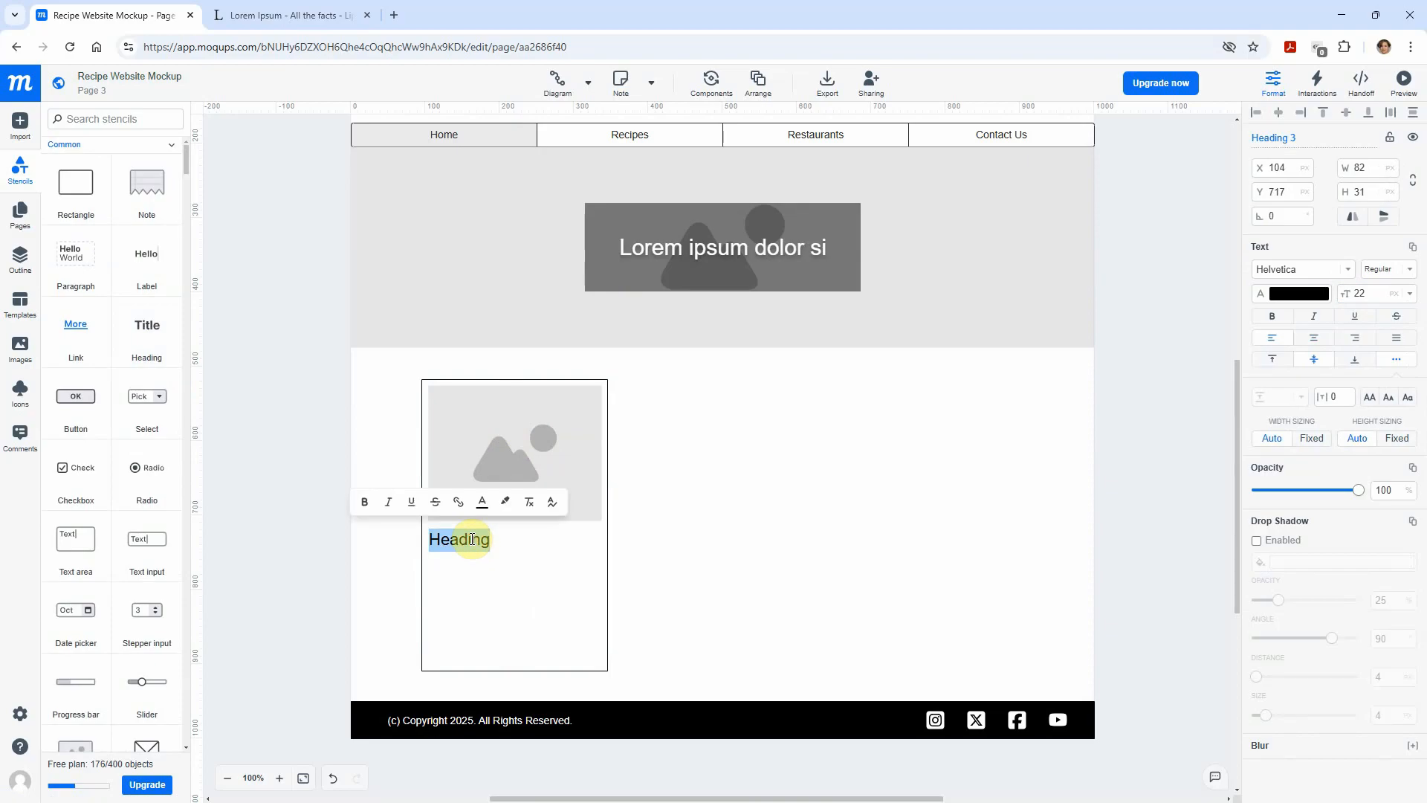
{"action": "type", "text": "Name"}
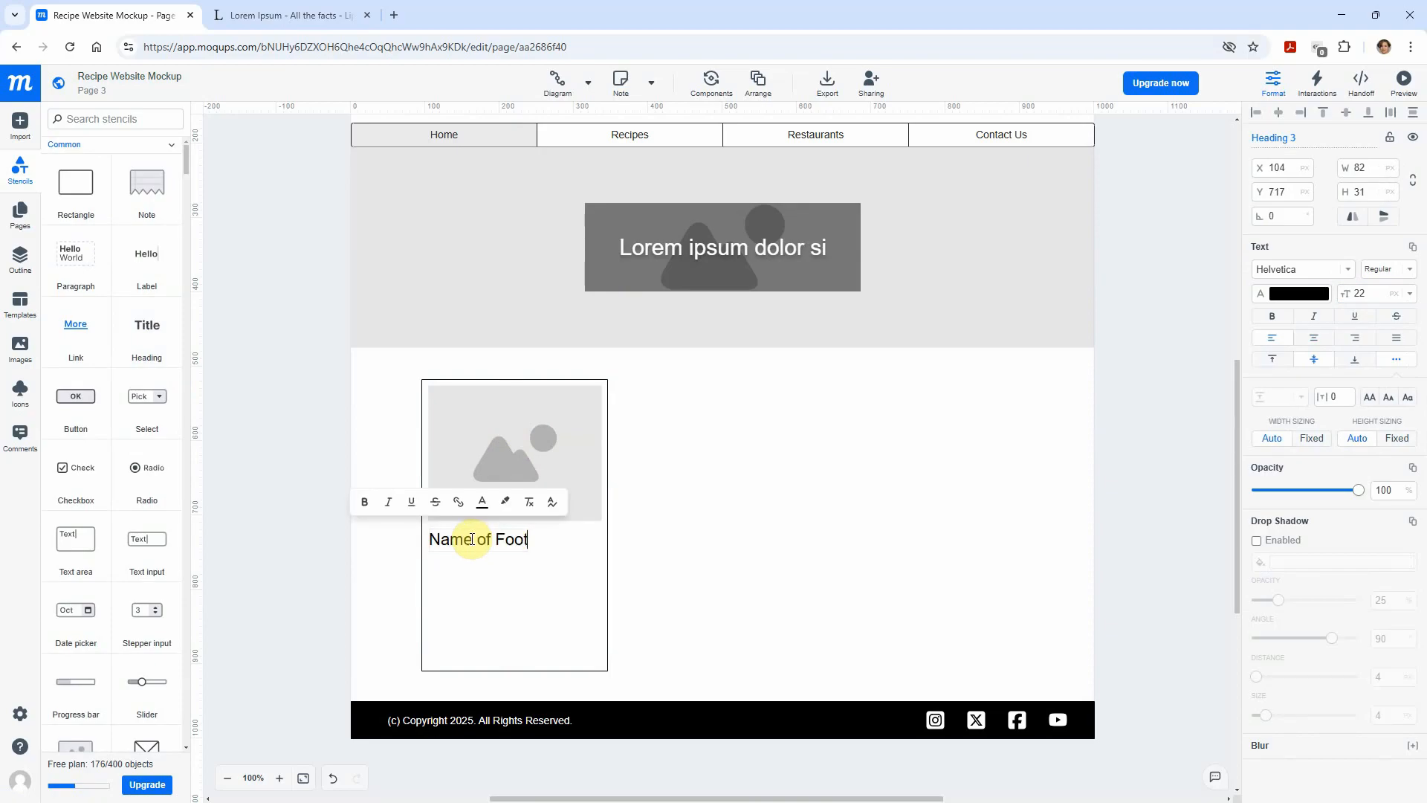
{"action": "type", "text": " of Foot"}
{"action": "key", "text": "BackSpace"}
{"action": "type", "text": "d Item"}
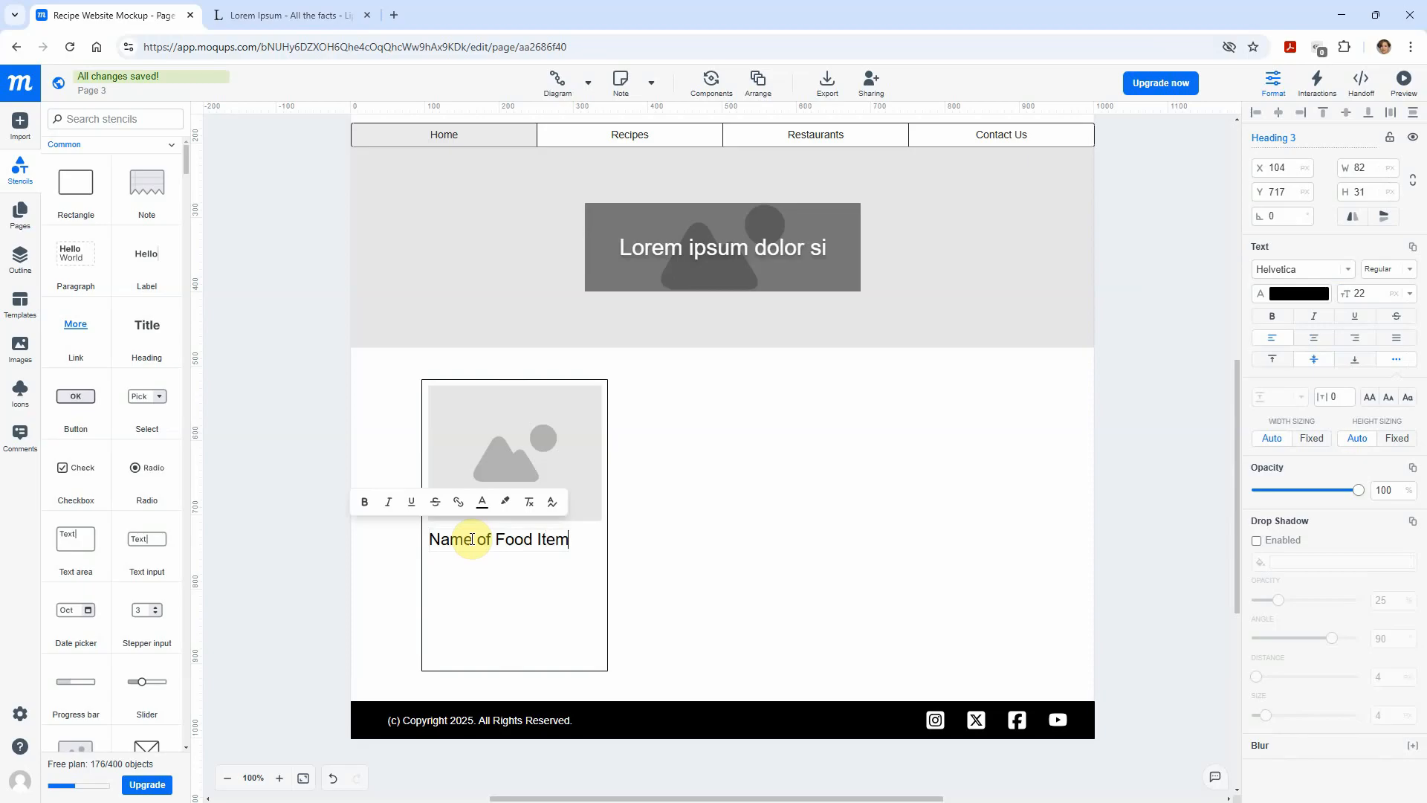
{"action": "left_click", "coordinate": [714, 572]}
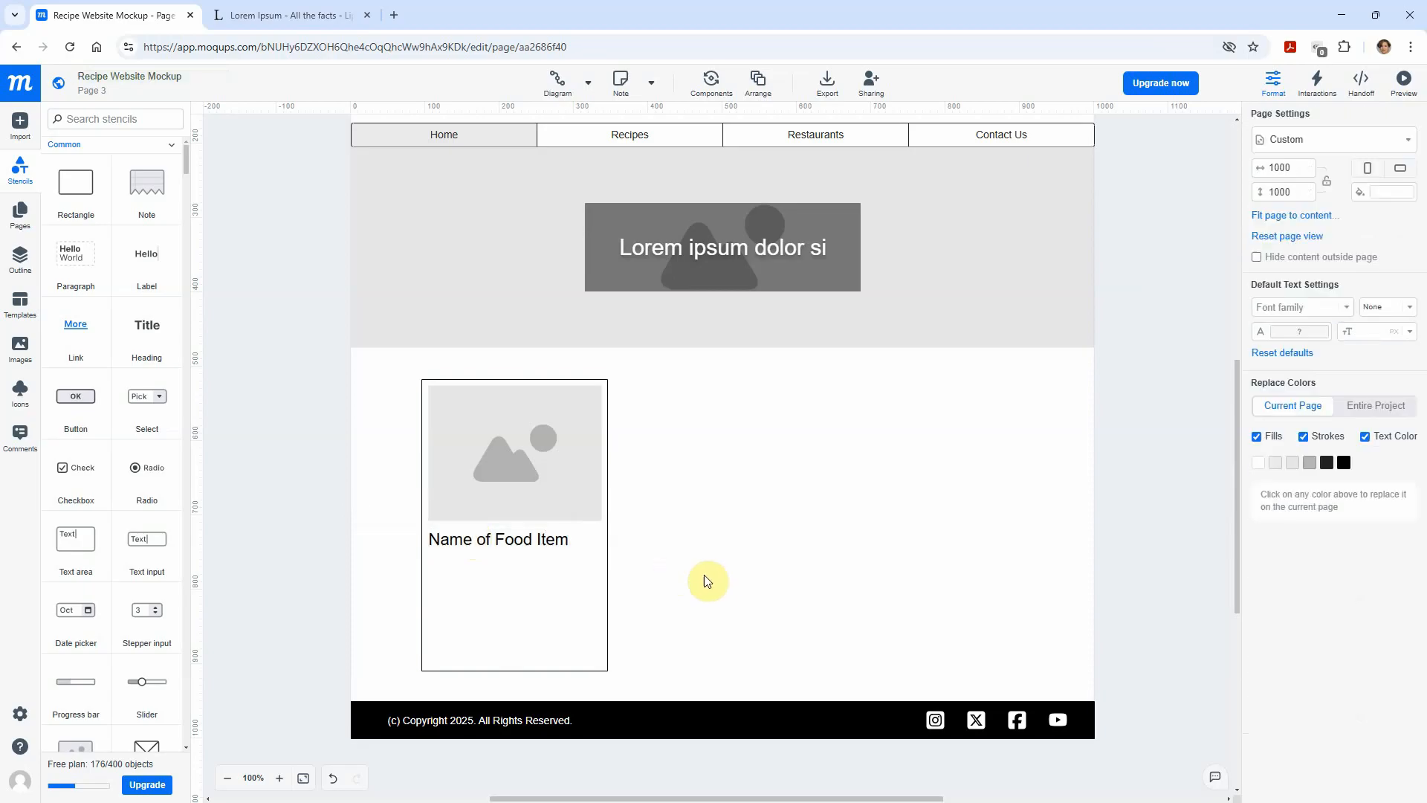
{"action": "left_click_drag", "start_coordinate": [539, 544], "coordinate": [529, 549]}
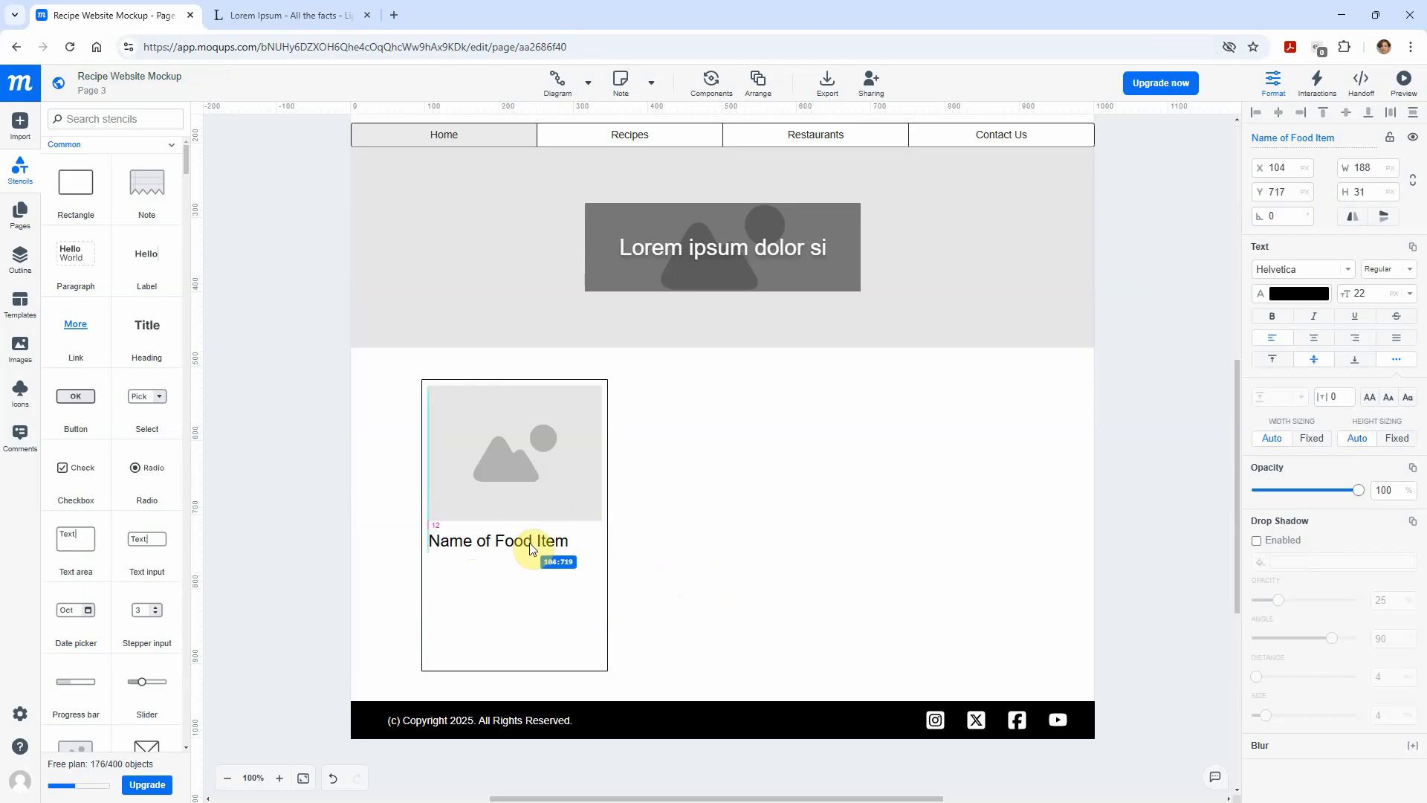
{"action": "left_click", "coordinate": [751, 535]}
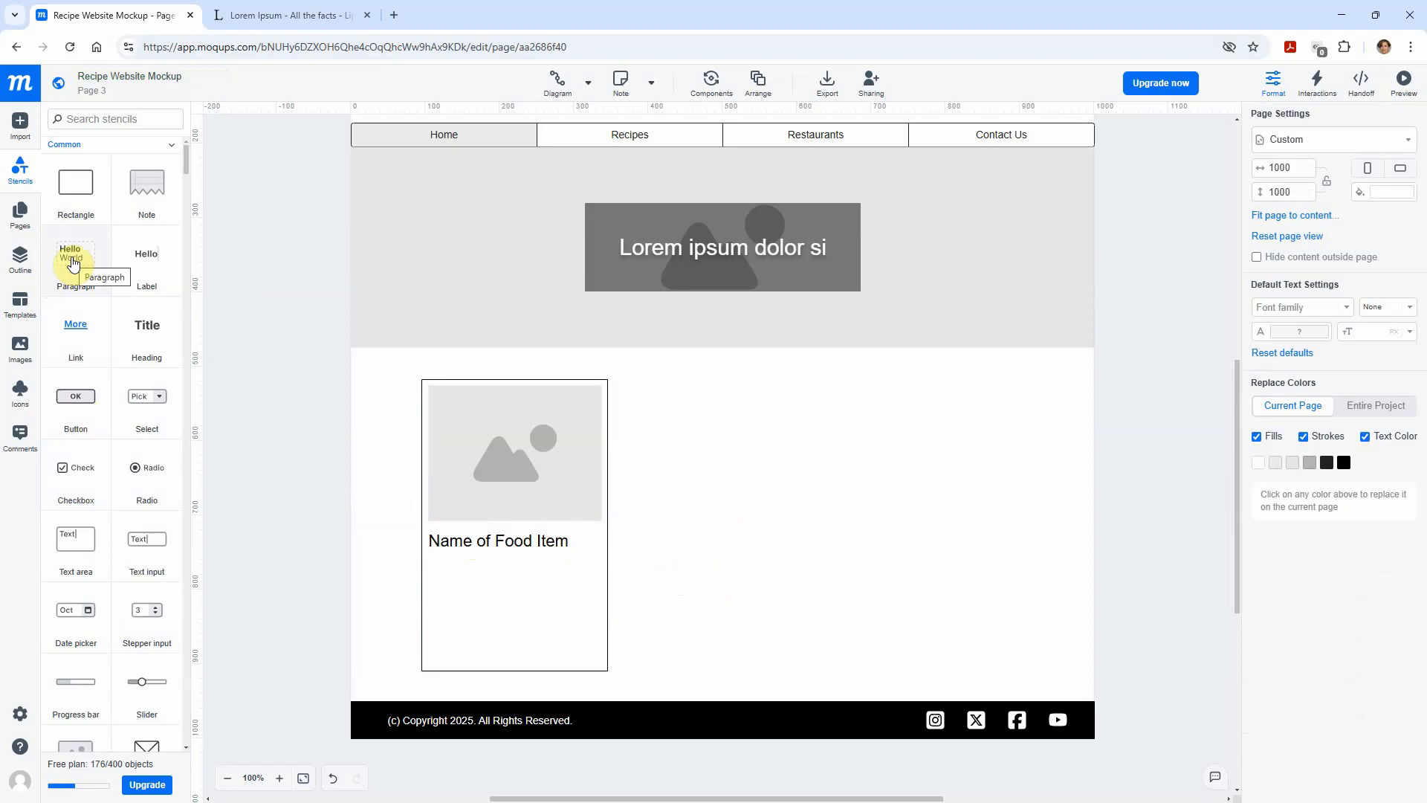
- Add a lorem ipsum paragraph beside the card and trim its text to end at "mattis ac neque."
{"action": "left_click_drag", "start_coordinate": [72, 264], "coordinate": [667, 453]}
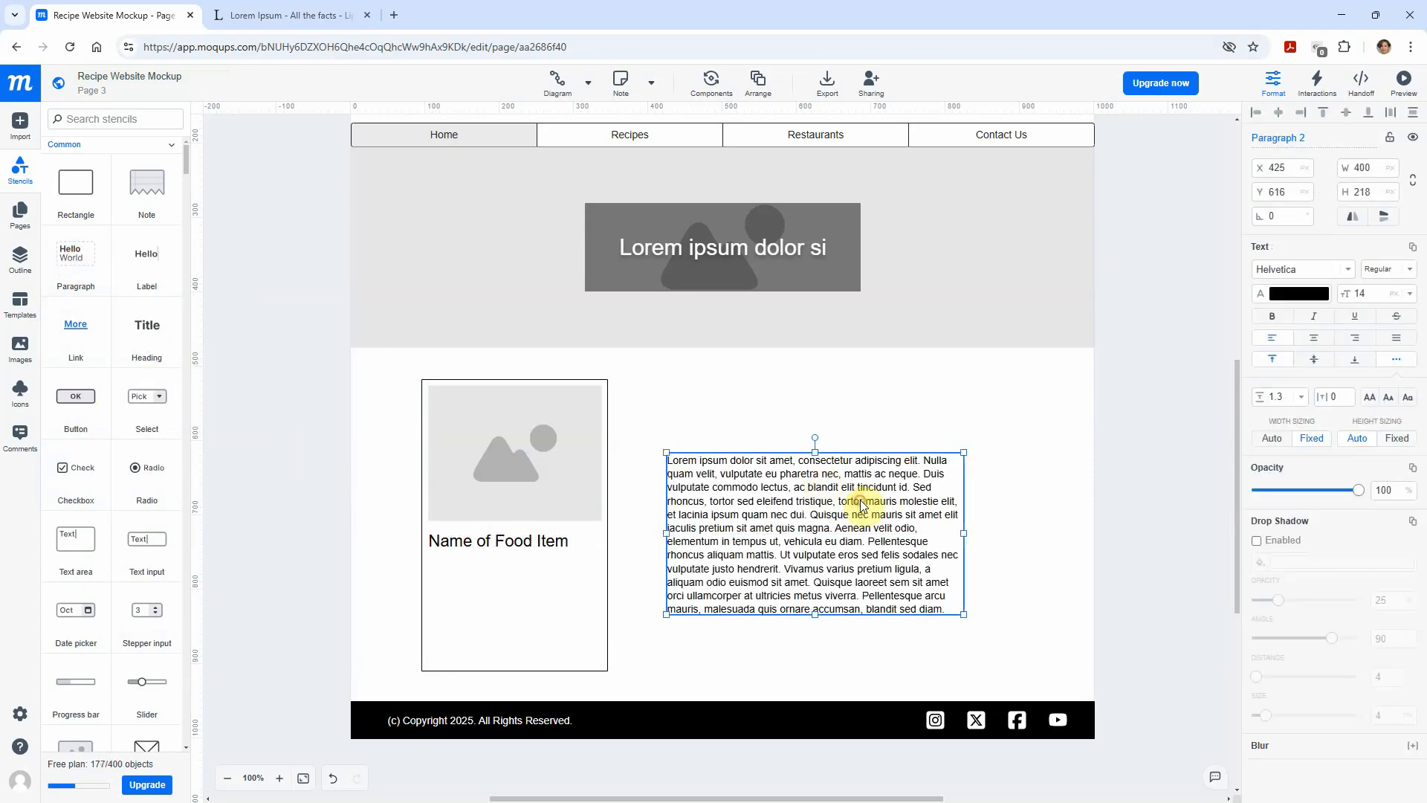
{"action": "double_click", "coordinate": [799, 489]}
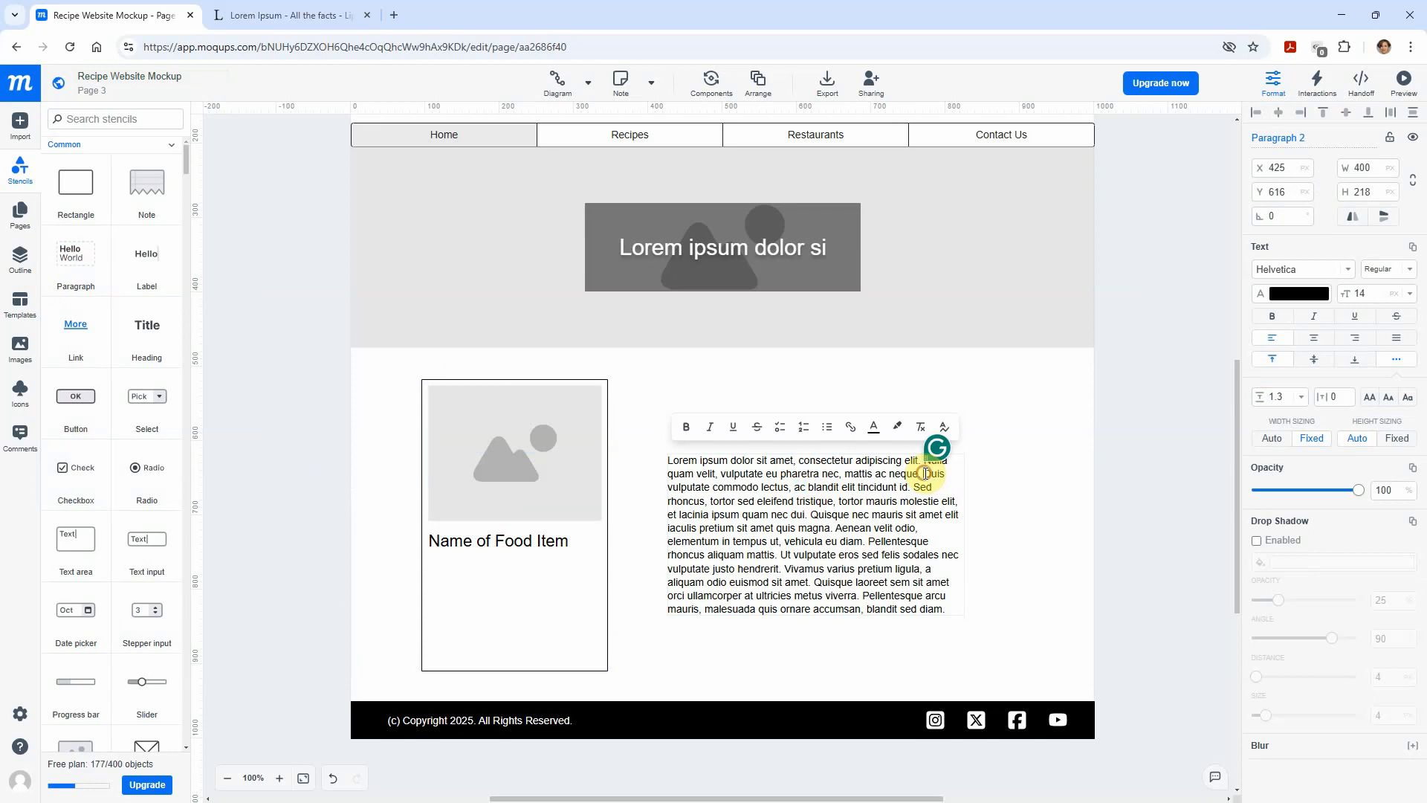
{"action": "left_click_drag", "start_coordinate": [926, 473], "coordinate": [964, 615]}
{"action": "key", "text": "BackSpace"}
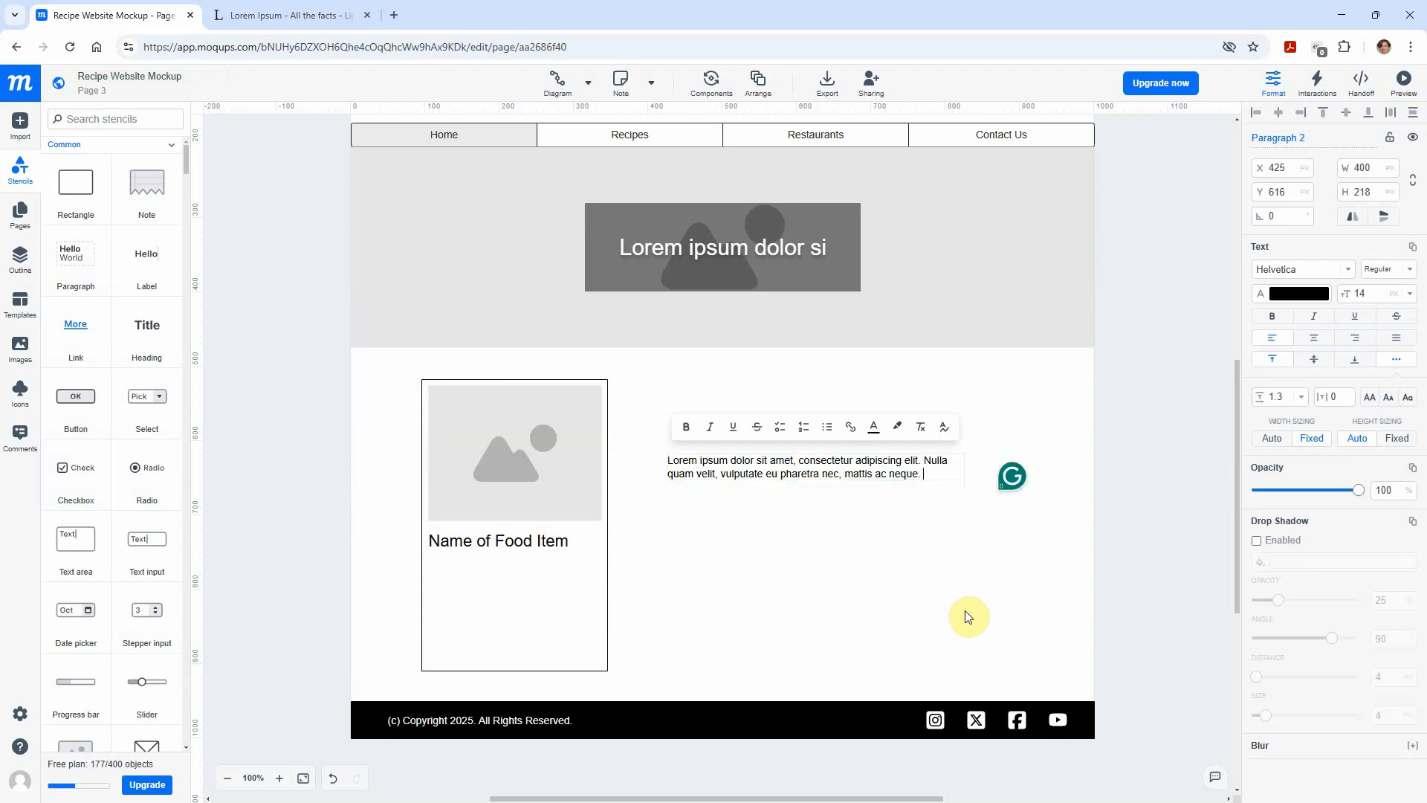
{"action": "left_click", "coordinate": [942, 510]}
{"action": "left_click", "coordinate": [933, 466]}
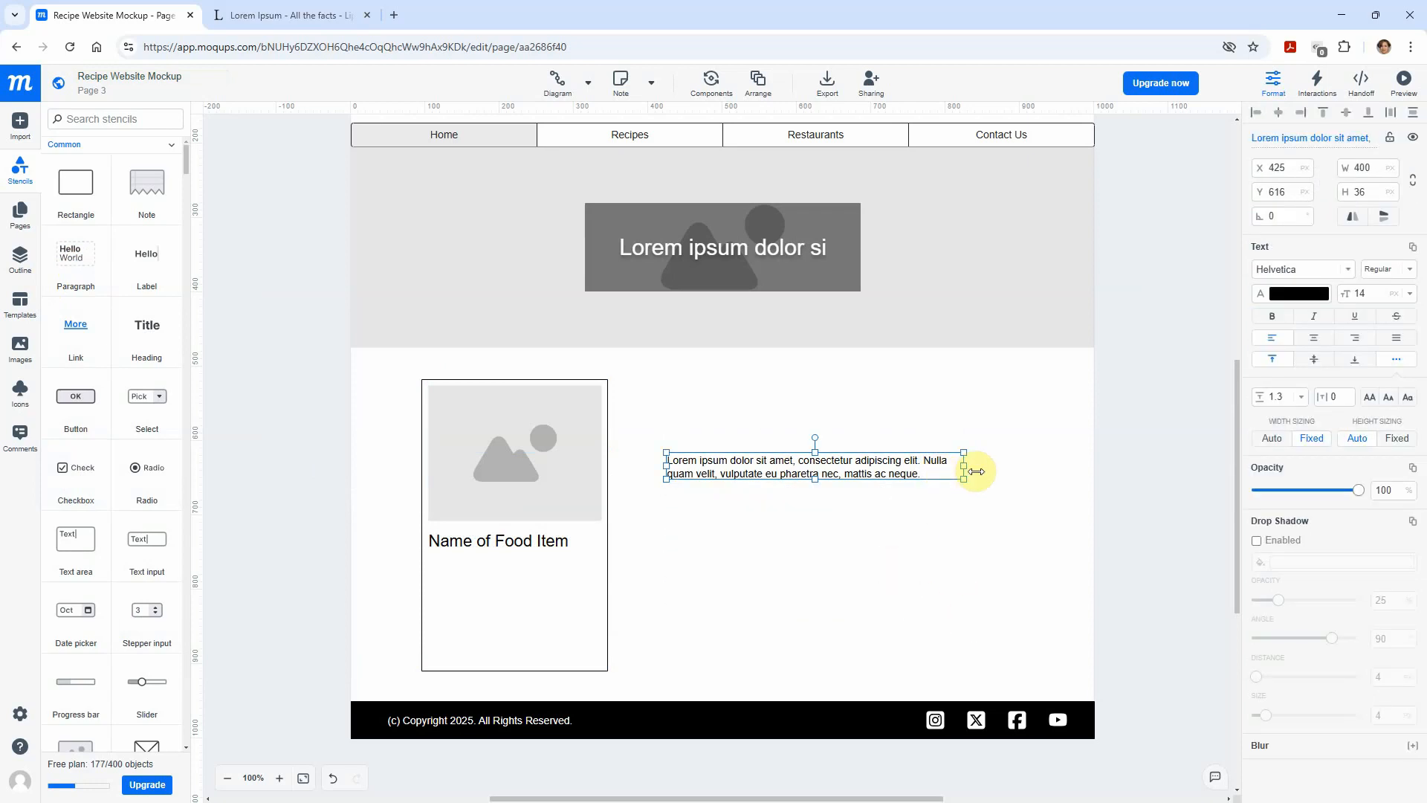
- Narrow the paragraph to fit inside the card, about 222 px wide, and place it under the food item heading
{"action": "left_click_drag", "start_coordinate": [975, 471], "coordinate": [593, 592]}
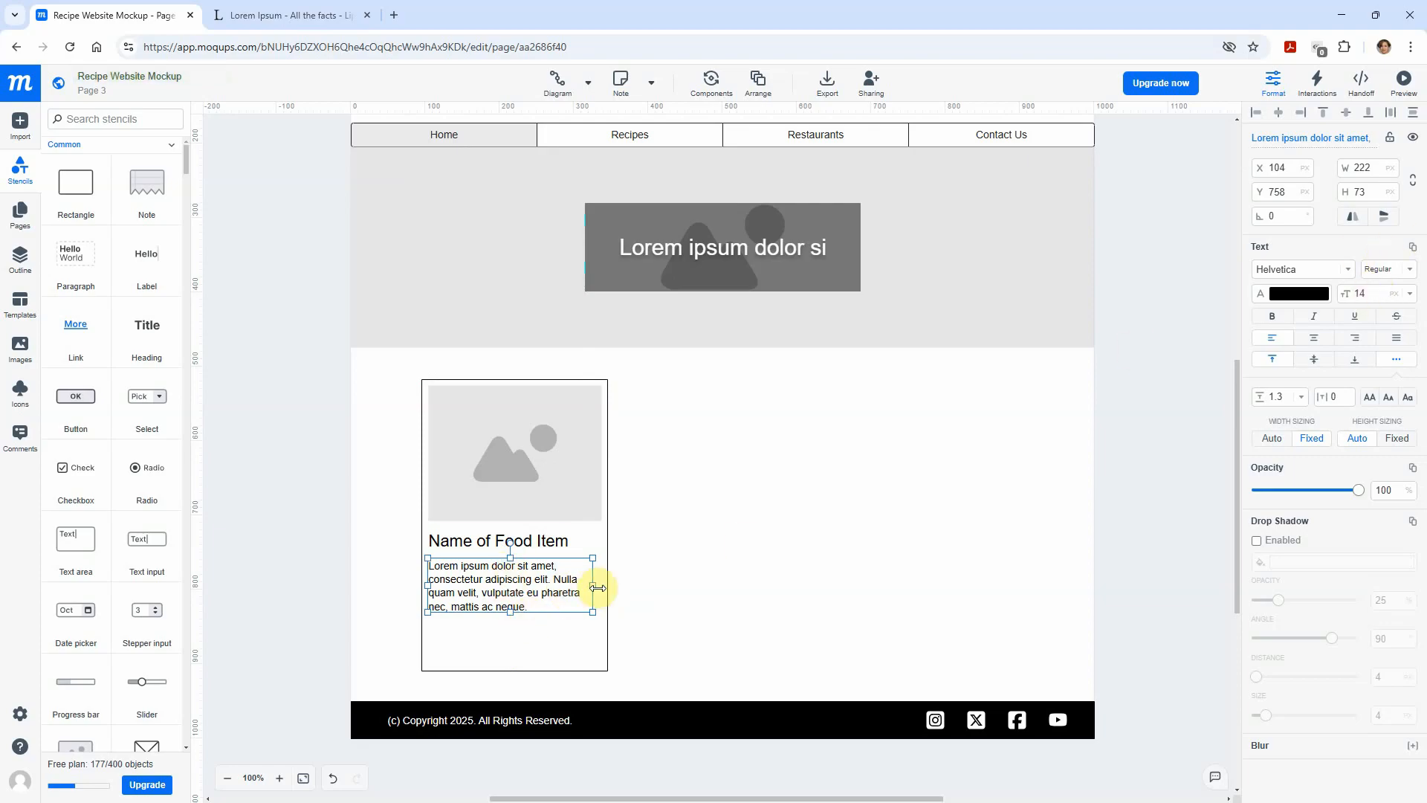
{"action": "left_click_drag", "start_coordinate": [592, 585], "coordinate": [554, 587]}
{"action": "left_click", "coordinate": [640, 582]}
- Shift the food item heading slightly right so its left edge lines up with the paragraph, at about Y 718
{"action": "left_click", "coordinate": [526, 542]}
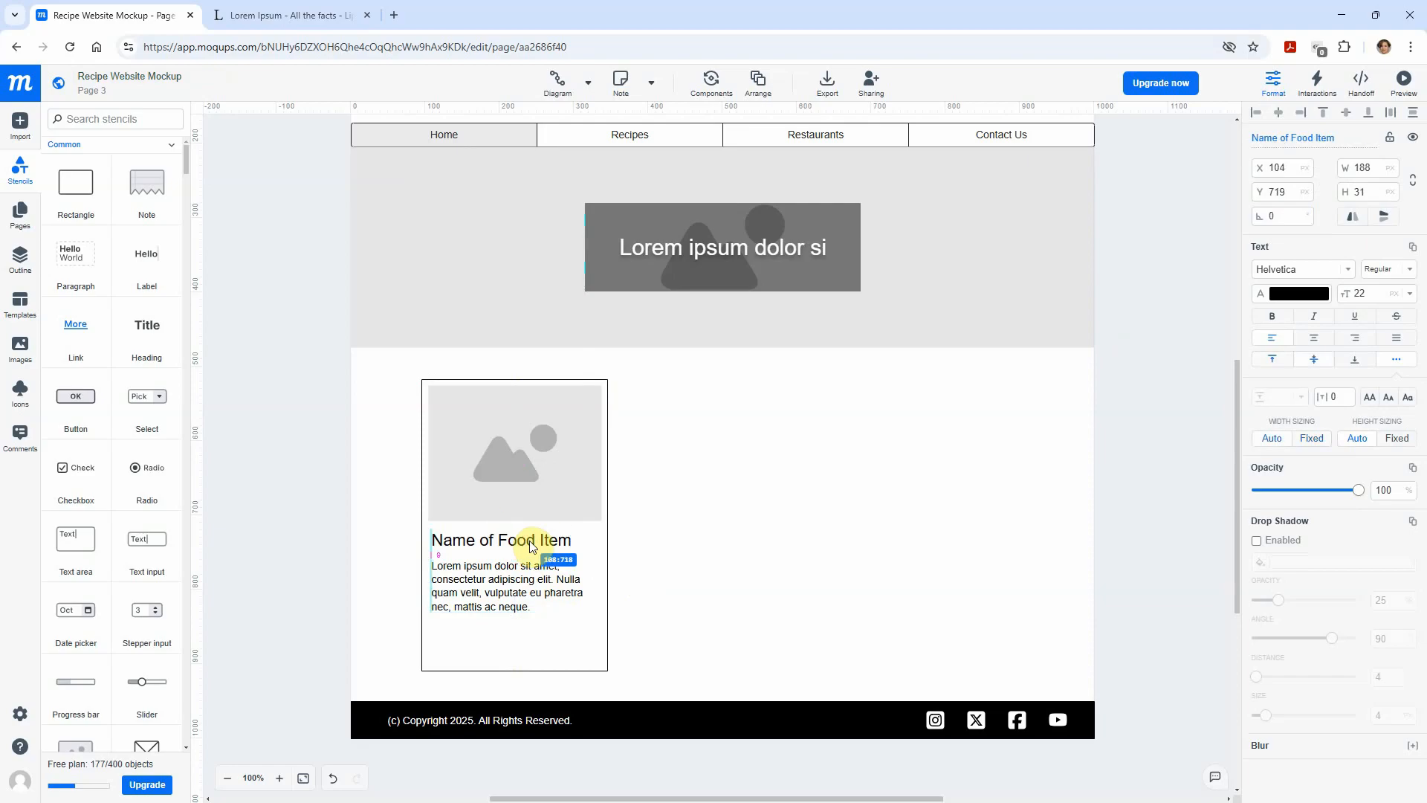
{"action": "left_click", "coordinate": [662, 596]}
{"action": "left_click", "coordinate": [558, 594]}
{"action": "left_click", "coordinate": [500, 541]}
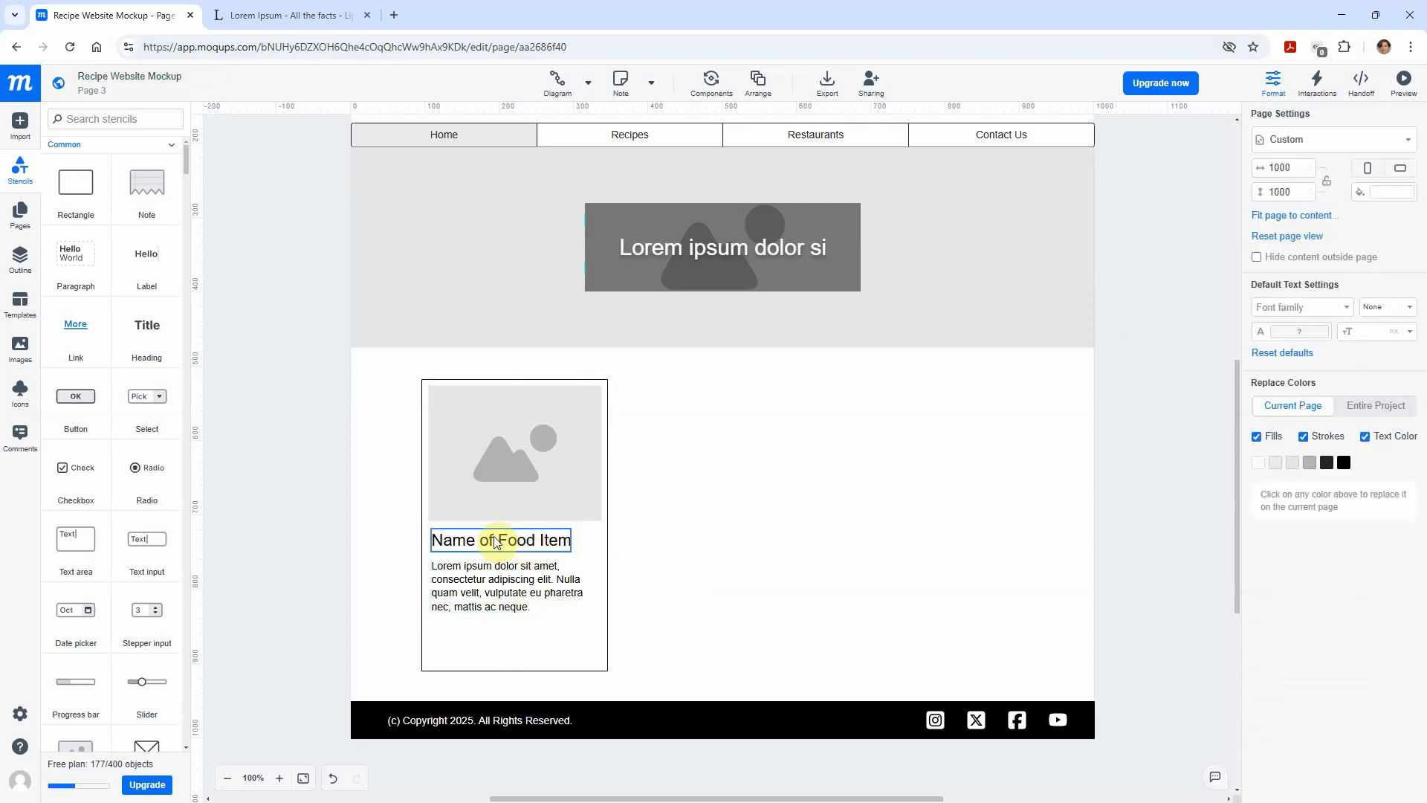
{"action": "left_click", "coordinate": [532, 558]}
{"action": "left_click", "coordinate": [551, 461]}
{"action": "left_click", "coordinate": [494, 542]}
{"action": "left_click", "coordinate": [524, 576]}
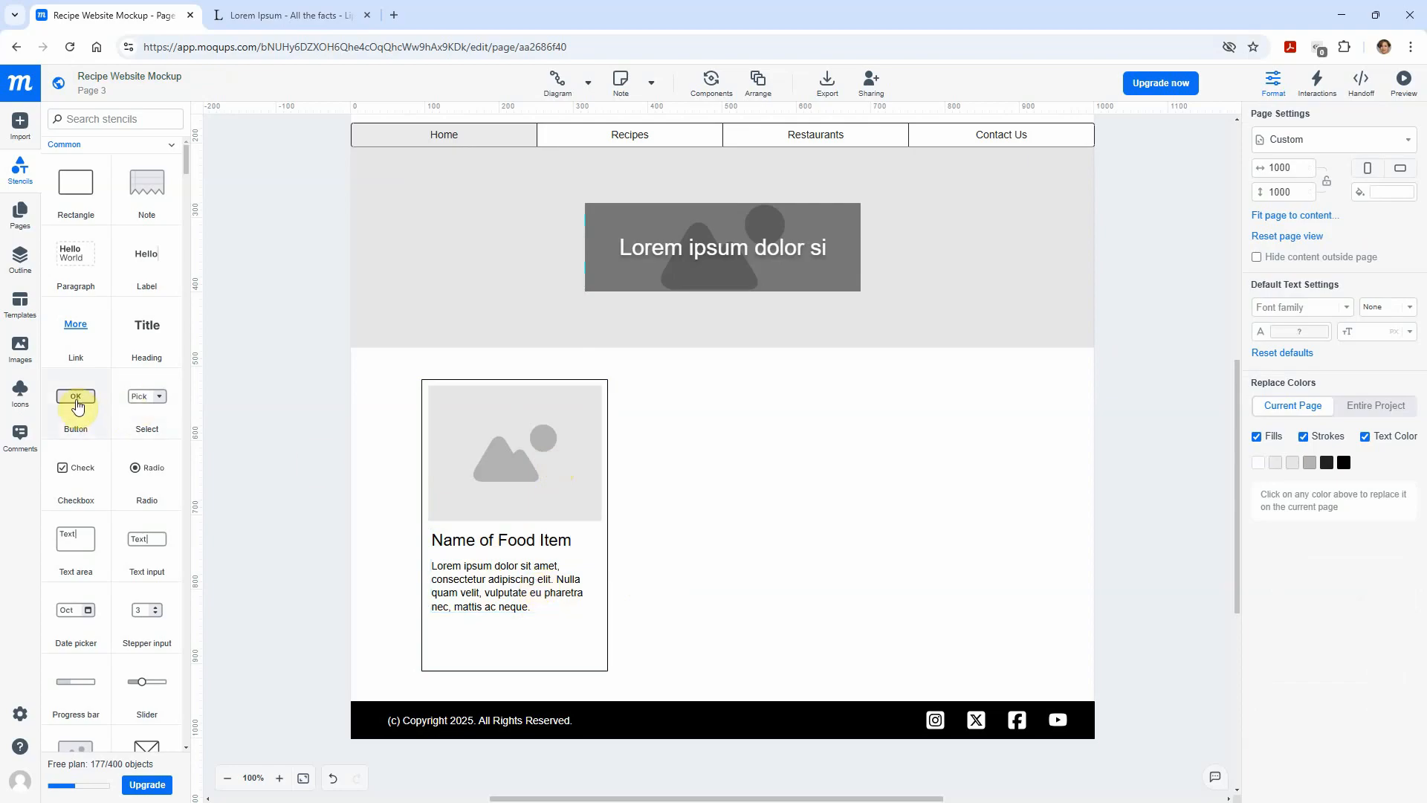
- Add a 120 × 32 px button below the card's paragraph at about X 108, Y 853 and label it "Get Recipe"
{"action": "left_click_drag", "start_coordinate": [77, 396], "coordinate": [429, 633]}
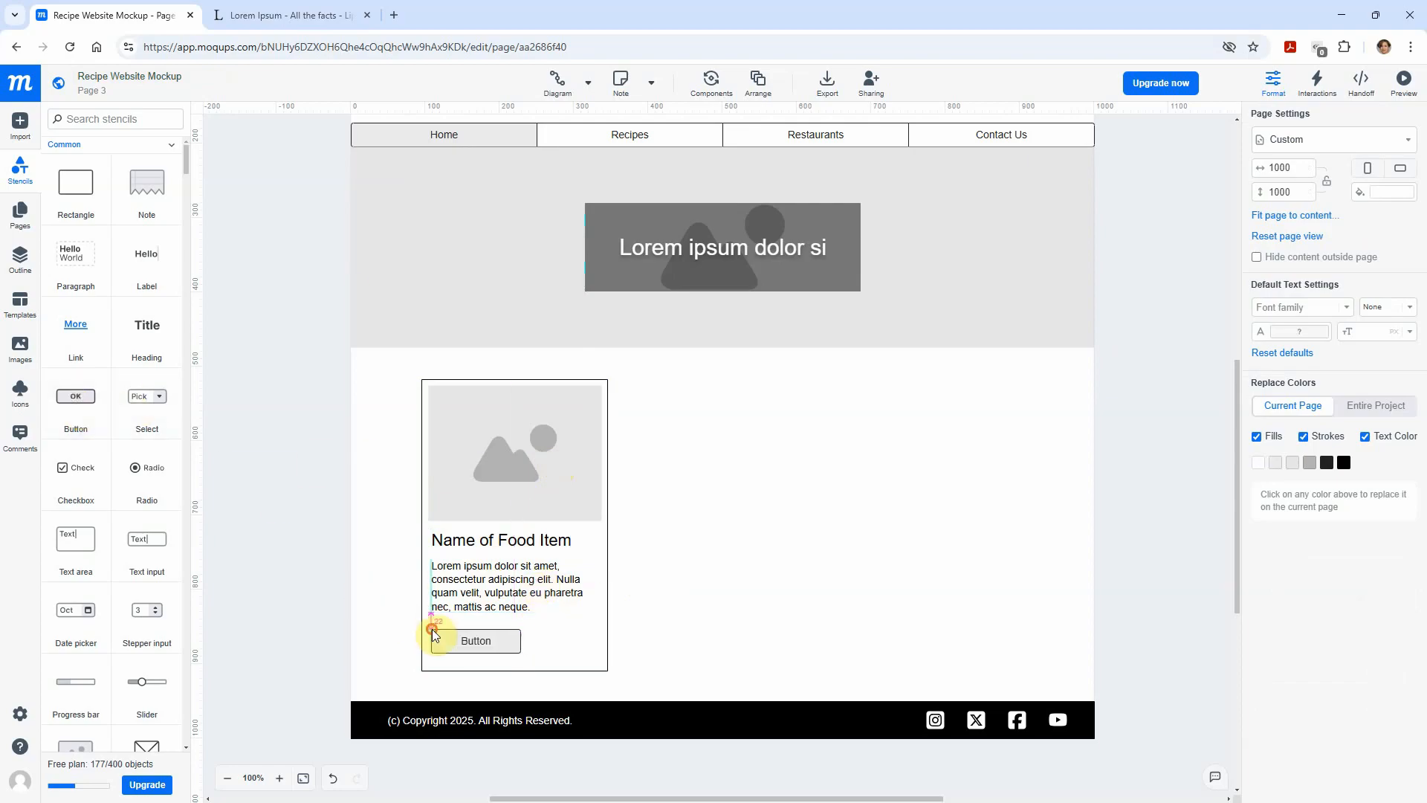
{"action": "double_click", "coordinate": [475, 640]}
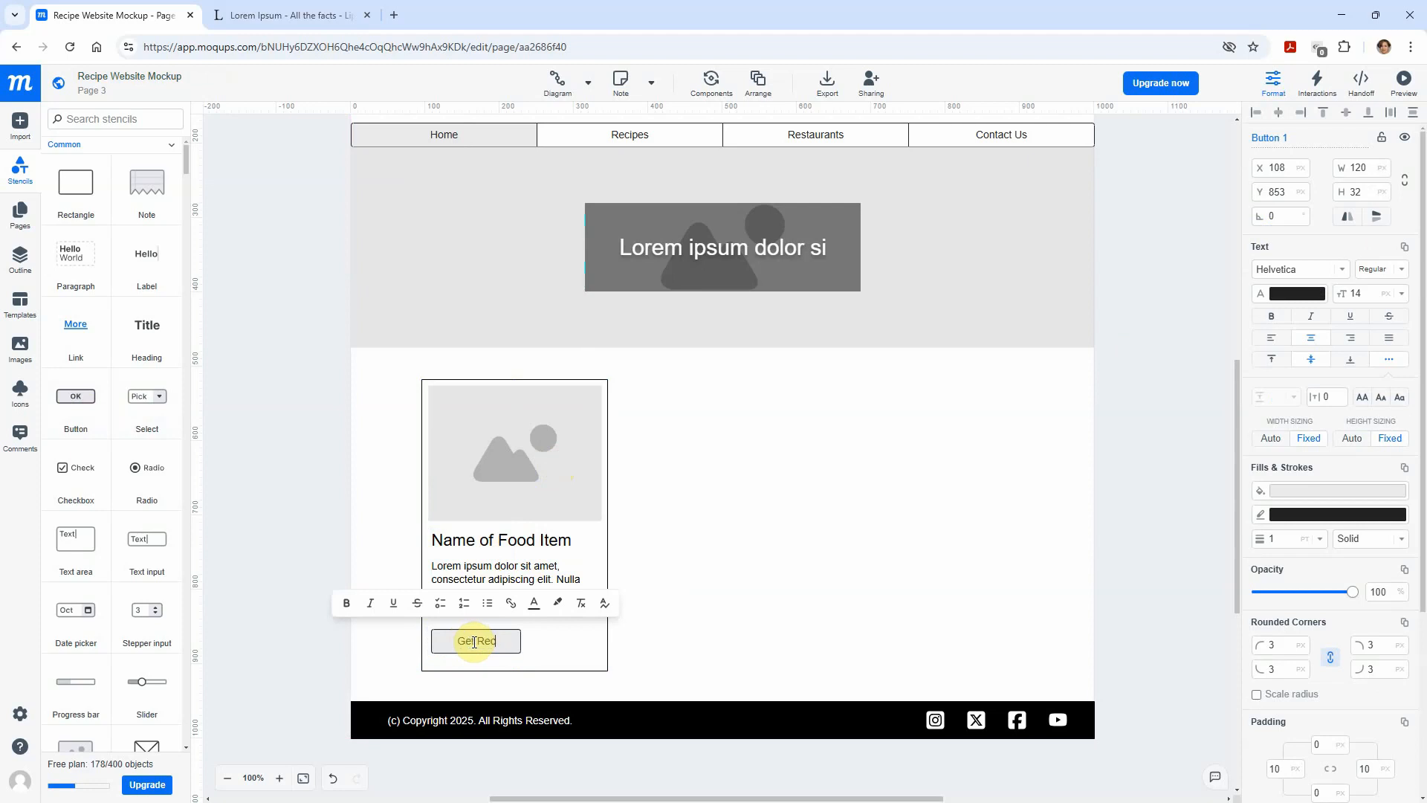
{"action": "type", "text": "Get Recipe"}
{"action": "left_click", "coordinate": [740, 599]}
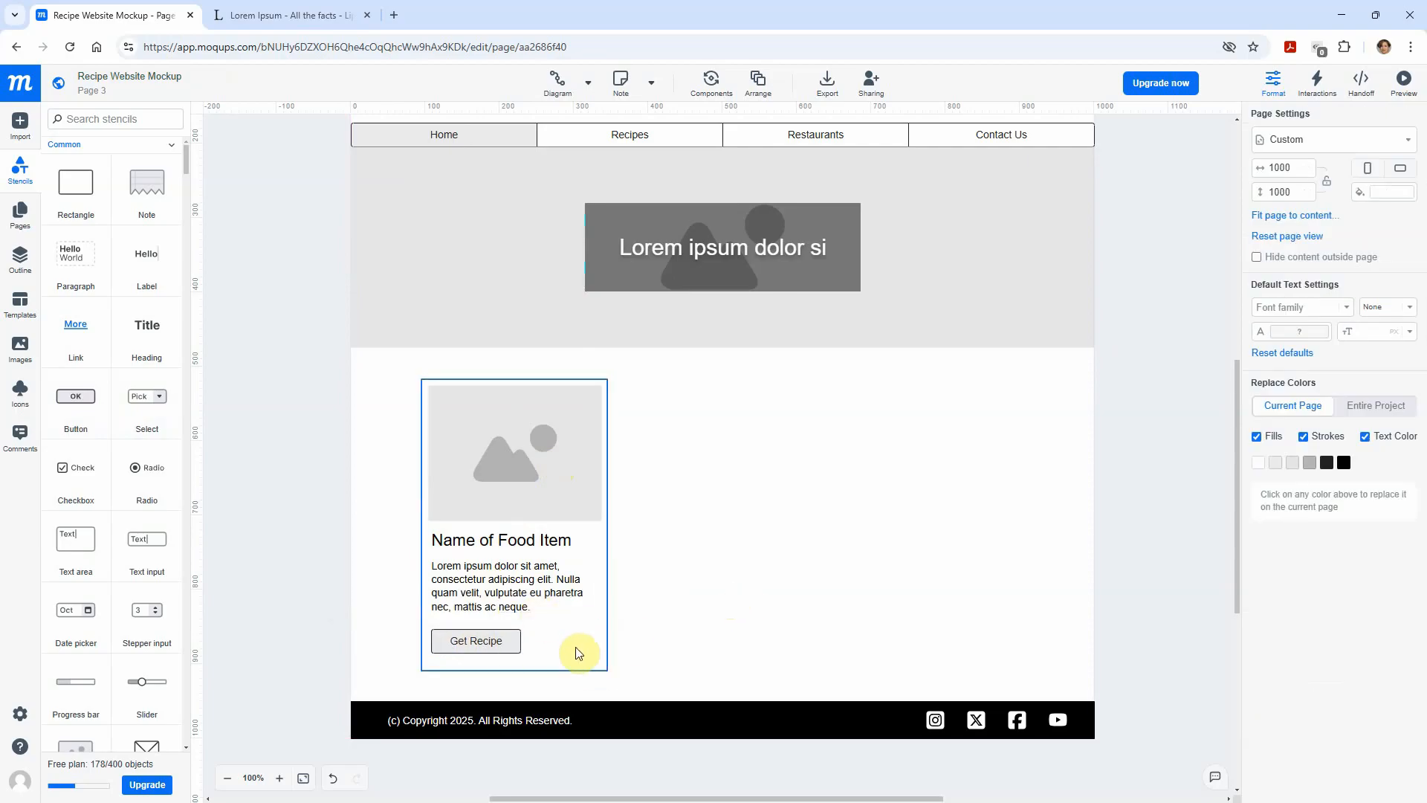
- Add a star rating of about 91 × 15 px beside the Get Recipe button, at about X 242, Y 862
{"action": "scroll", "coordinate": [156, 579], "scroll_direction": "down", "scroll_amount": 4}
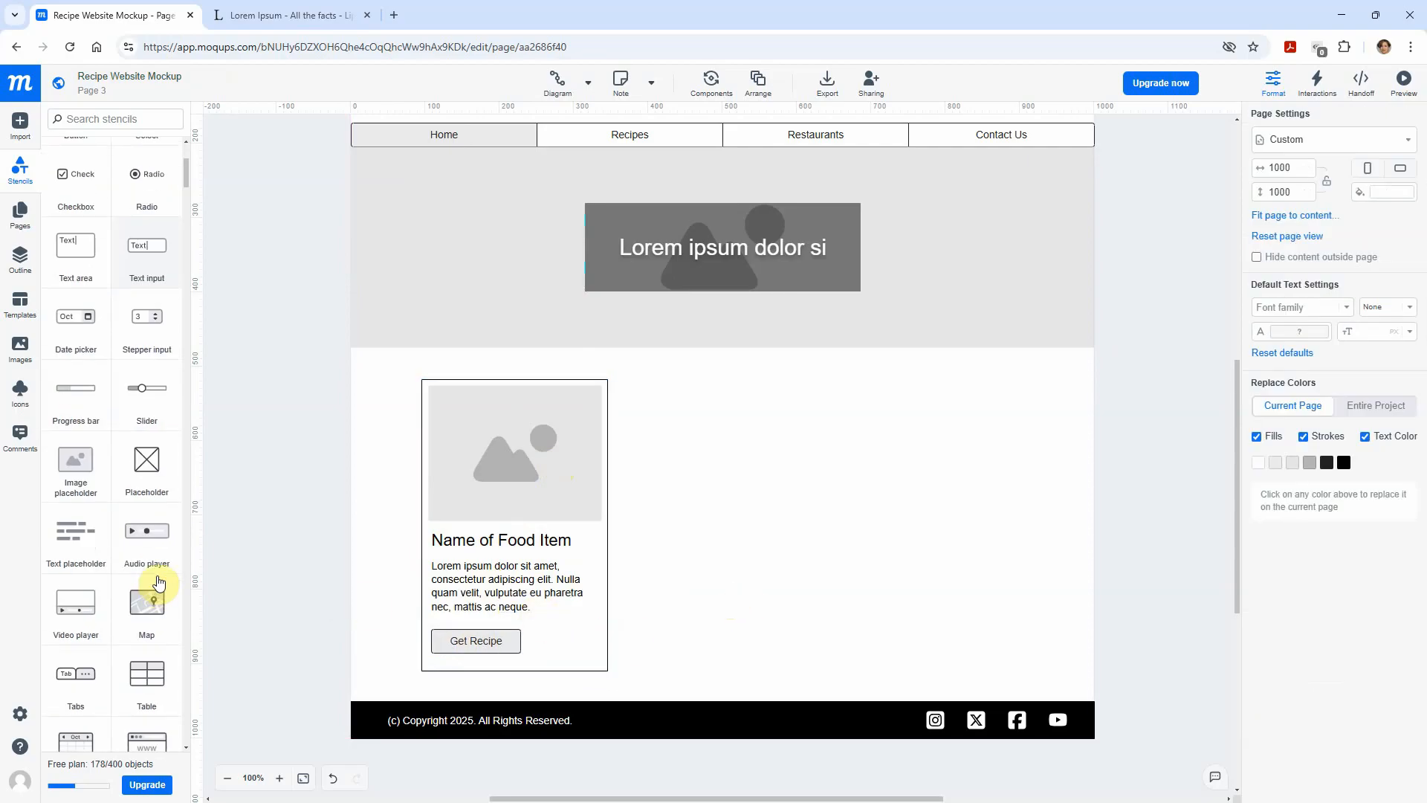
{"action": "scroll", "coordinate": [158, 582], "scroll_direction": "down", "scroll_amount": 4}
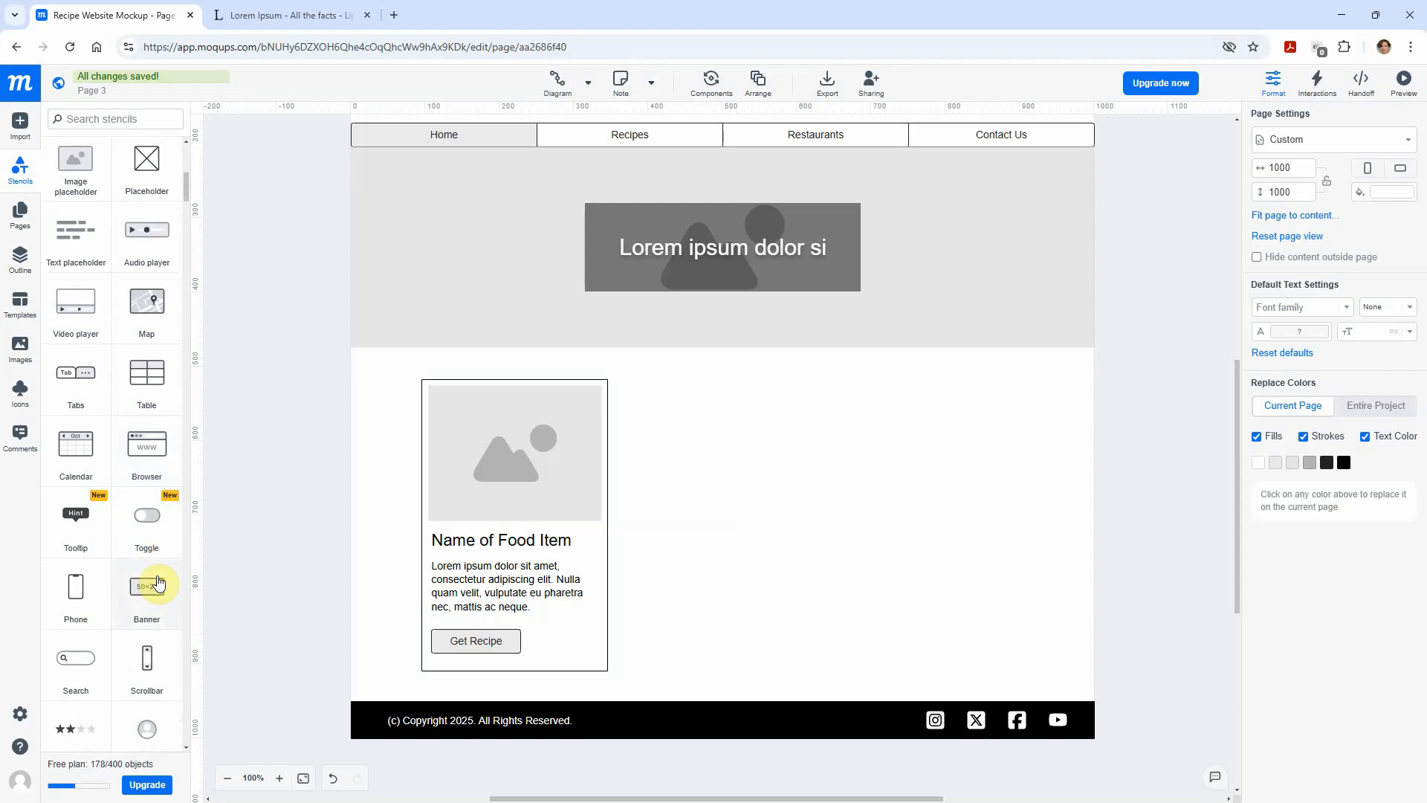
{"action": "scroll", "coordinate": [158, 582], "scroll_direction": "down", "scroll_amount": 2}
{"action": "left_click_drag", "start_coordinate": [74, 579], "coordinate": [545, 636]}
{"action": "left_click_drag", "start_coordinate": [651, 658], "coordinate": [575, 641]}
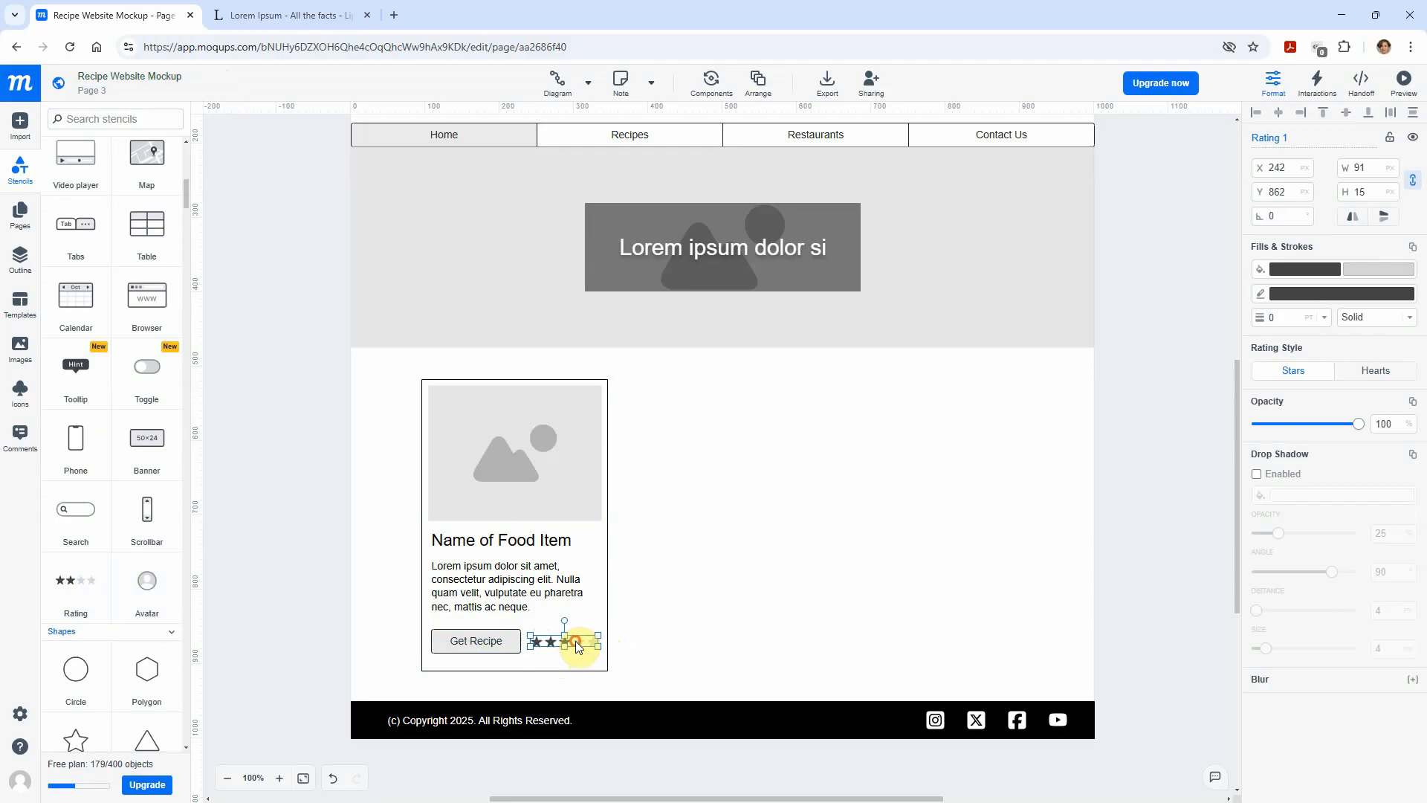
{"action": "left_click", "coordinate": [703, 625]}
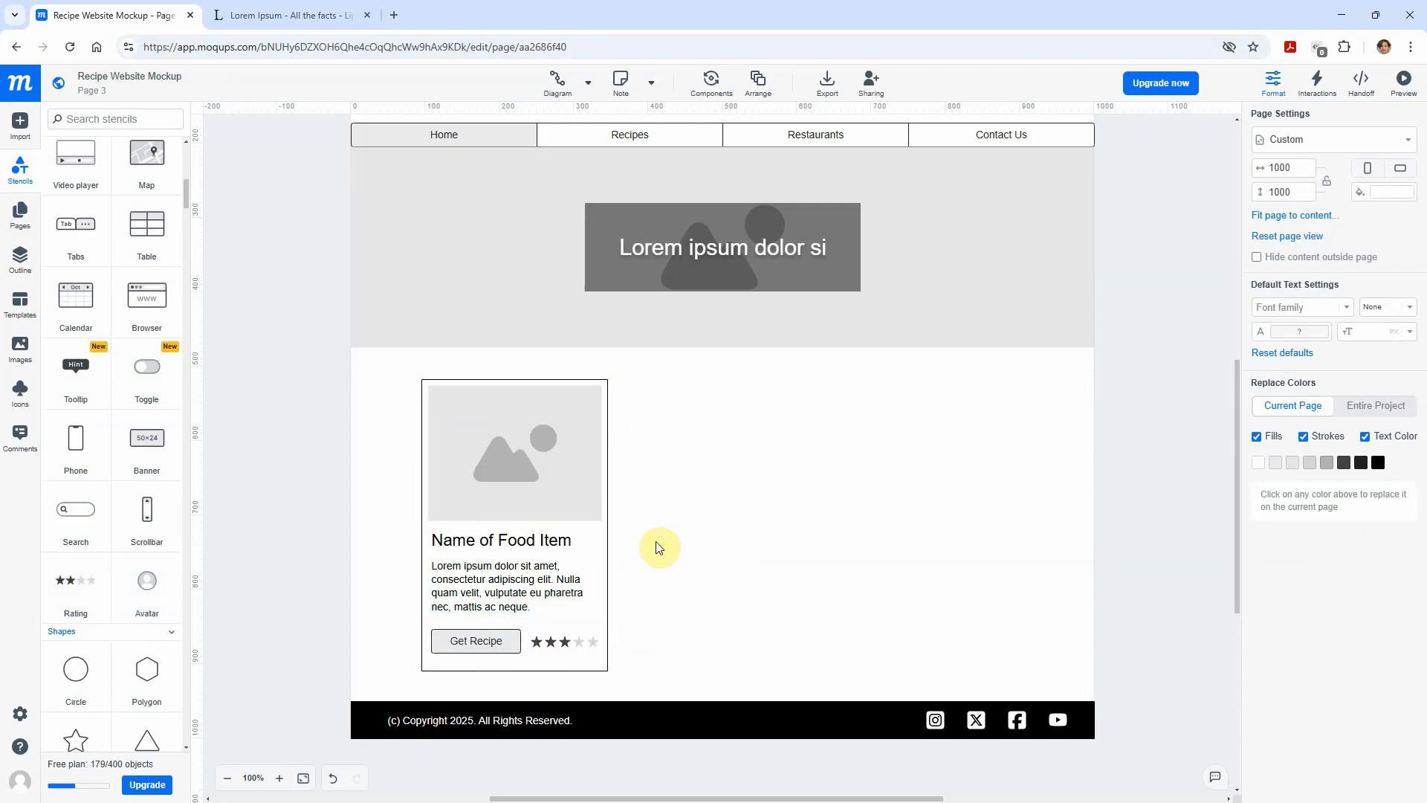
- Group all of the card's elements and move the group to about X 100, Y 514
{"action": "left_click_drag", "start_coordinate": [387, 366], "coordinate": [659, 680]}
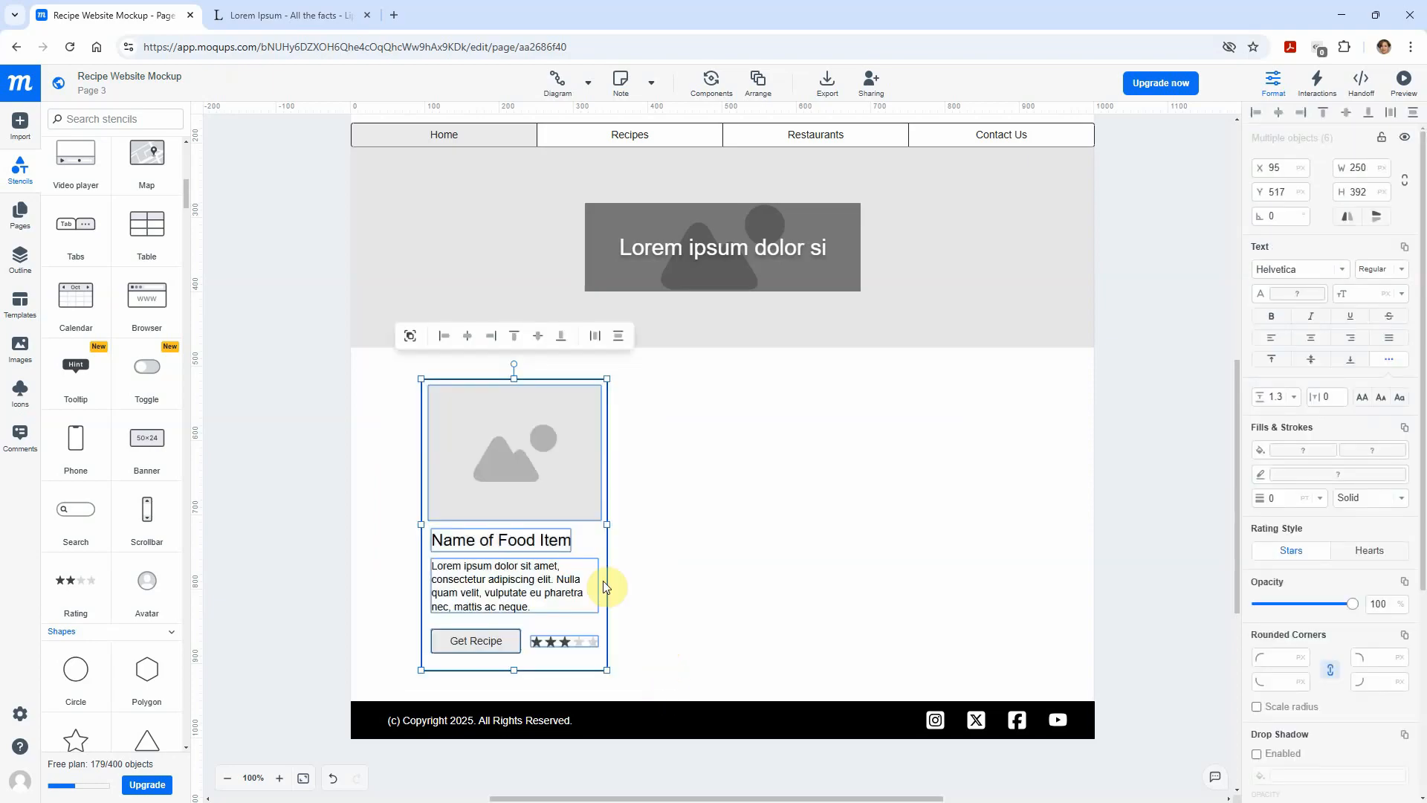
{"action": "right_click", "coordinate": [565, 489]}
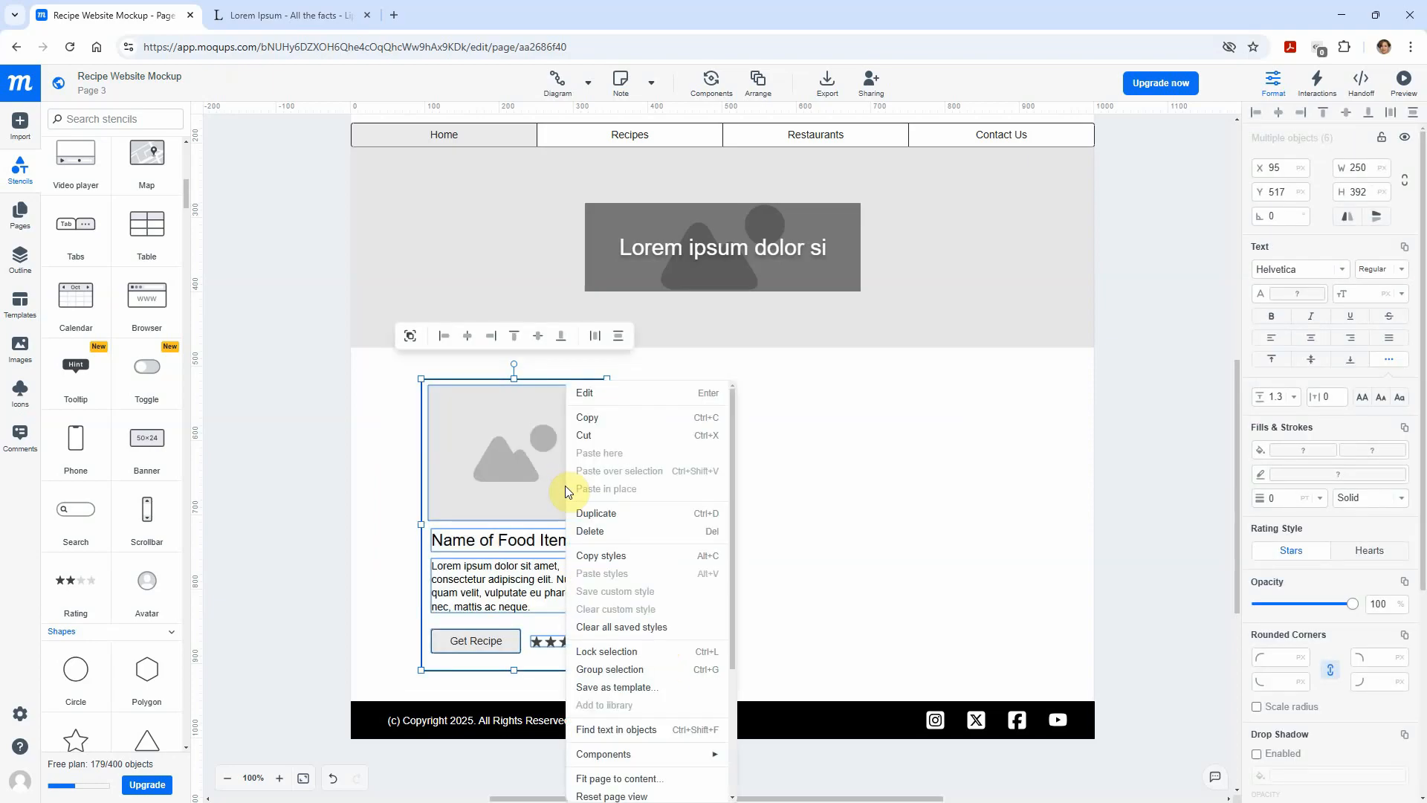
{"action": "left_click", "coordinate": [606, 675]}
{"action": "left_click", "coordinate": [710, 573]}
{"action": "left_click_drag", "start_coordinate": [604, 517], "coordinate": [566, 496]}
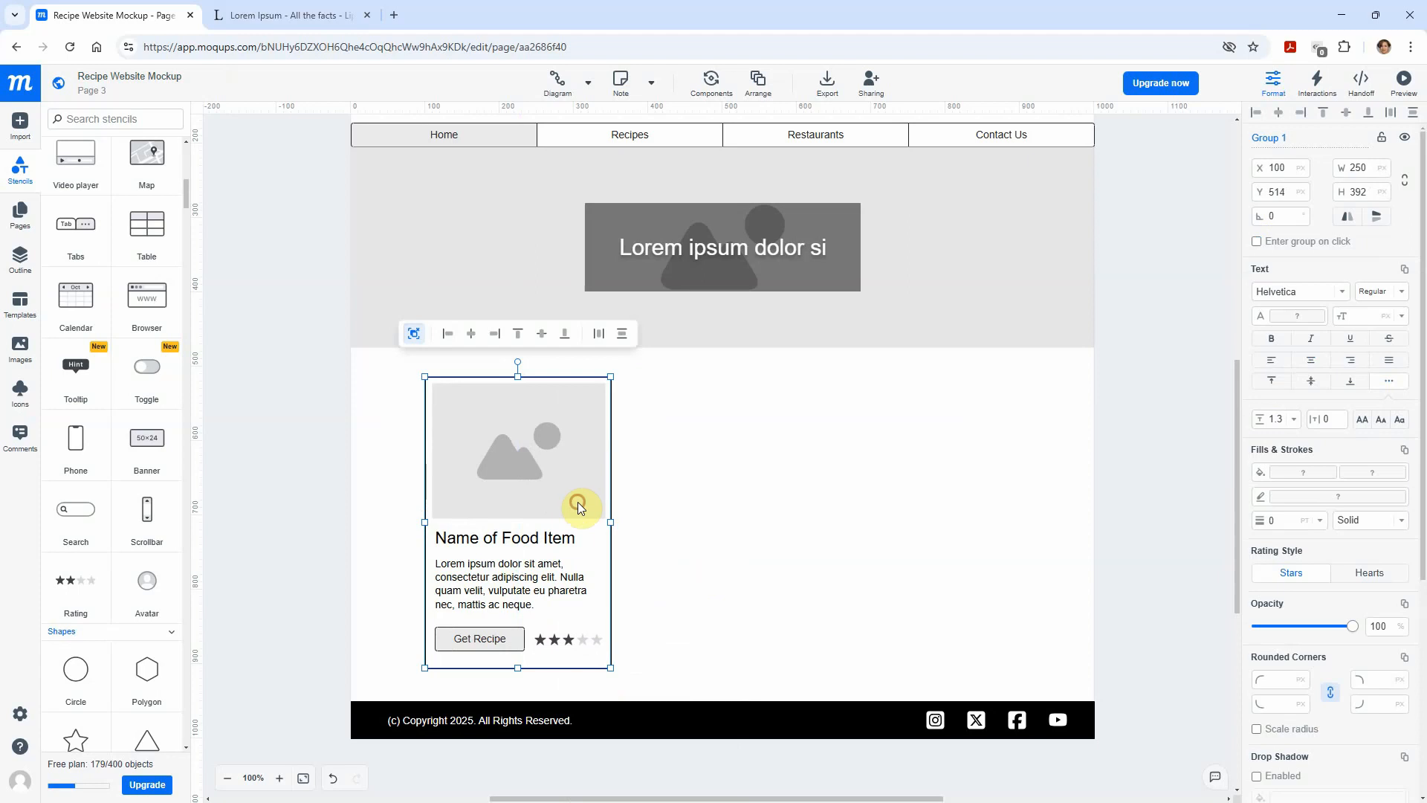
- Paste two copies of the grouped card and line them up beside the original, the second at about X 415, Y 514
{"action": "left_click", "coordinate": [735, 509]}
{"action": "key", "text": "ctrl+v"}
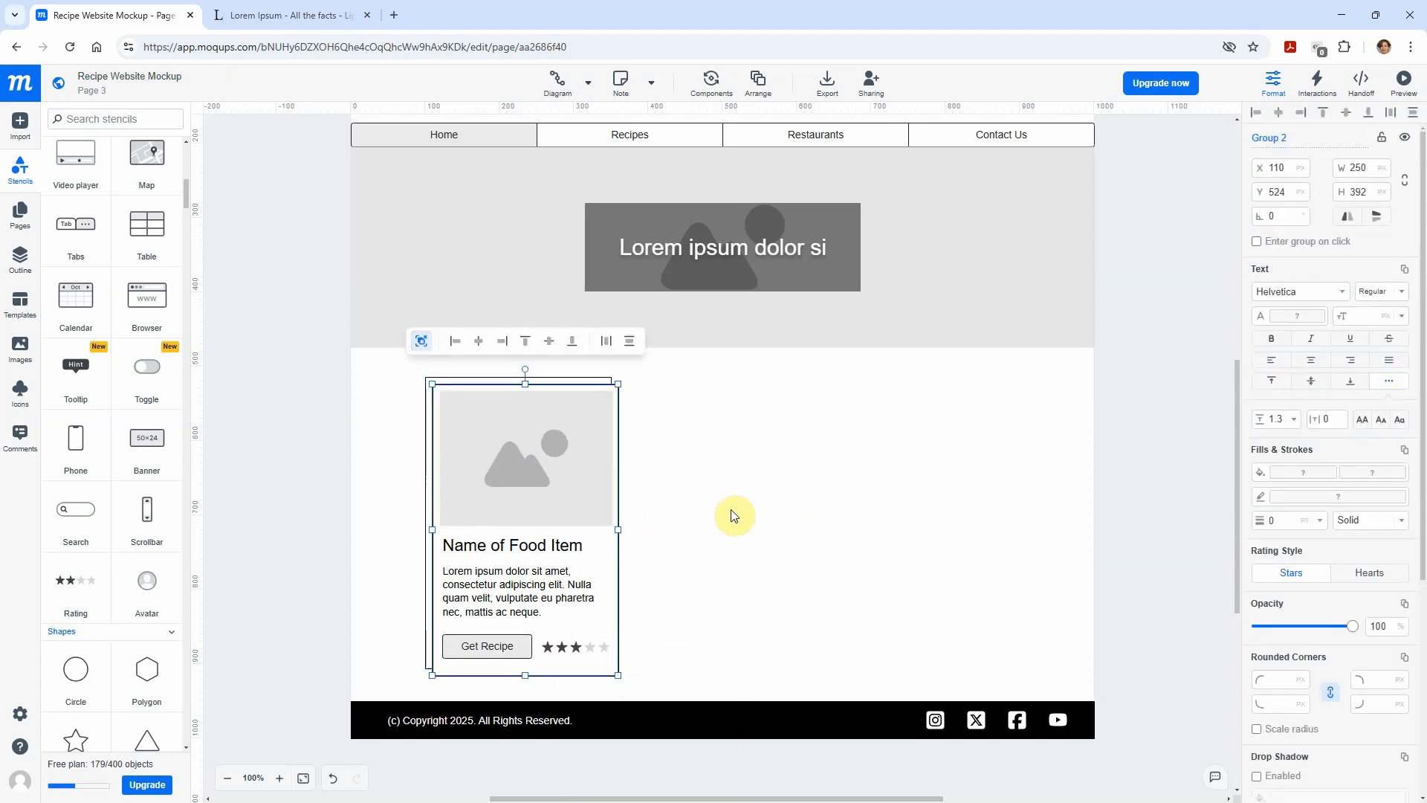
{"action": "left_click_drag", "start_coordinate": [584, 488], "coordinate": [810, 479]}
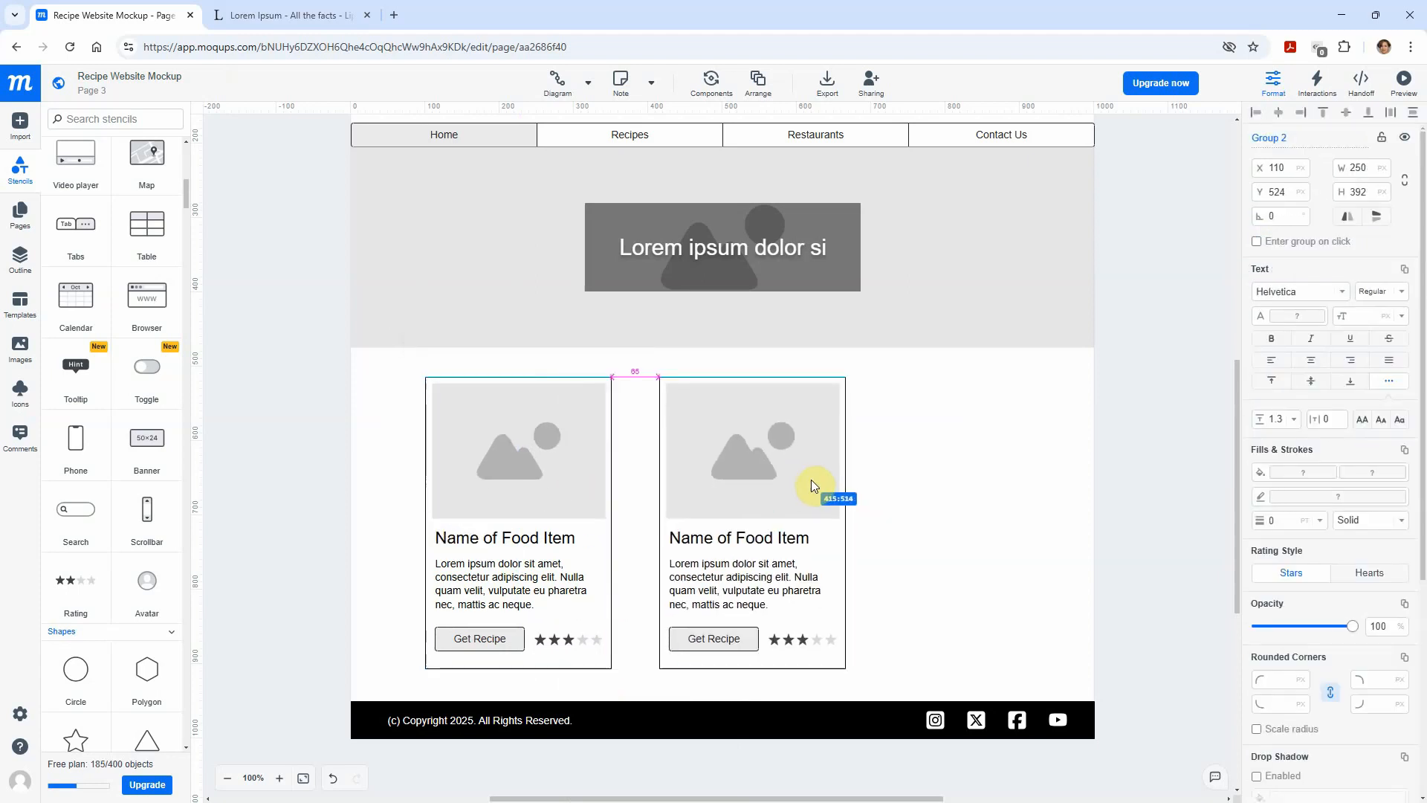
{"action": "left_click", "coordinate": [934, 498]}
{"action": "key", "text": "ctrl+v"}
- Space the three cards across the row, the first at about X 93 and the third at about X 695, and align their vertical centers
{"action": "left_click_drag", "start_coordinate": [573, 496], "coordinate": [526, 484]}
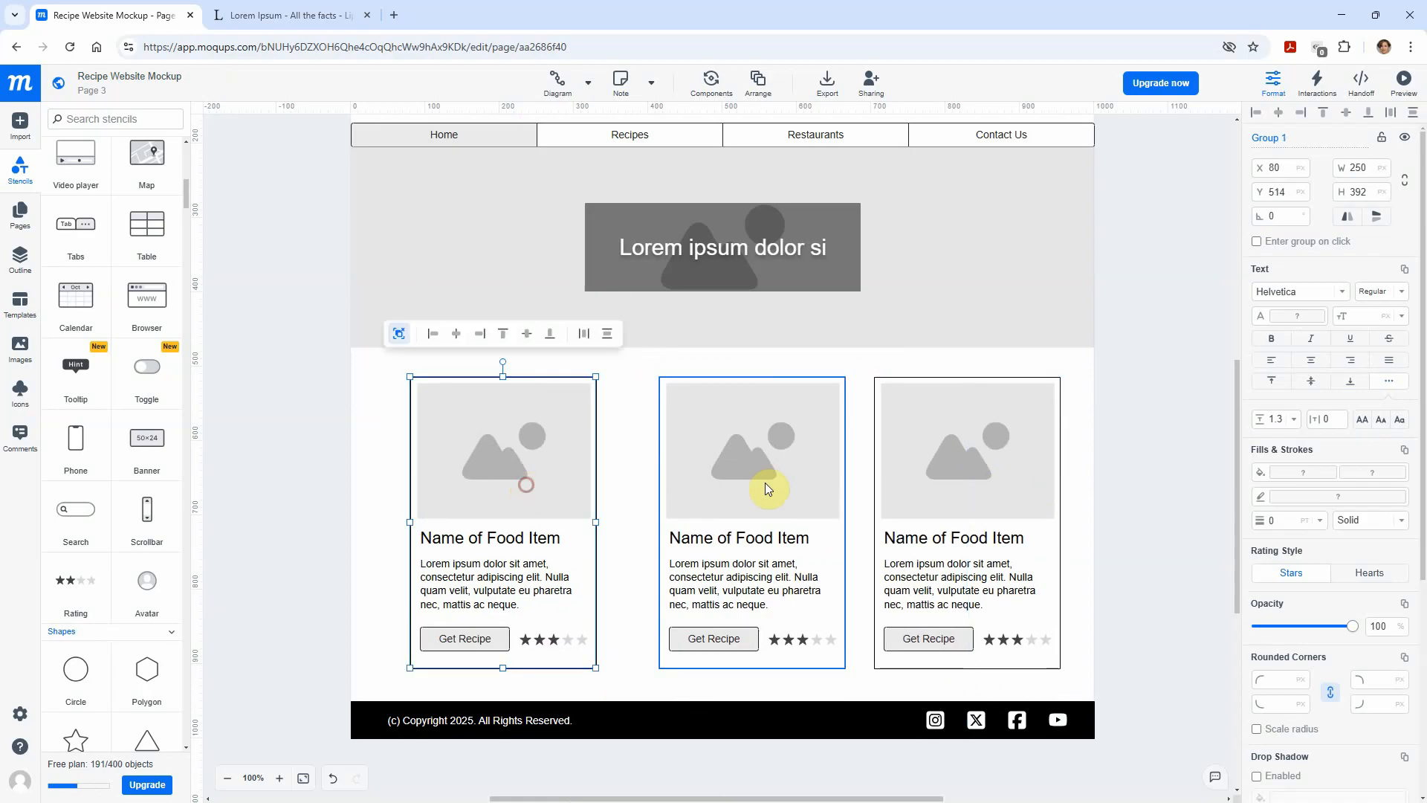
{"action": "left_click_drag", "start_coordinate": [595, 480], "coordinate": [596, 480]}
{"action": "left_click_drag", "start_coordinate": [924, 443], "coordinate": [918, 441]}
{"action": "left_click_drag", "start_coordinate": [793, 460], "coordinate": [775, 462]}
{"action": "left_click", "coordinate": [982, 455]}
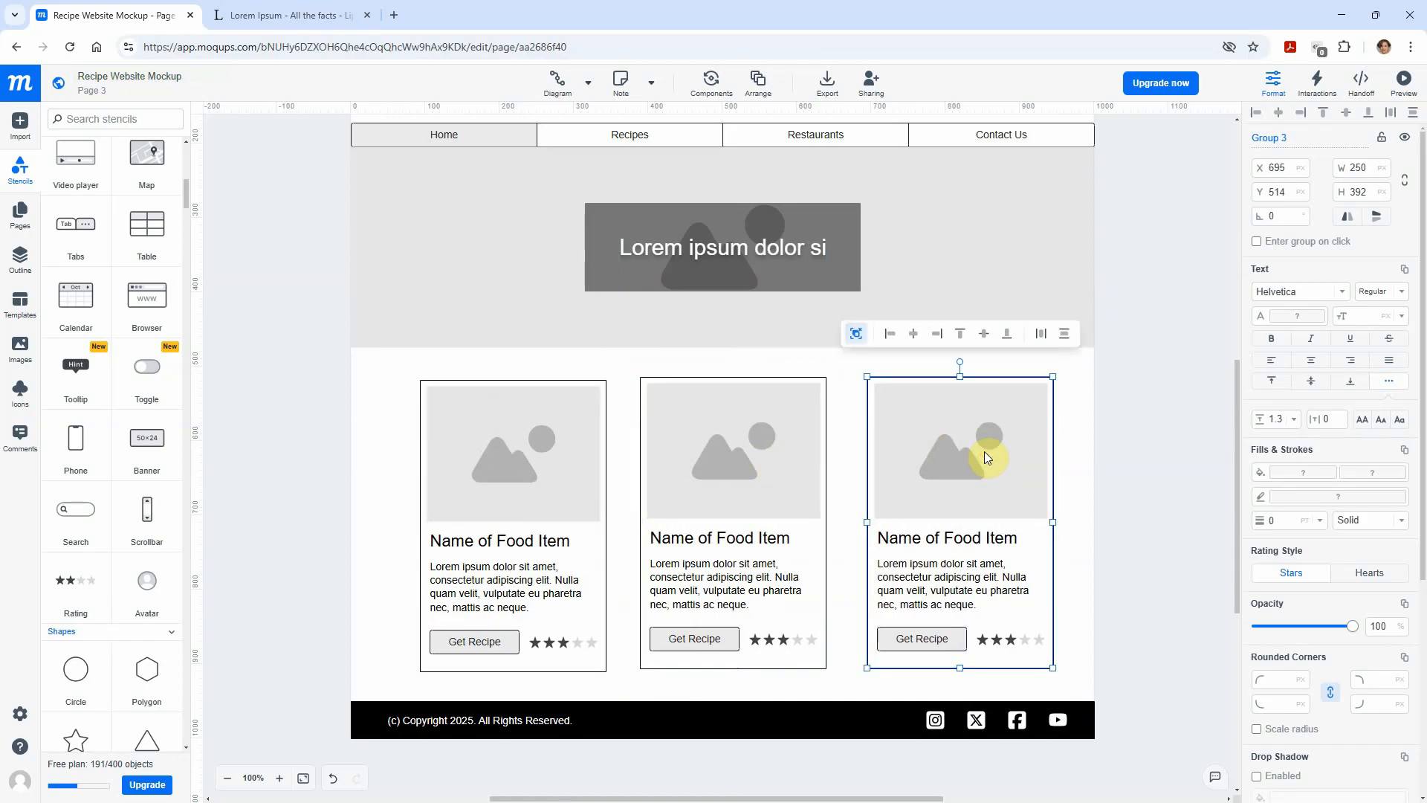
{"action": "left_click_drag", "start_coordinate": [400, 359], "coordinate": [1085, 680]}
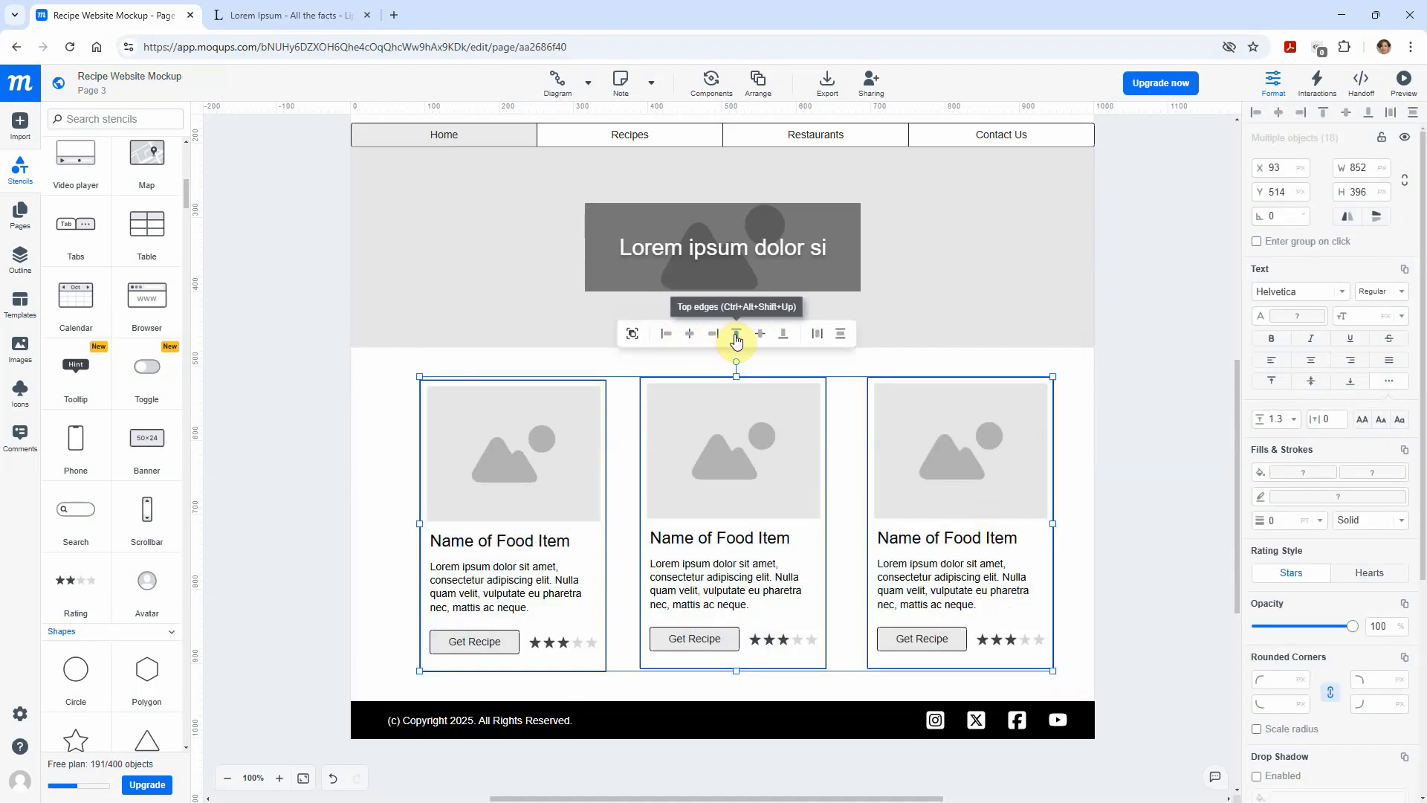
{"action": "left_click", "coordinate": [760, 336]}
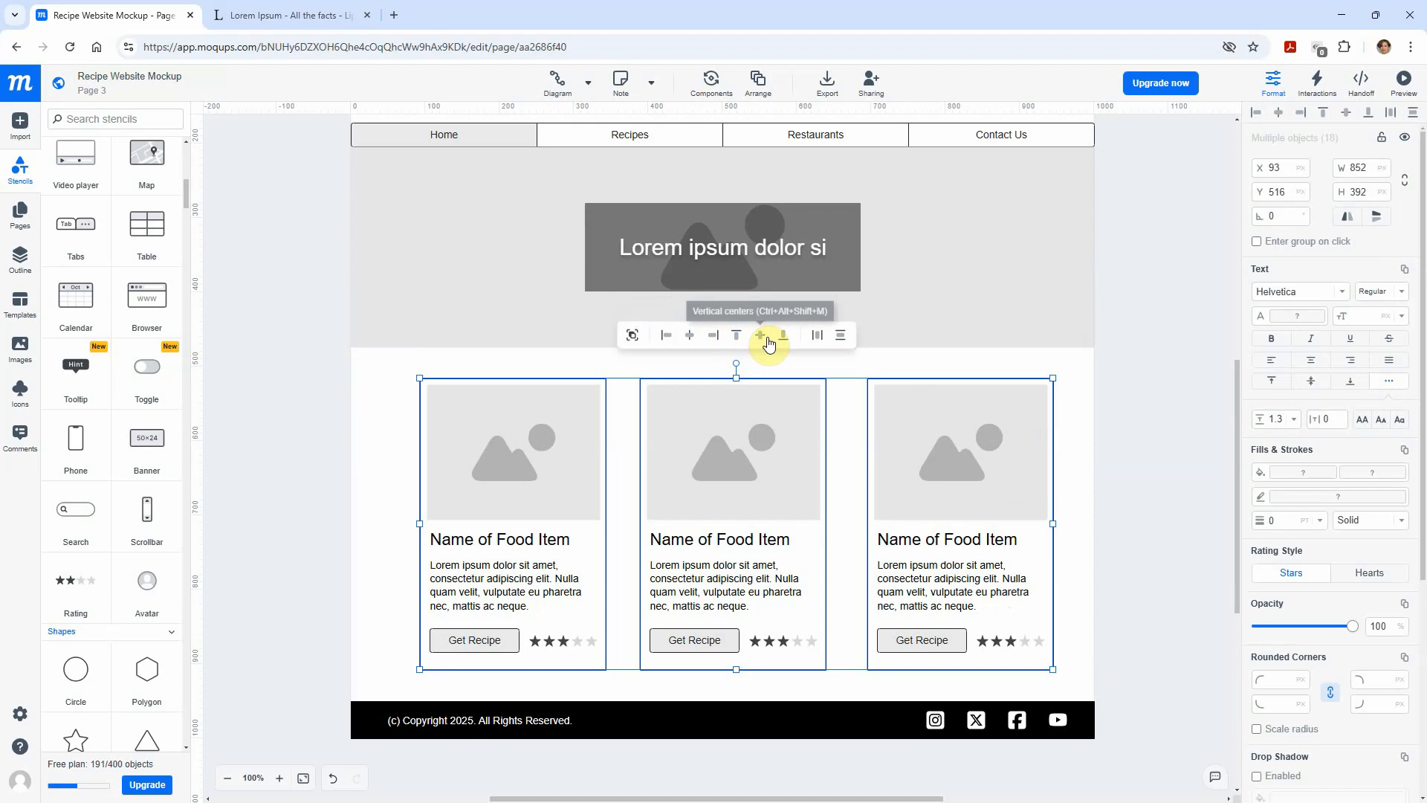
- Distribute the three recipe cards evenly across the row and move them together to about X 67, Y 516
{"action": "left_click", "coordinate": [818, 336]}
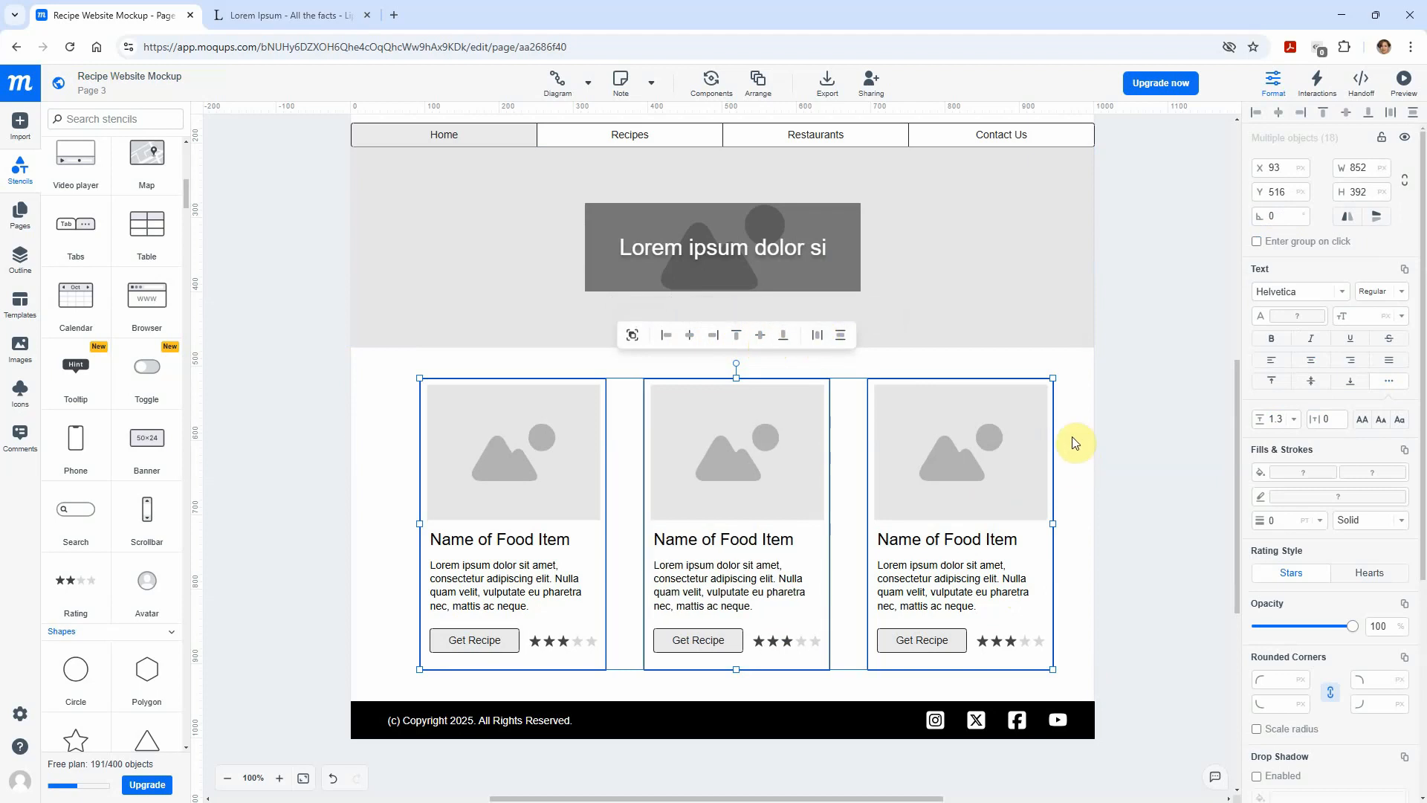
{"action": "left_click_drag", "start_coordinate": [987, 457], "coordinate": [970, 456]}
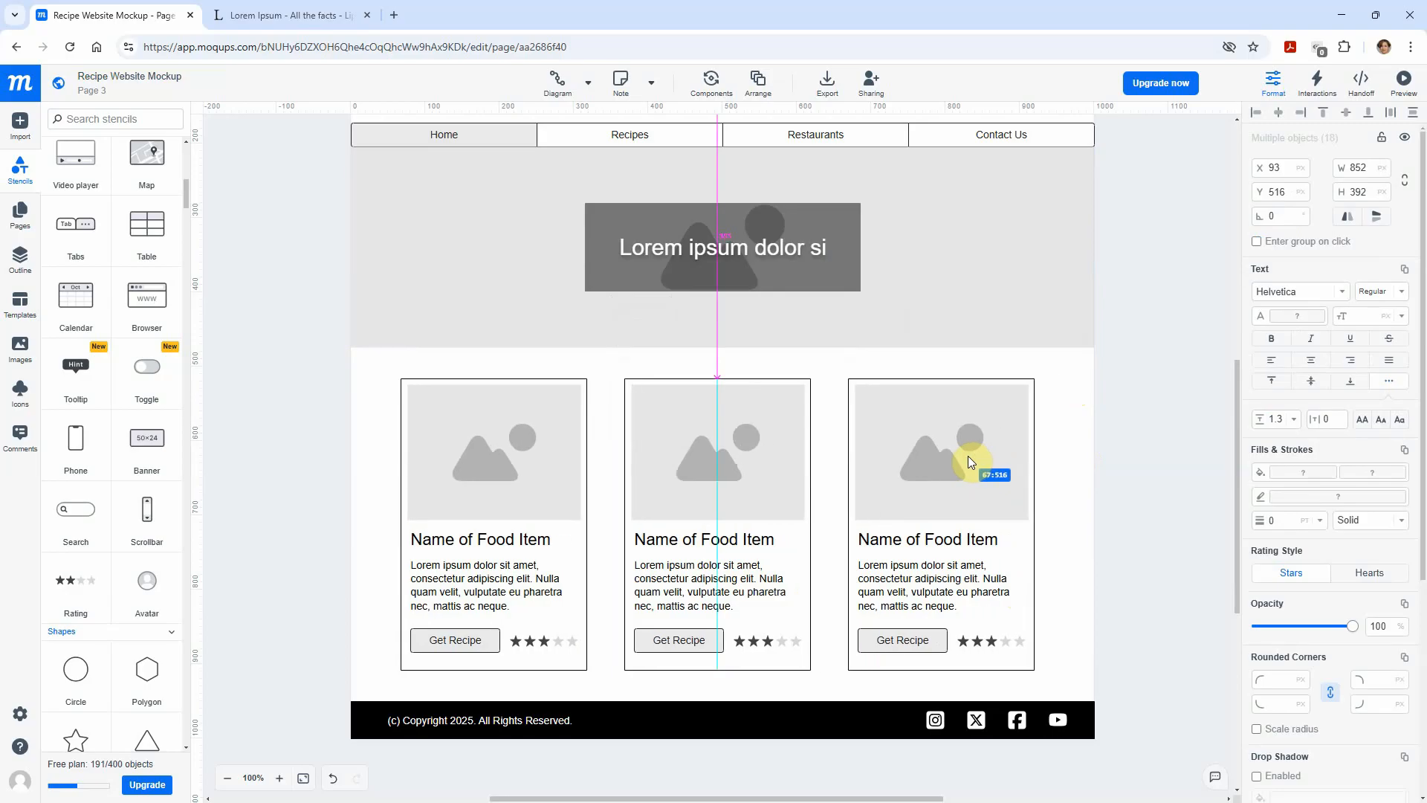
{"action": "left_click_drag", "start_coordinate": [967, 457], "coordinate": [967, 456]}
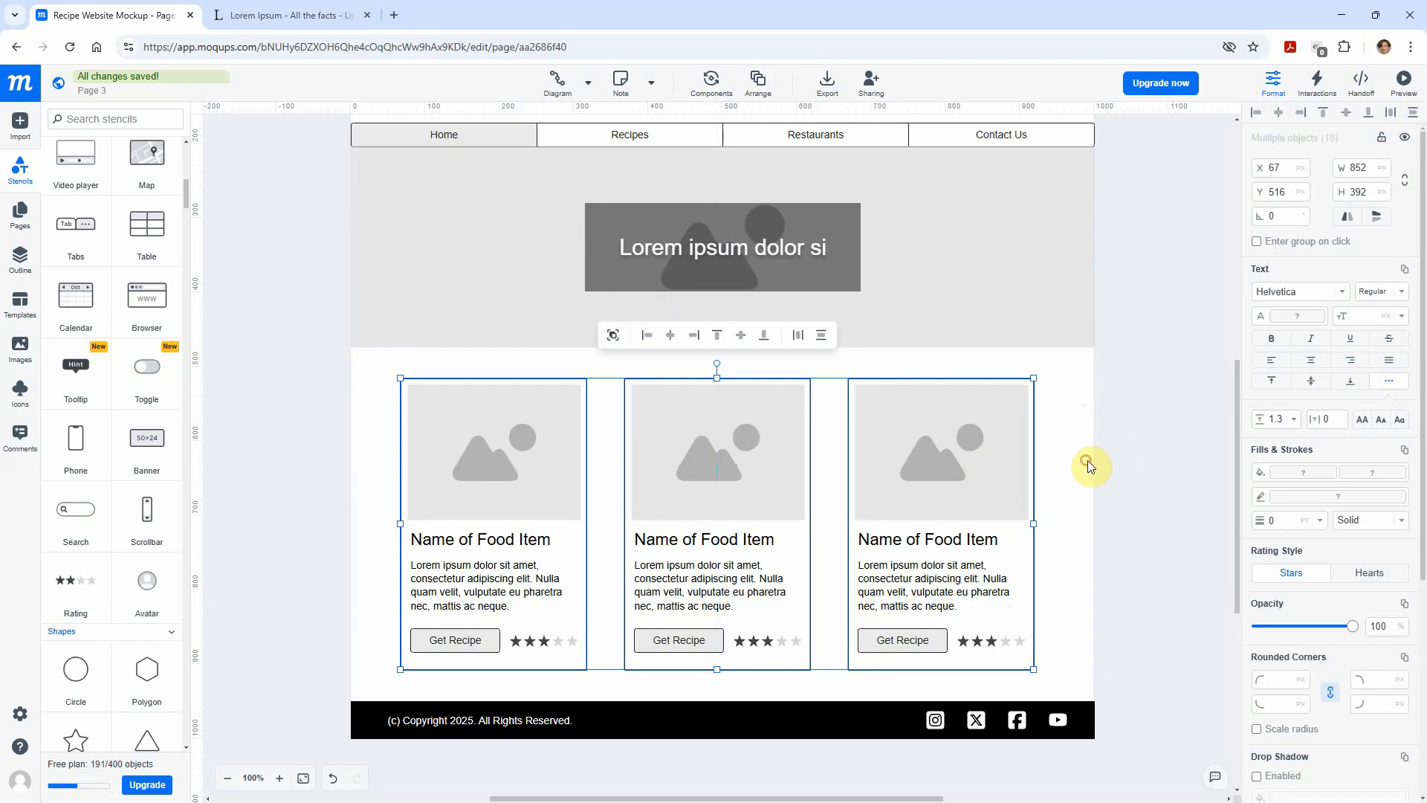
{"action": "left_click", "coordinate": [1113, 461]}
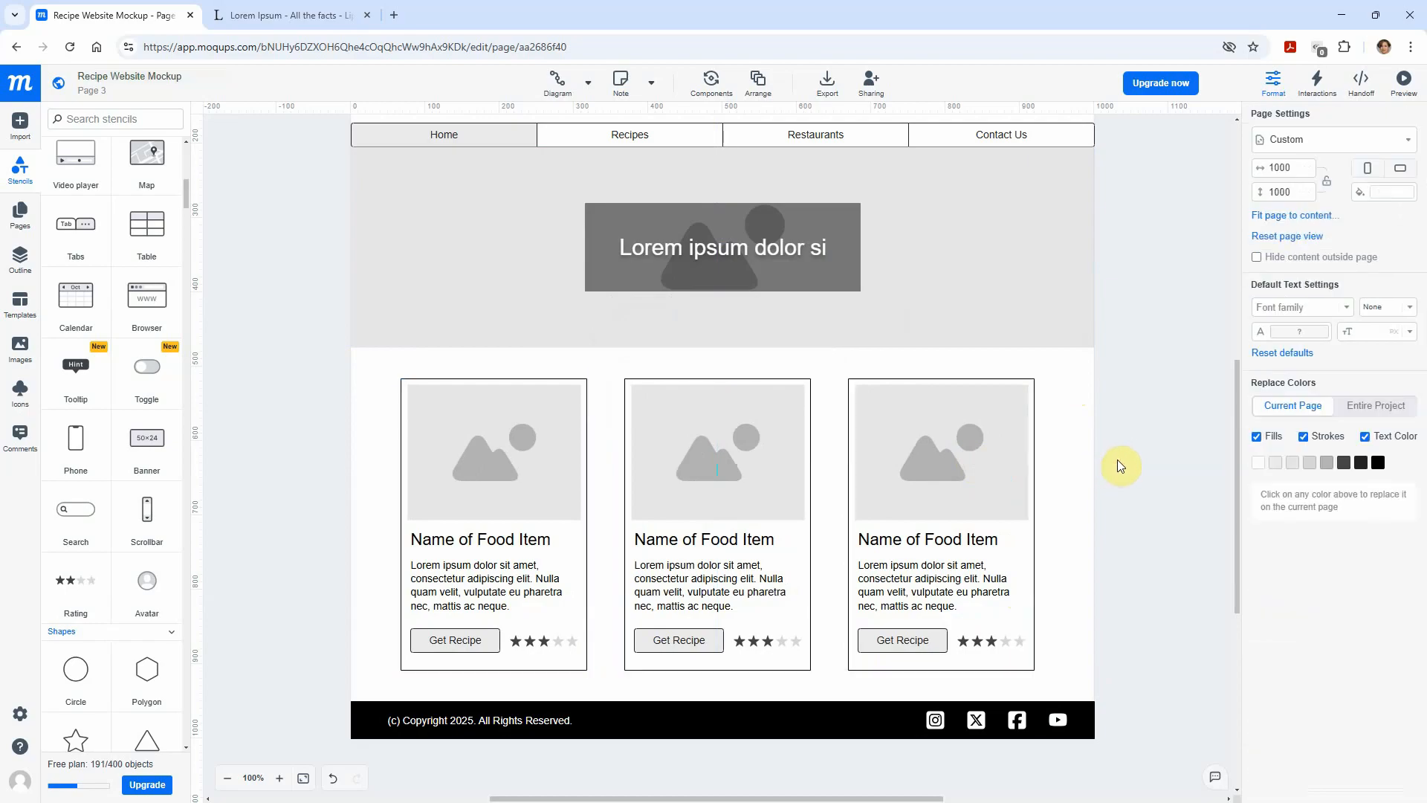
- Look over the finished home page, examine the project's share link and access options, and close the sharing dialog
{"action": "scroll", "coordinate": [1237, 498], "scroll_direction": "up", "scroll_amount": 2}
{"action": "scroll", "coordinate": [1235, 451], "scroll_direction": "up", "scroll_amount": 3}
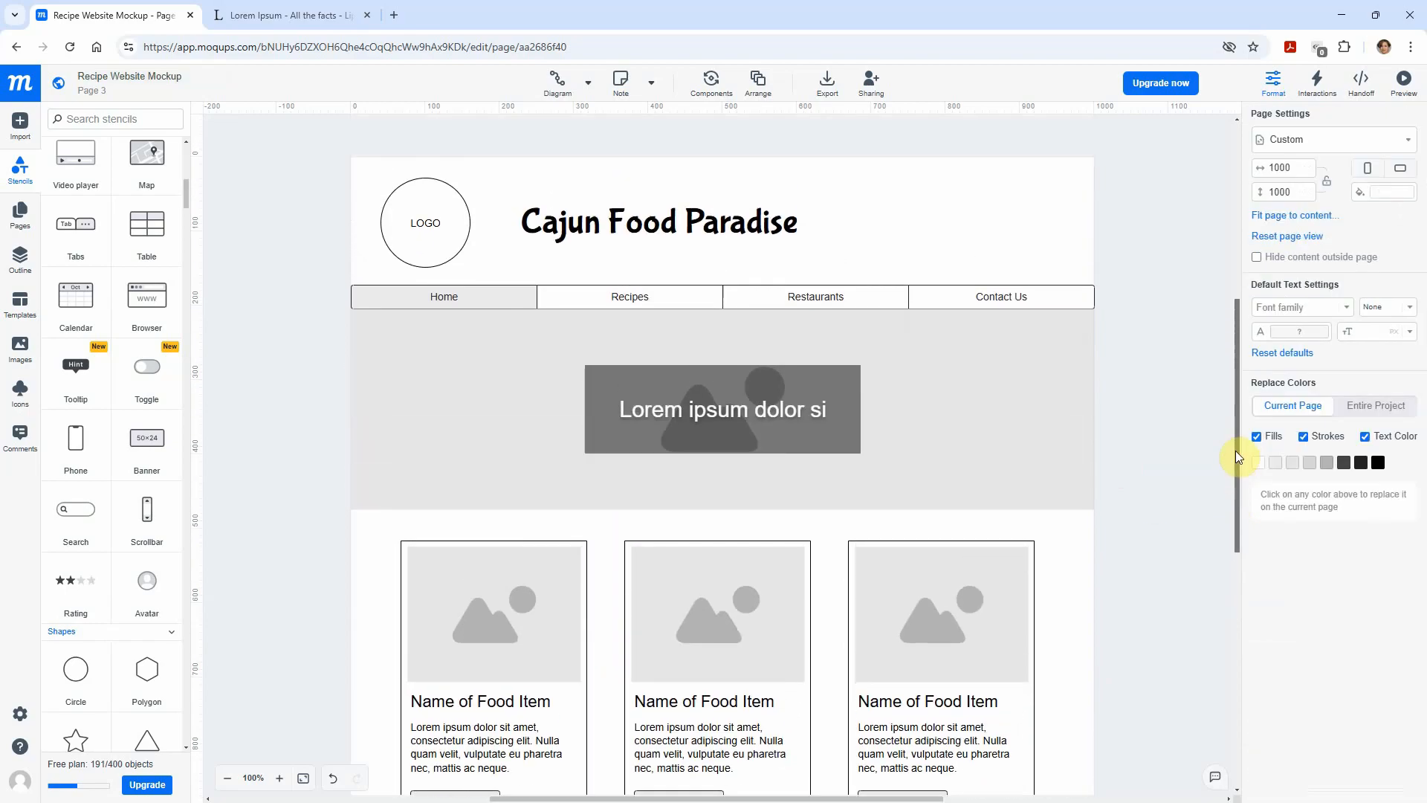
{"action": "scroll", "coordinate": [1235, 461], "scroll_direction": "down", "scroll_amount": 4}
{"action": "left_click_drag", "start_coordinate": [1238, 493], "coordinate": [1225, 460]}
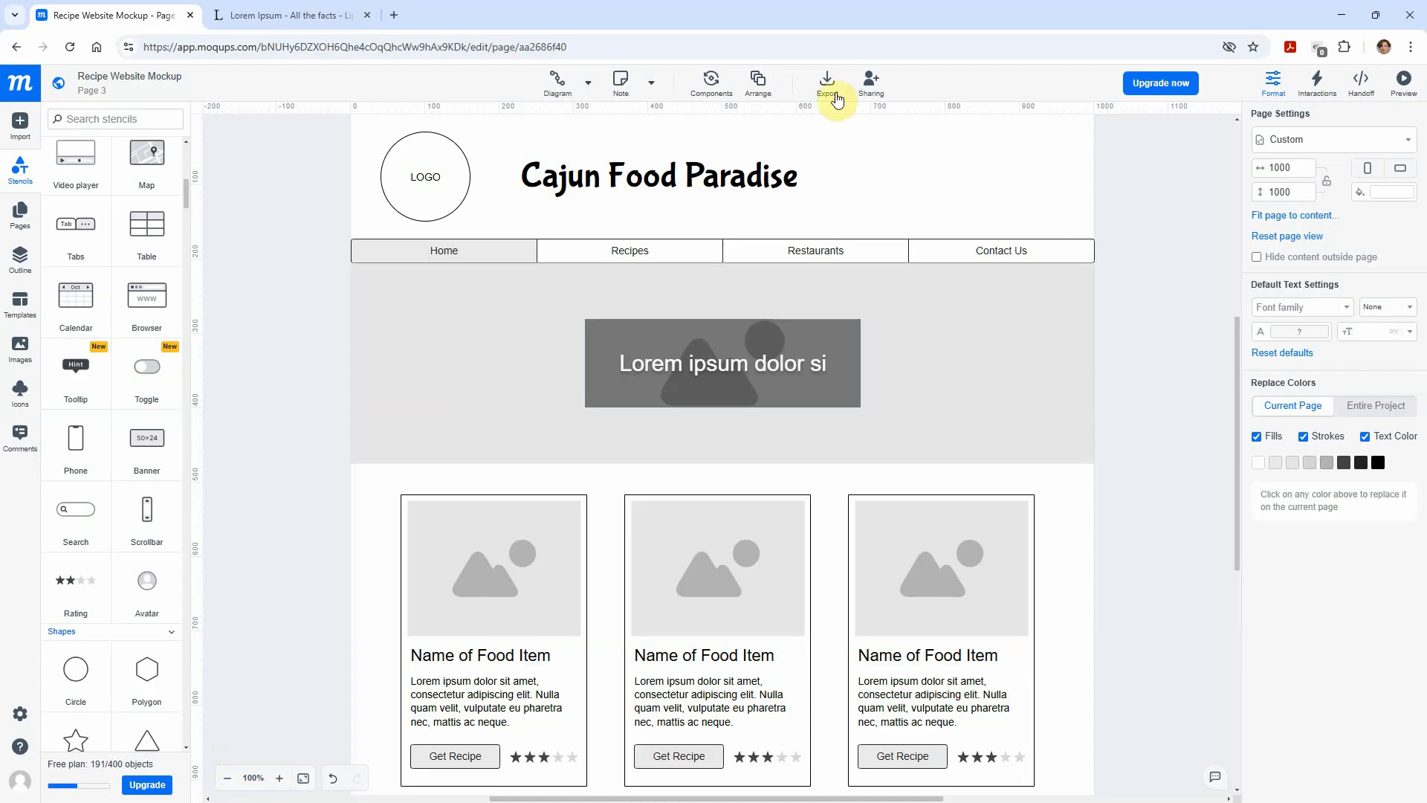
{"action": "left_click", "coordinate": [868, 80]}
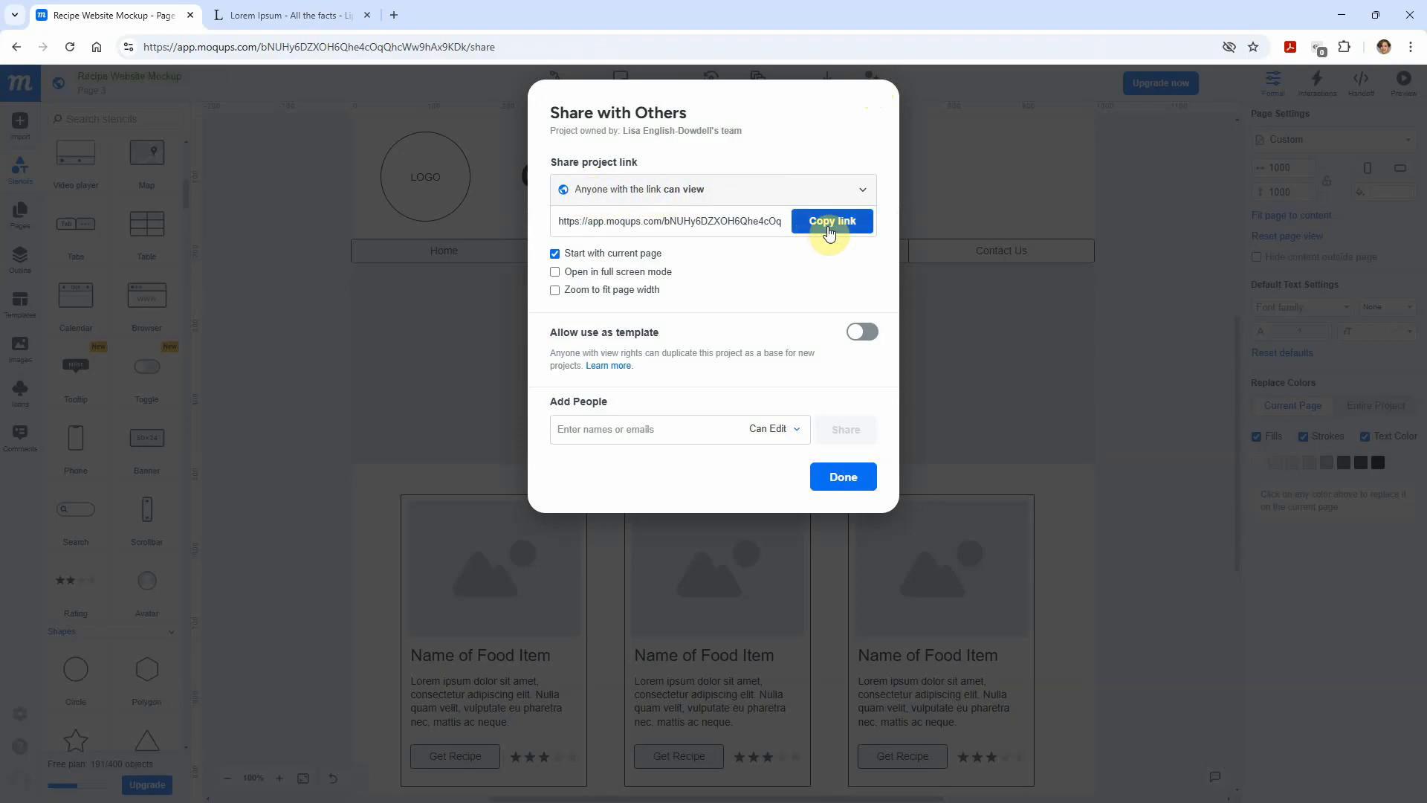
{"action": "left_click", "coordinate": [851, 478]}
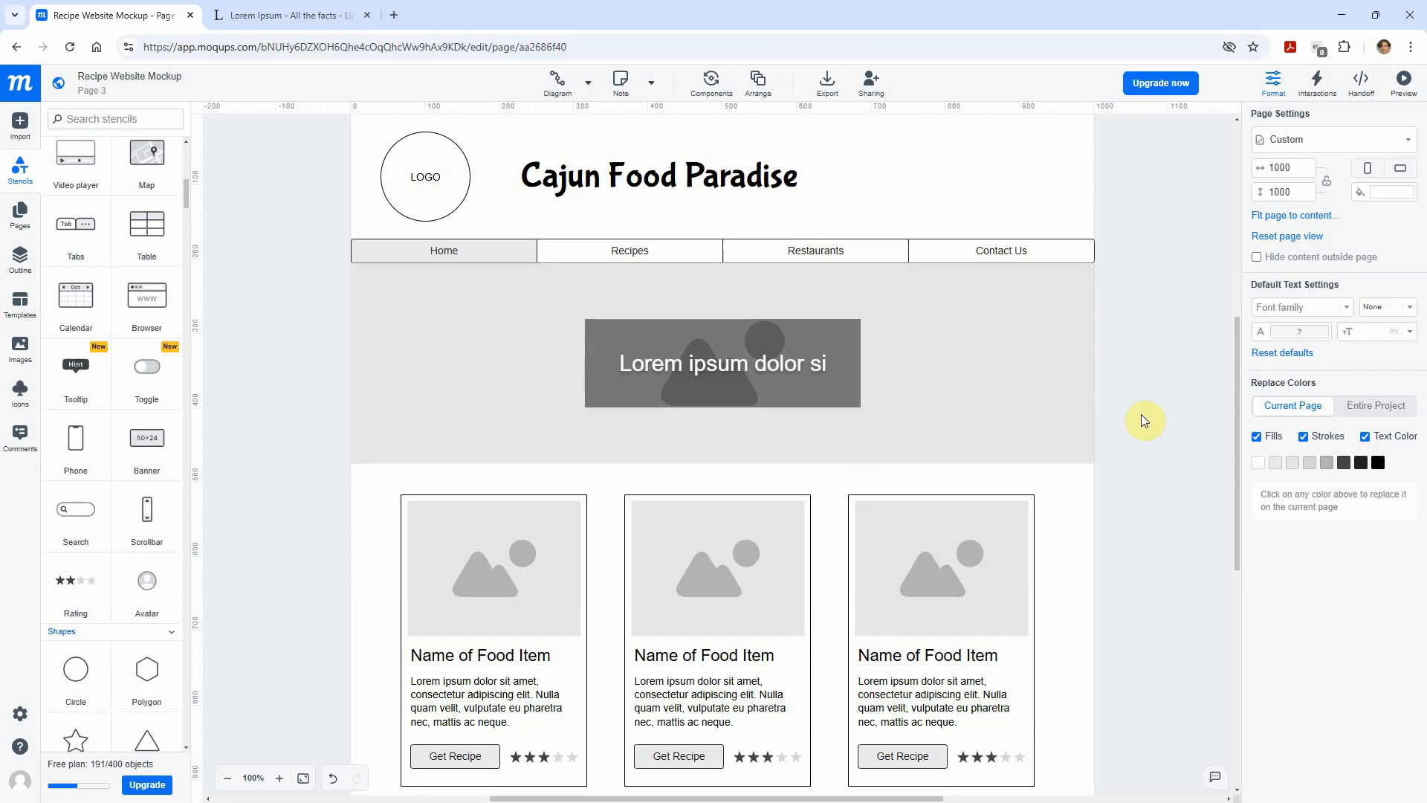